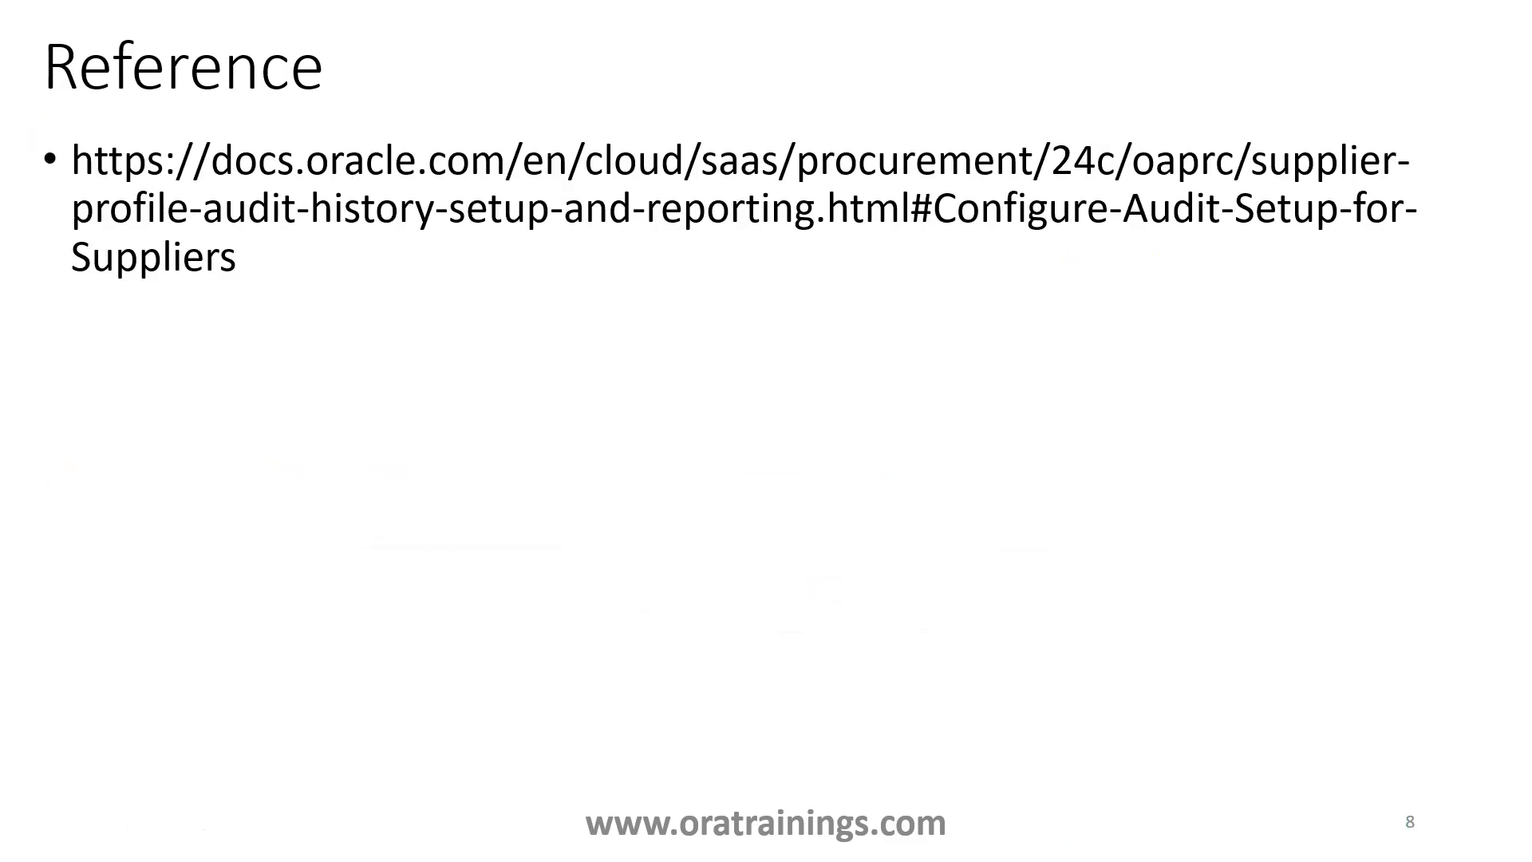
Exit the slideshow to edit the deck at slide 7, Supplier Audit History Tables
{"action": "key", "text": "Escape"}
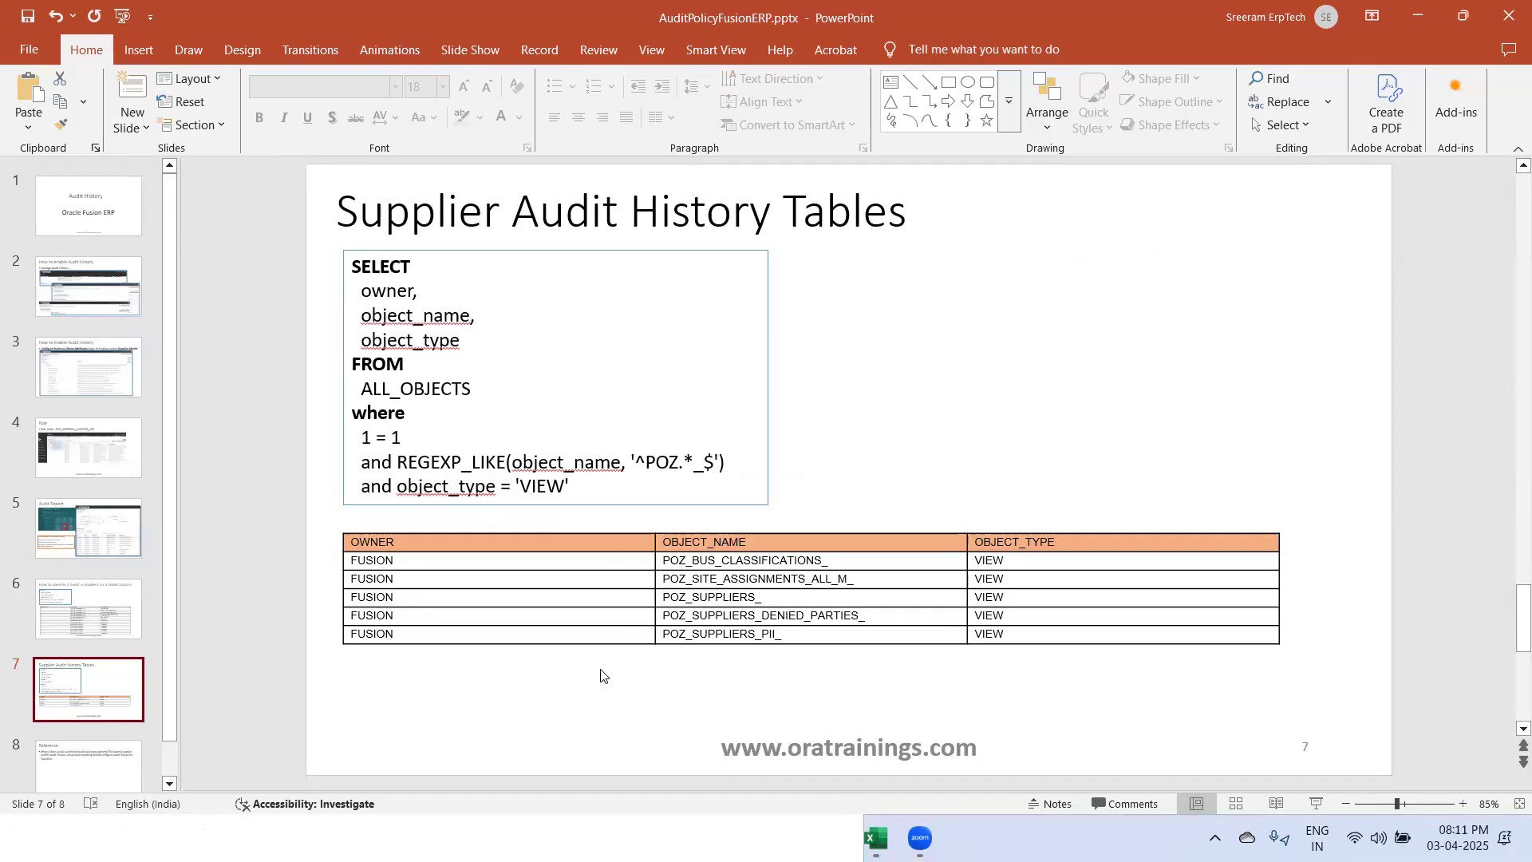
Show slide 2, How to enable Audit History, select its Manage Audit Policies line, and switch to the browser
{"action": "left_click", "coordinate": [106, 351]}
{"action": "left_click", "coordinate": [91, 271]}
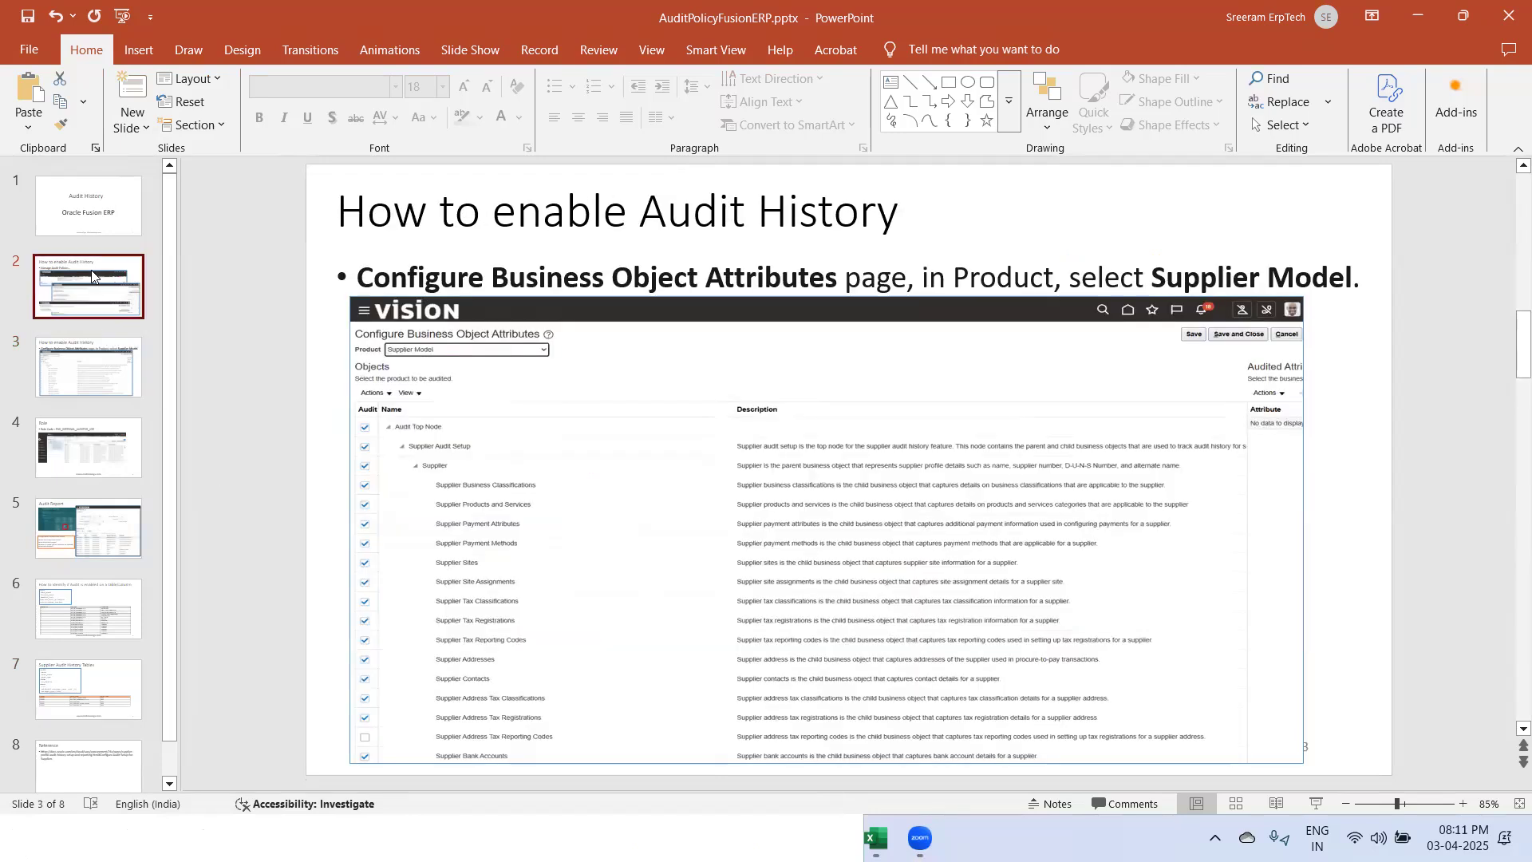
{"action": "left_click", "coordinate": [539, 276]}
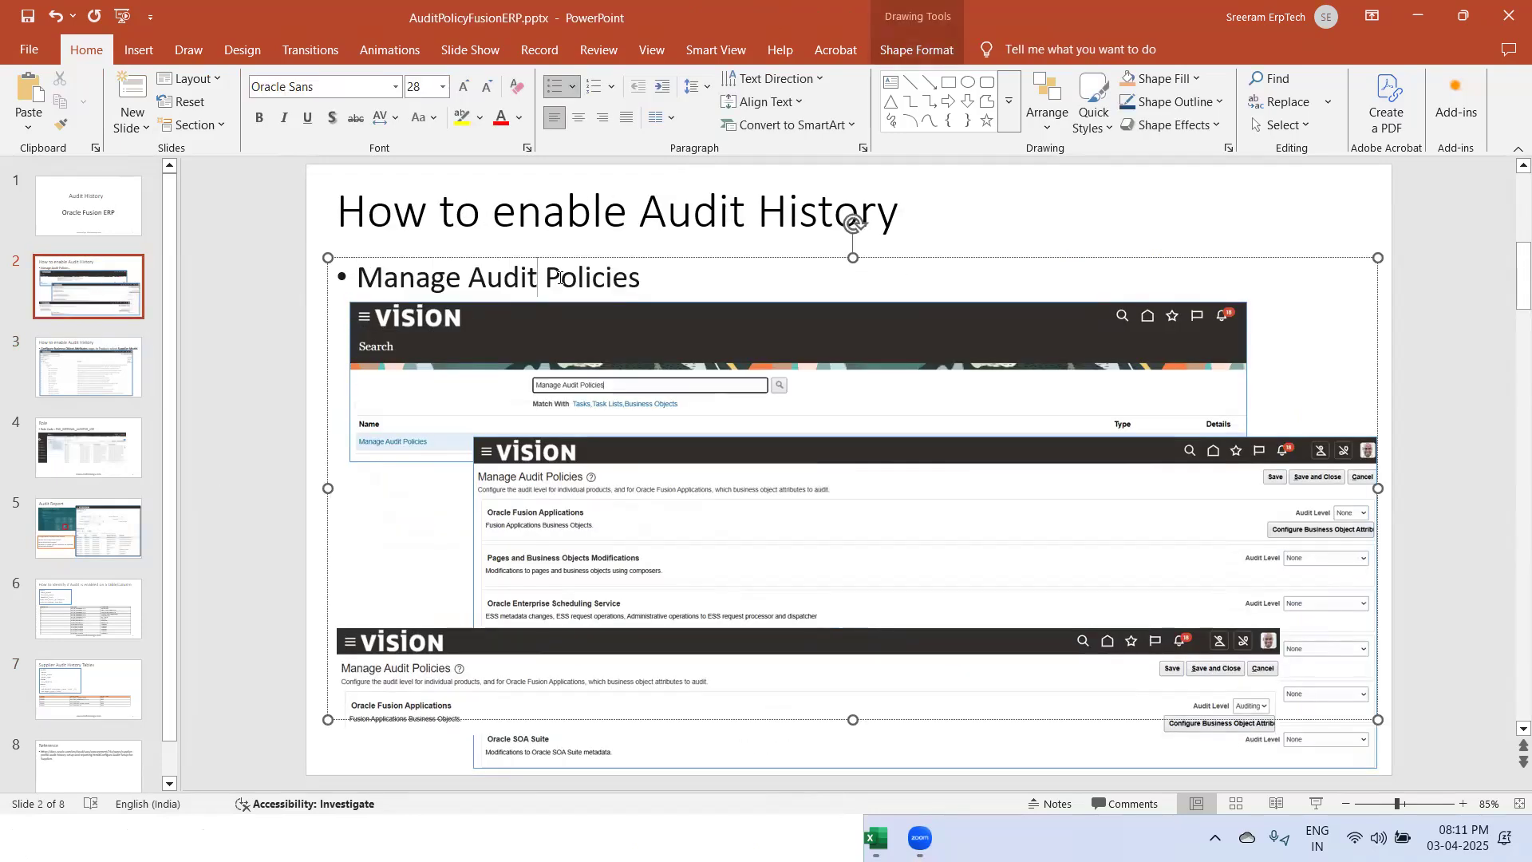
{"action": "triple_click", "coordinate": [661, 281]}
{"action": "key", "text": "ctrl+c"}
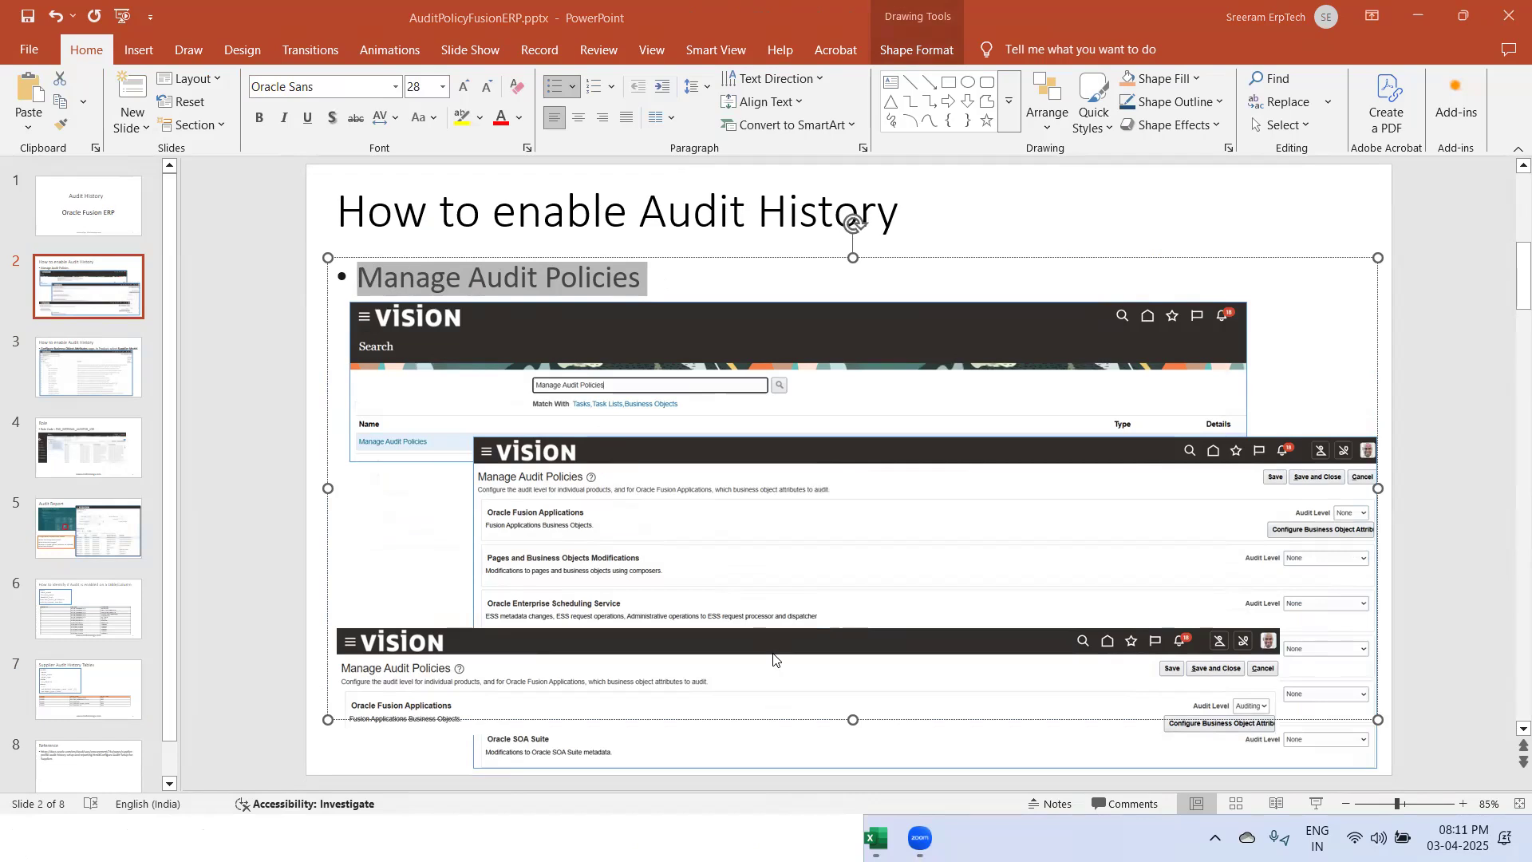
{"action": "key", "text": "alt+Tab"}
{"action": "key", "text": "alt+Tab"}
{"action": "key", "text": "alt+Tab"}
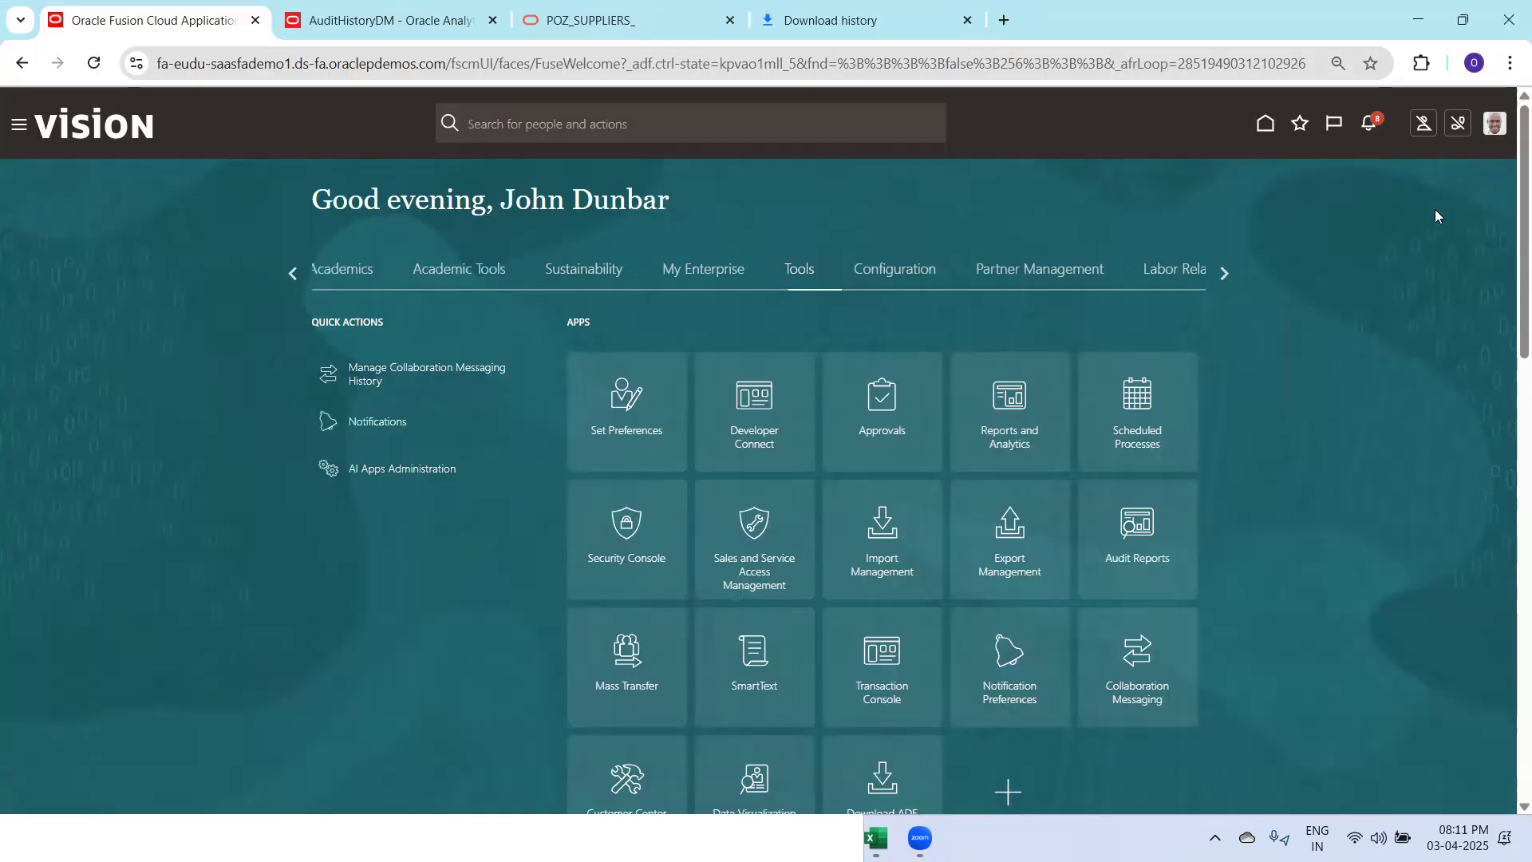
Search Setup and Maintenance for the Manage Audit Policies task and open it
{"action": "left_click", "coordinate": [1494, 124]}
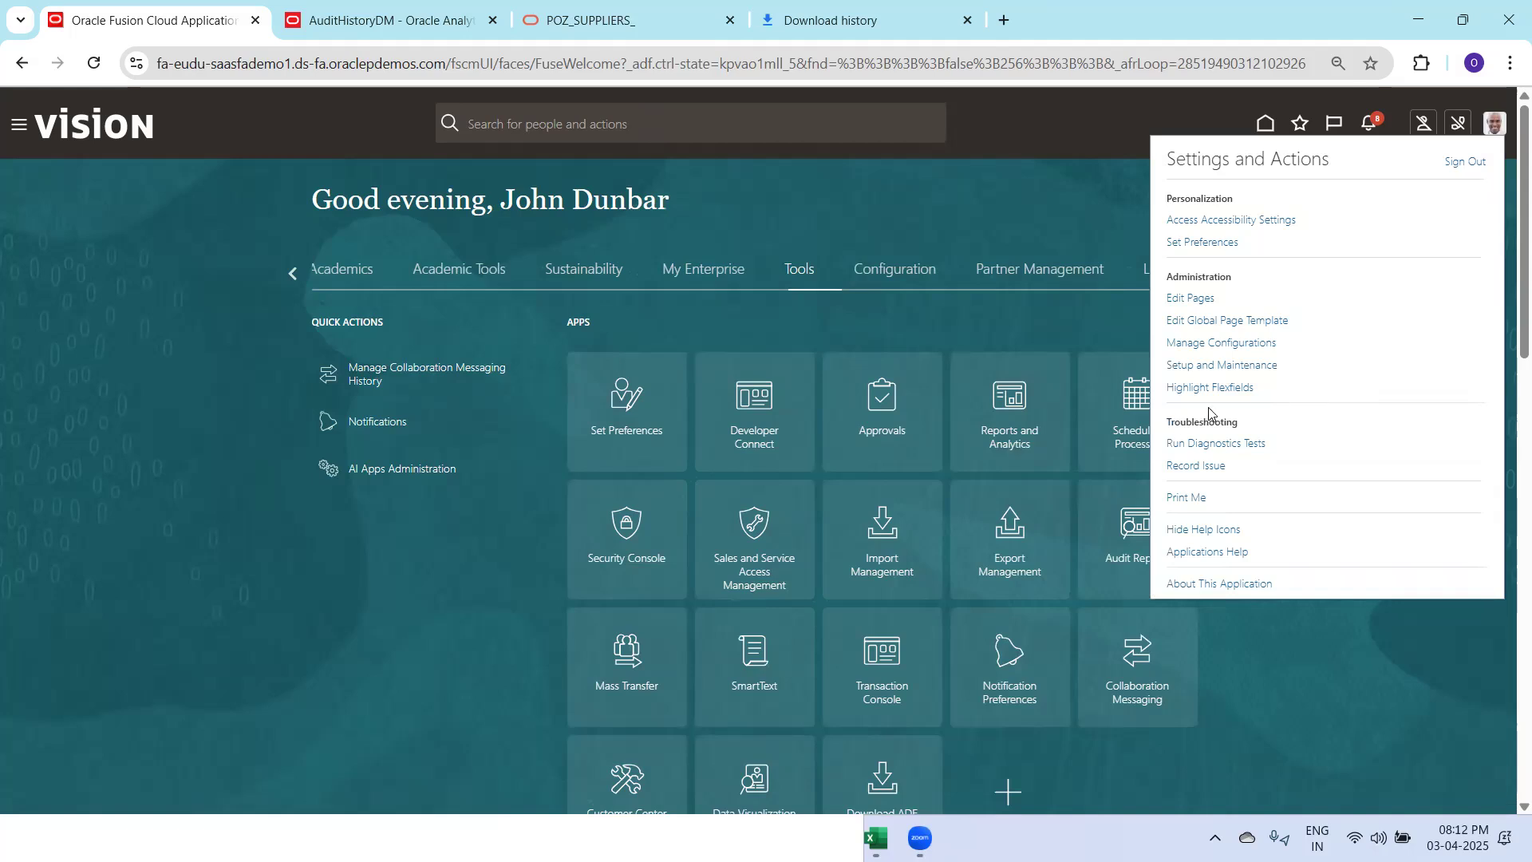
{"action": "left_click", "coordinate": [1204, 365]}
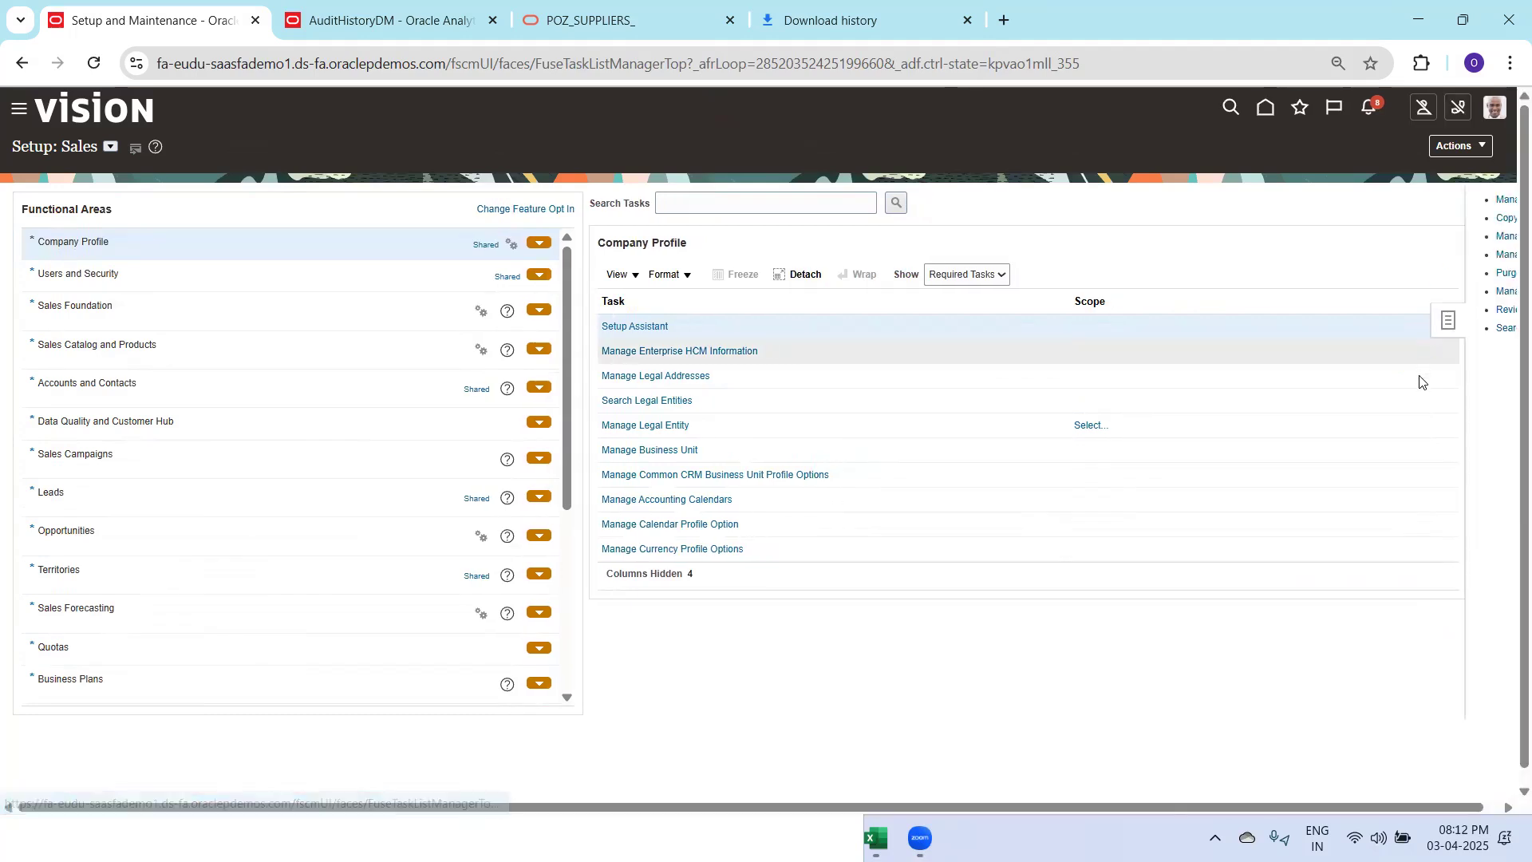
{"action": "left_click", "coordinate": [1310, 328]}
{"action": "key", "text": "ctrl+v"}
{"action": "key", "text": "Return"}
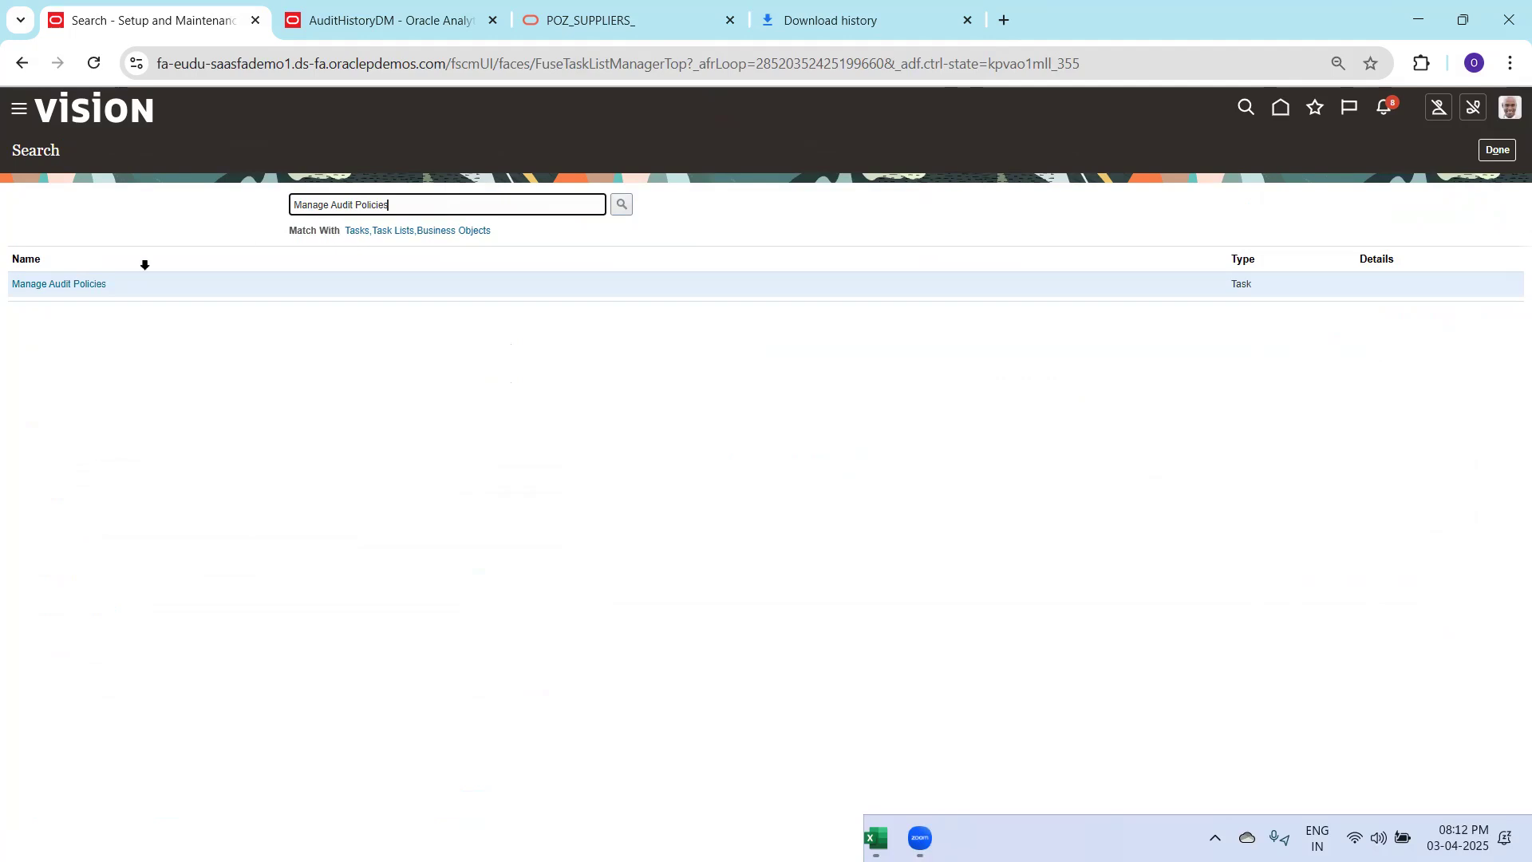
{"action": "left_click", "coordinate": [86, 284]}
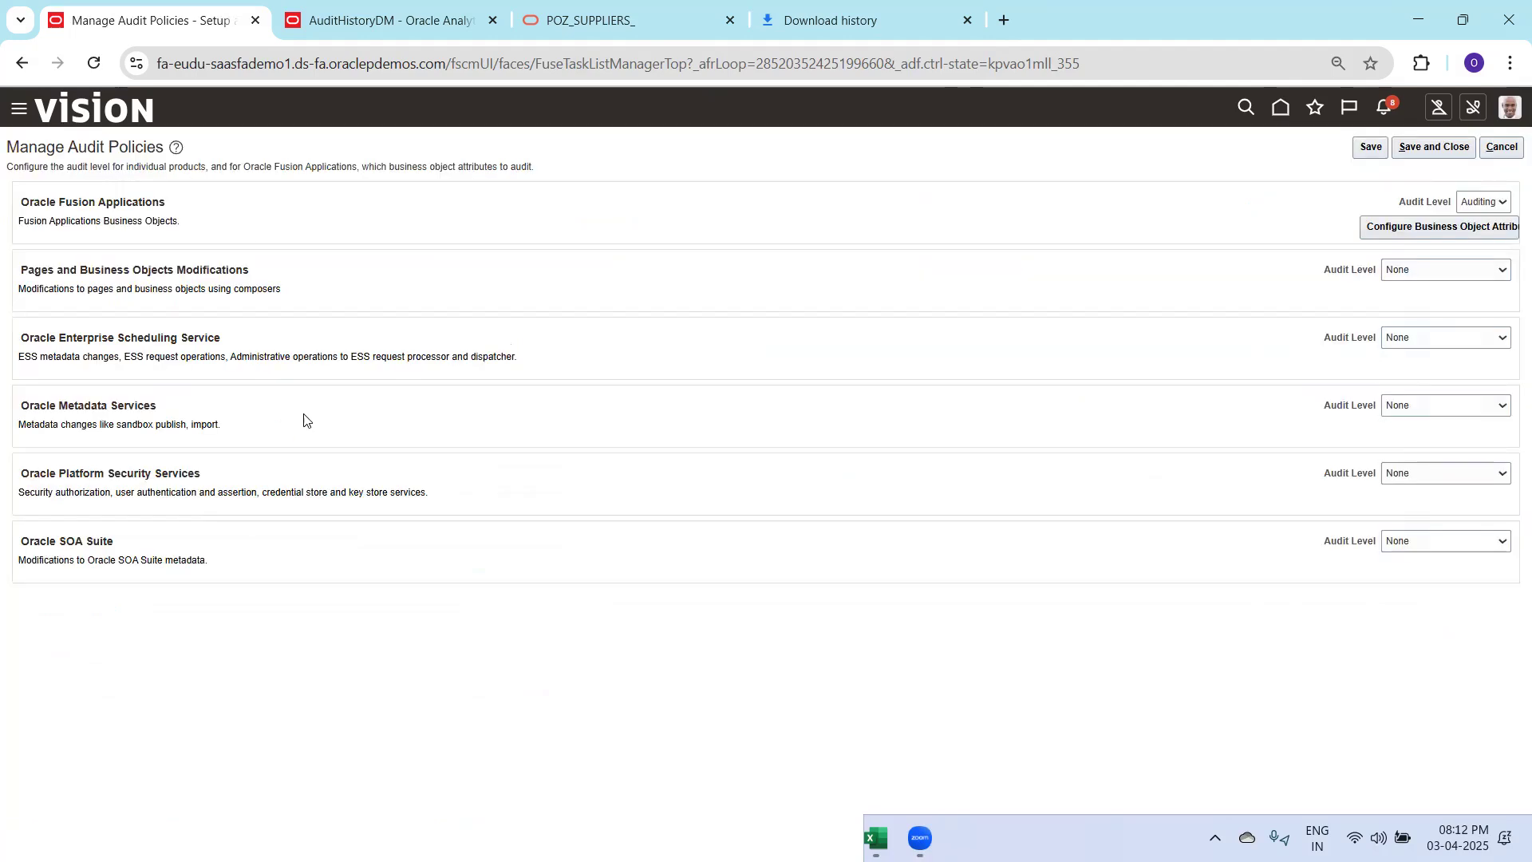
Save the Oracle Fusion Applications audit level as Auditing and open Configure Business Object Attributes
{"action": "left_click", "coordinate": [1497, 204]}
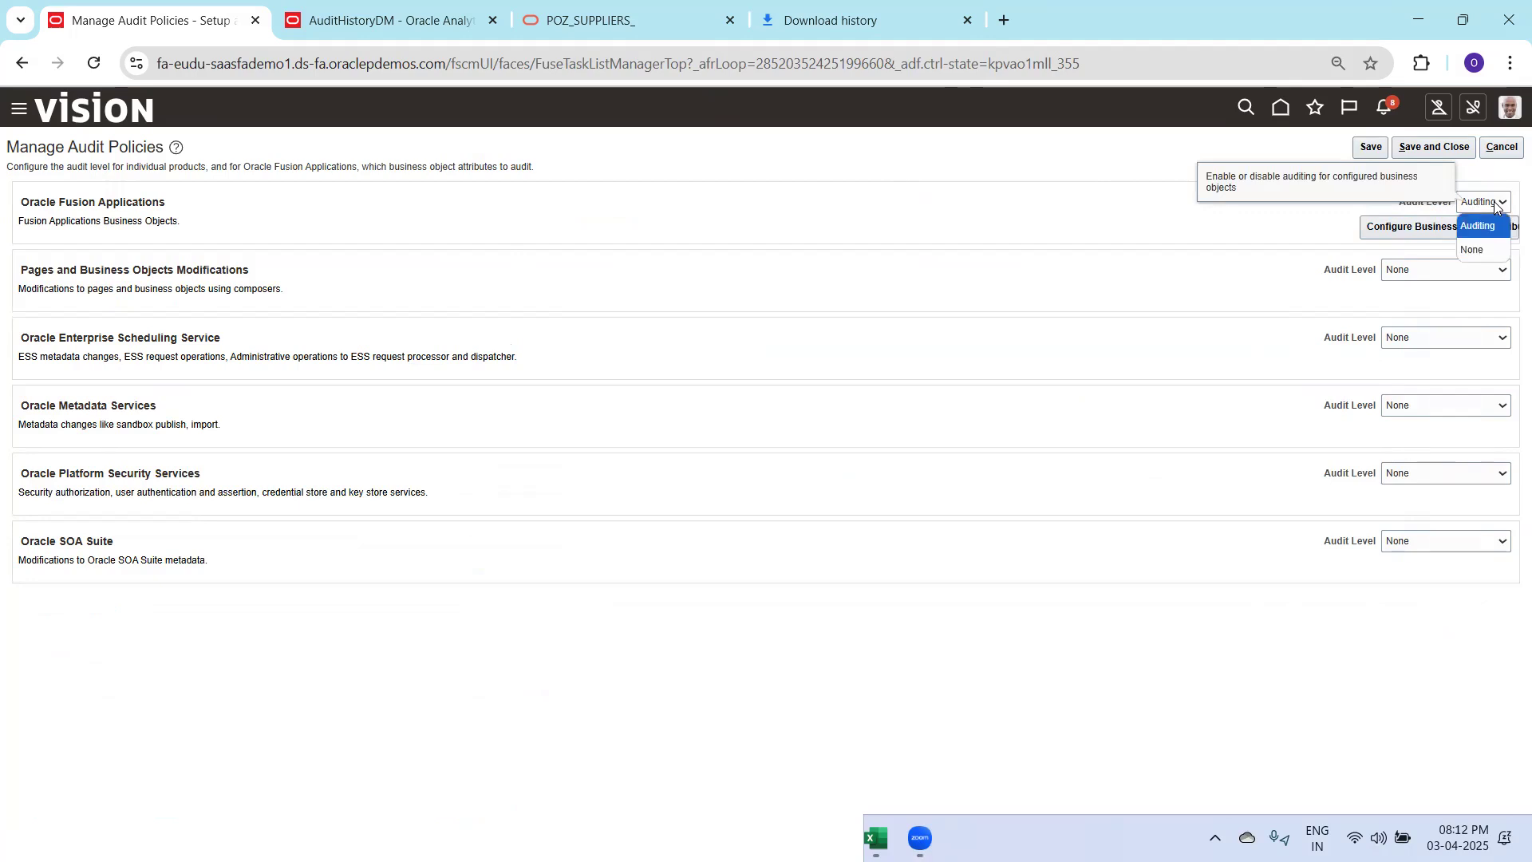
{"action": "left_click", "coordinate": [1484, 227]}
{"action": "left_click", "coordinate": [1372, 146]}
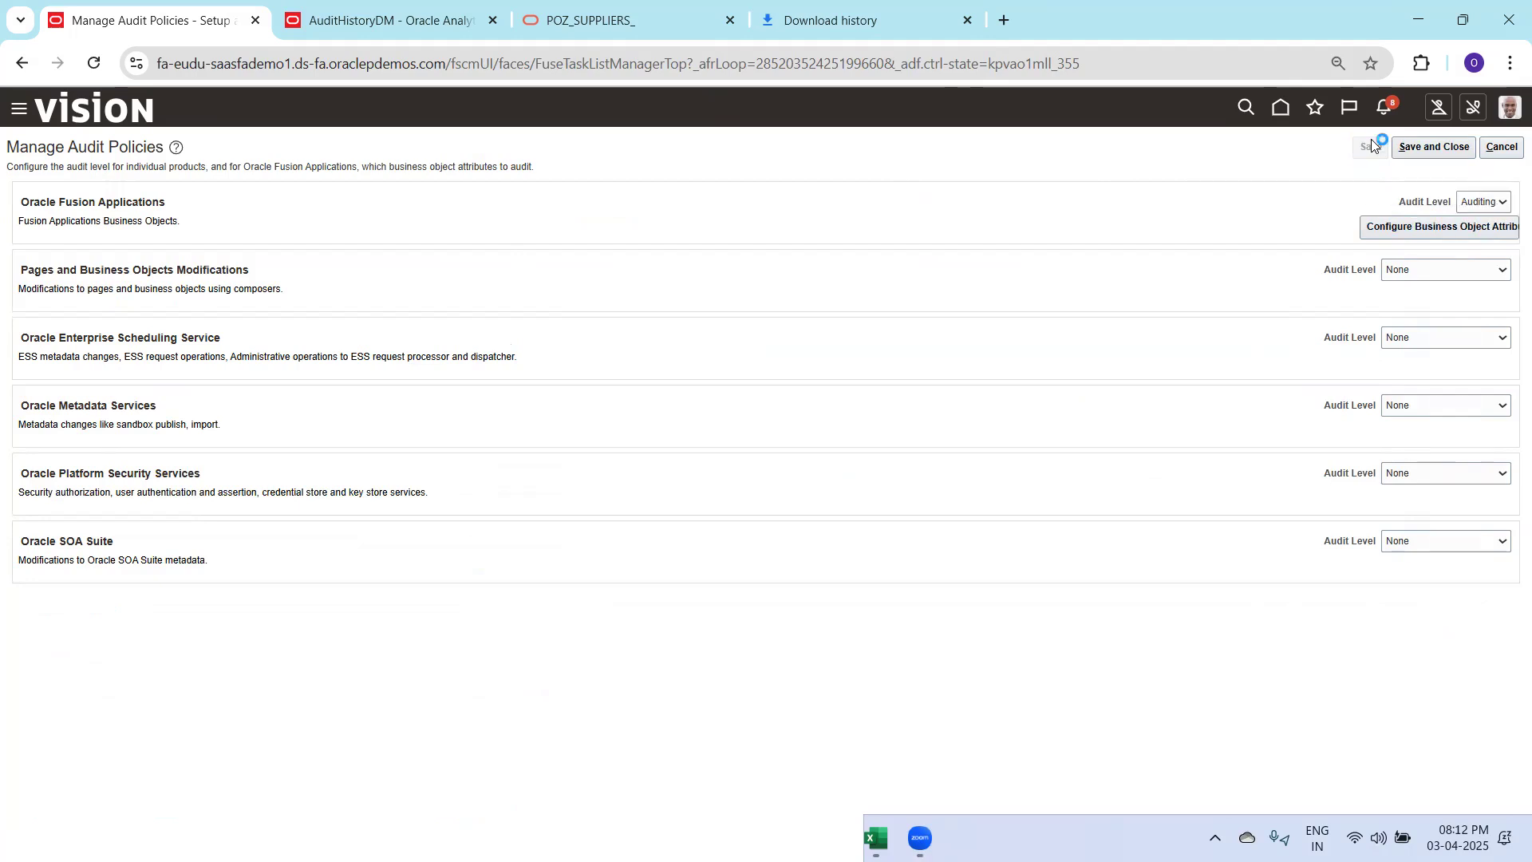
{"action": "left_click", "coordinate": [1392, 232]}
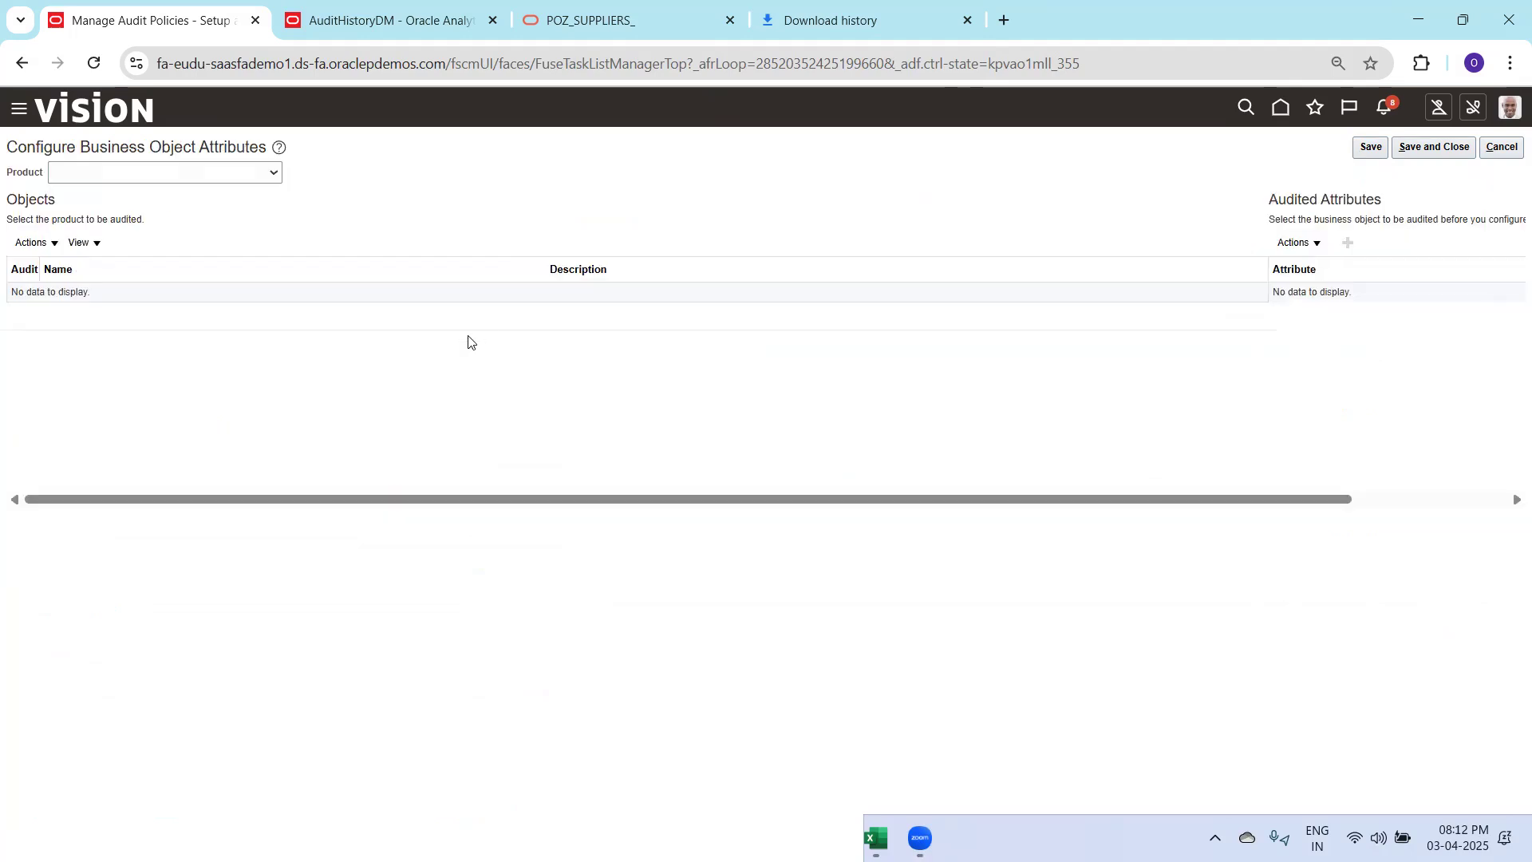
Select Supplier Model as the product for business object attributes
{"action": "left_click", "coordinate": [185, 177]}
{"action": "type", "text": "supplier"}
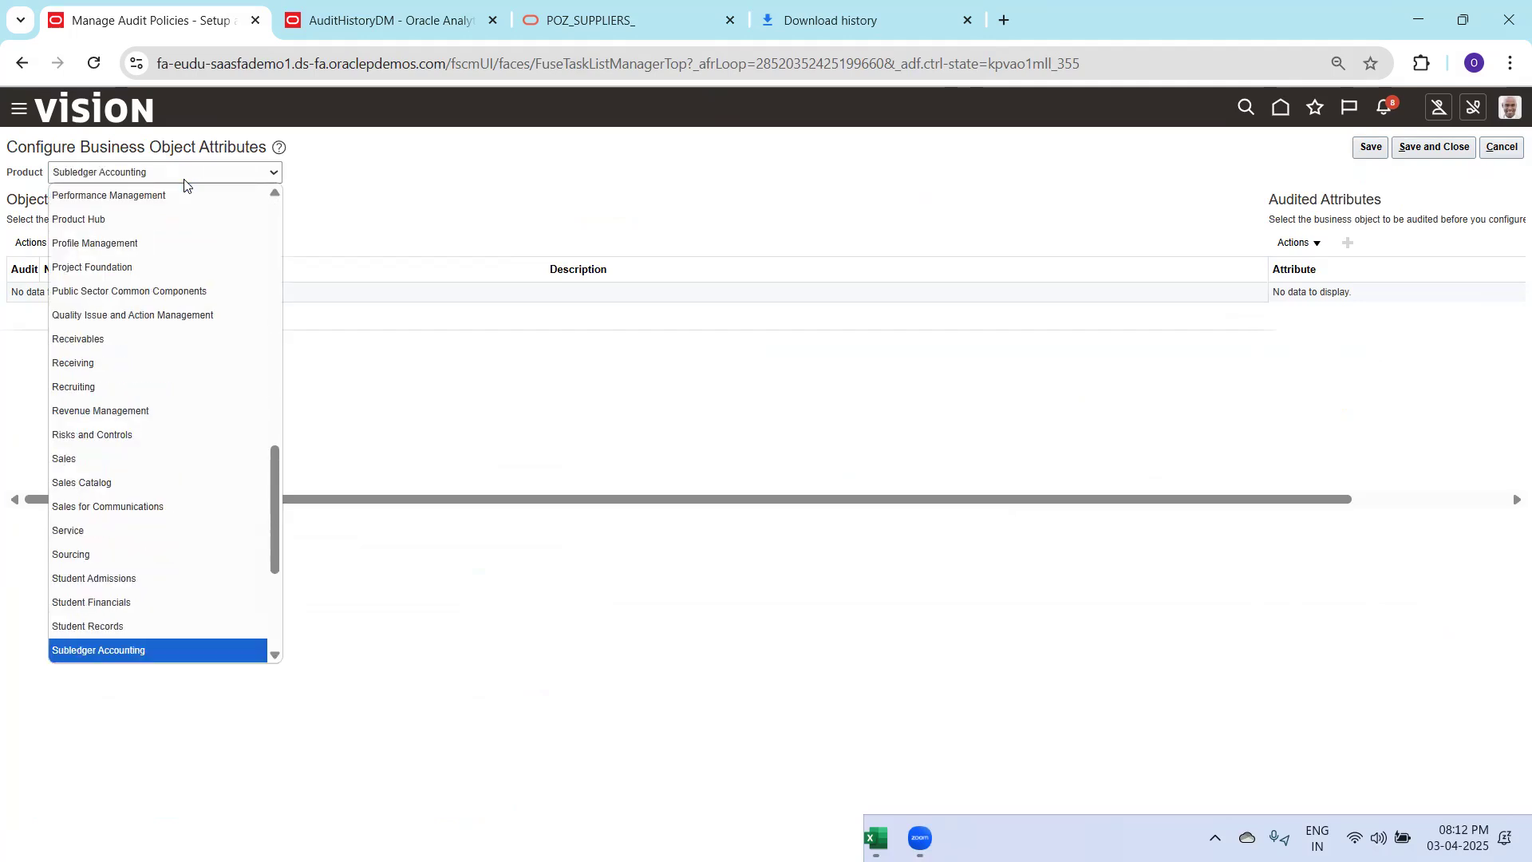
{"action": "key", "text": "Return"}
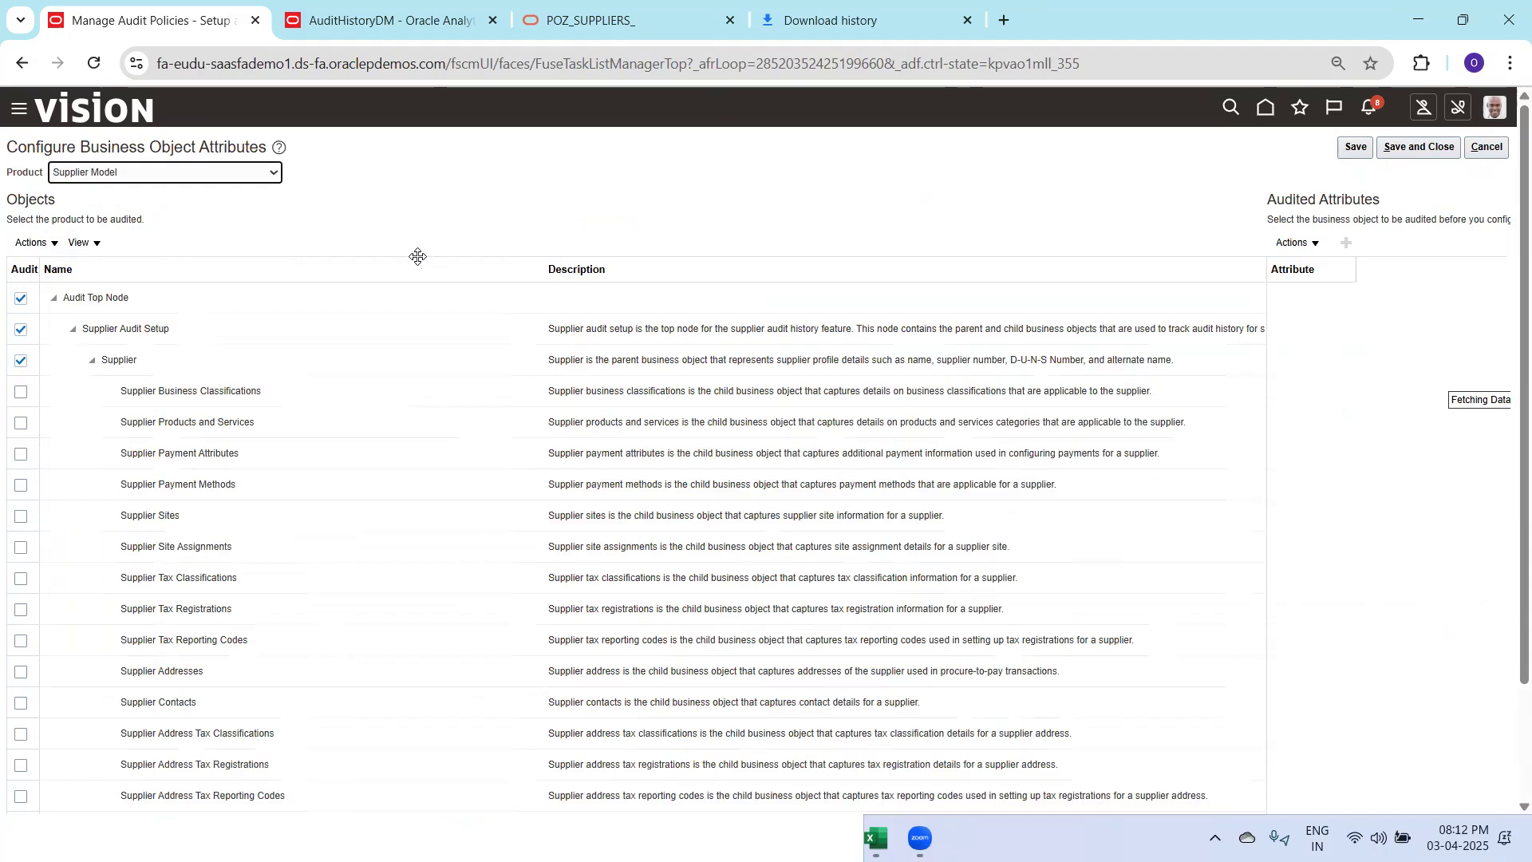
Enable auditing for Supplier Site Third-Party Payment Relationships under Supplier Sites
{"action": "left_click", "coordinate": [247, 361]}
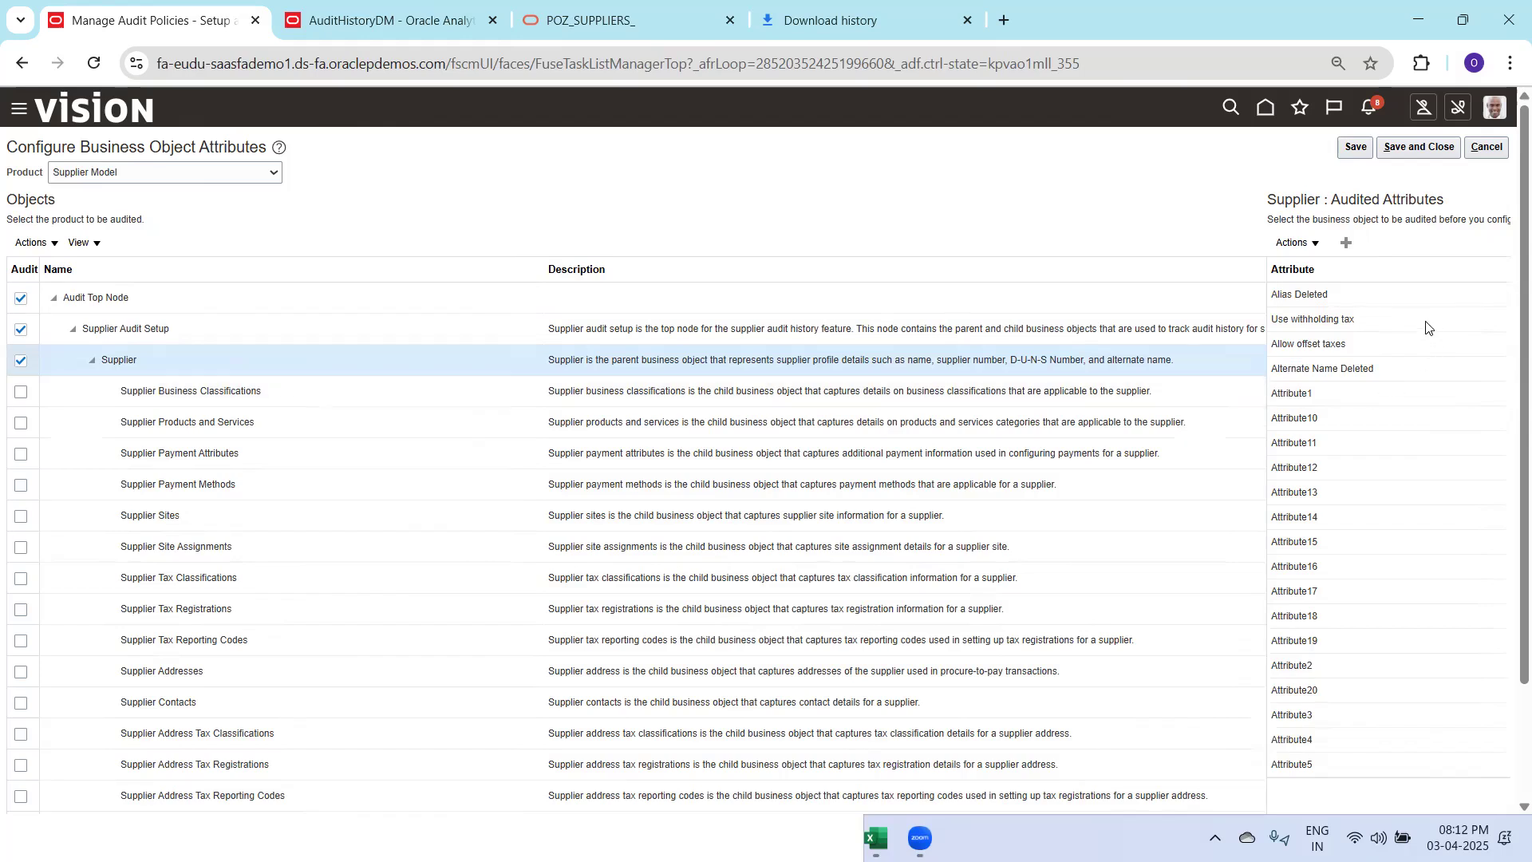
{"action": "left_click", "coordinate": [148, 518]}
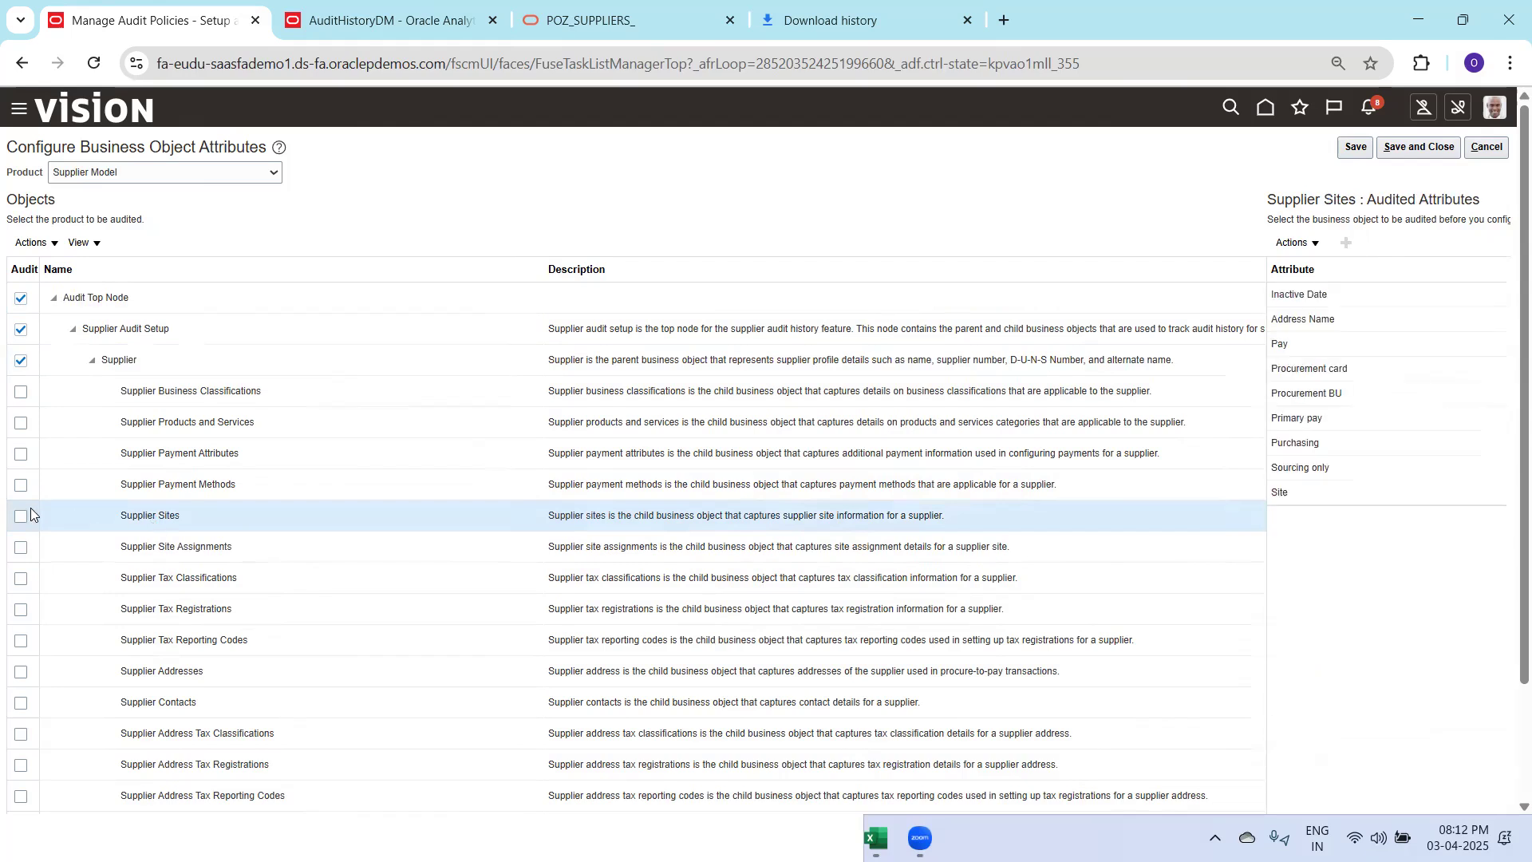
{"action": "scroll", "coordinate": [1508, 289], "scroll_direction": "down", "scroll_amount": 2}
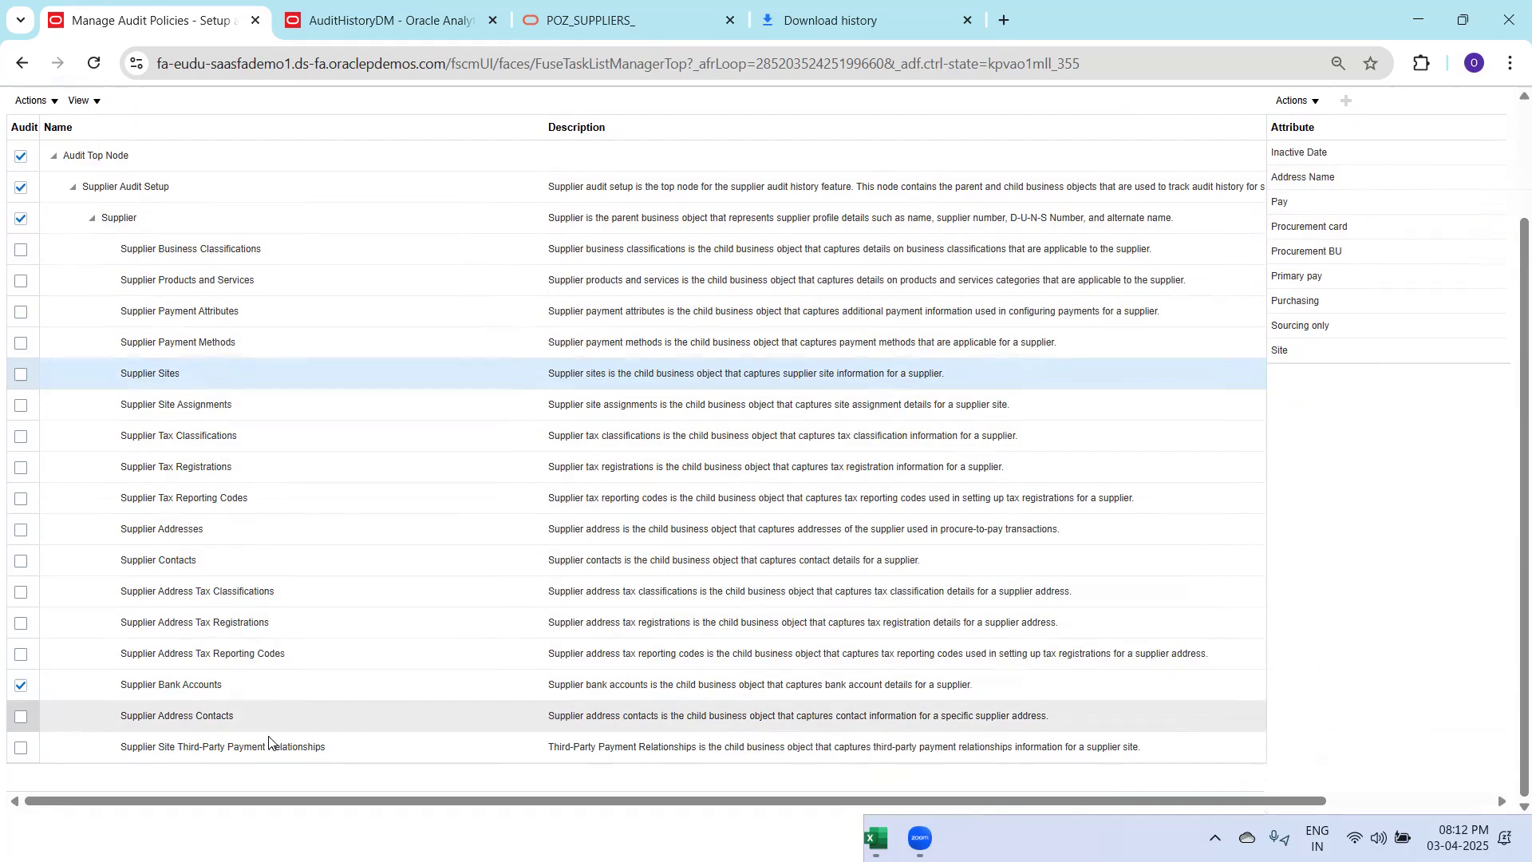
{"action": "left_click", "coordinate": [96, 746]}
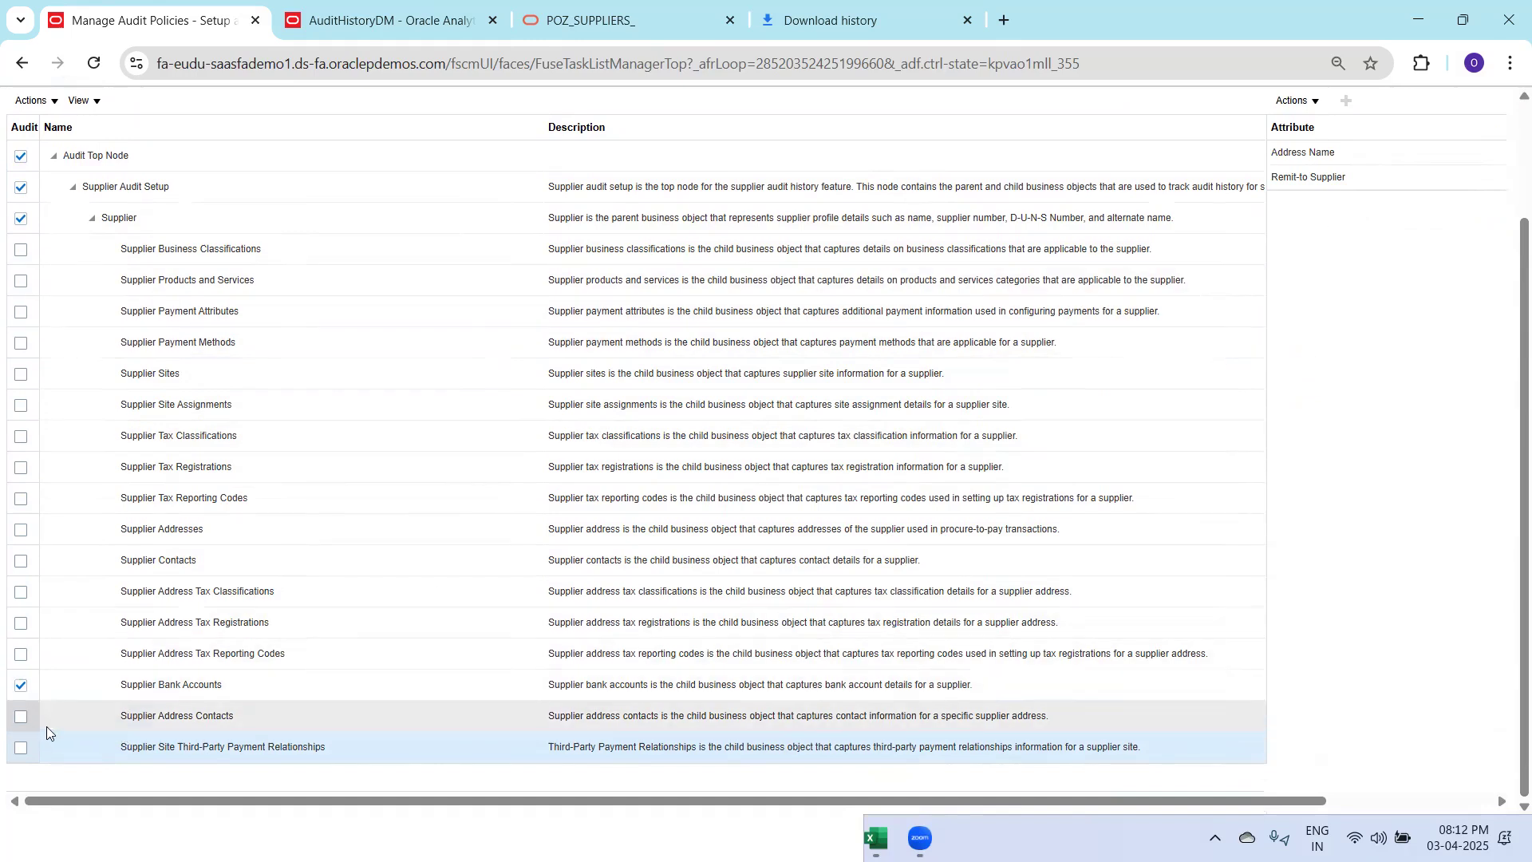
{"action": "left_click", "coordinate": [21, 748]}
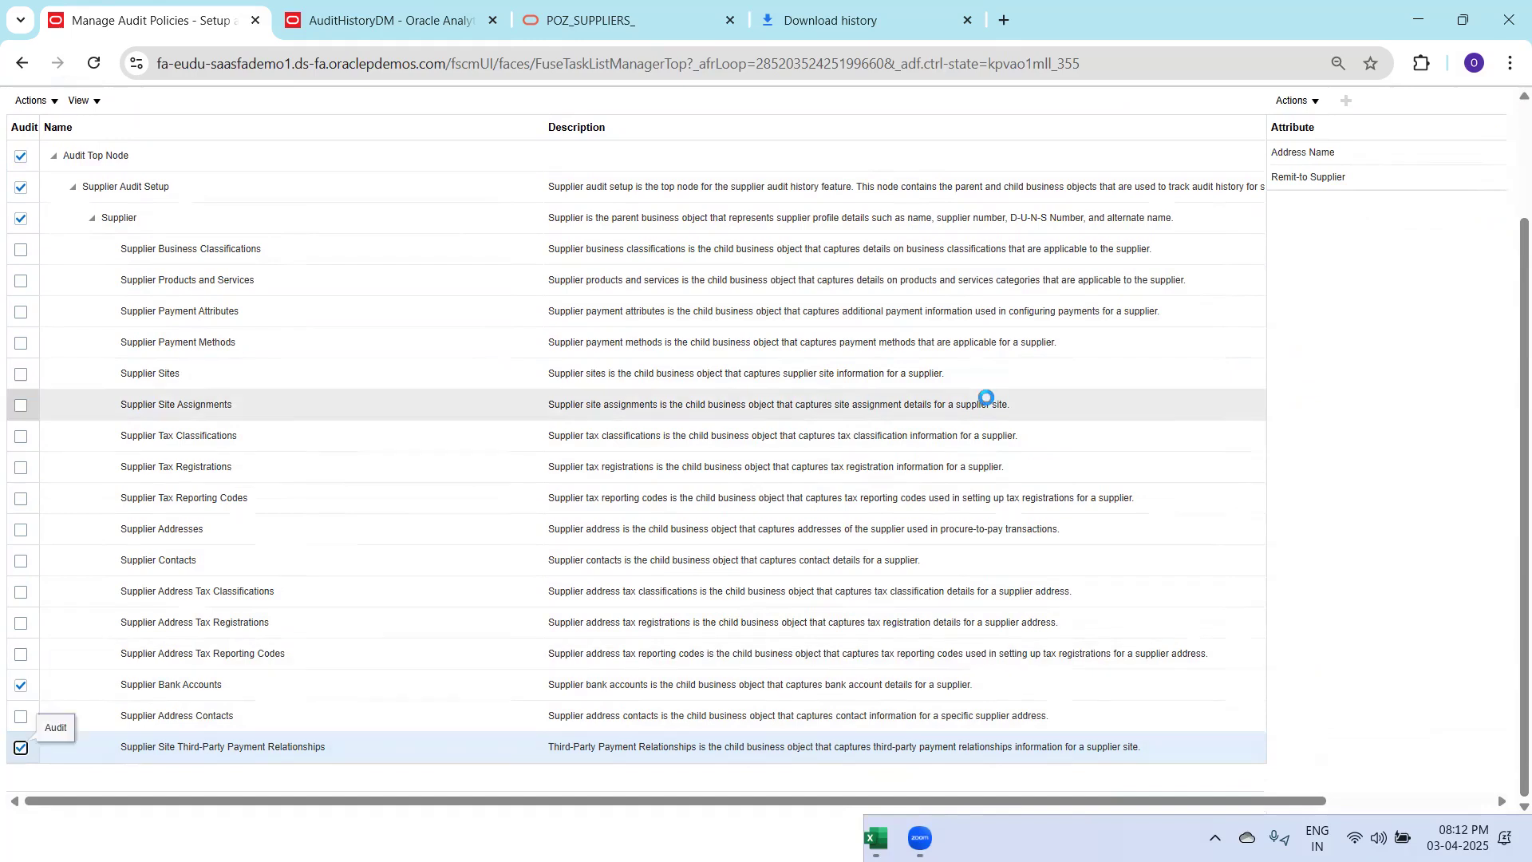
Add all six attributes, including Default, Description, From Date and To Date, to the audited list
{"action": "left_click", "coordinate": [1347, 102]}
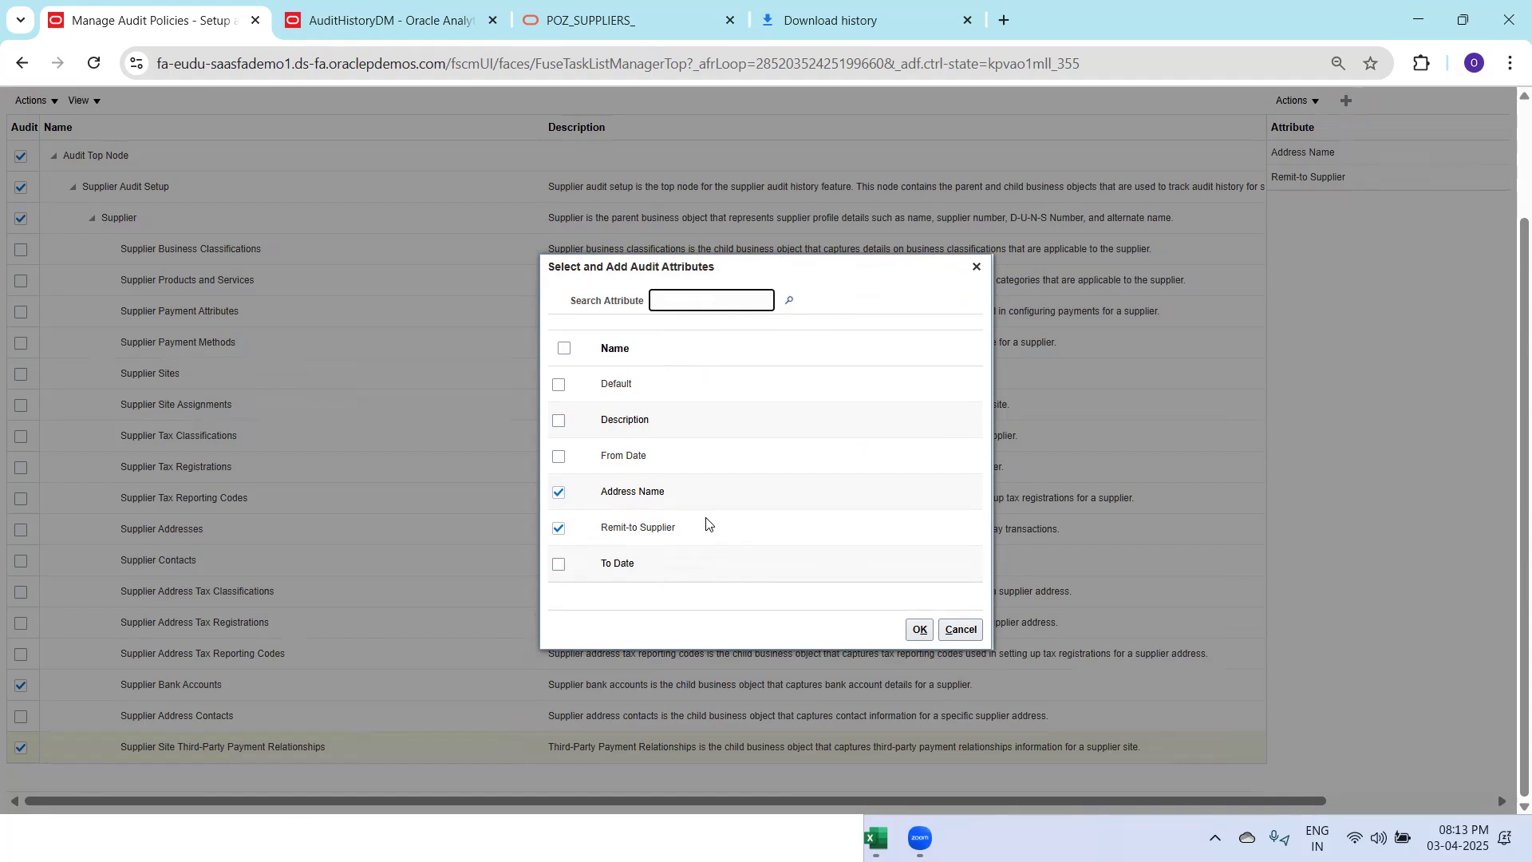
{"action": "left_click", "coordinate": [564, 349]}
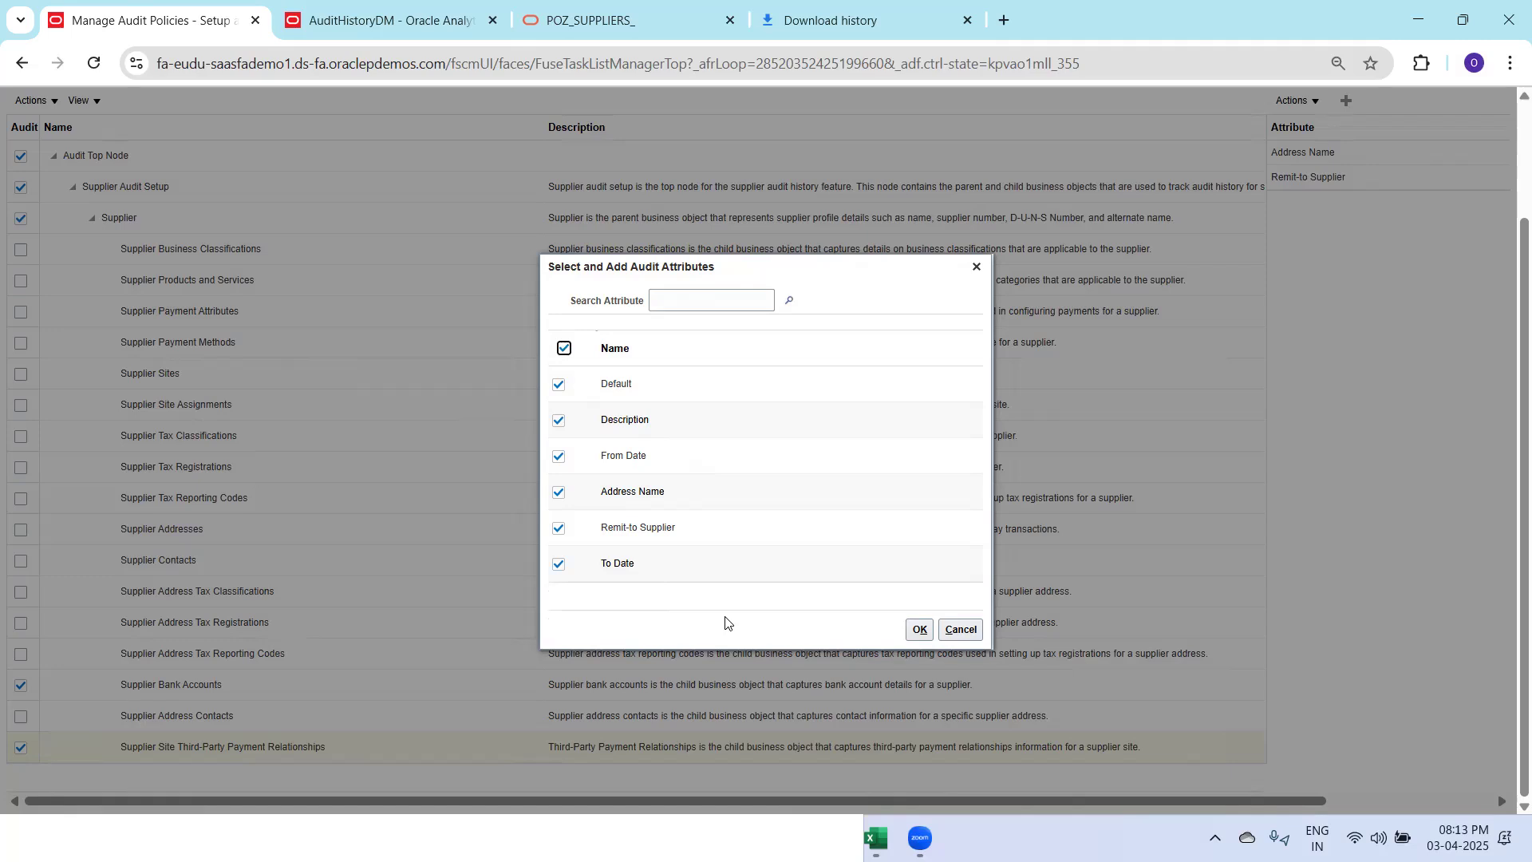
{"action": "left_click", "coordinate": [922, 632]}
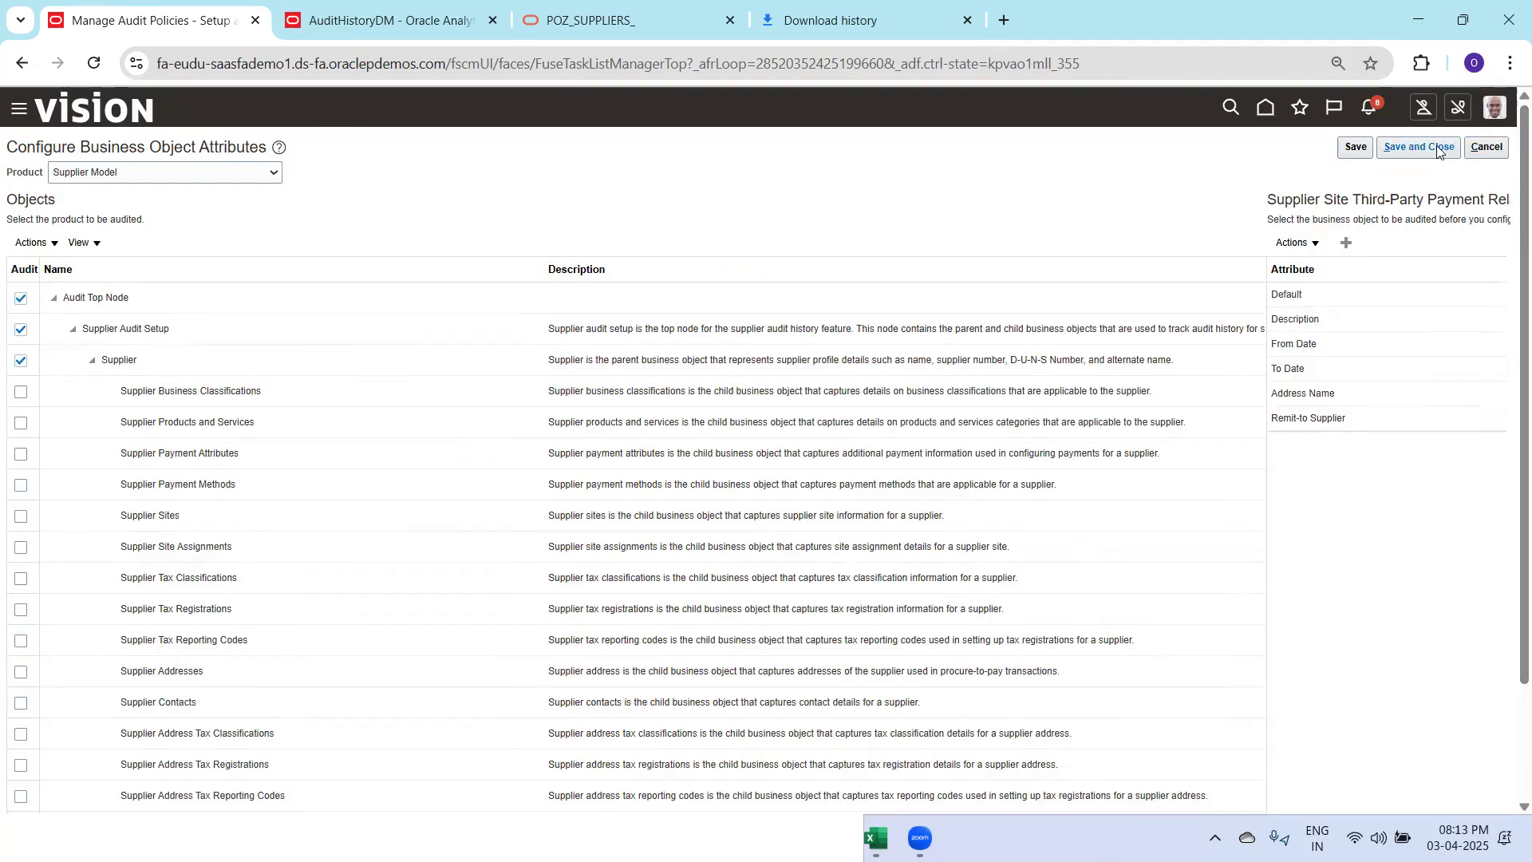
Save and close the attribute configuration and audit policies, then go to the home page
{"action": "left_click", "coordinate": [1429, 147]}
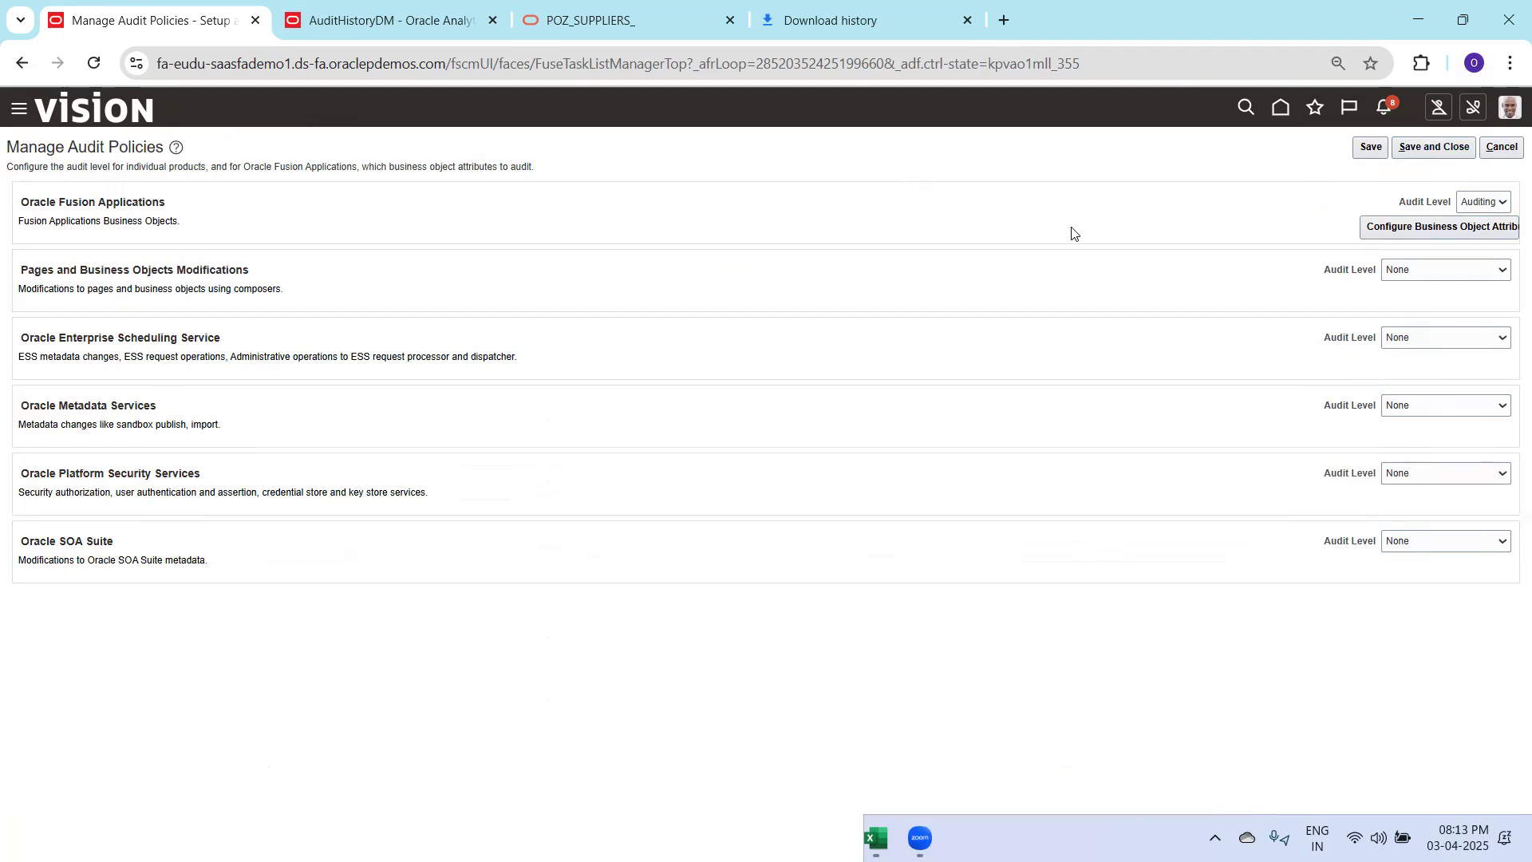
{"action": "left_click", "coordinate": [1434, 149]}
{"action": "left_click", "coordinate": [1282, 112]}
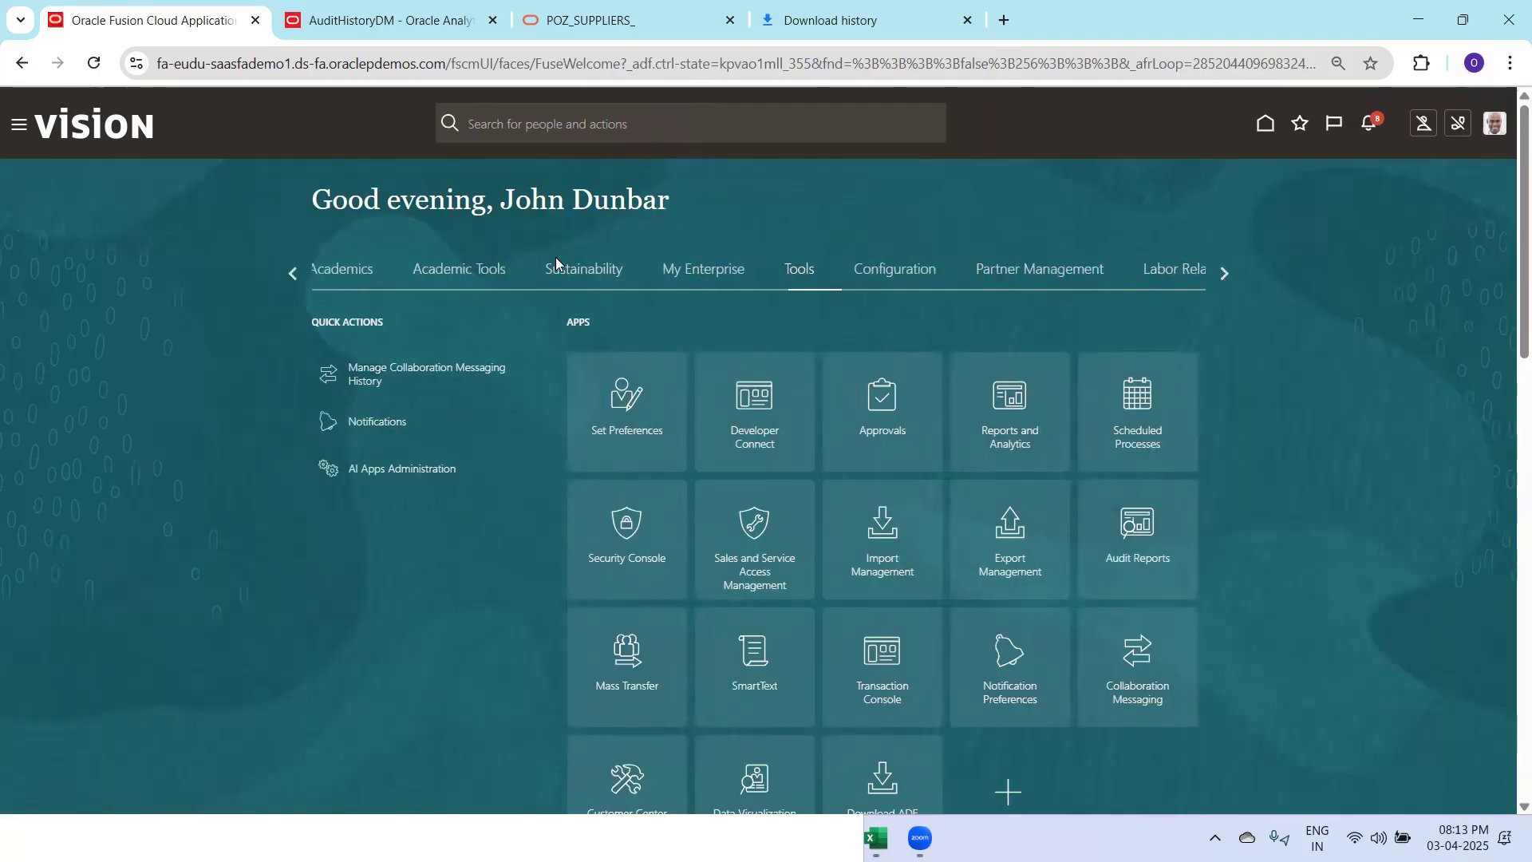
Duplicate the browser tab and switch the home page to the Procurement area
{"action": "right_click", "coordinate": [146, 26]}
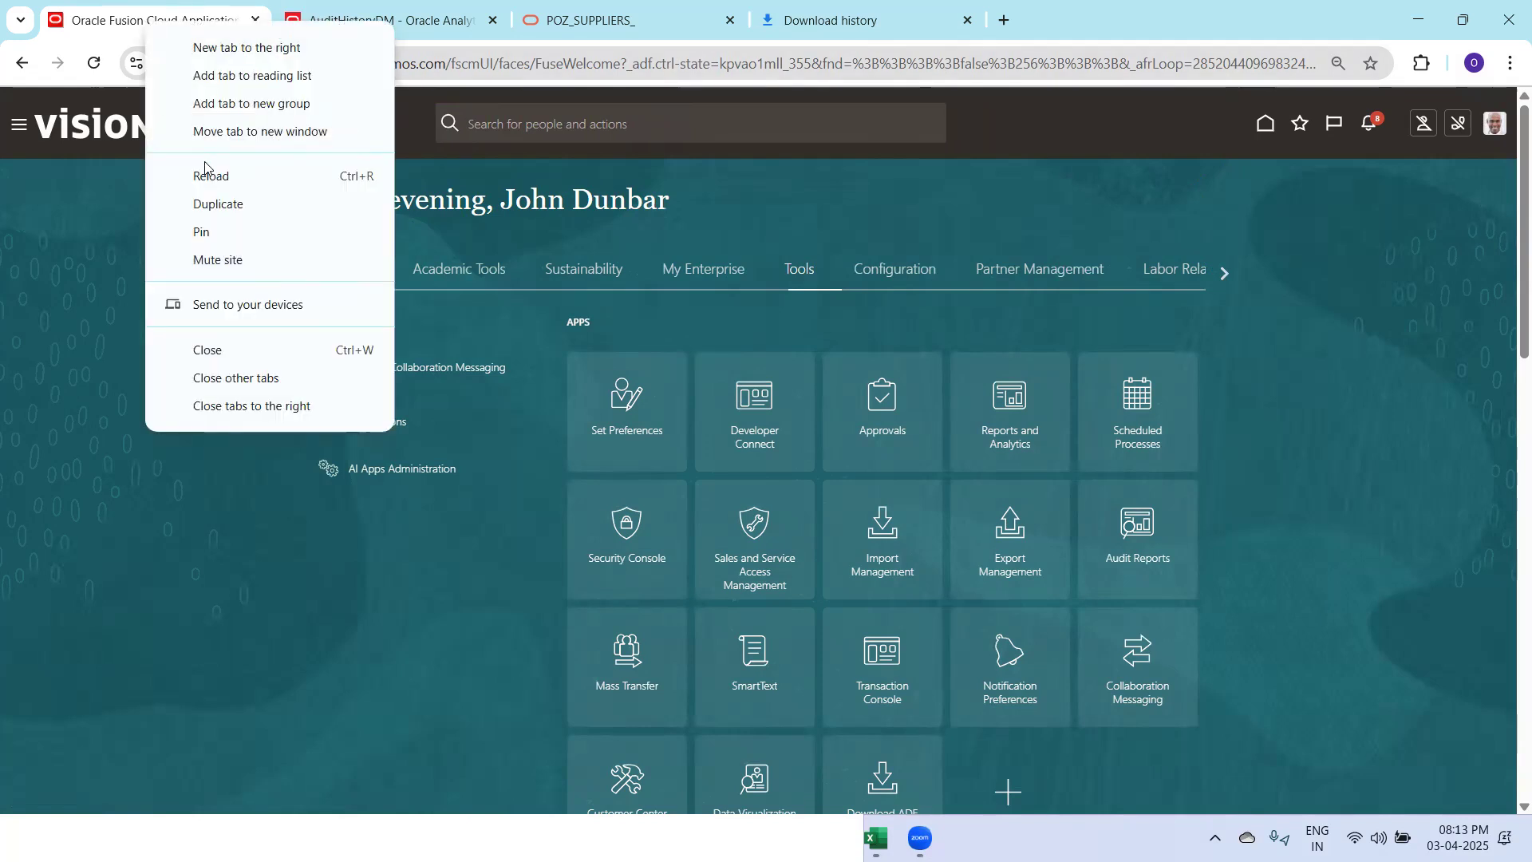
{"action": "left_click", "coordinate": [228, 205]}
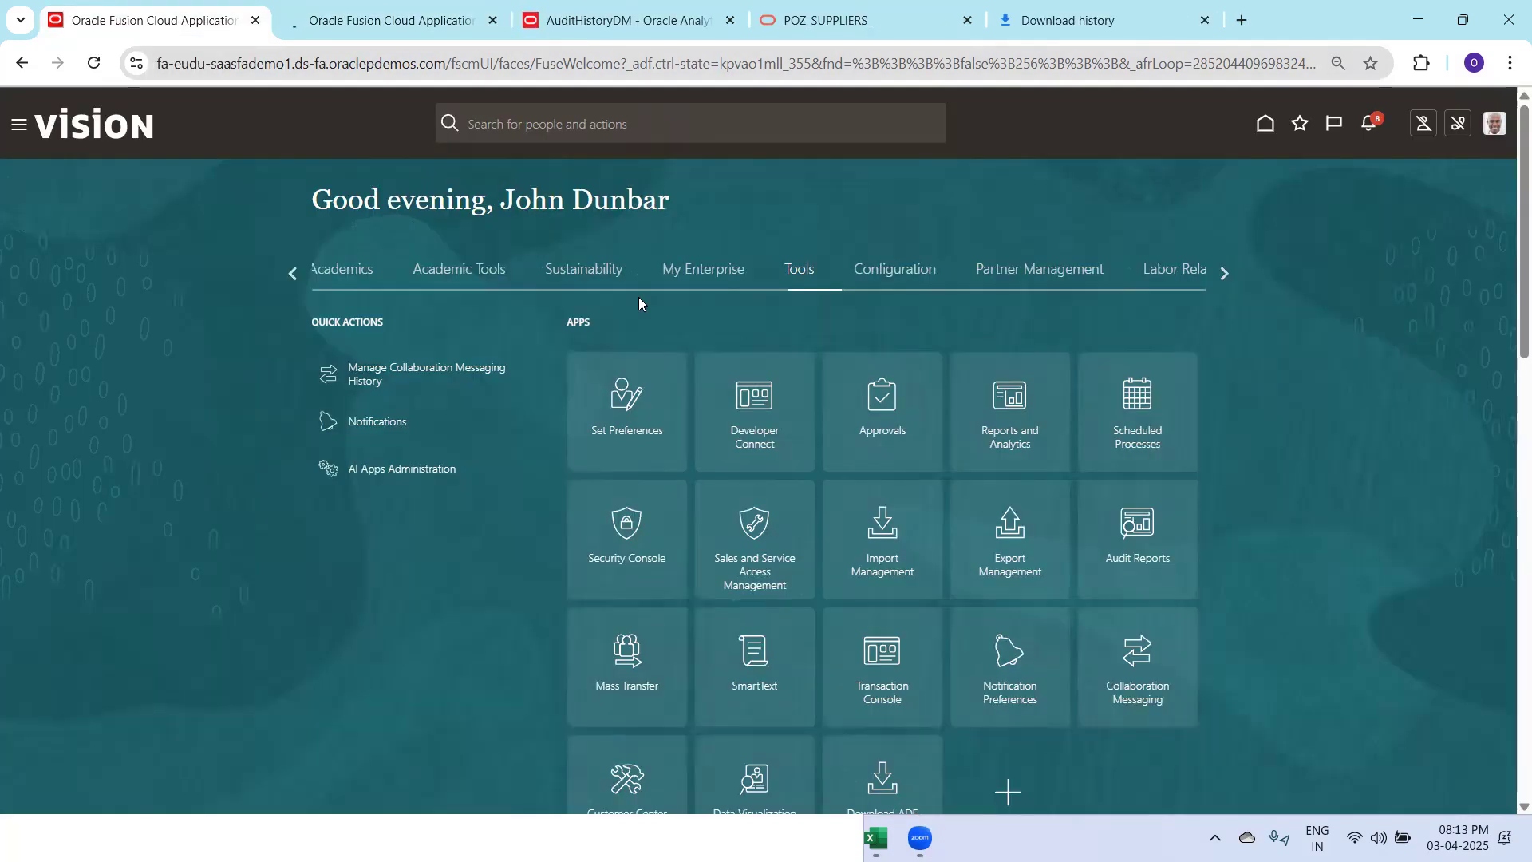
{"action": "left_click", "coordinate": [1226, 274]}
{"action": "left_click", "coordinate": [294, 275]}
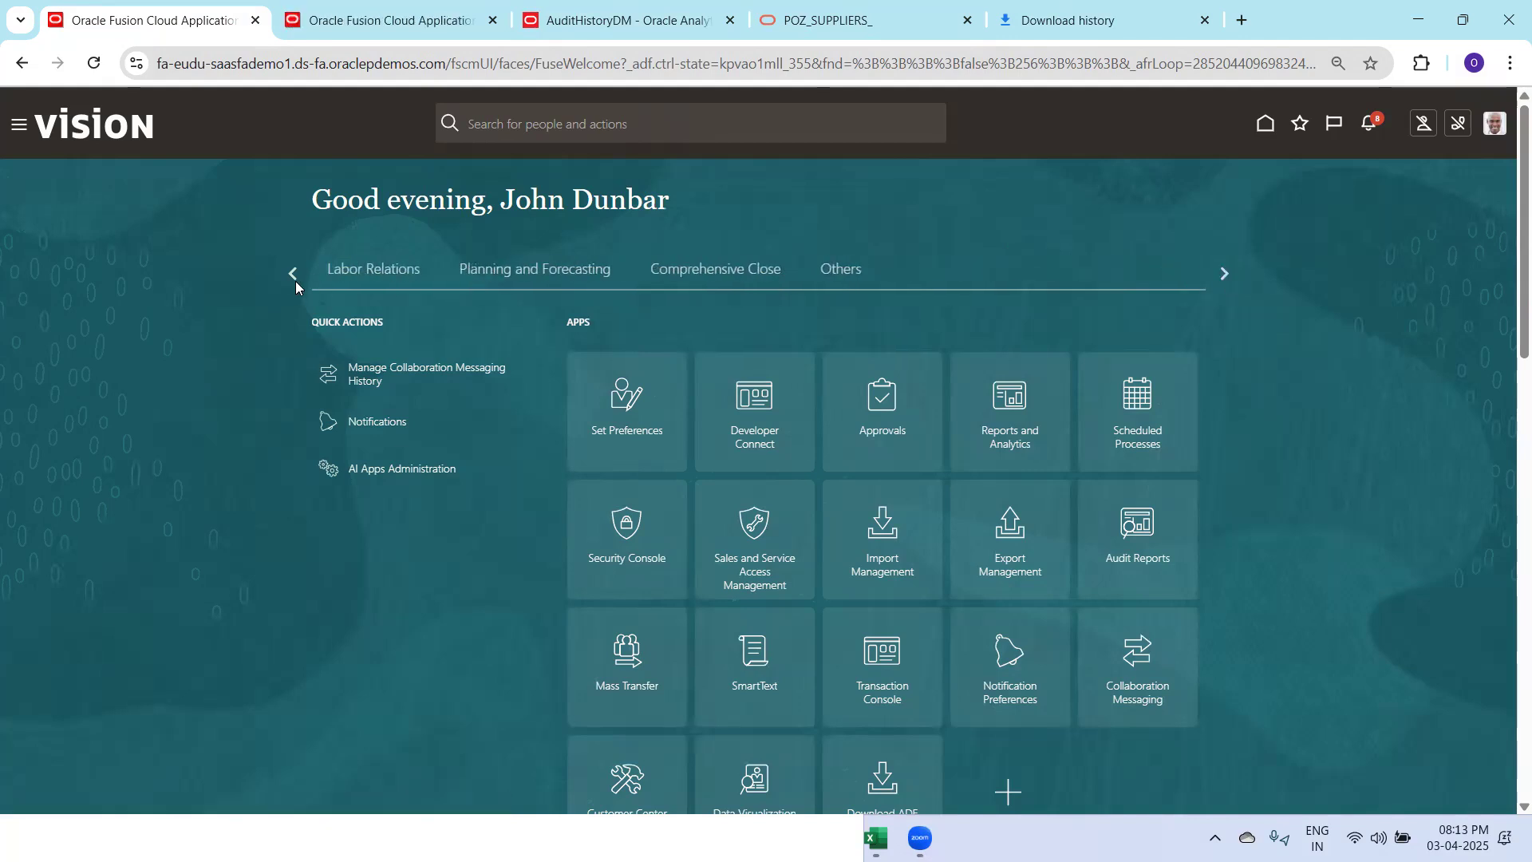
{"action": "left_click", "coordinate": [293, 274]}
{"action": "left_click", "coordinate": [295, 281]}
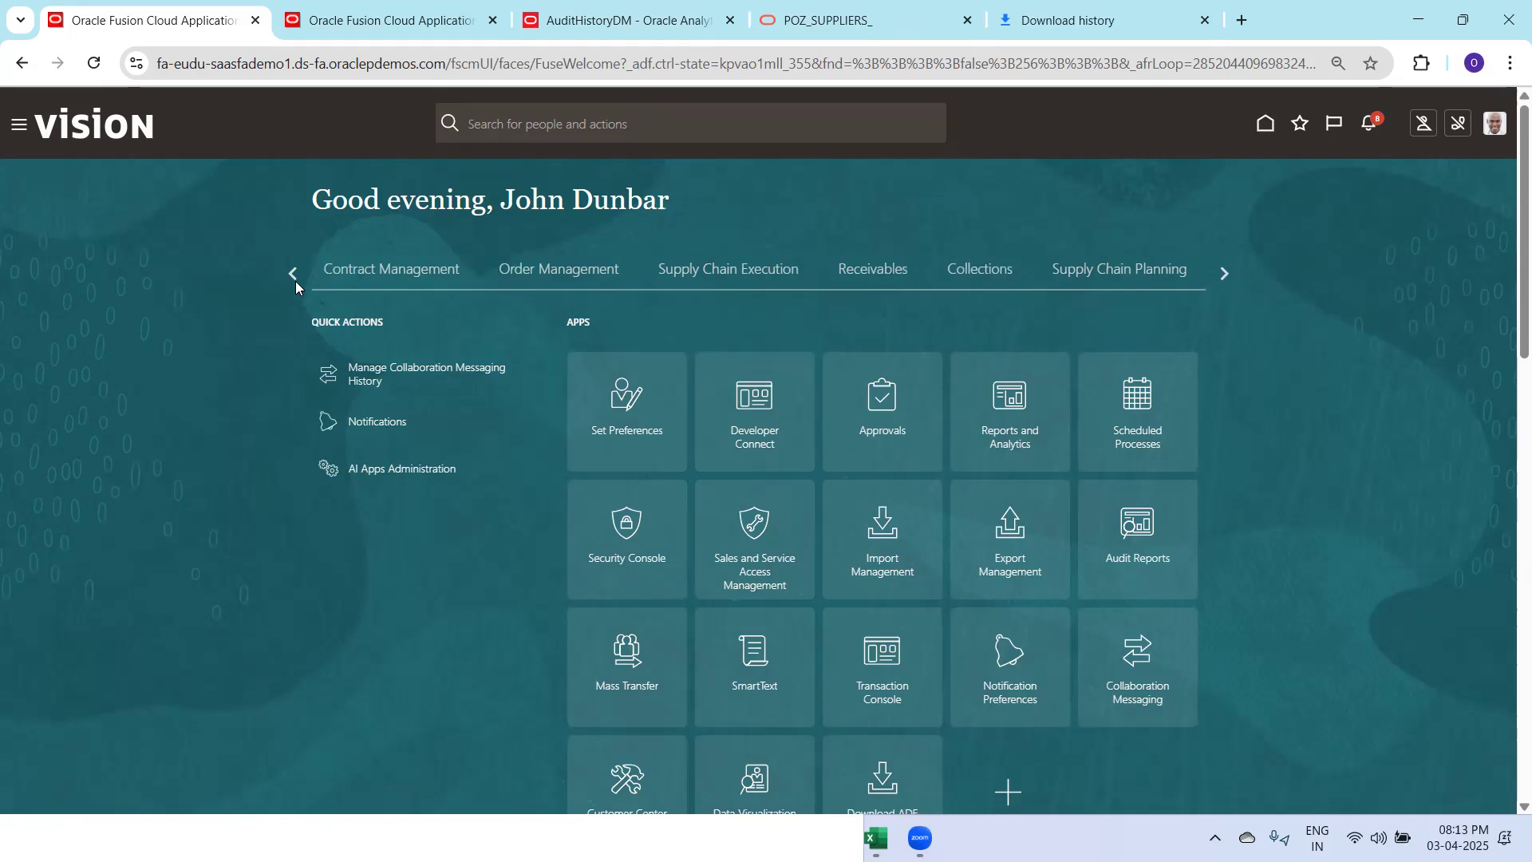
{"action": "left_click", "coordinate": [297, 273]}
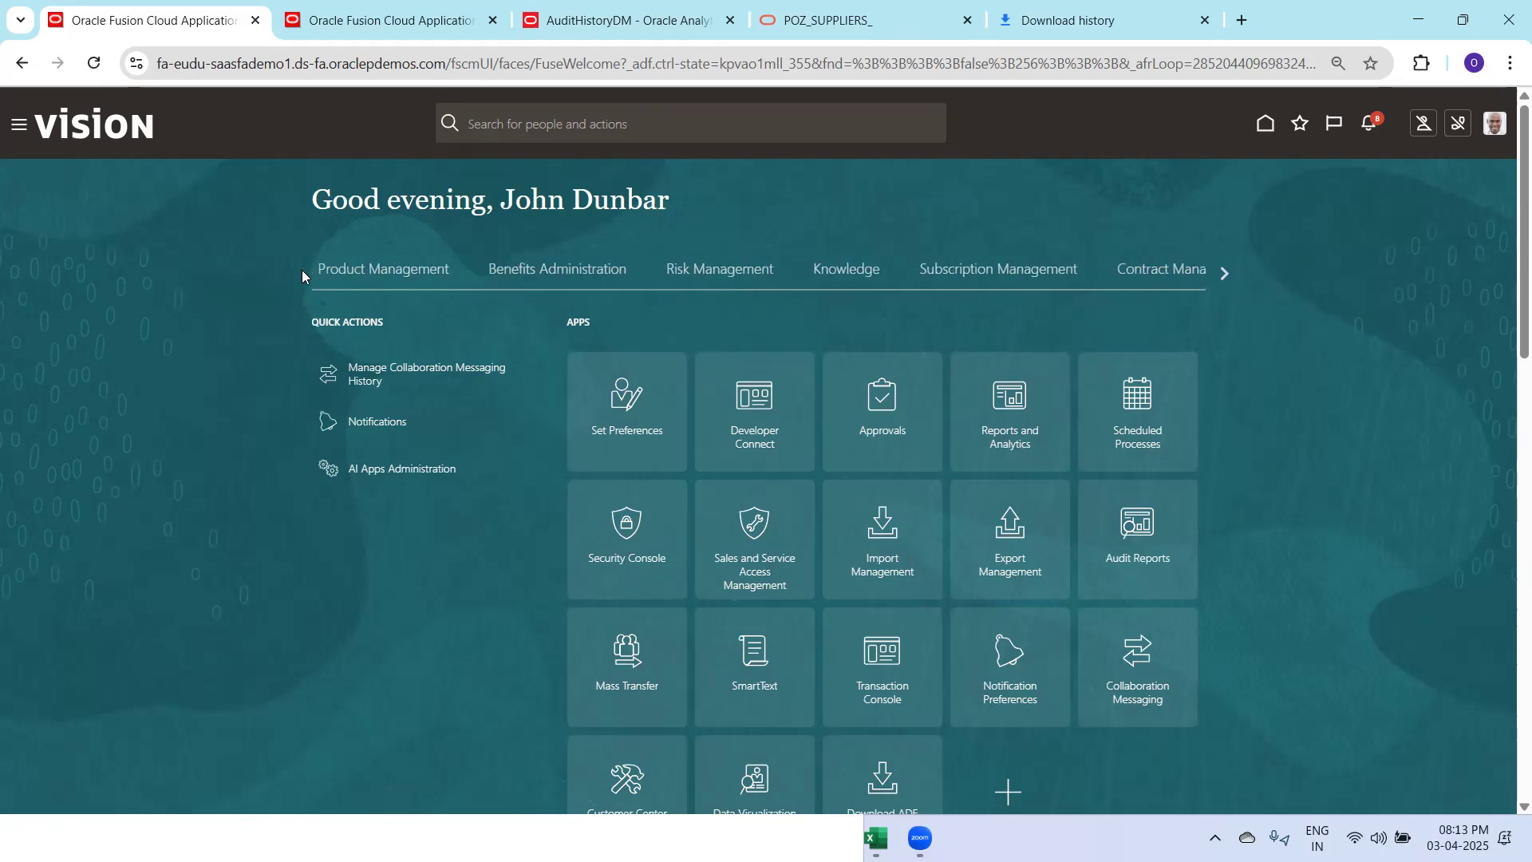
{"action": "left_click", "coordinate": [774, 271]}
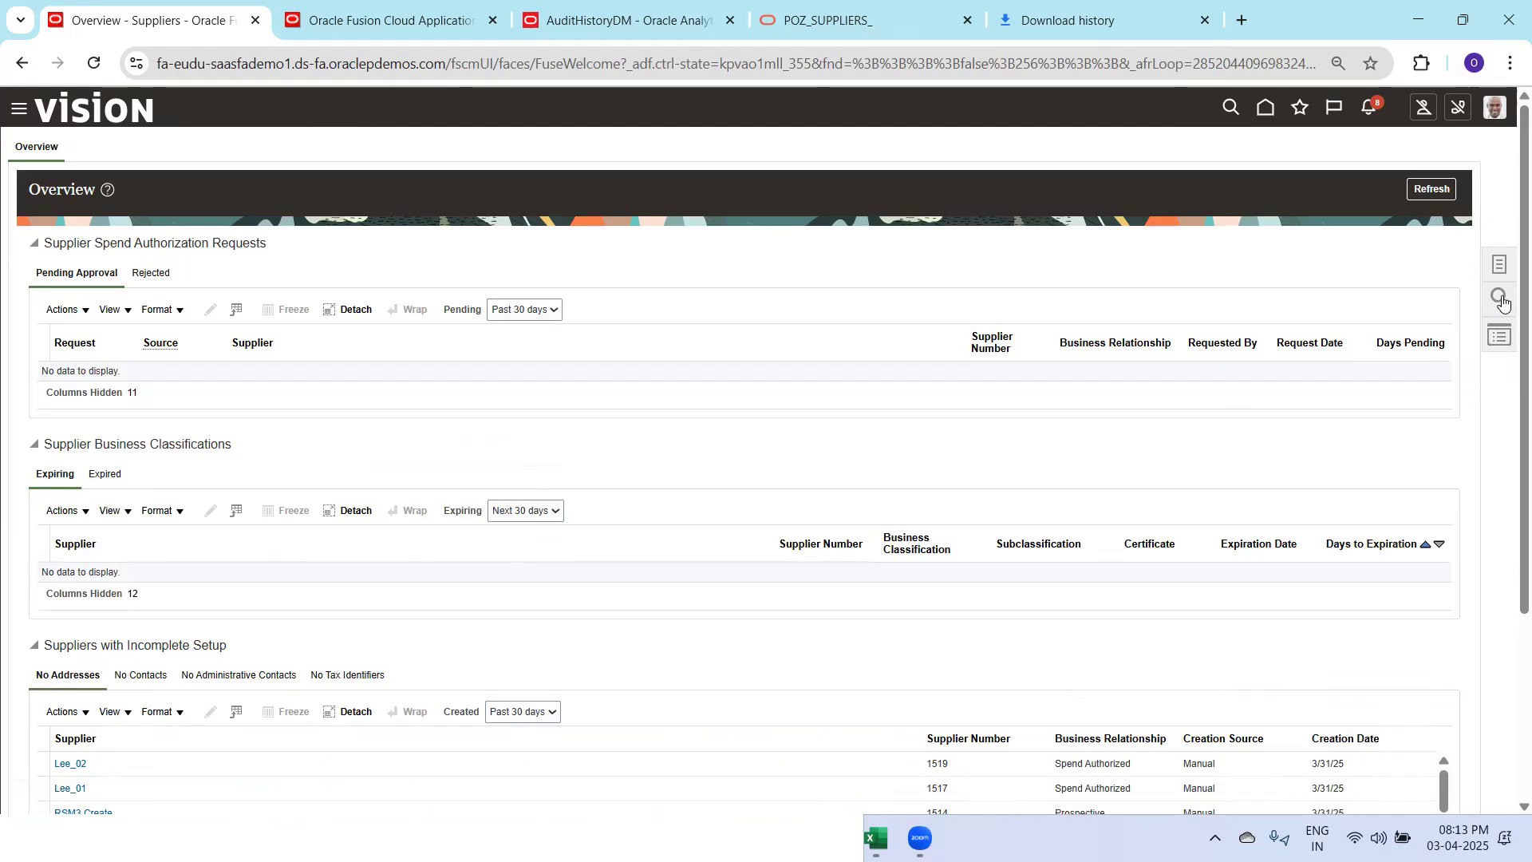
Search suppliers for 'ABC' and open ABC Consulting
{"action": "left_click", "coordinate": [1326, 158]}
{"action": "type", "text": "ABC"}
{"action": "key", "text": "Return"}
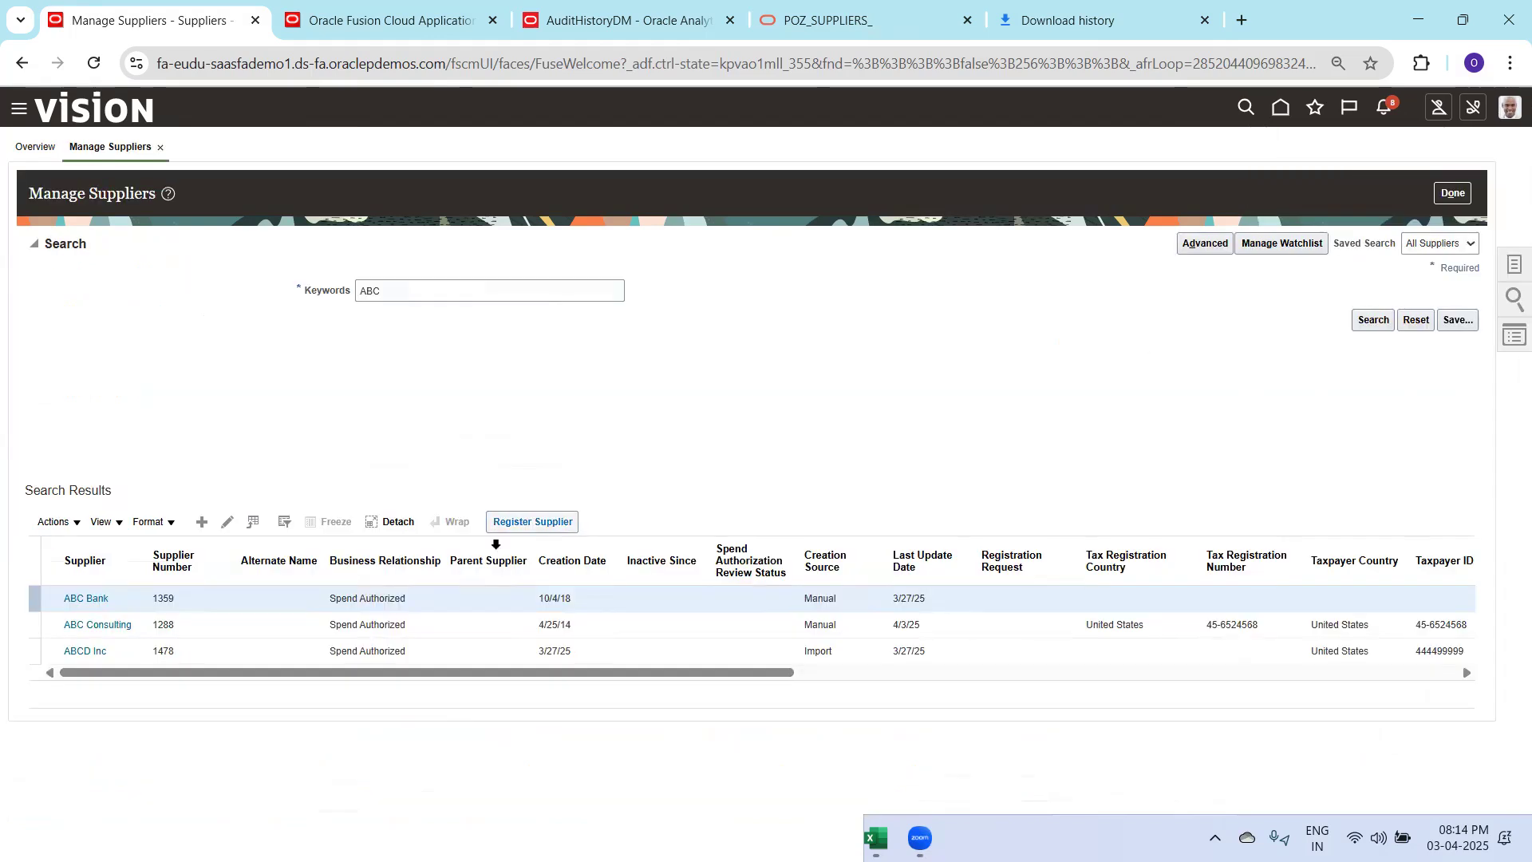
{"action": "left_click", "coordinate": [216, 620]}
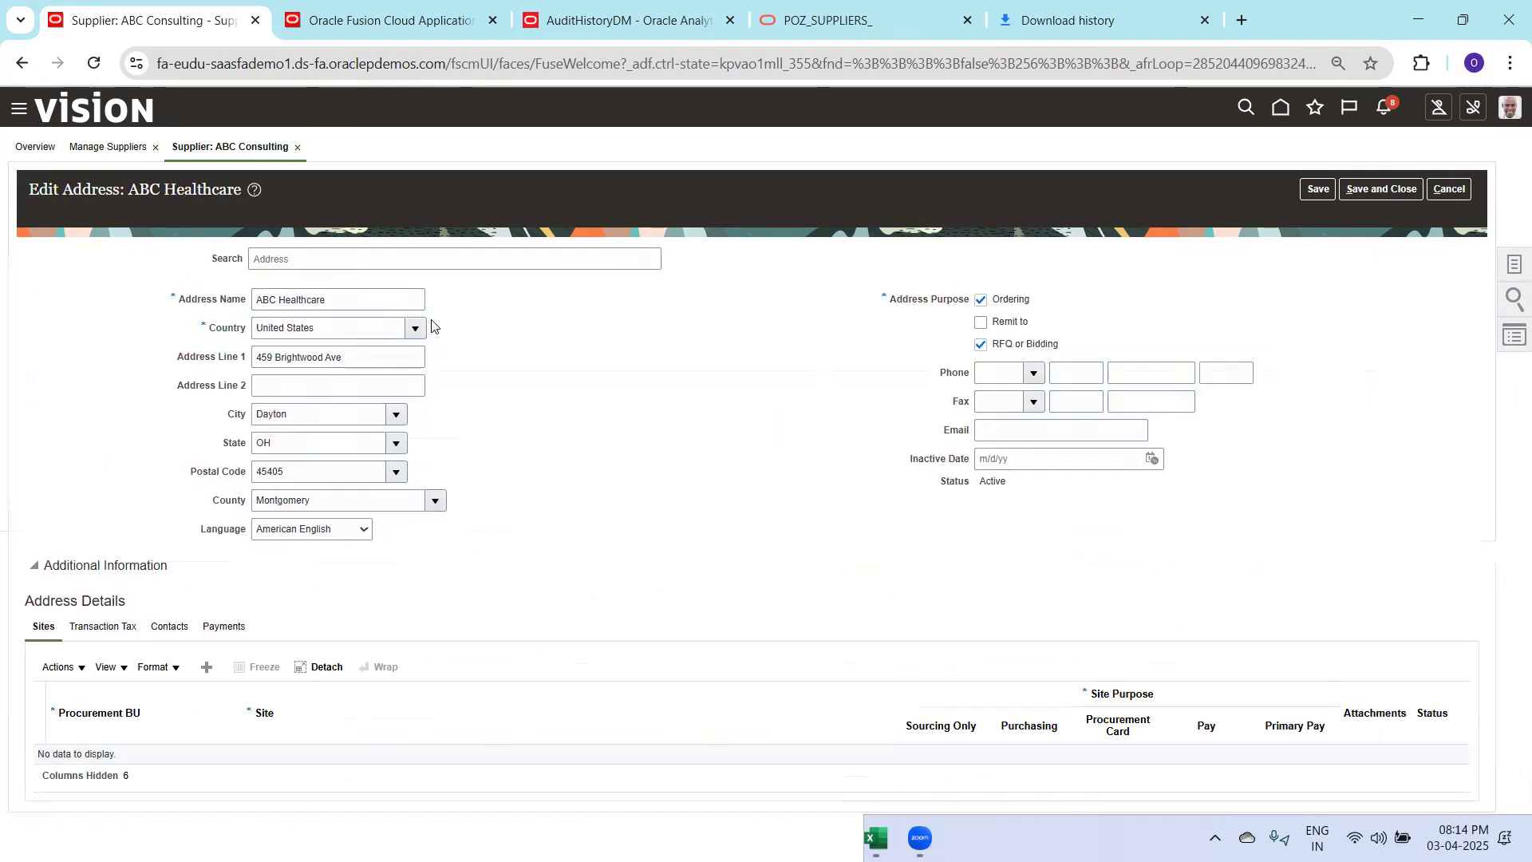
Save ABC Healthcare's Address Line 2 as '459 Brightwood Ave AL2' and return to the home tab
{"action": "left_click_drag", "start_coordinate": [353, 361], "coordinate": [213, 363]}
{"action": "key", "text": "ctrl+c"}
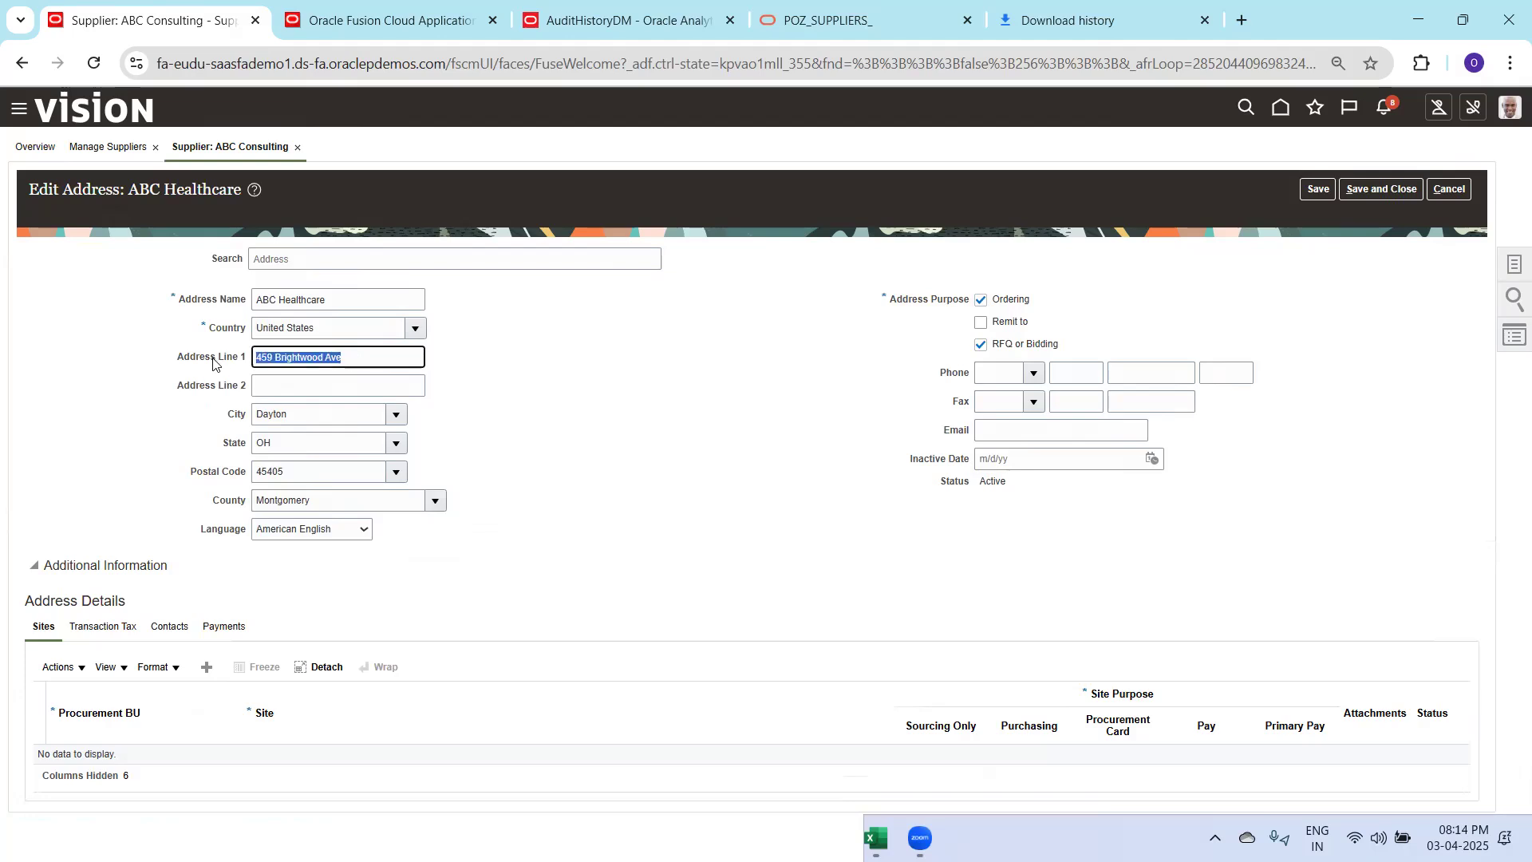
{"action": "left_click", "coordinate": [323, 384]}
{"action": "key", "text": "ctrl+v"}
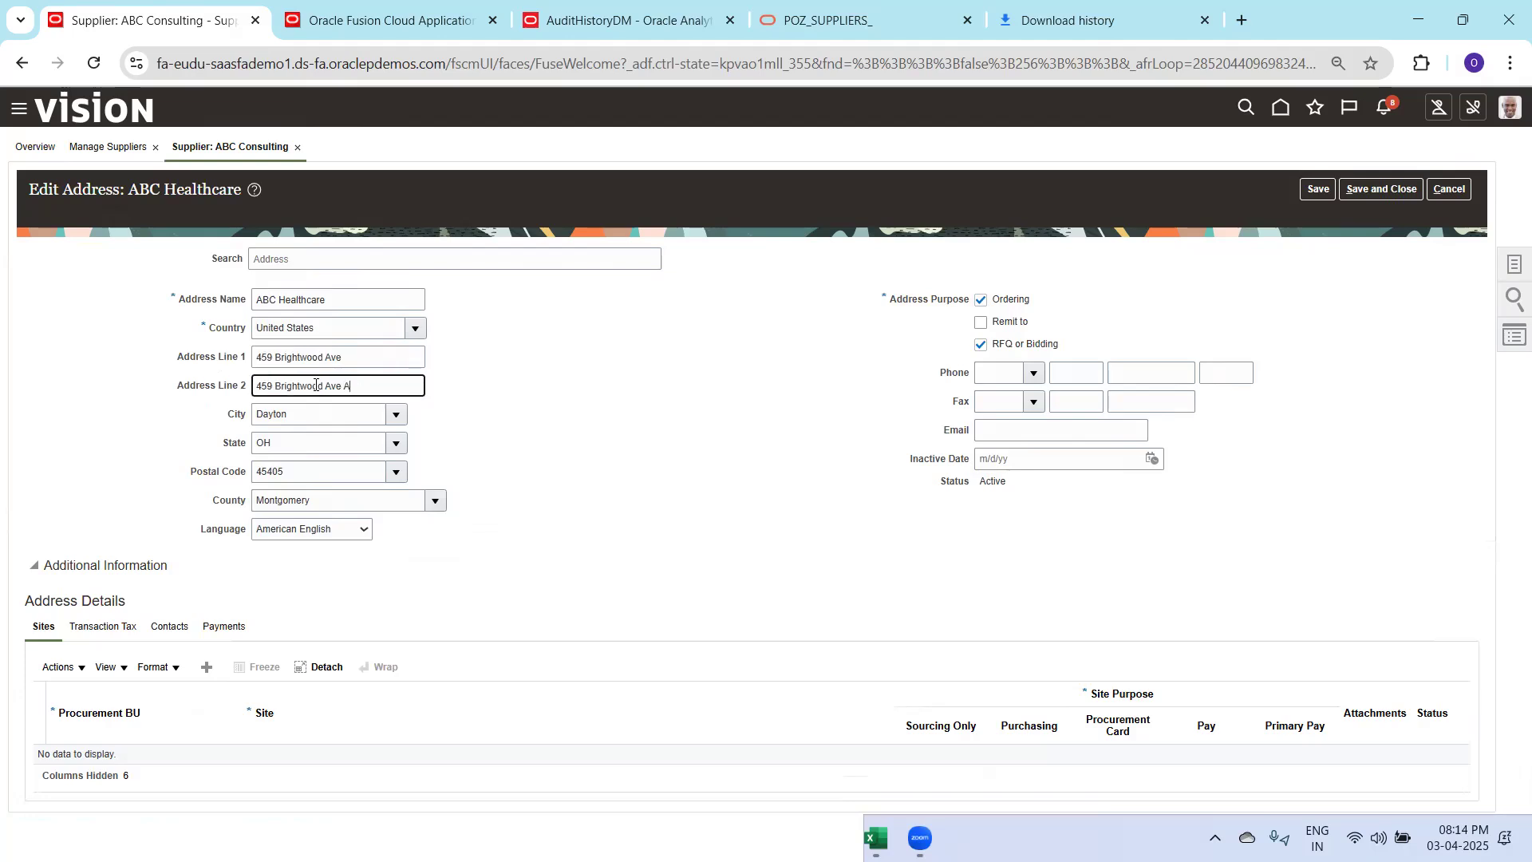
{"action": "left_click", "coordinate": [1369, 193]}
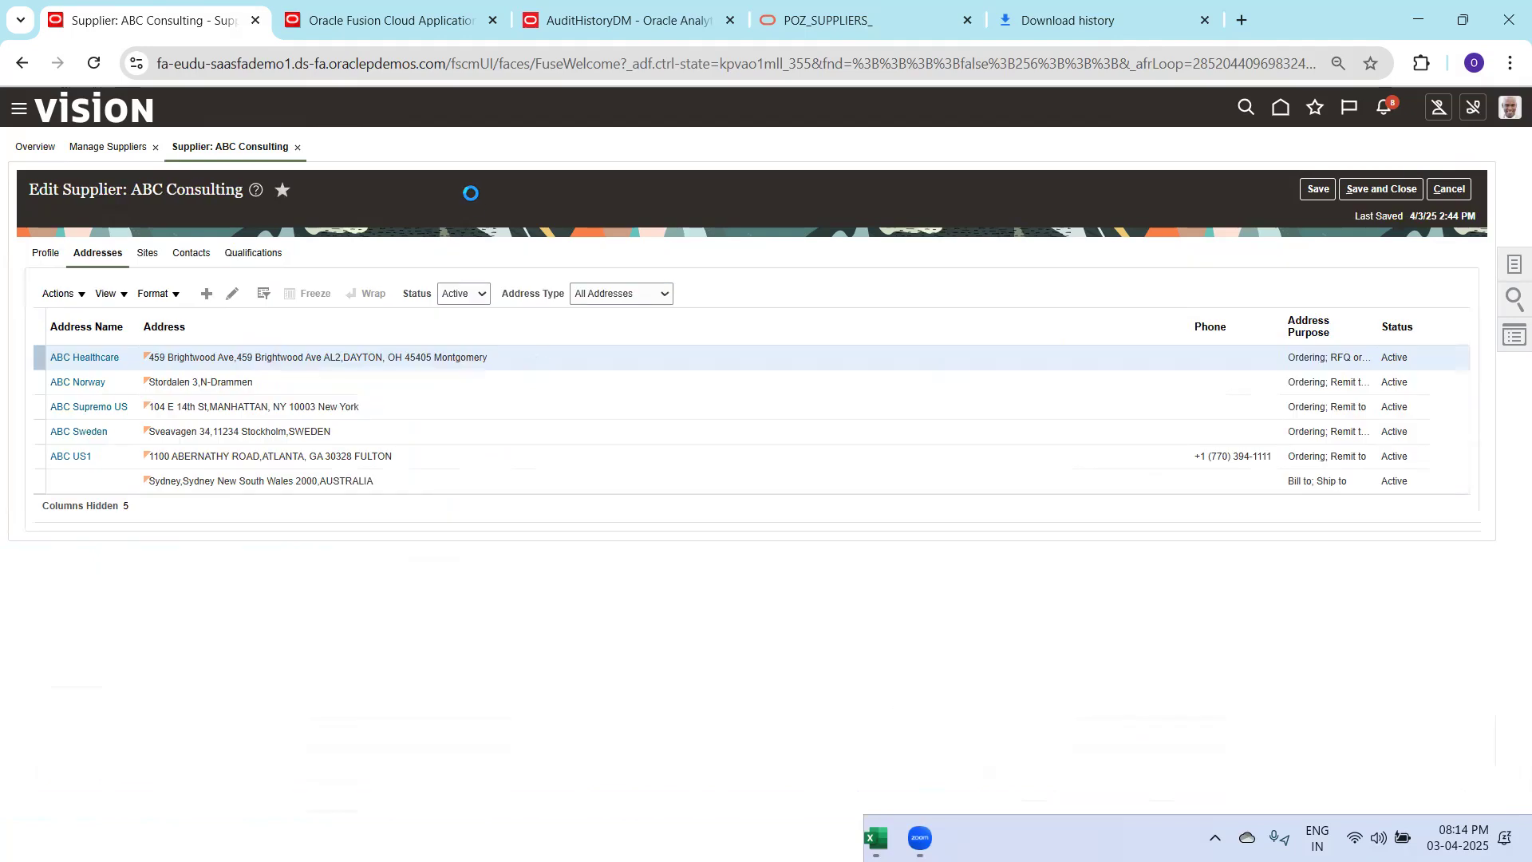
{"action": "left_click", "coordinate": [405, 27]}
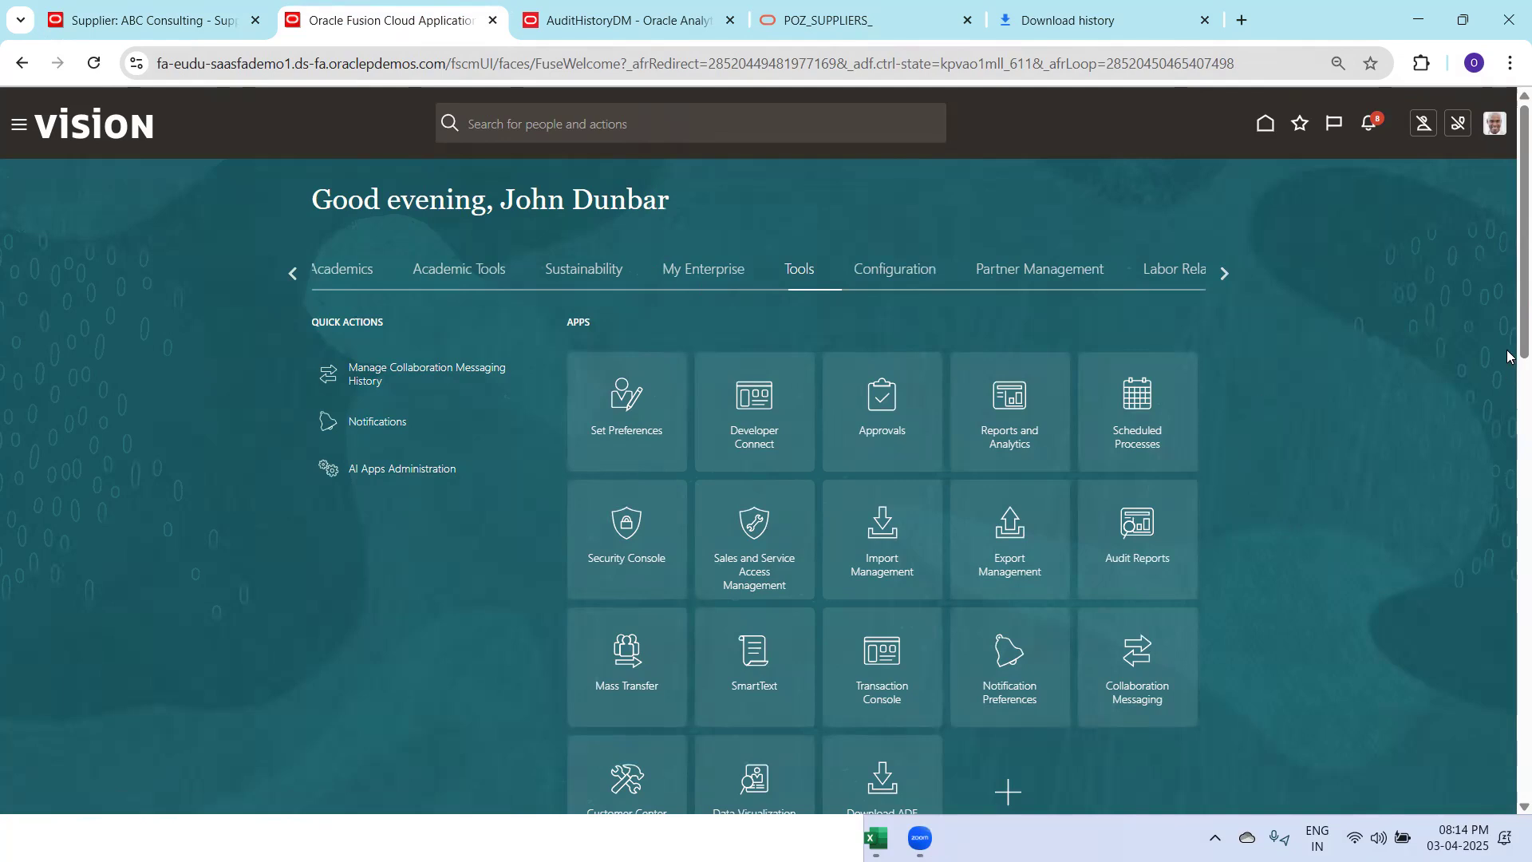
Find the Audit Reports app by searching the page for 'aud' and open it
{"action": "scroll", "coordinate": [1508, 321], "scroll_direction": "down", "scroll_amount": 1}
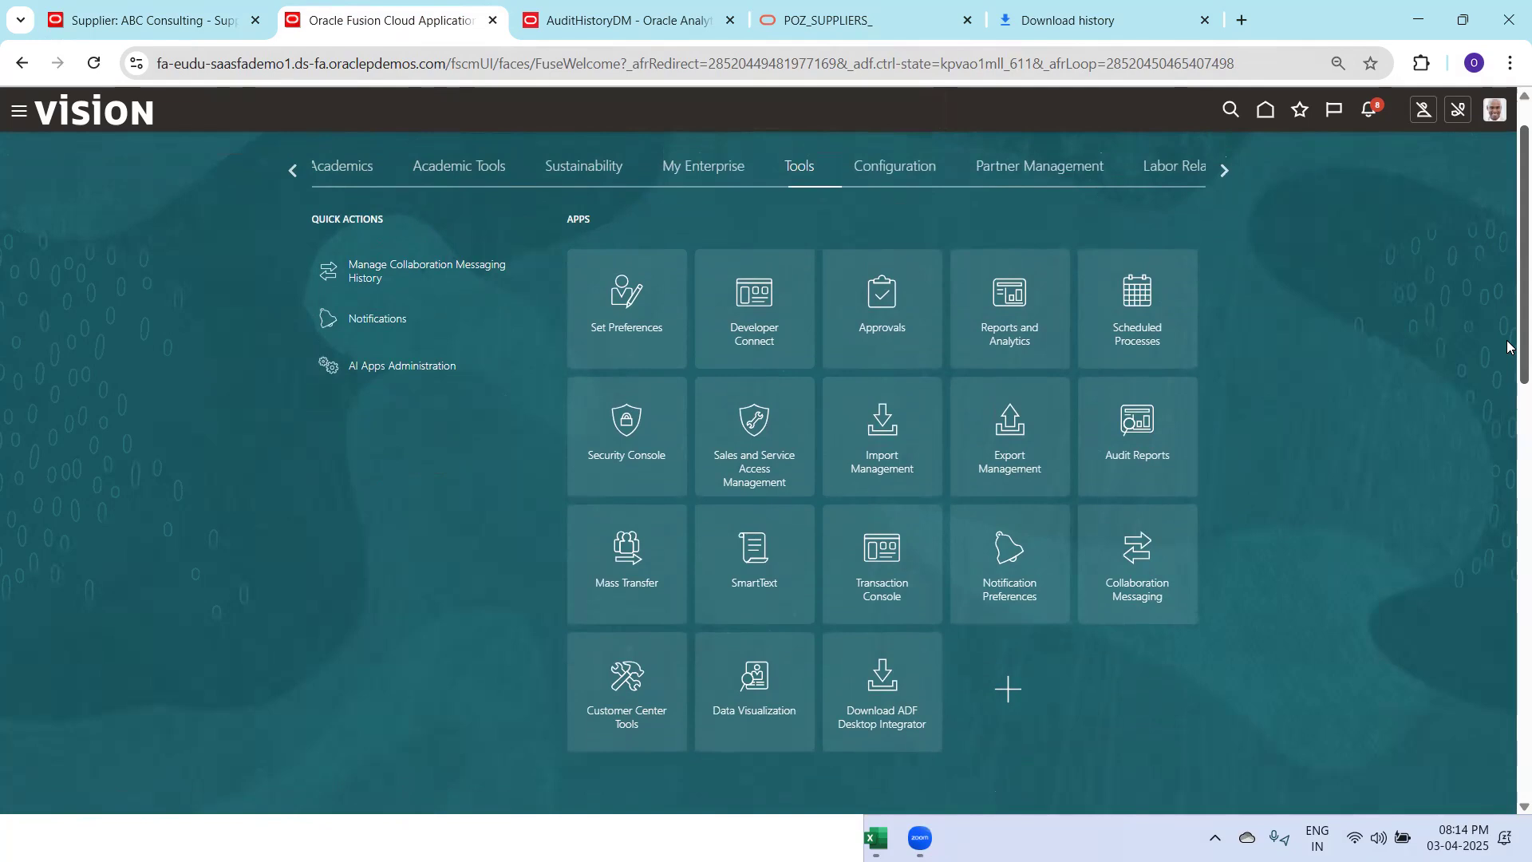
{"action": "key", "text": "ctrl+f"}
{"action": "type", "text": "aud"}
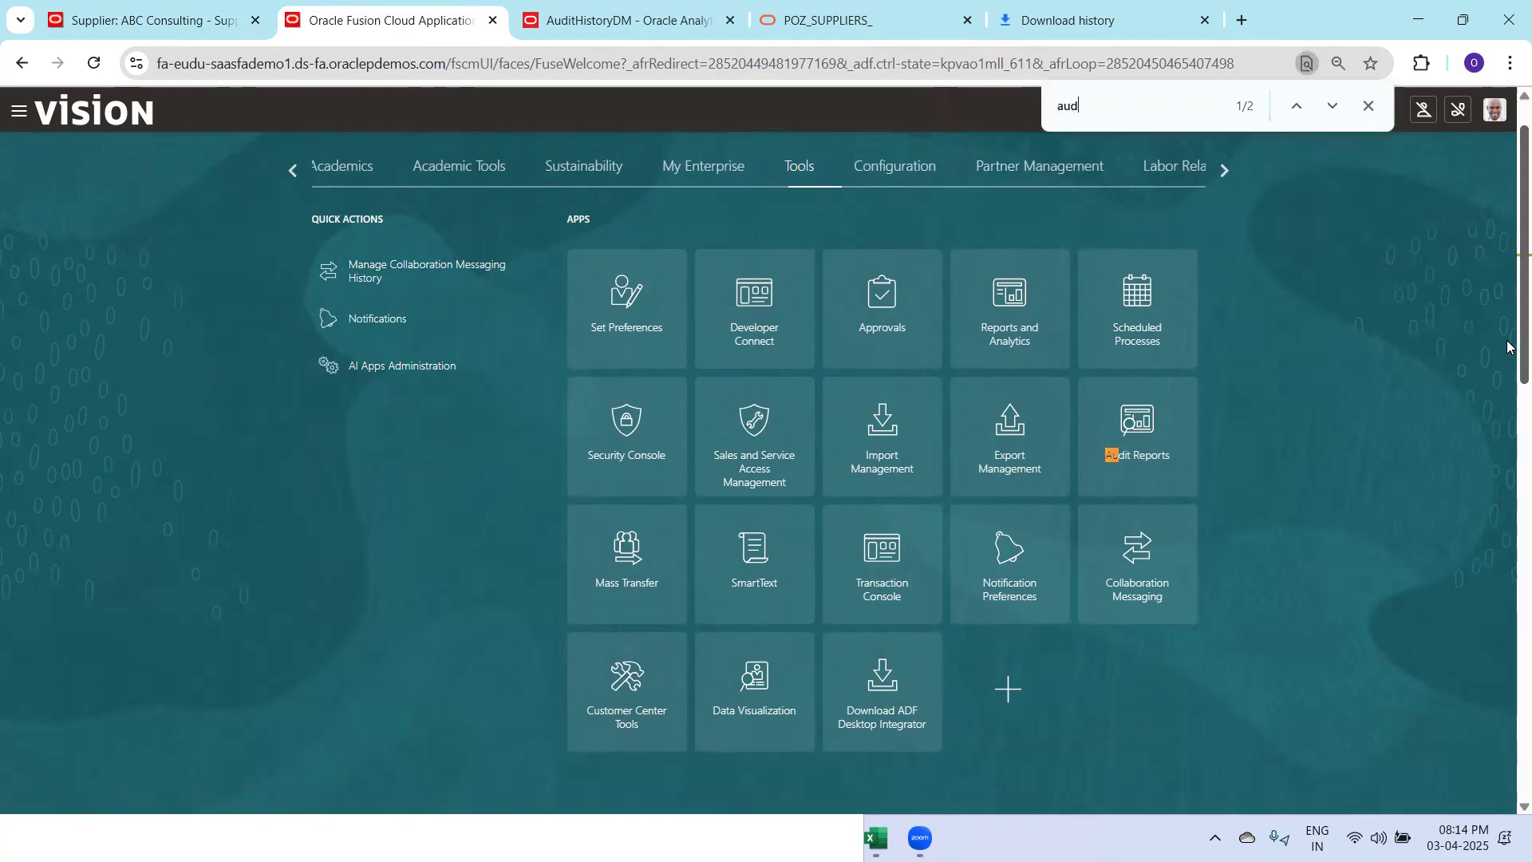
{"action": "left_click", "coordinate": [1145, 452]}
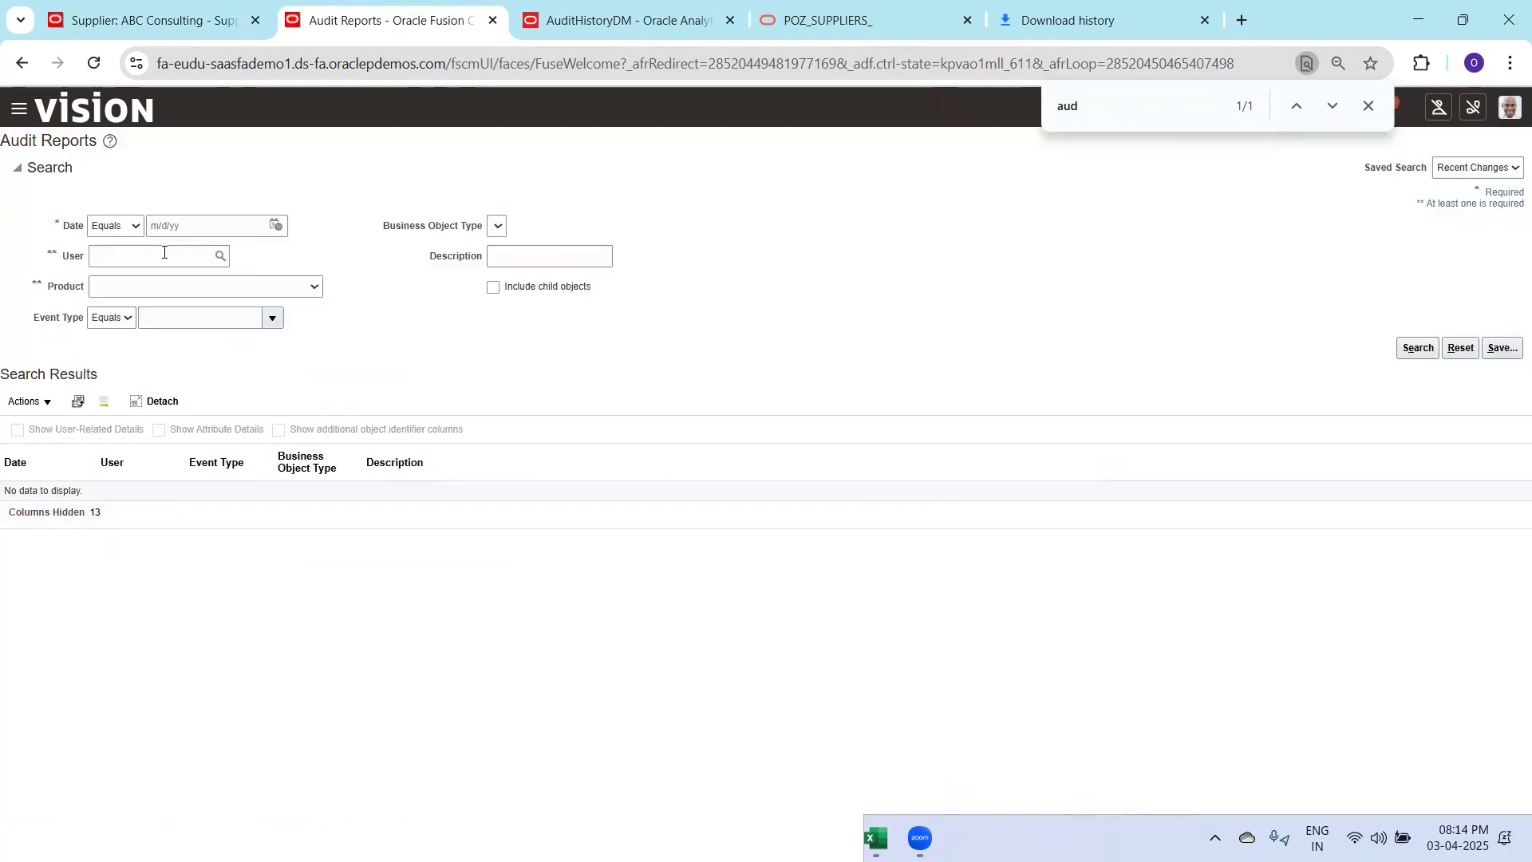
Search Supplier Model audit changes with Date set to Before 4/4/25
{"action": "left_click", "coordinate": [115, 226]}
{"action": "left_click", "coordinate": [120, 271]}
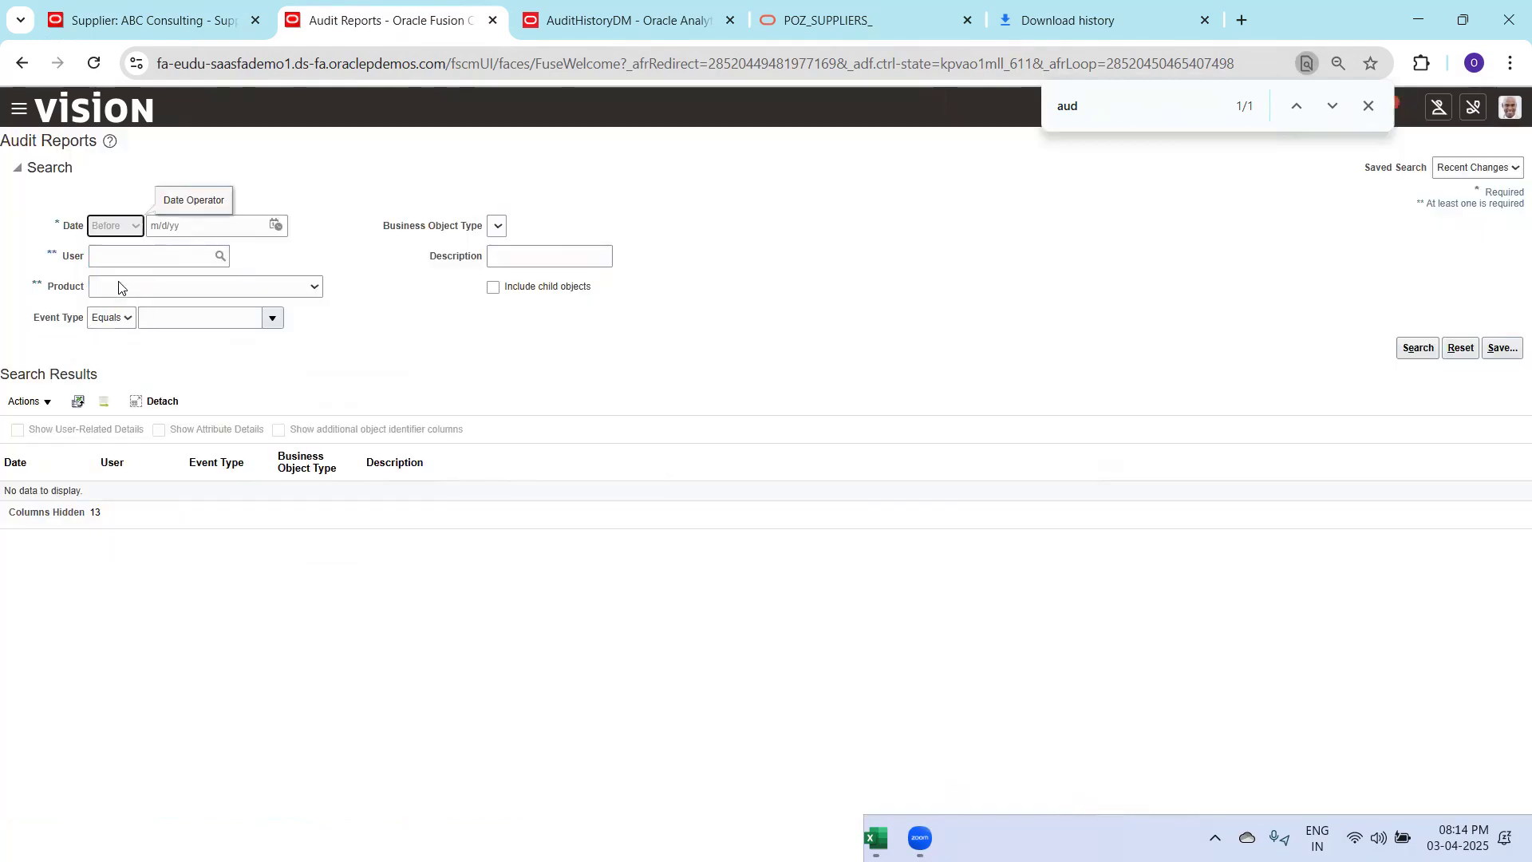
{"action": "left_click", "coordinate": [274, 223]}
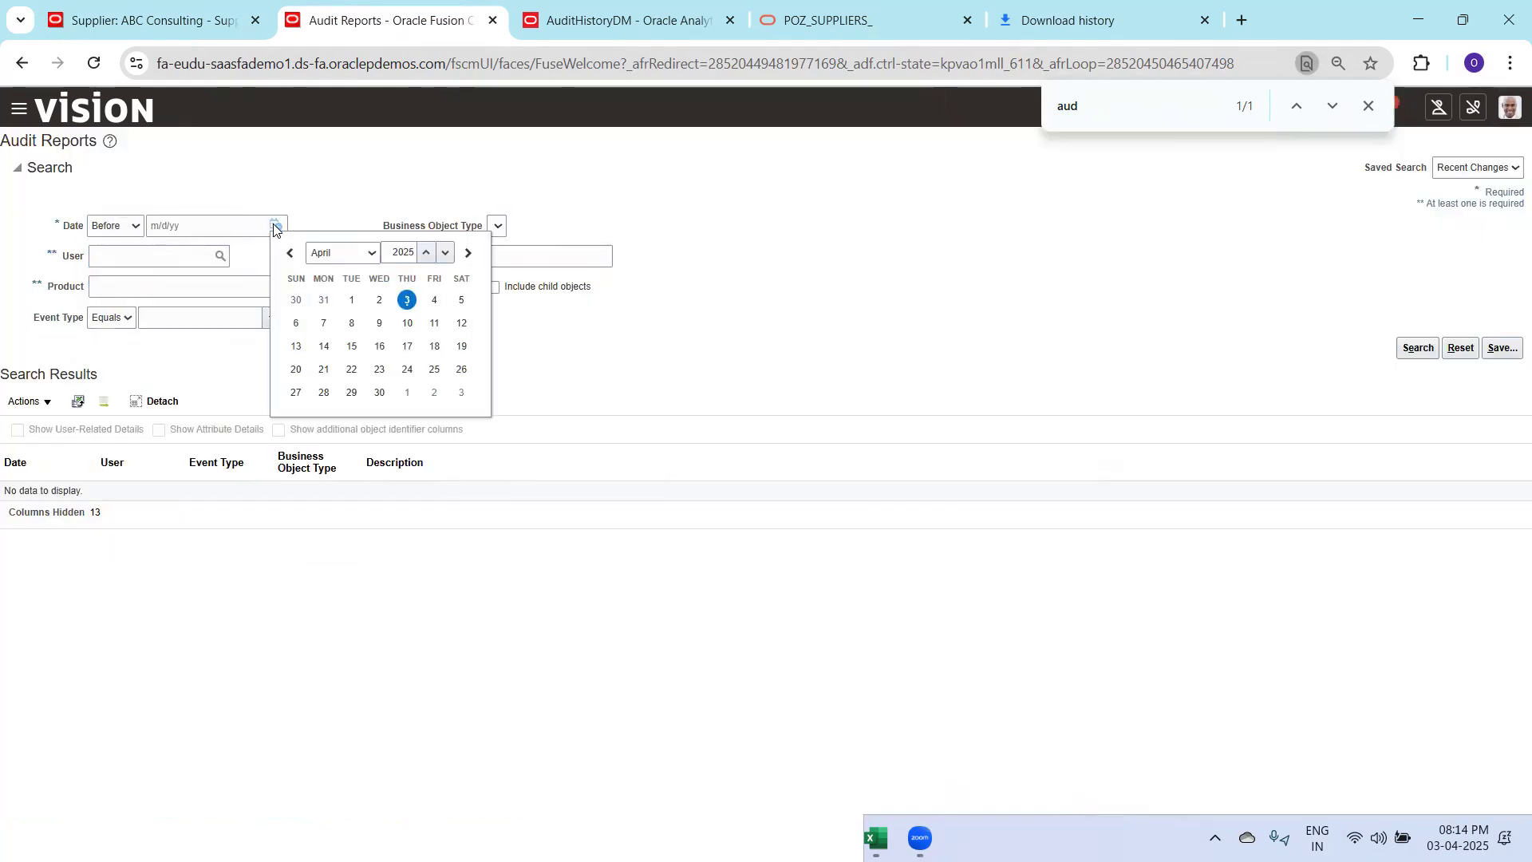
{"action": "left_click", "coordinate": [434, 302]}
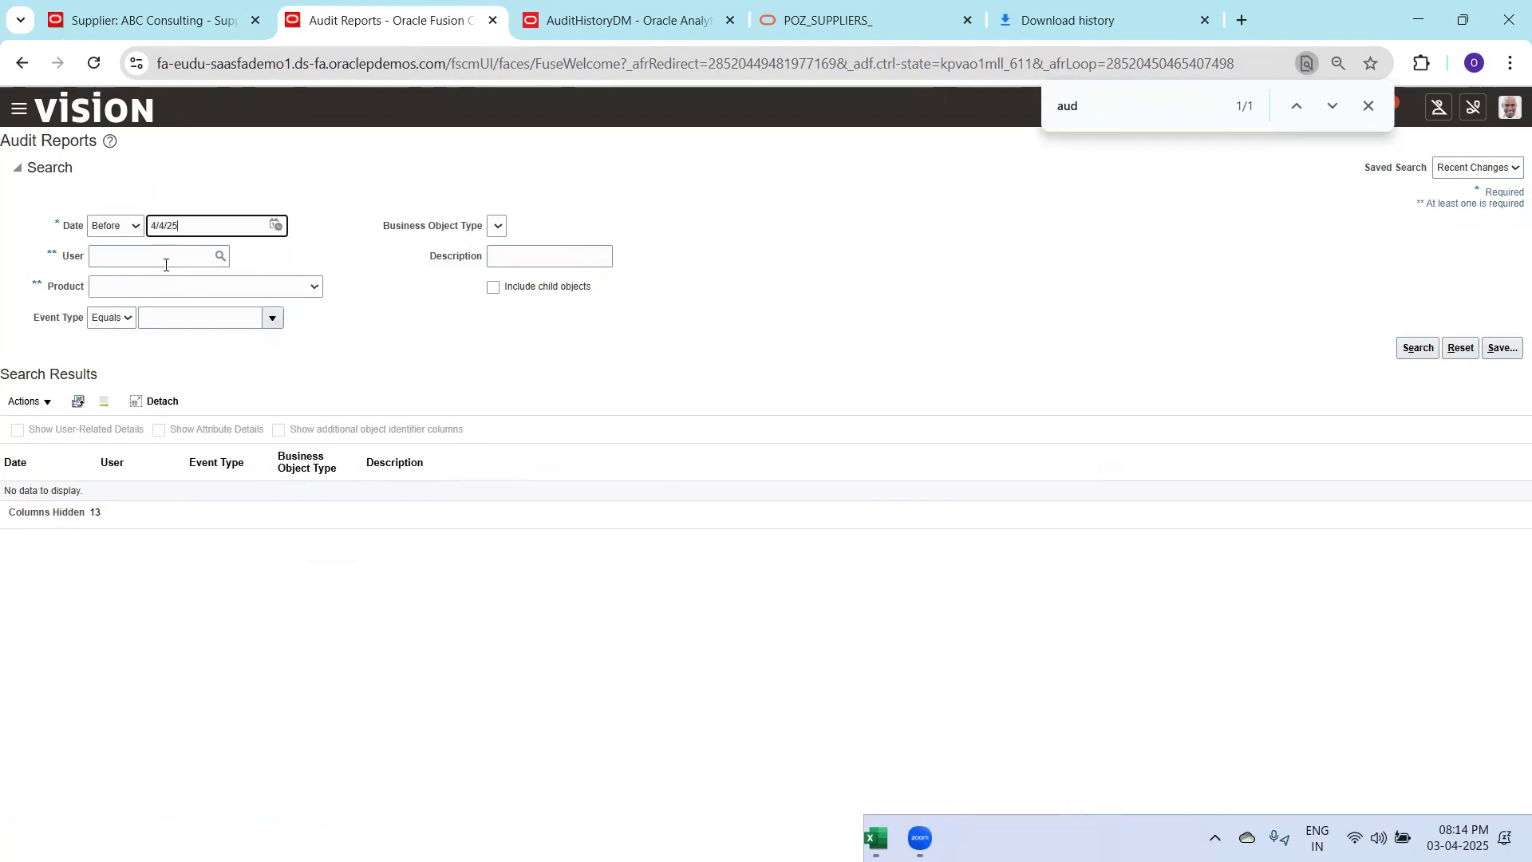
{"action": "left_click", "coordinate": [197, 289]}
{"action": "key", "text": "Return"}
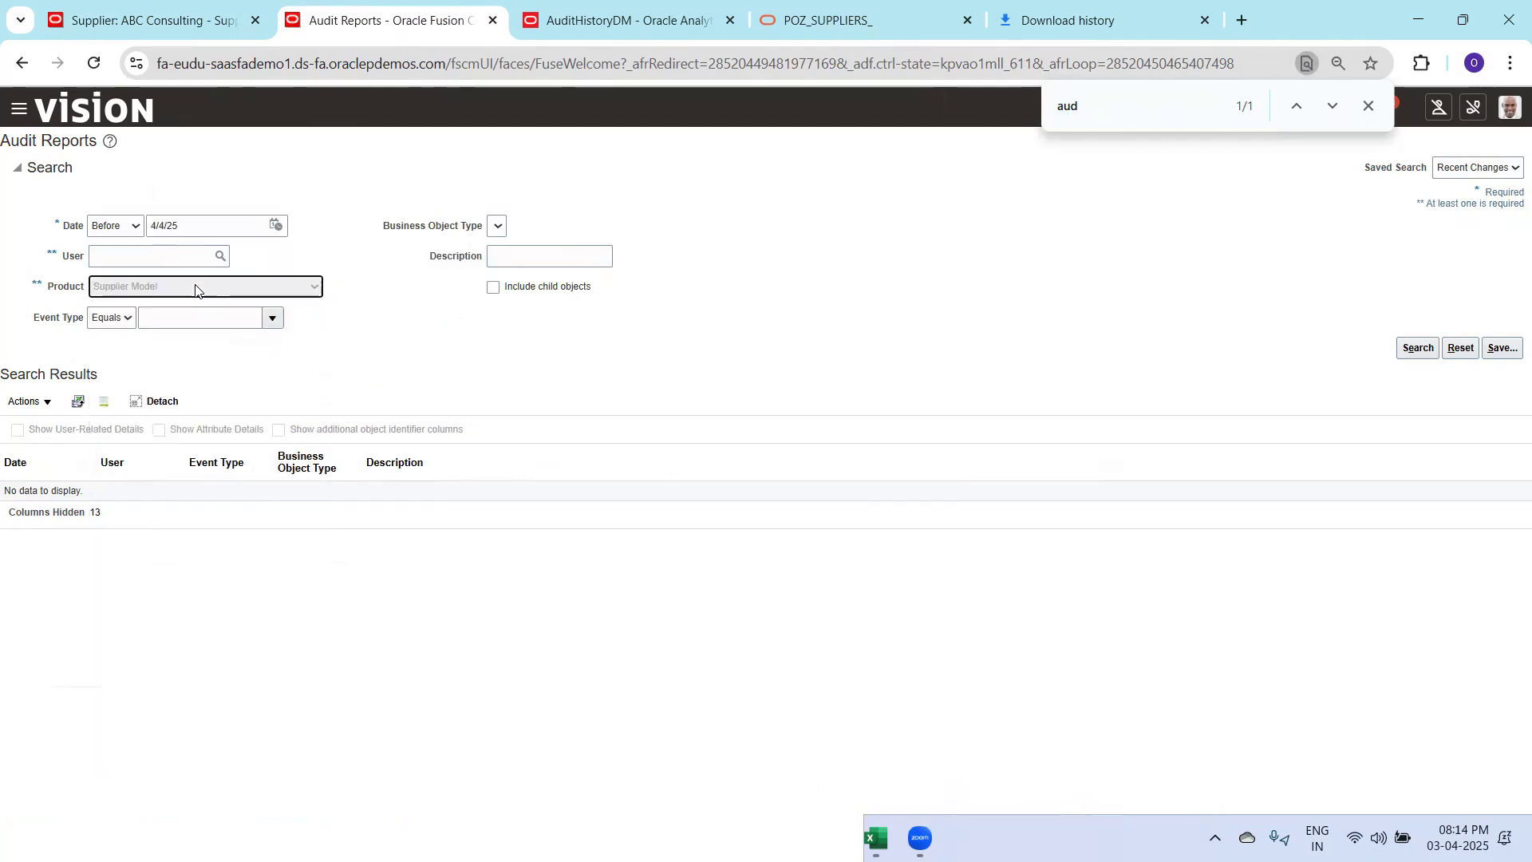
{"action": "left_click", "coordinate": [1405, 349]}
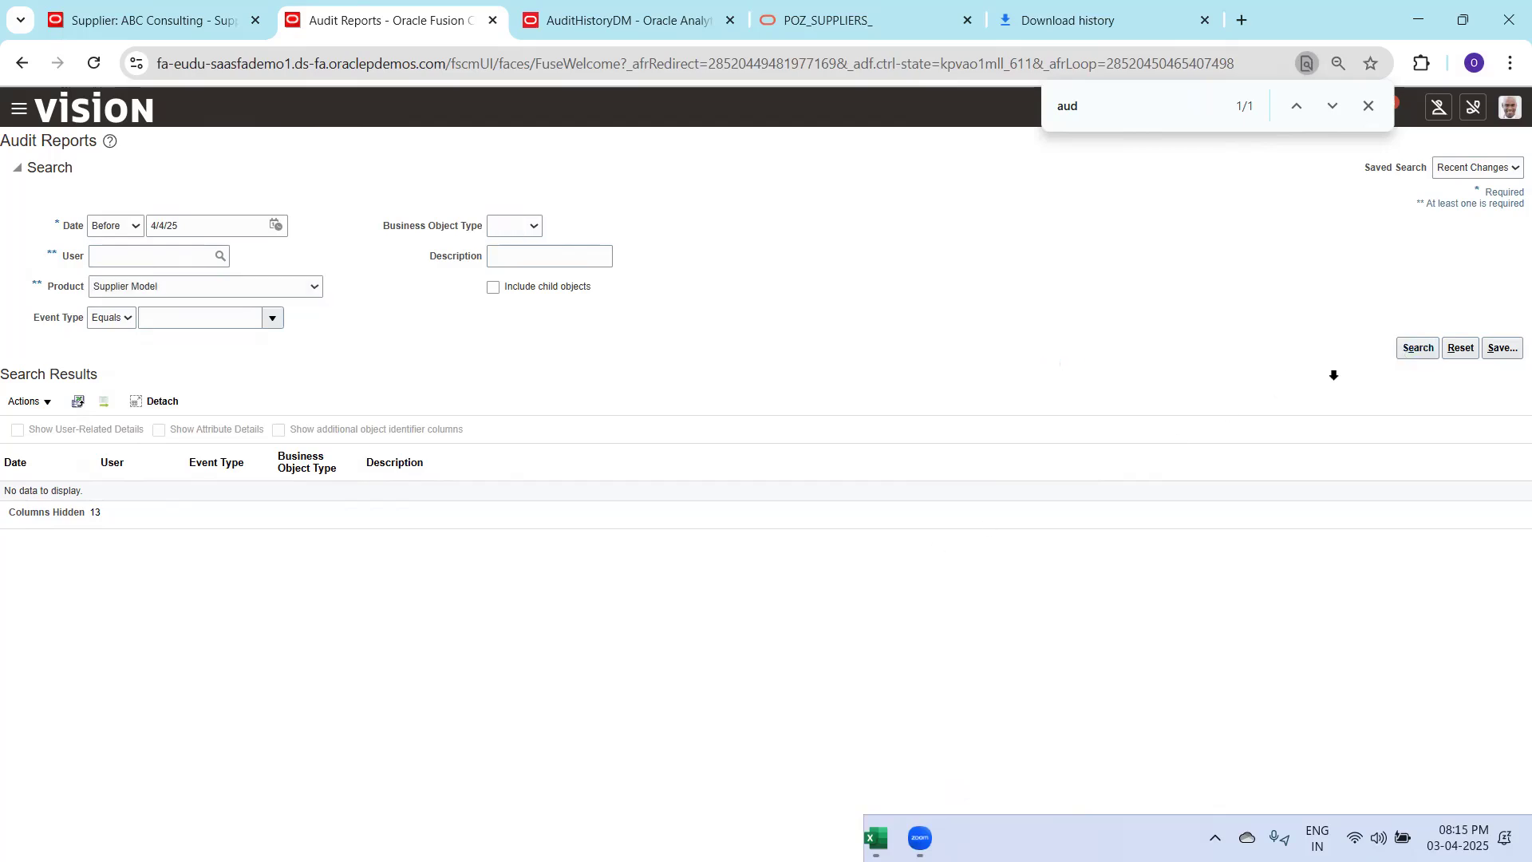
{"action": "left_click", "coordinate": [1427, 351]}
{"action": "key", "text": "alt+Tab"}
Review slide 7, Supplier Audit History Tables, and select its table of POZ audit views
{"action": "left_click", "coordinate": [117, 685]}
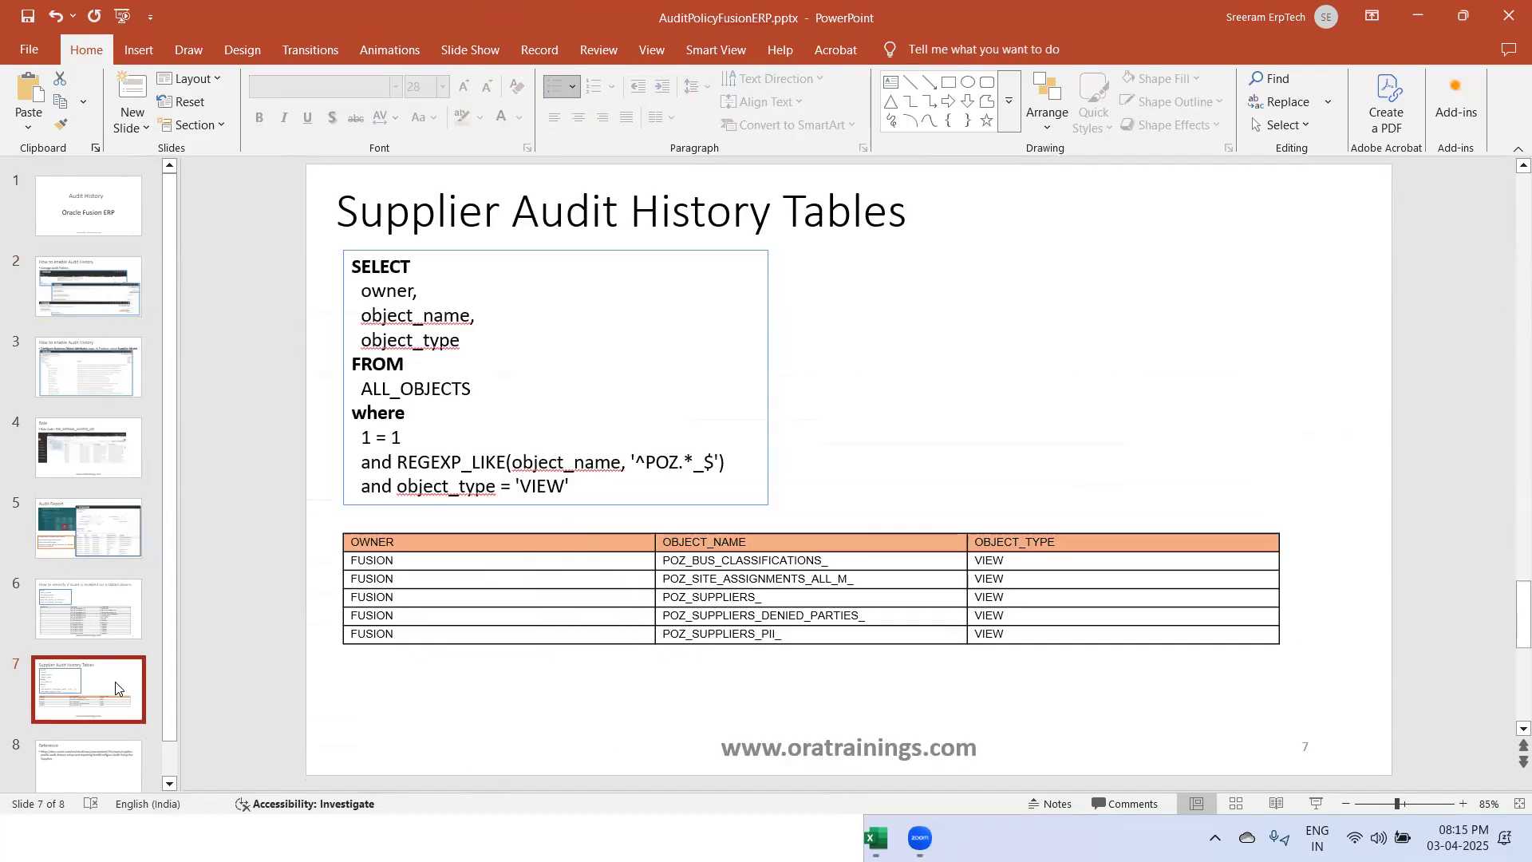
{"action": "left_click", "coordinate": [765, 620]}
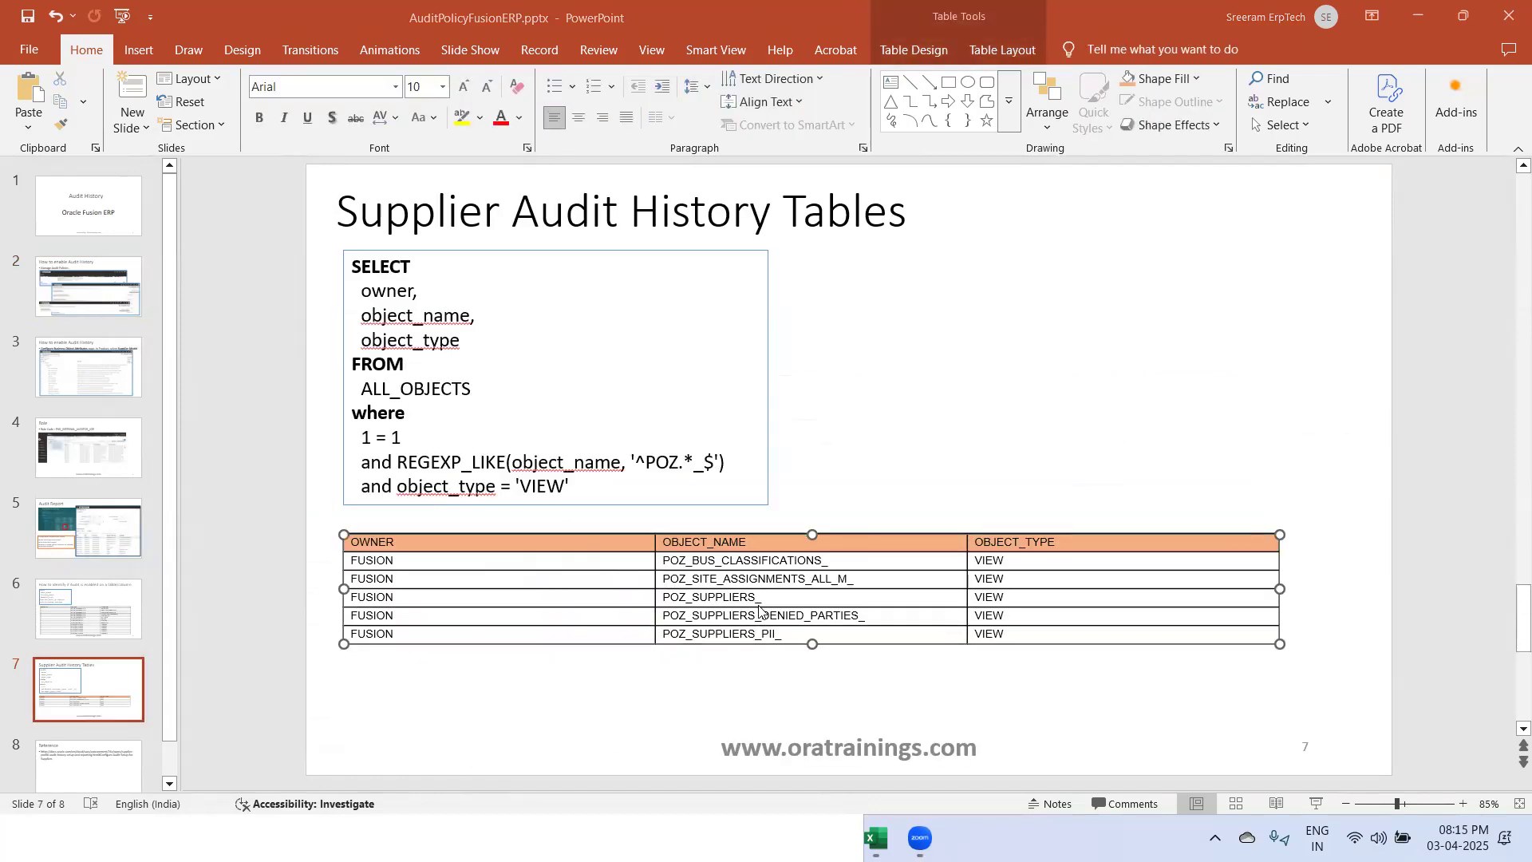
{"action": "key", "text": "alt+Tab"}
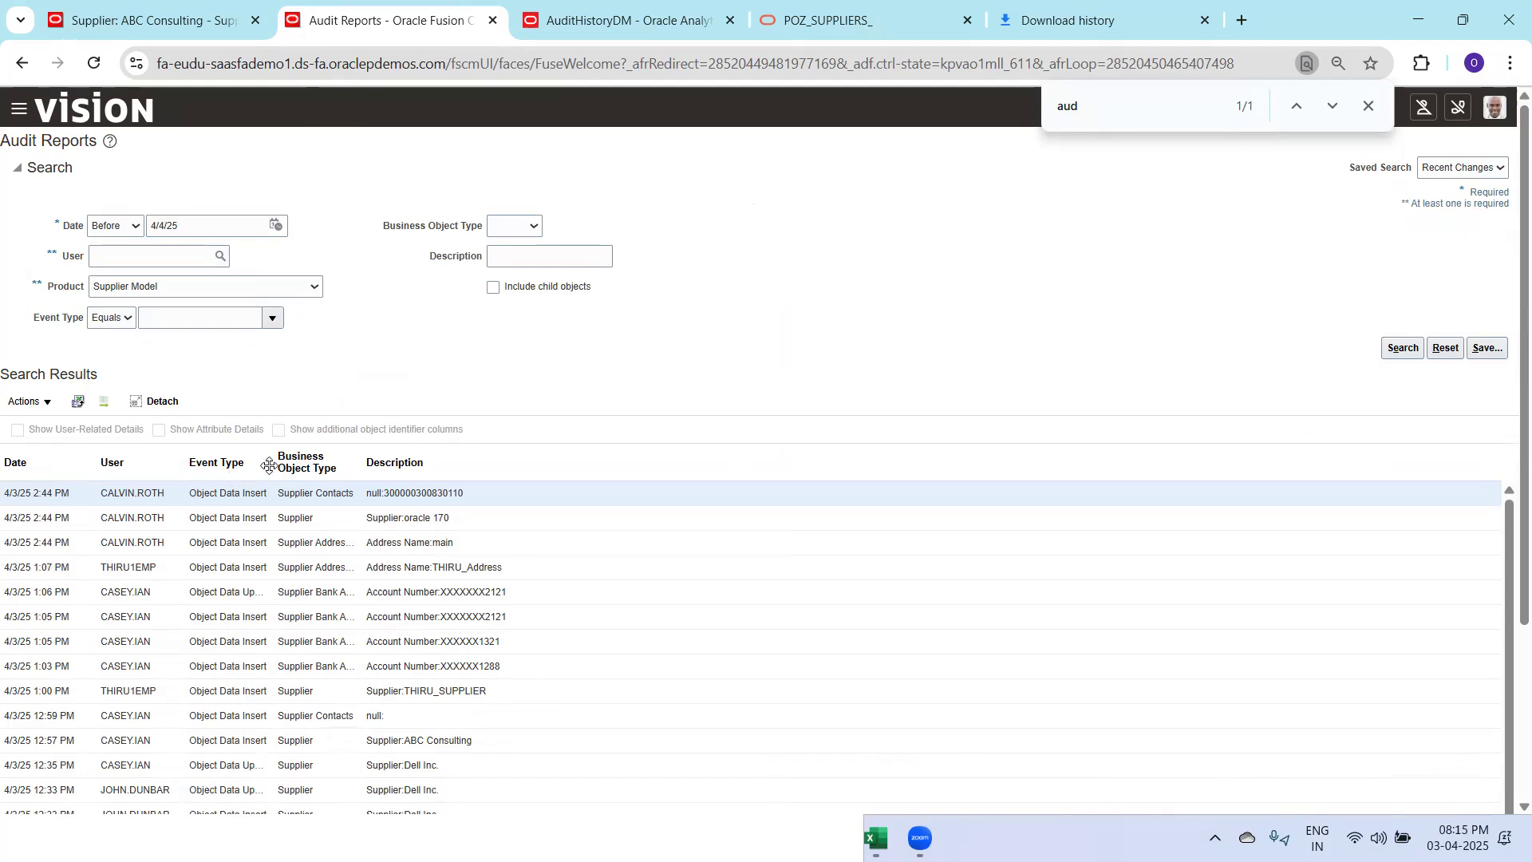
Widen the Event Type column, rerun the search, then bring up the POZ_SUPPLIERS_ documentation page
{"action": "left_click_drag", "start_coordinate": [274, 463], "coordinate": [391, 463]}
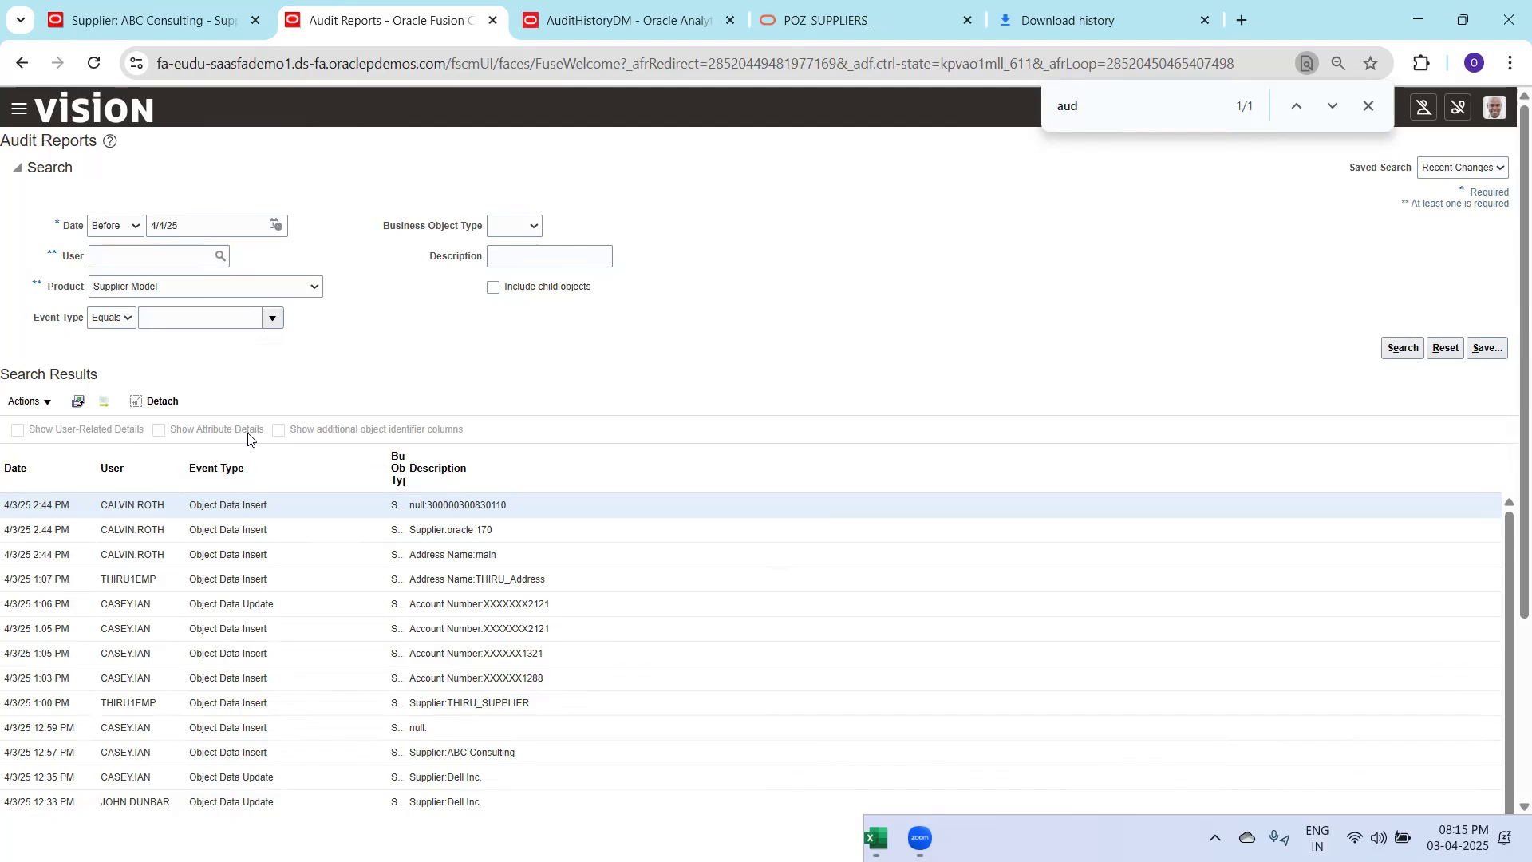
{"action": "left_click", "coordinate": [1405, 349]}
{"action": "left_click", "coordinate": [621, 18]}
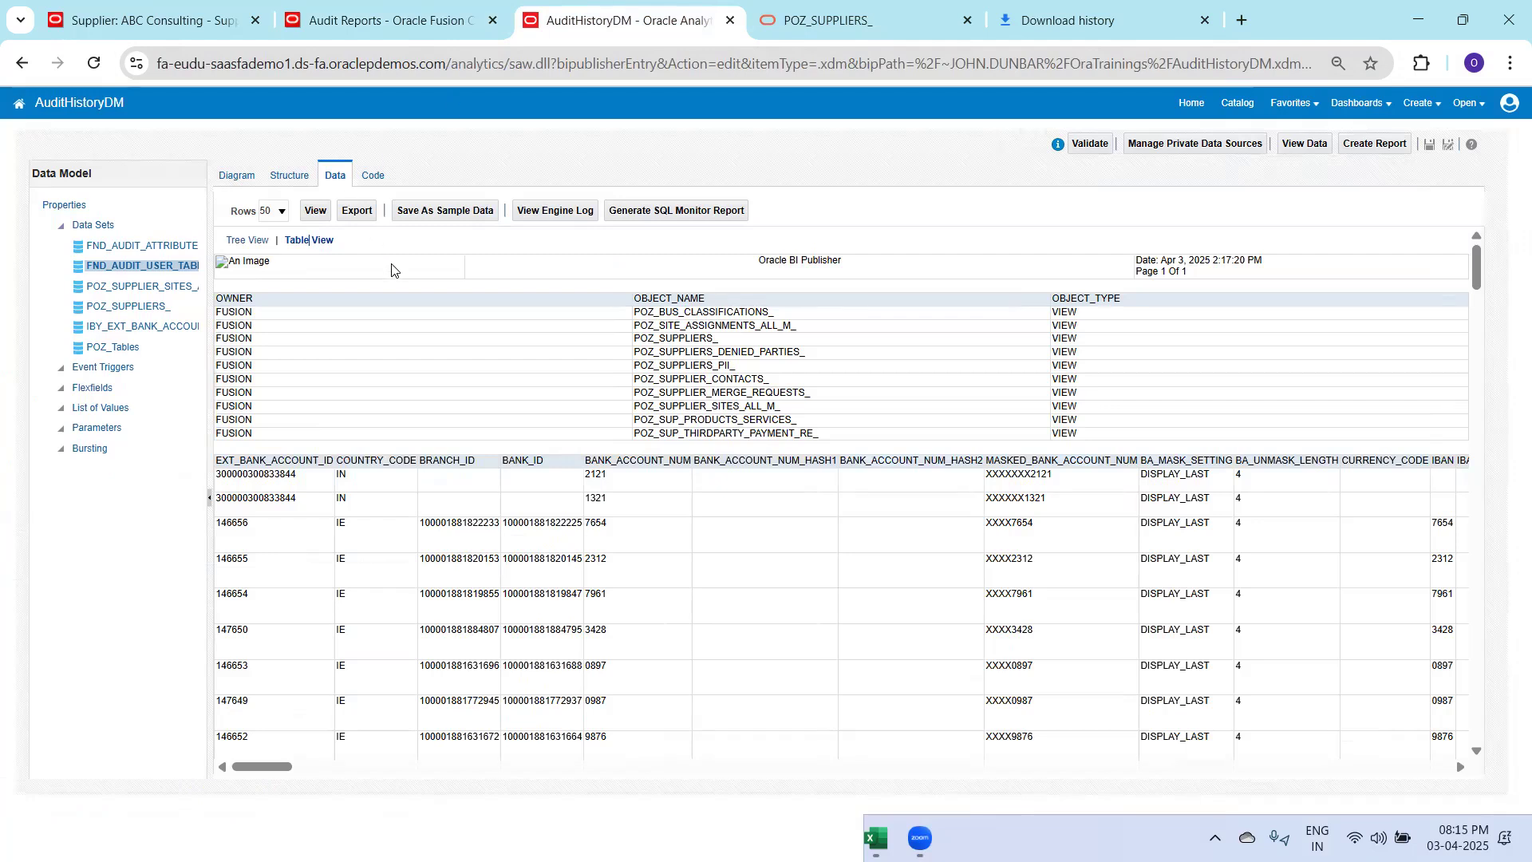
{"action": "key", "text": "alt+Left"}
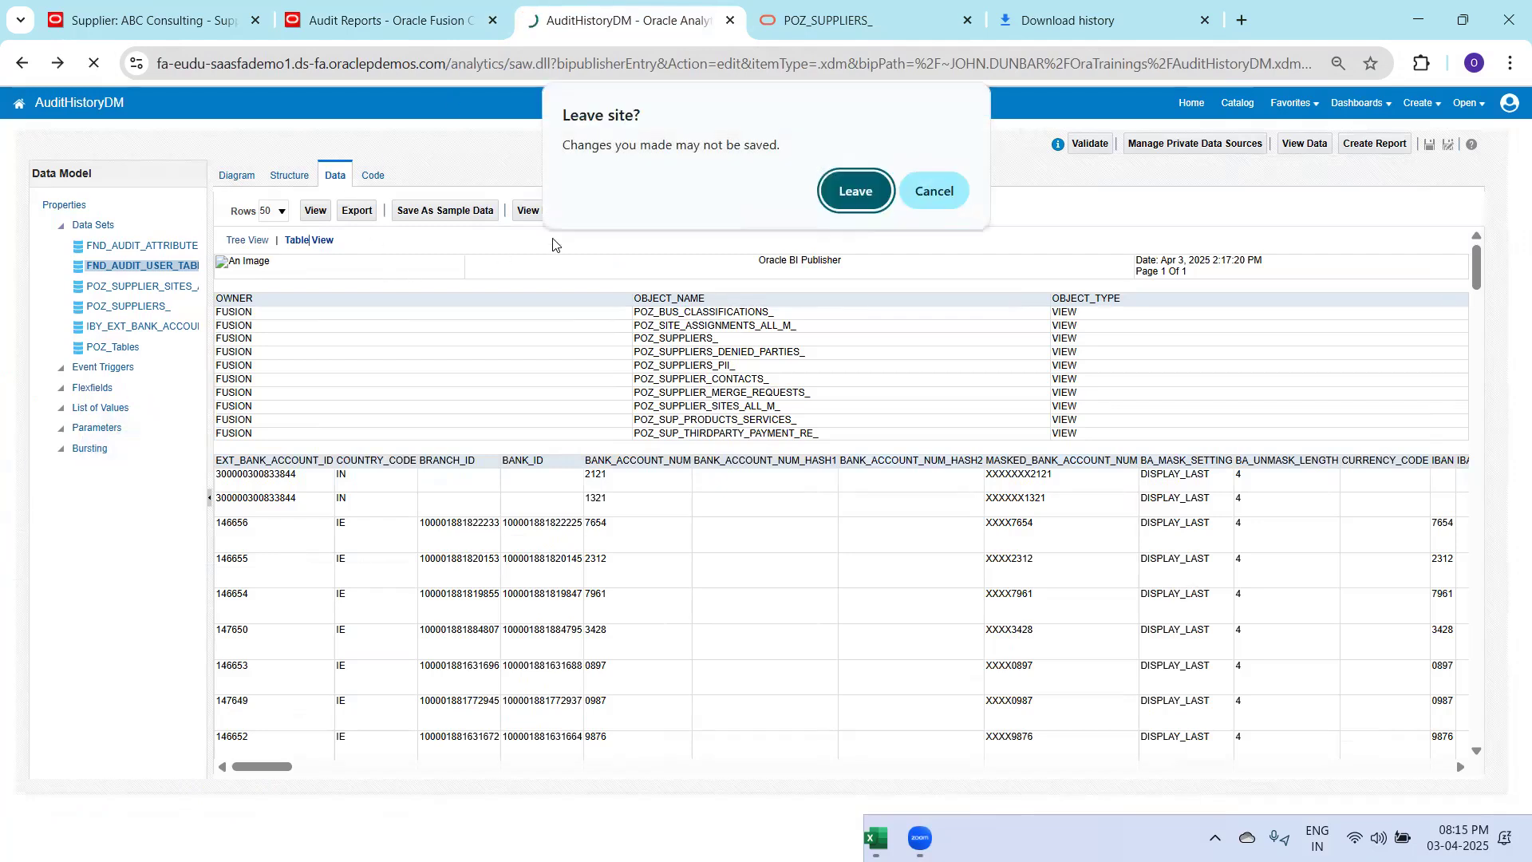
{"action": "left_click", "coordinate": [858, 190]}
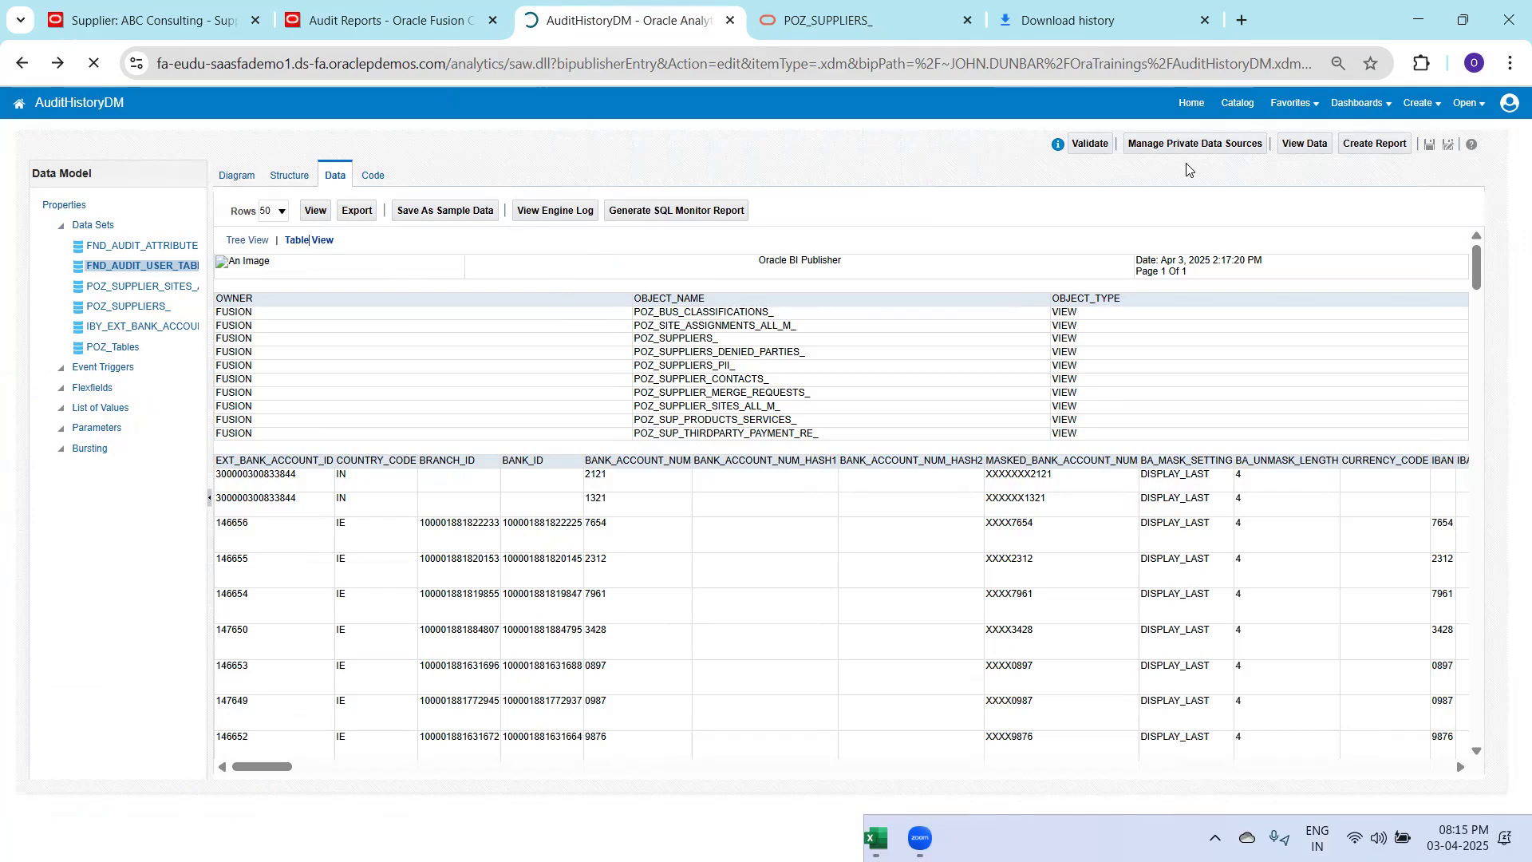
{"action": "left_click", "coordinate": [830, 20]}
{"action": "key", "text": "ctrl+f"}
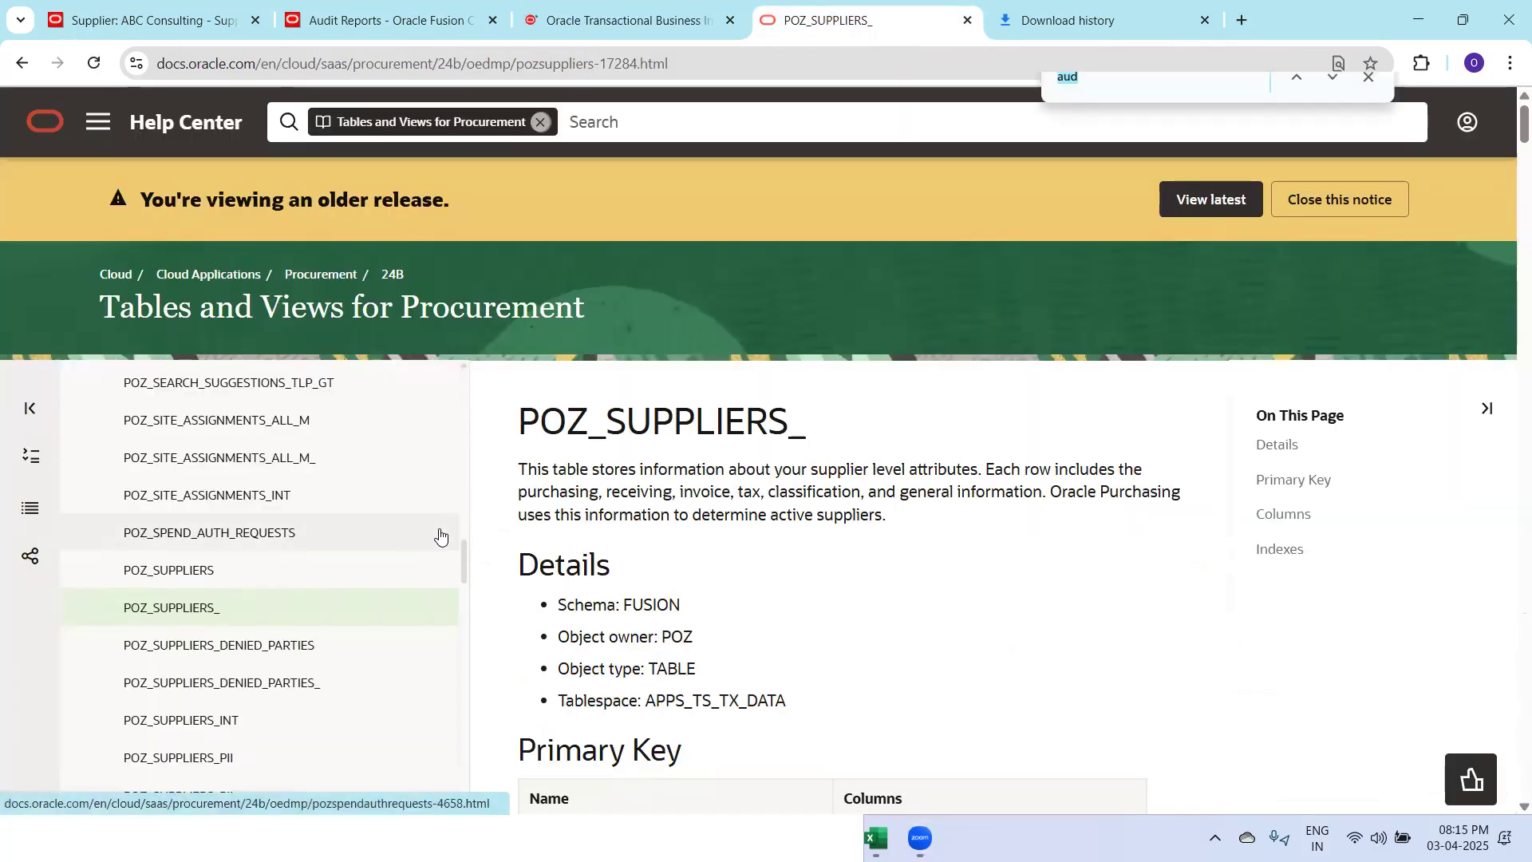
Find the addresses_ tables in the documentation, open AuditHistoryDM for editing, then return to ABC Consulting
{"action": "type", "text": "address"}
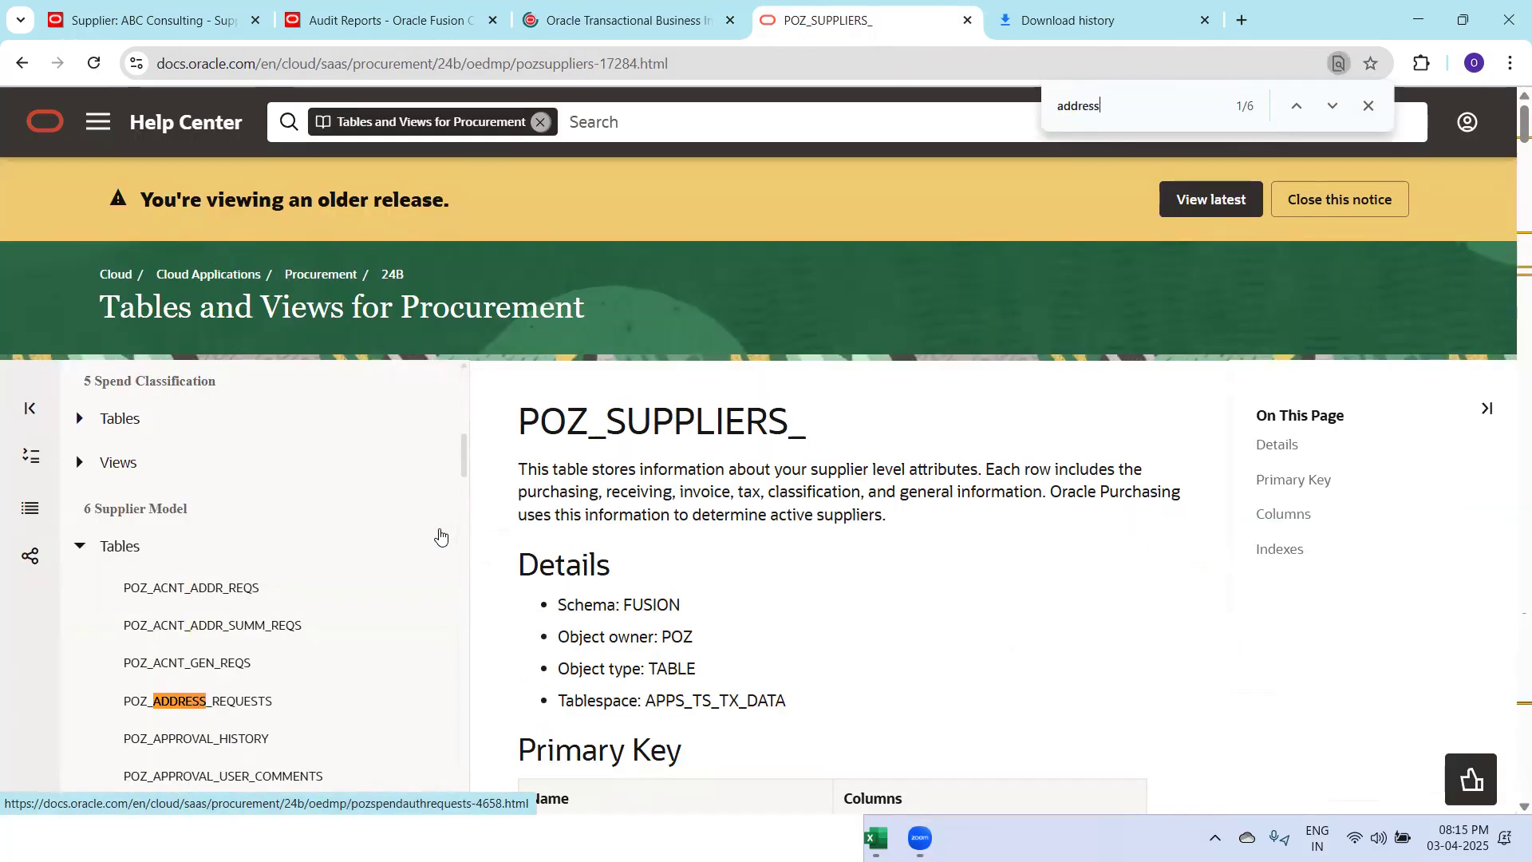
{"action": "type", "text": "e"}
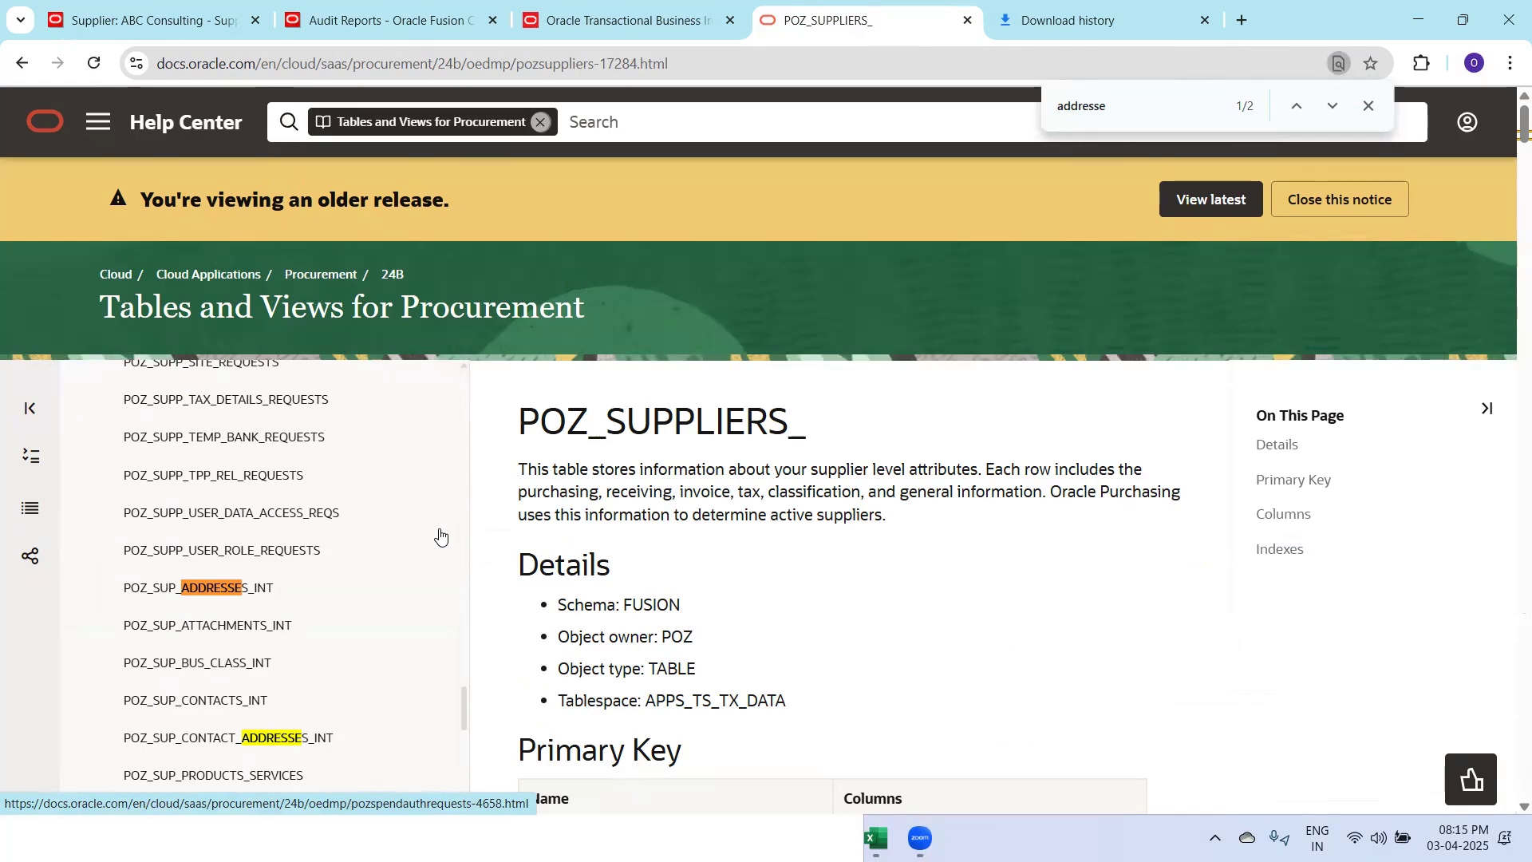
{"action": "type", "text": "s_"}
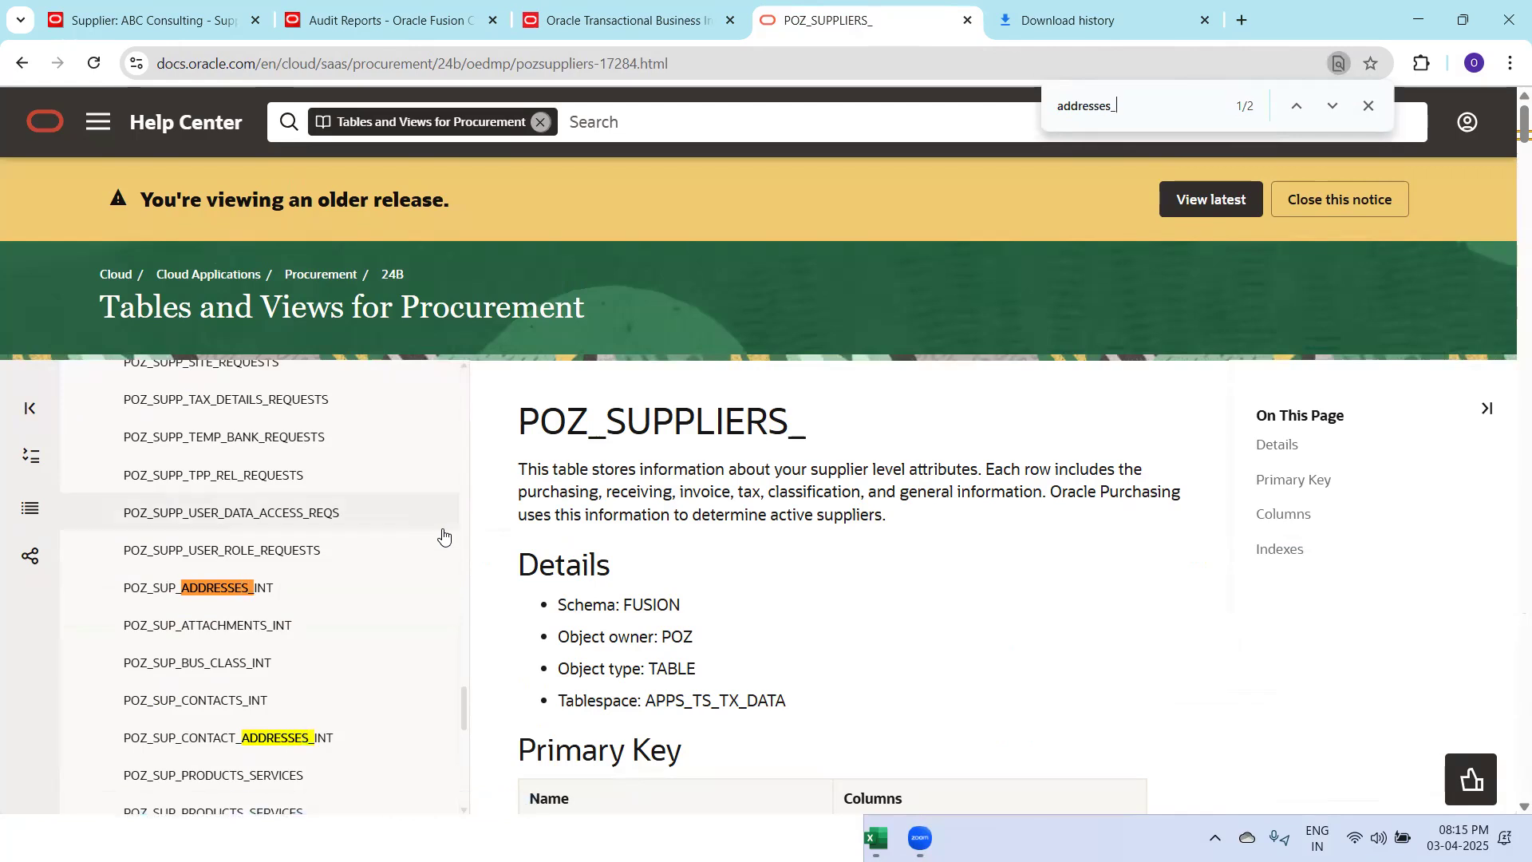
{"action": "key", "text": "Return"}
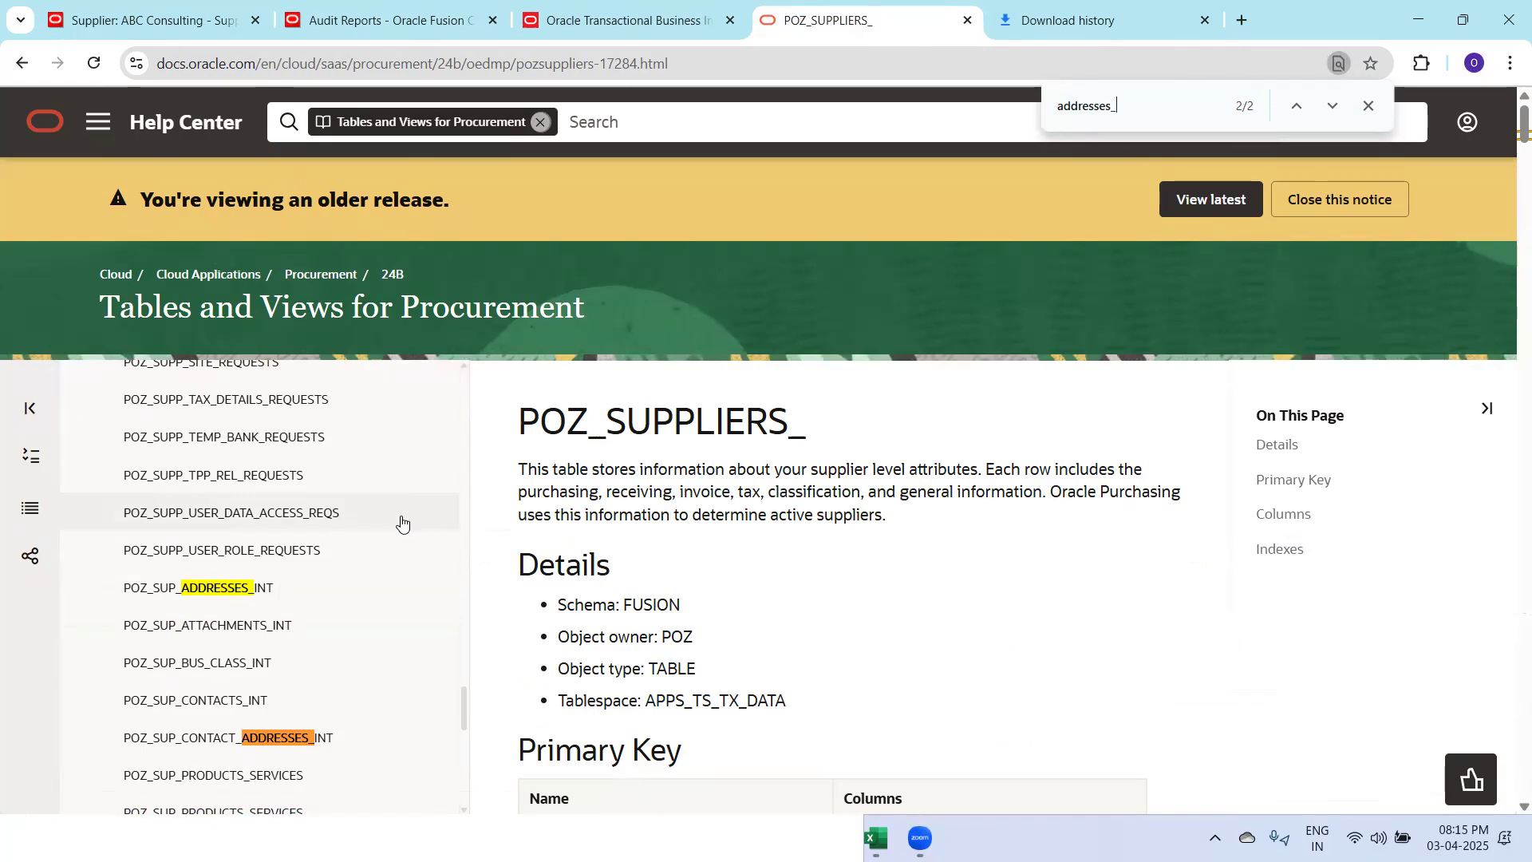
{"action": "left_click", "coordinate": [603, 24]}
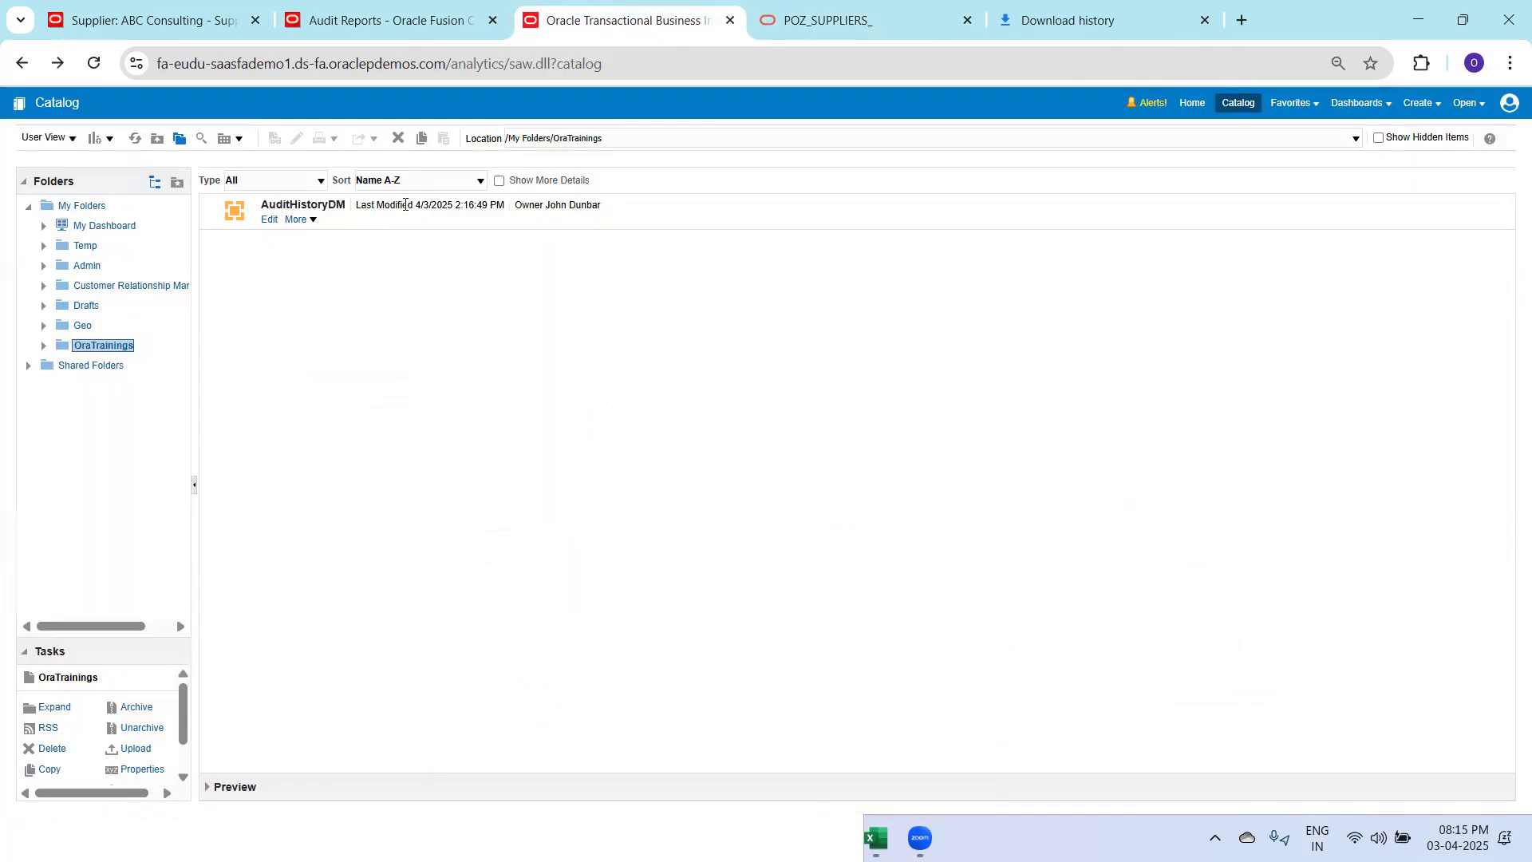
{"action": "left_click", "coordinate": [269, 220]}
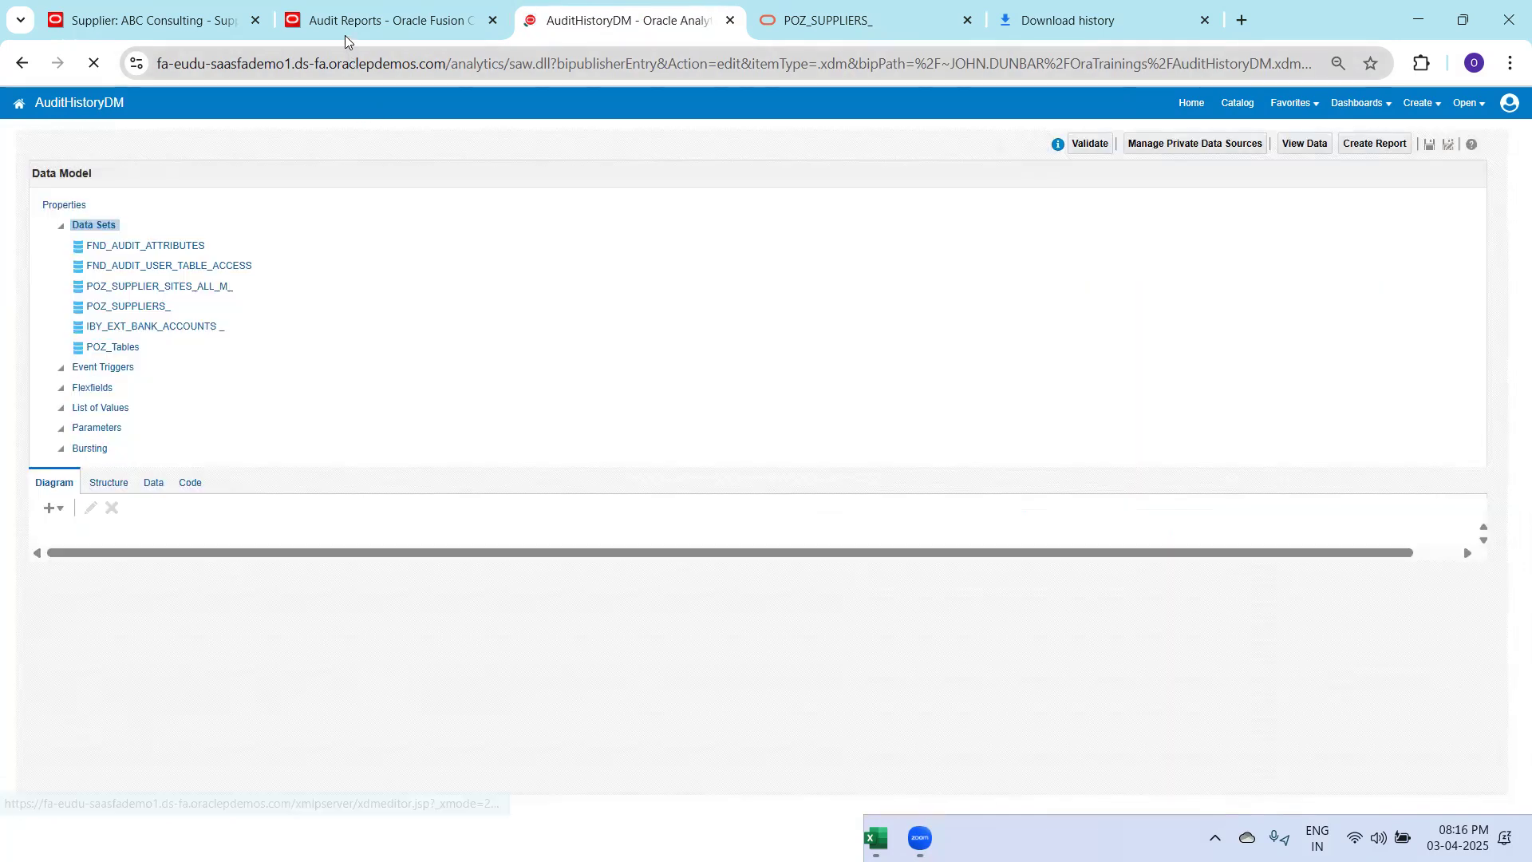
{"action": "left_click", "coordinate": [345, 35]}
{"action": "left_click", "coordinate": [170, 23]}
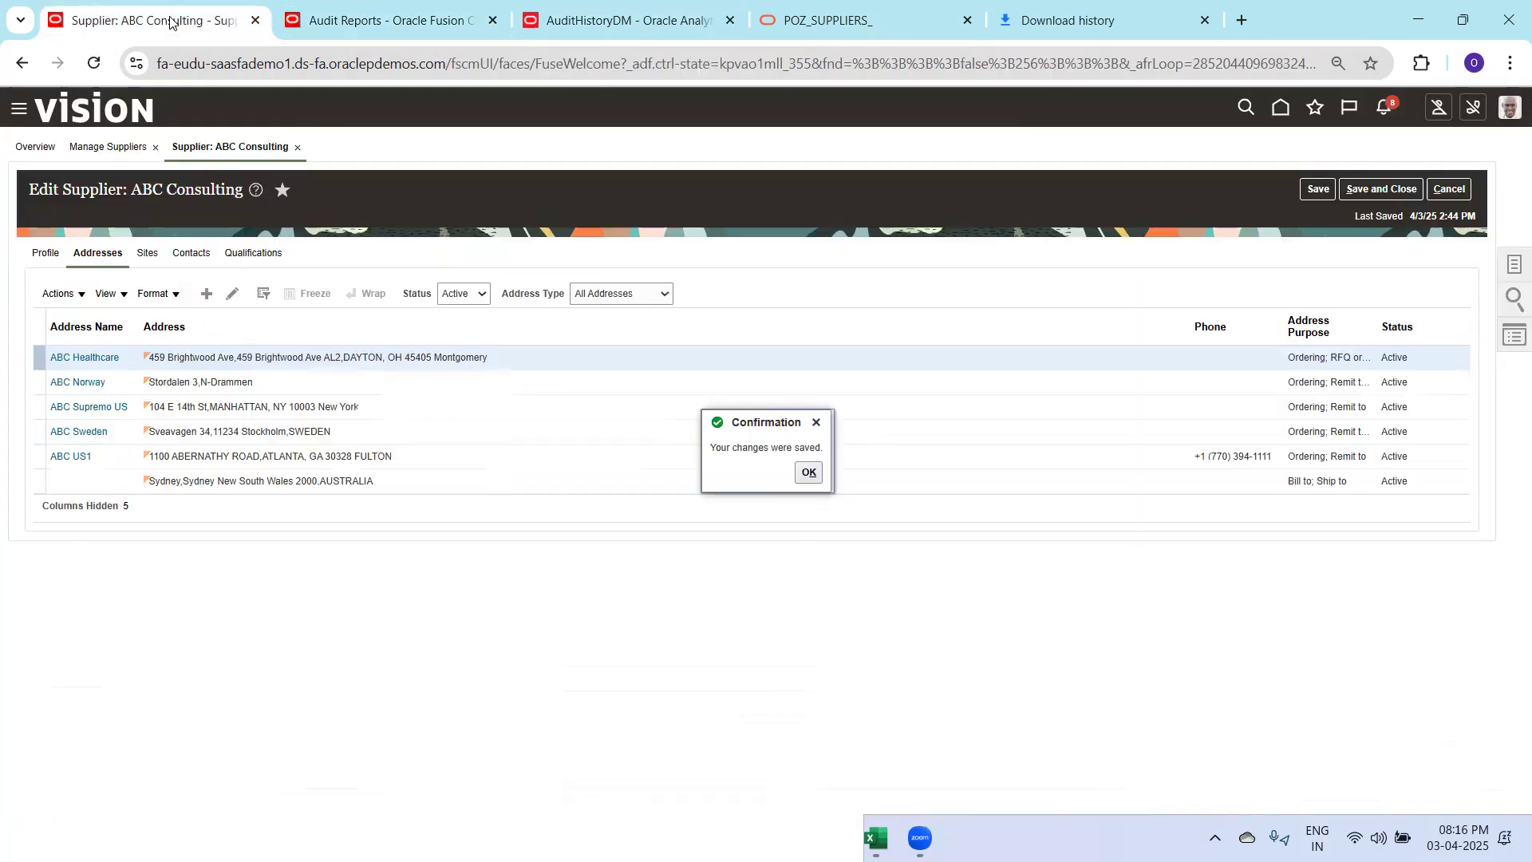
Create and save a new ABC Consulting supplier site using the ABC Supremo US address
{"action": "left_click", "coordinate": [808, 473]}
{"action": "left_click", "coordinate": [149, 254]}
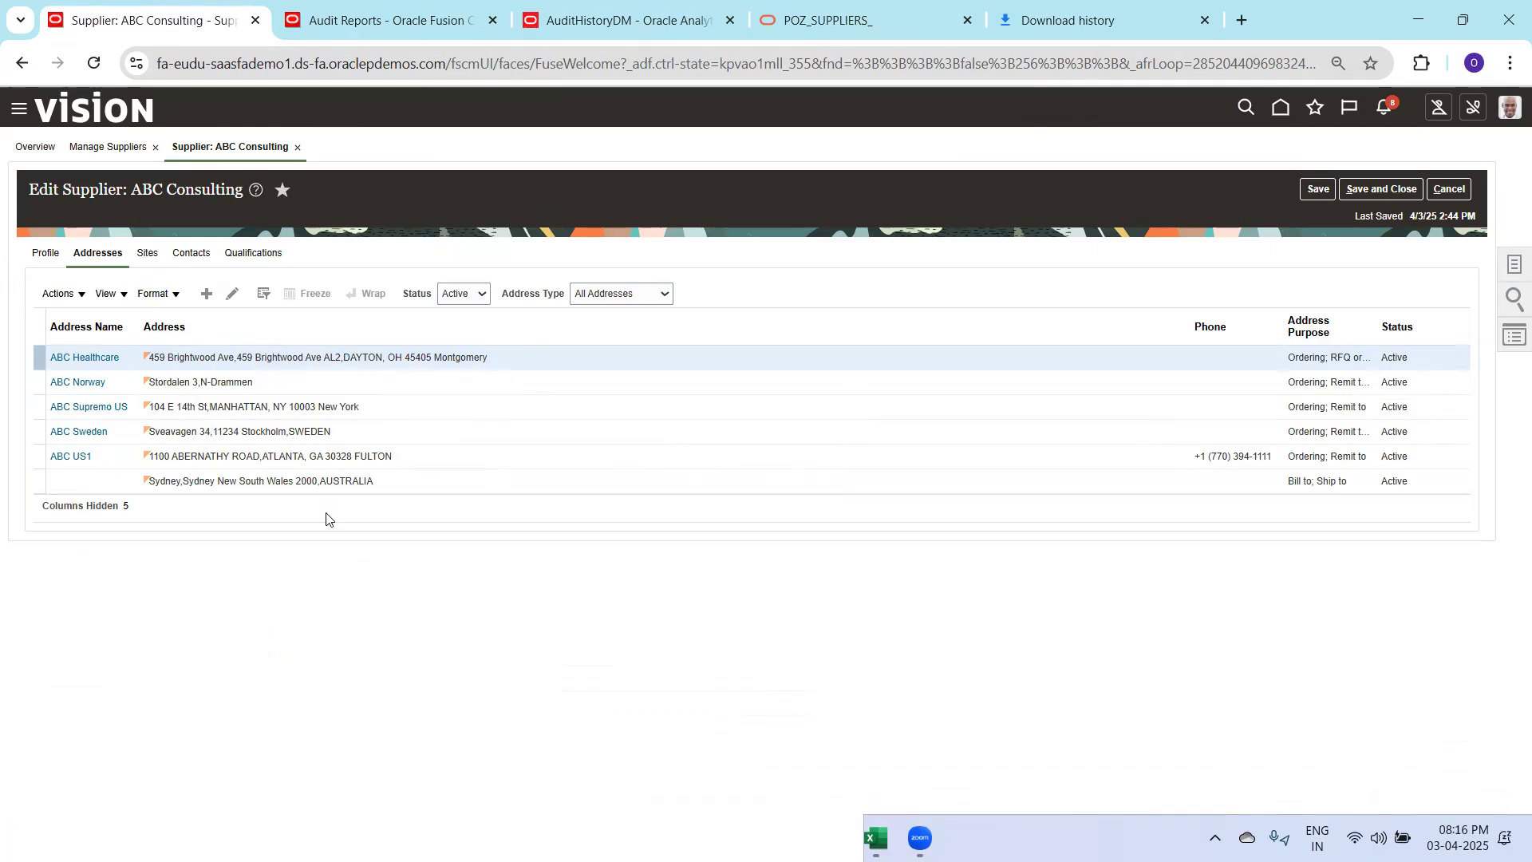
{"action": "left_click", "coordinate": [206, 294]}
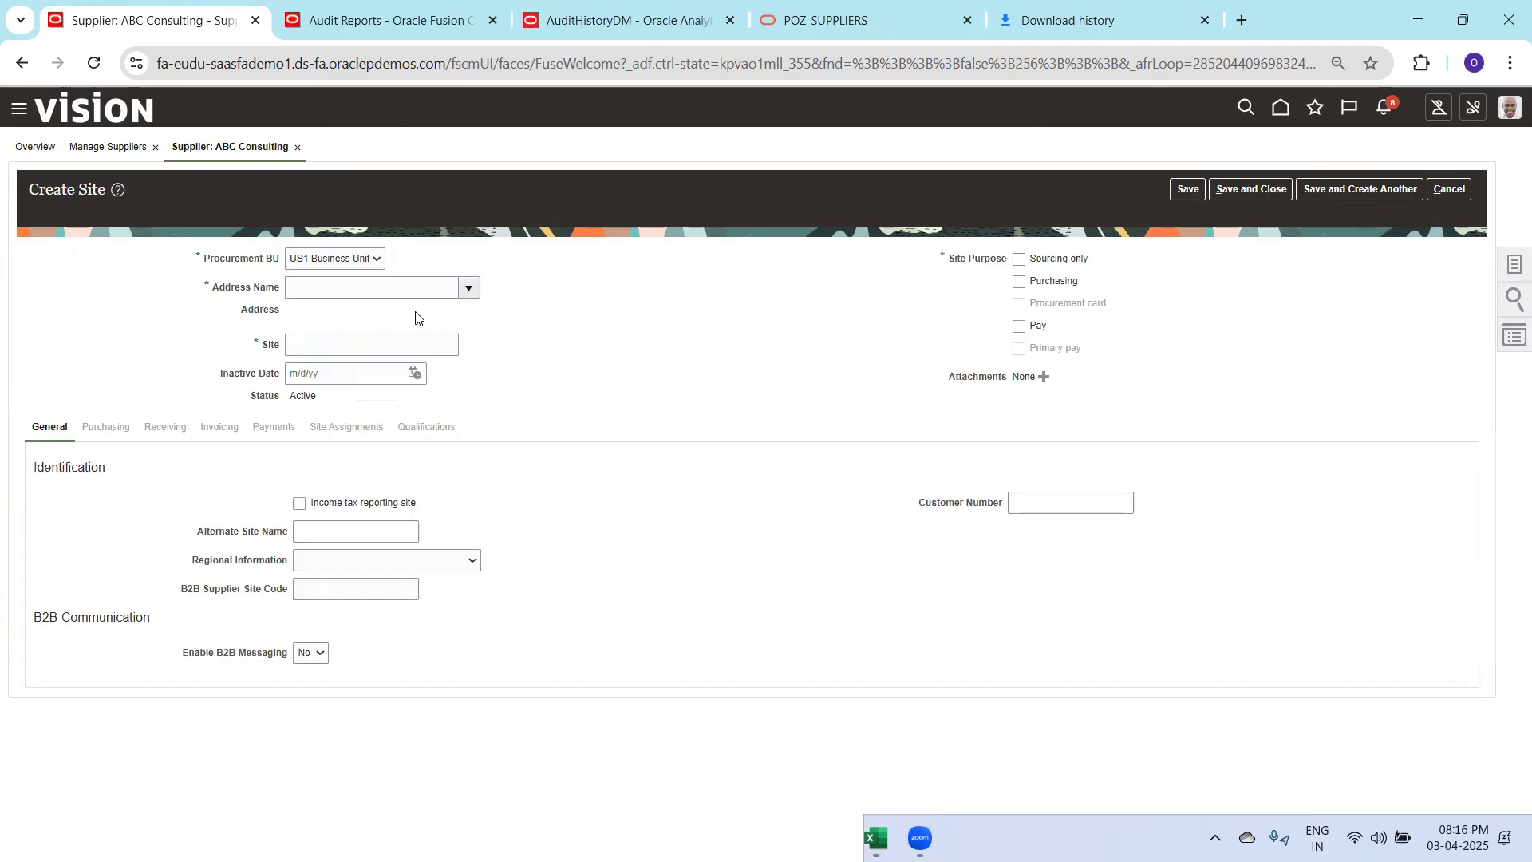
{"action": "left_click", "coordinate": [470, 287]}
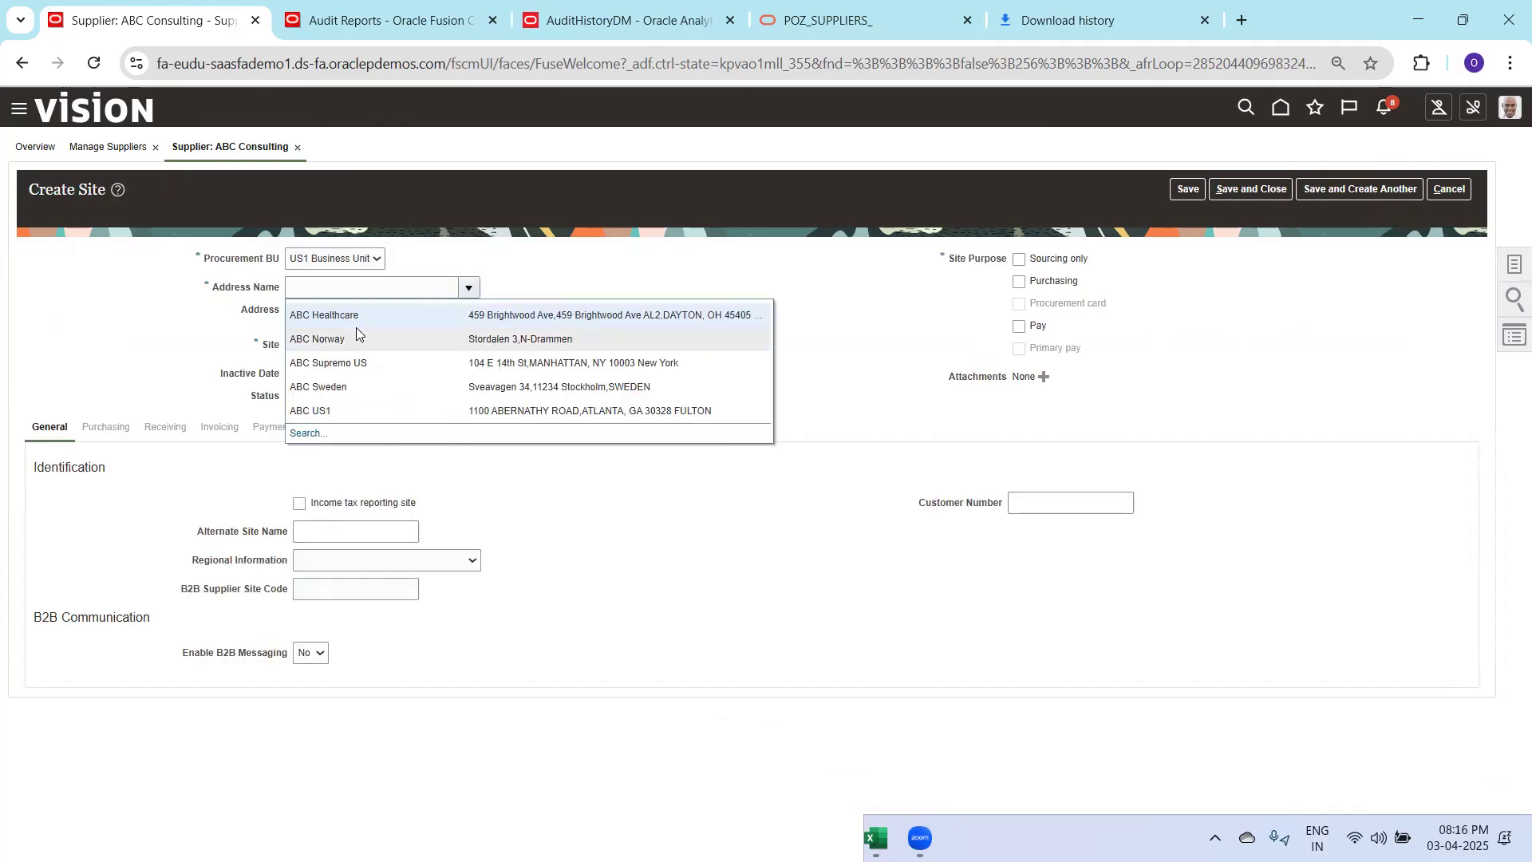
{"action": "left_click", "coordinate": [339, 363]}
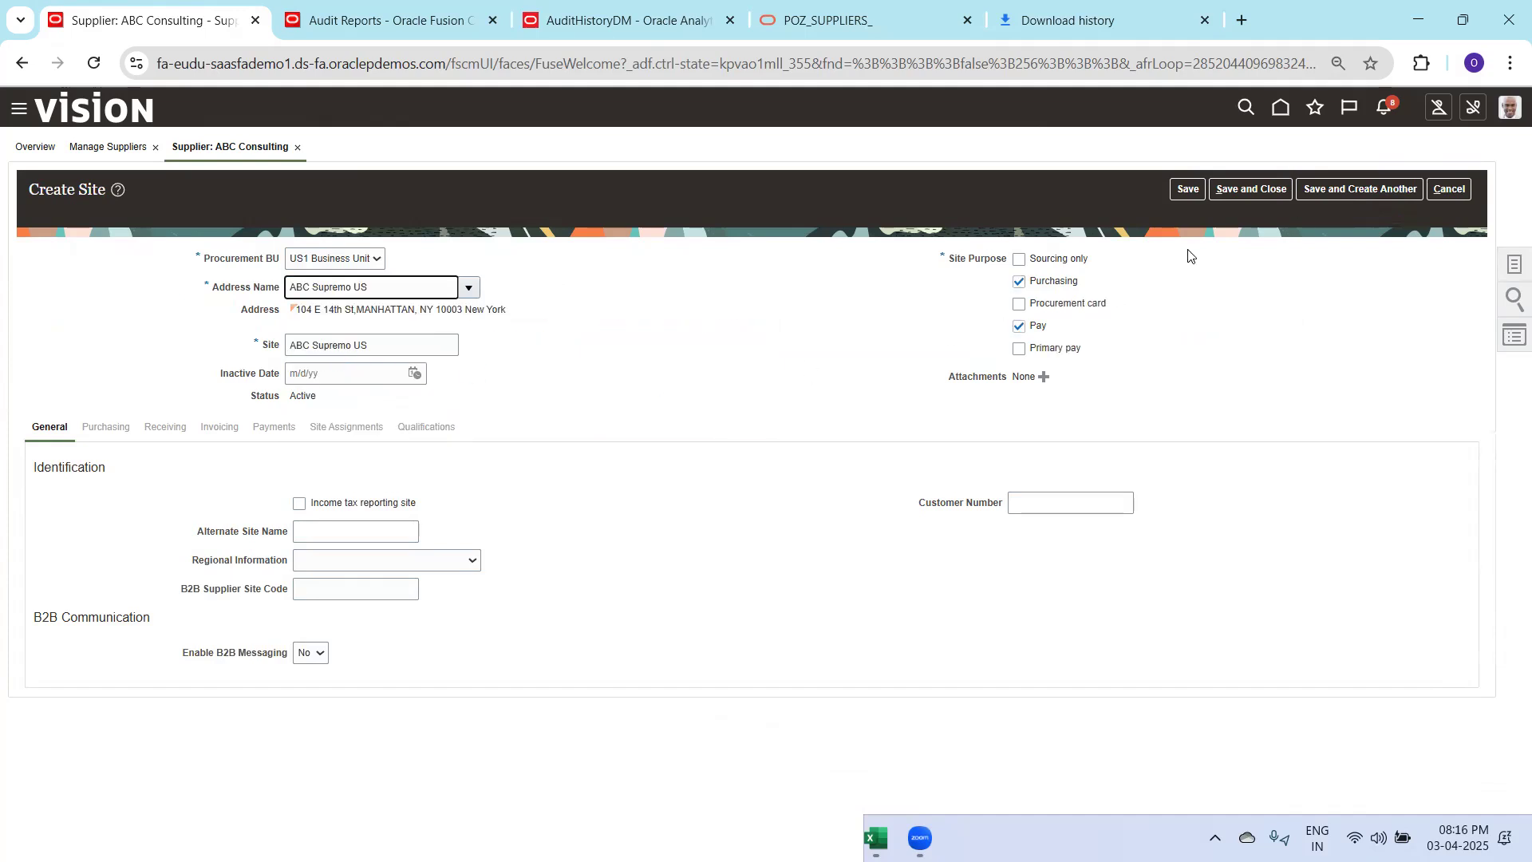
{"action": "left_click", "coordinate": [1189, 189]}
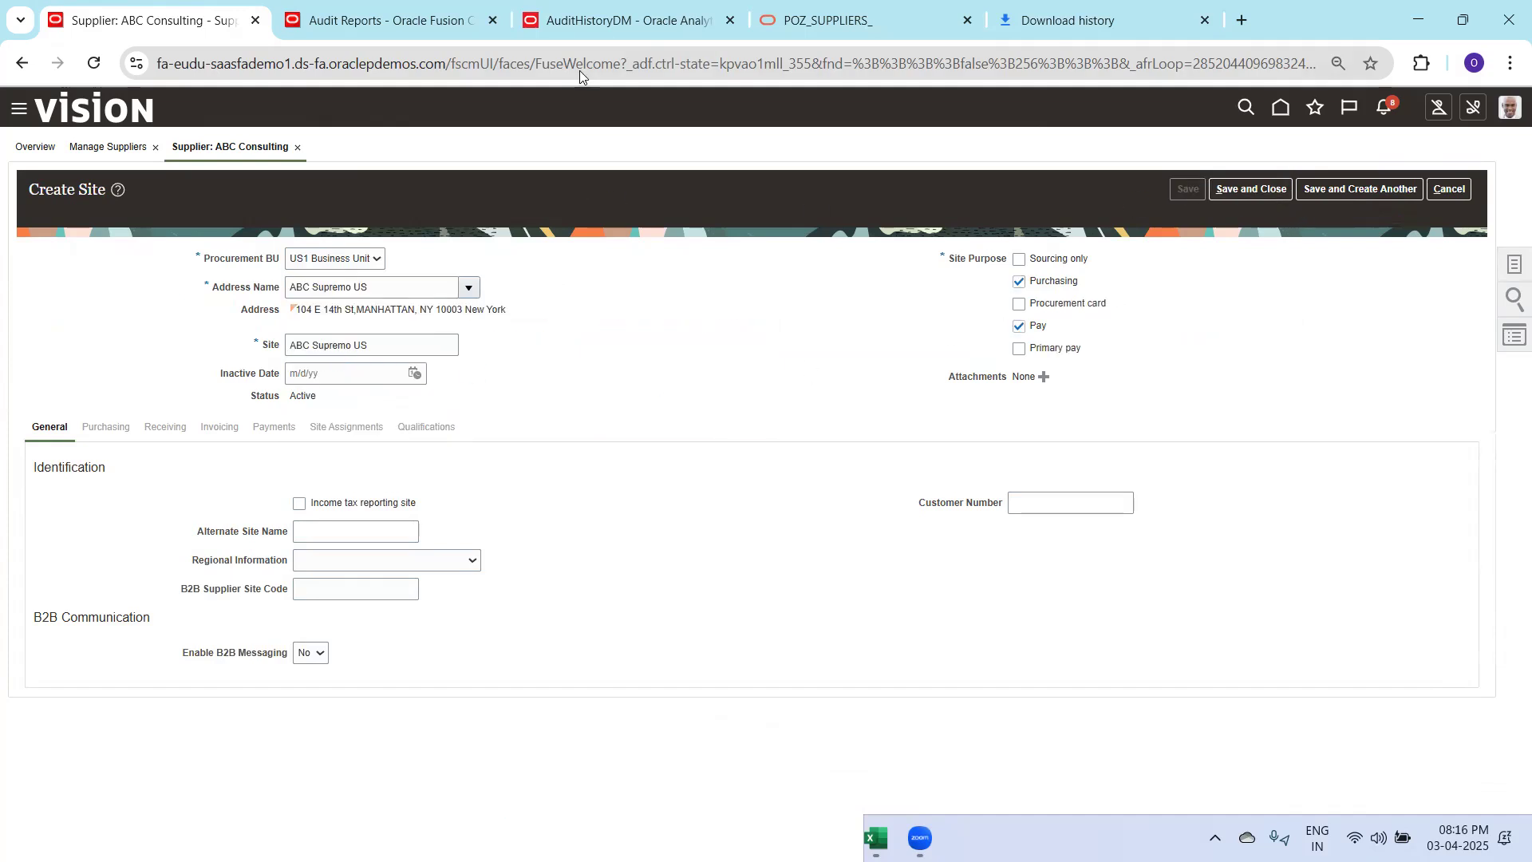
{"action": "left_click", "coordinate": [383, 20]}
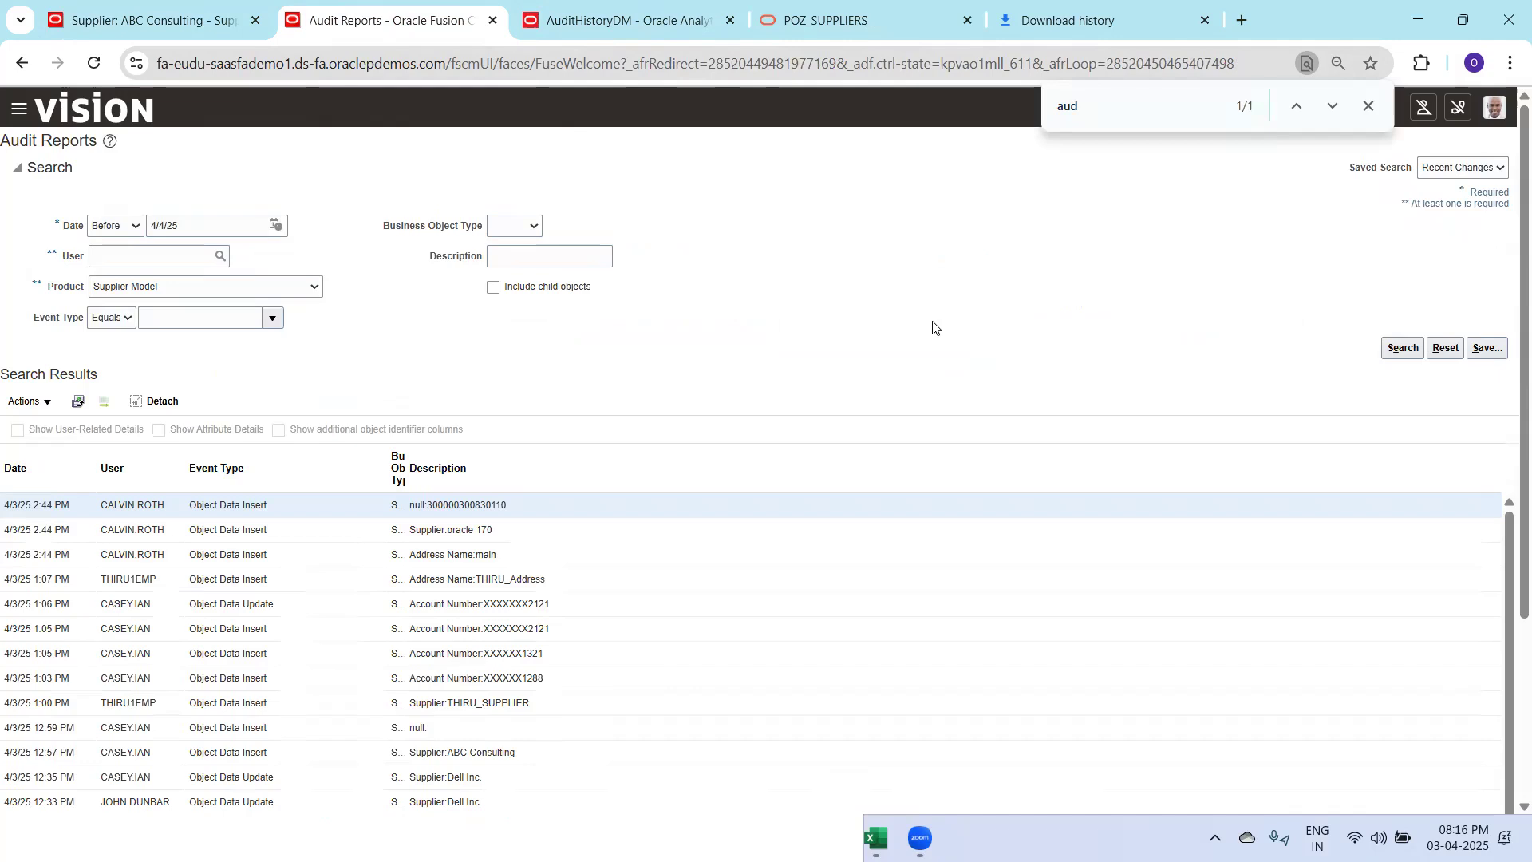
Rerun the audit search and widen the Business Object Type column to show full names
{"action": "left_click", "coordinate": [1400, 346]}
{"action": "left_click_drag", "start_coordinate": [403, 460], "coordinate": [513, 468]}
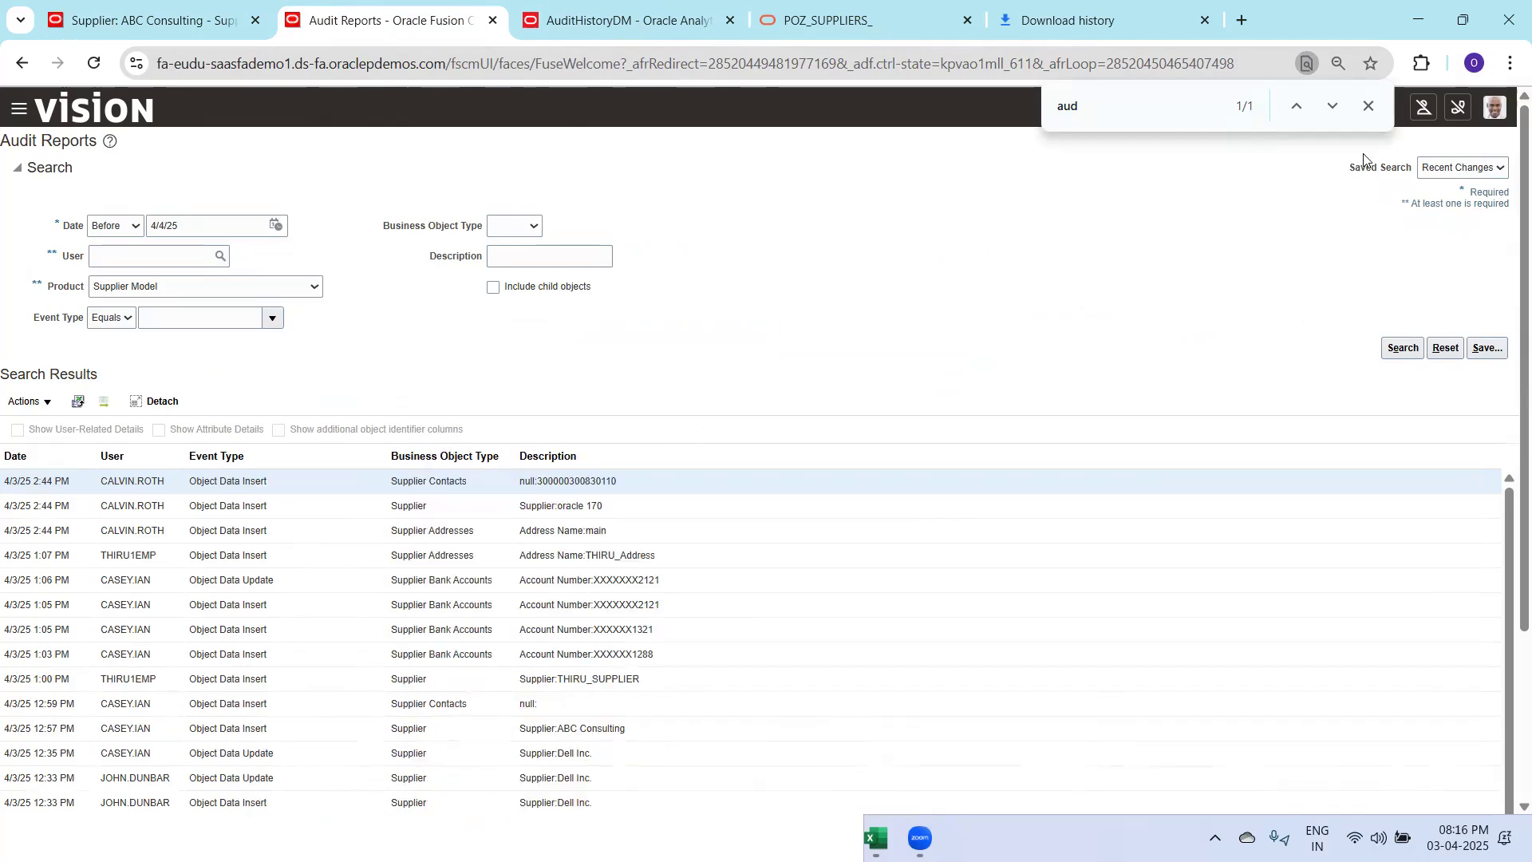
{"action": "left_click", "coordinate": [1366, 107]}
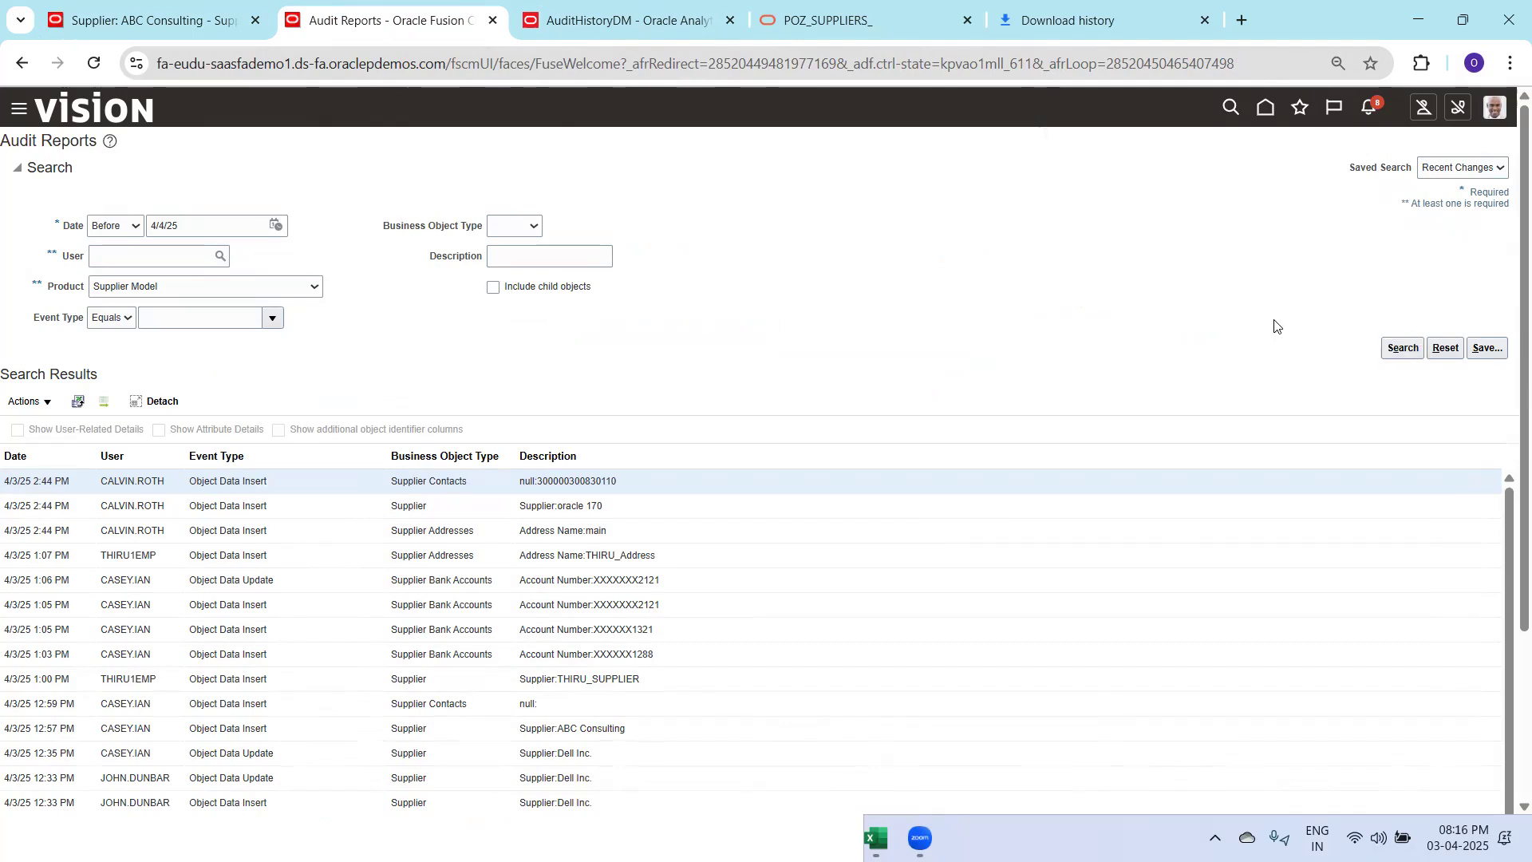
Look up the POZ_SUPPLIER_SITES_ALL_M_ table in the procurement documentation via 'sites_all'
{"action": "left_click", "coordinate": [641, 28]}
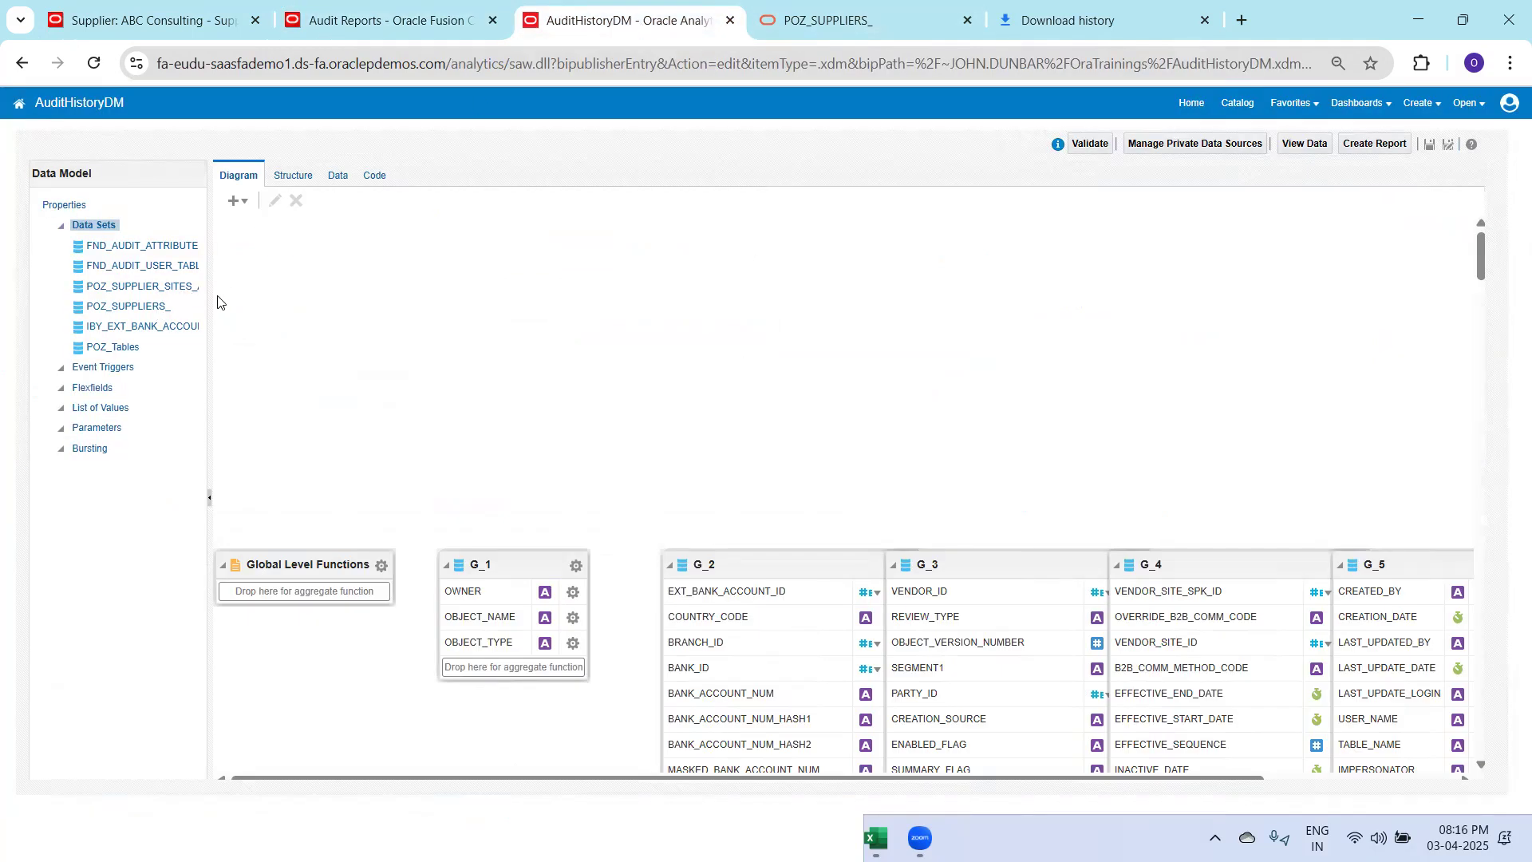
{"action": "left_click", "coordinate": [850, 32]}
{"action": "key", "text": "ctrl+f"}
{"action": "type", "text": "sites_all"}
{"action": "left_click", "coordinate": [246, 489]}
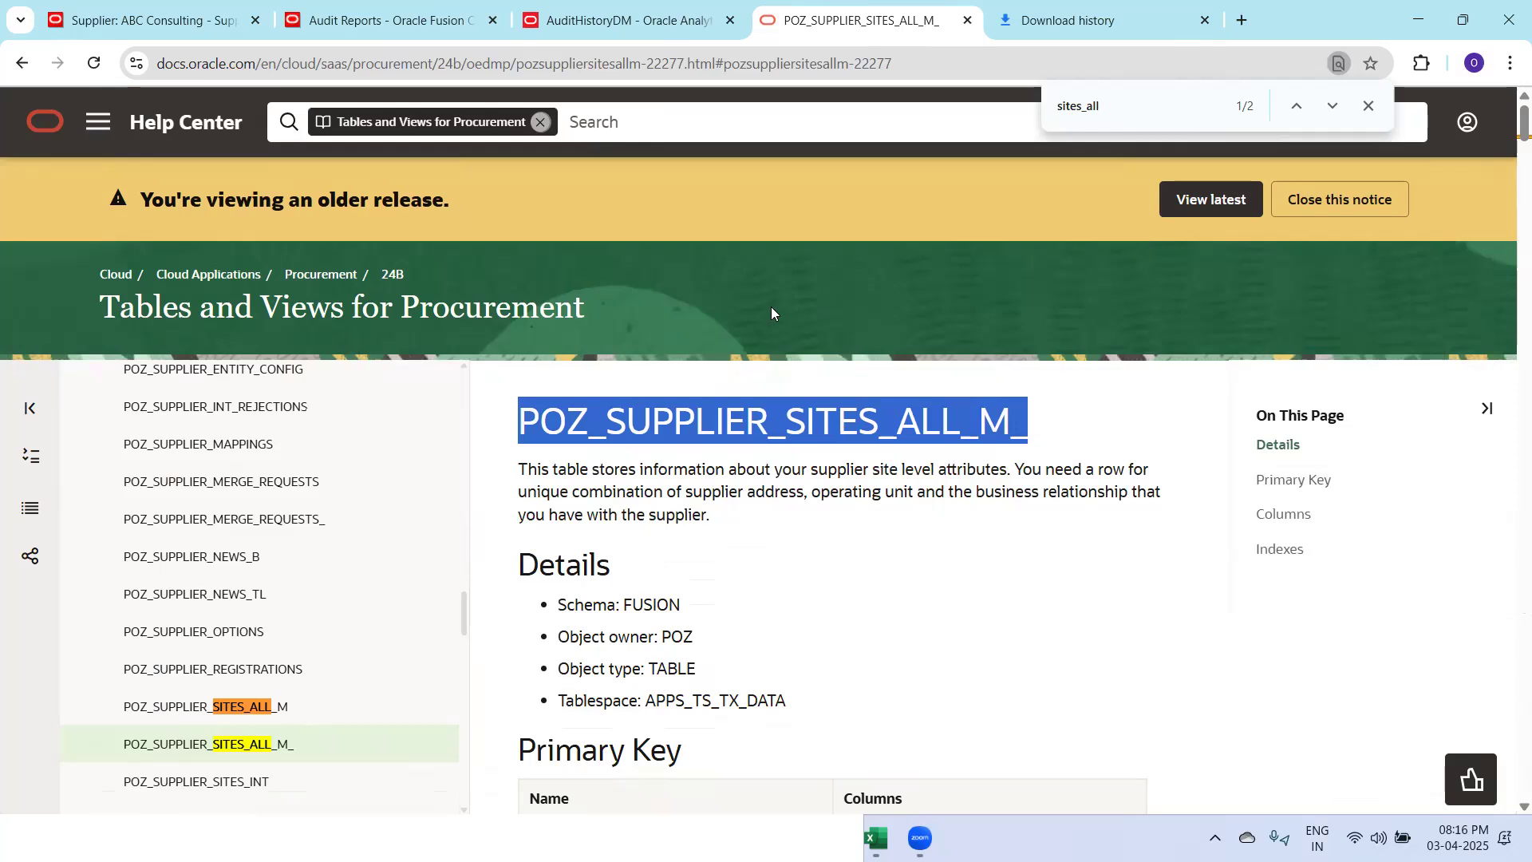
Rename the bank-account data set to POZ_SUPPLIER_SITES_ALL_M_ and point its query at that table
{"action": "left_click", "coordinate": [641, 30]}
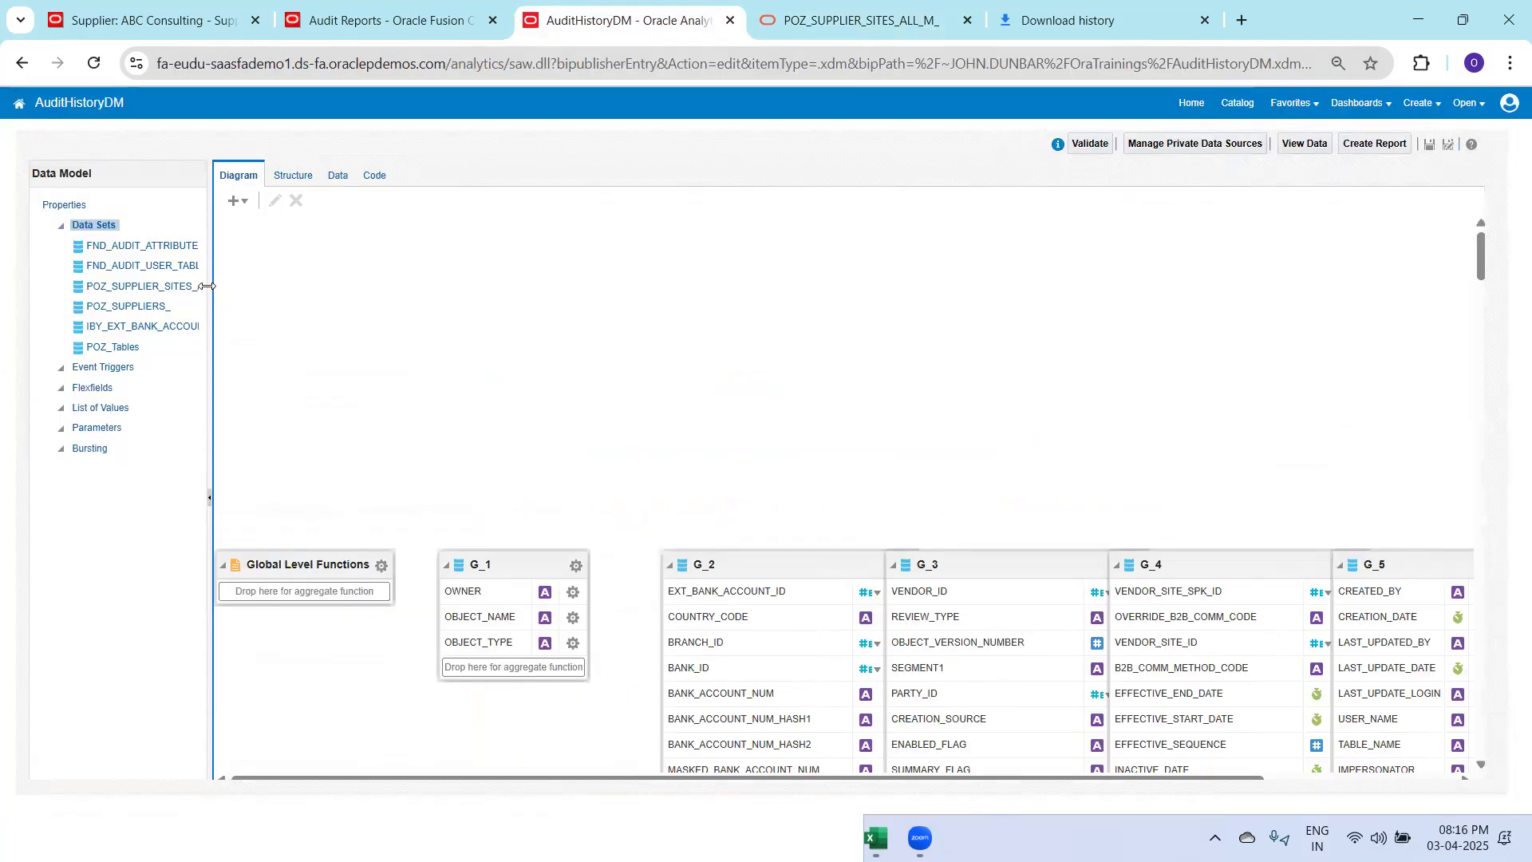
{"action": "left_click", "coordinate": [135, 307]}
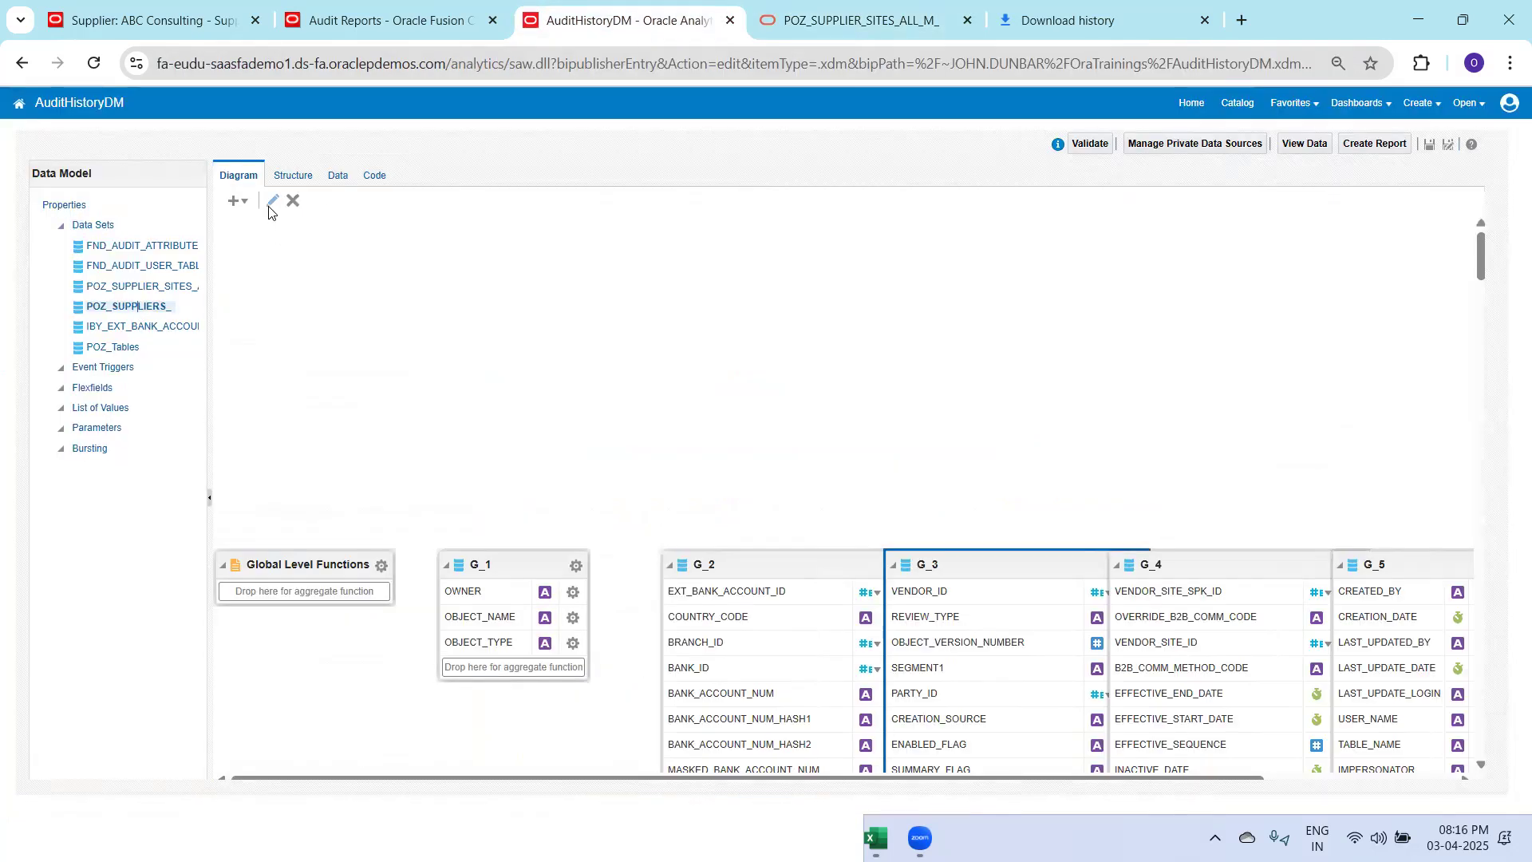
{"action": "left_click", "coordinate": [166, 326]}
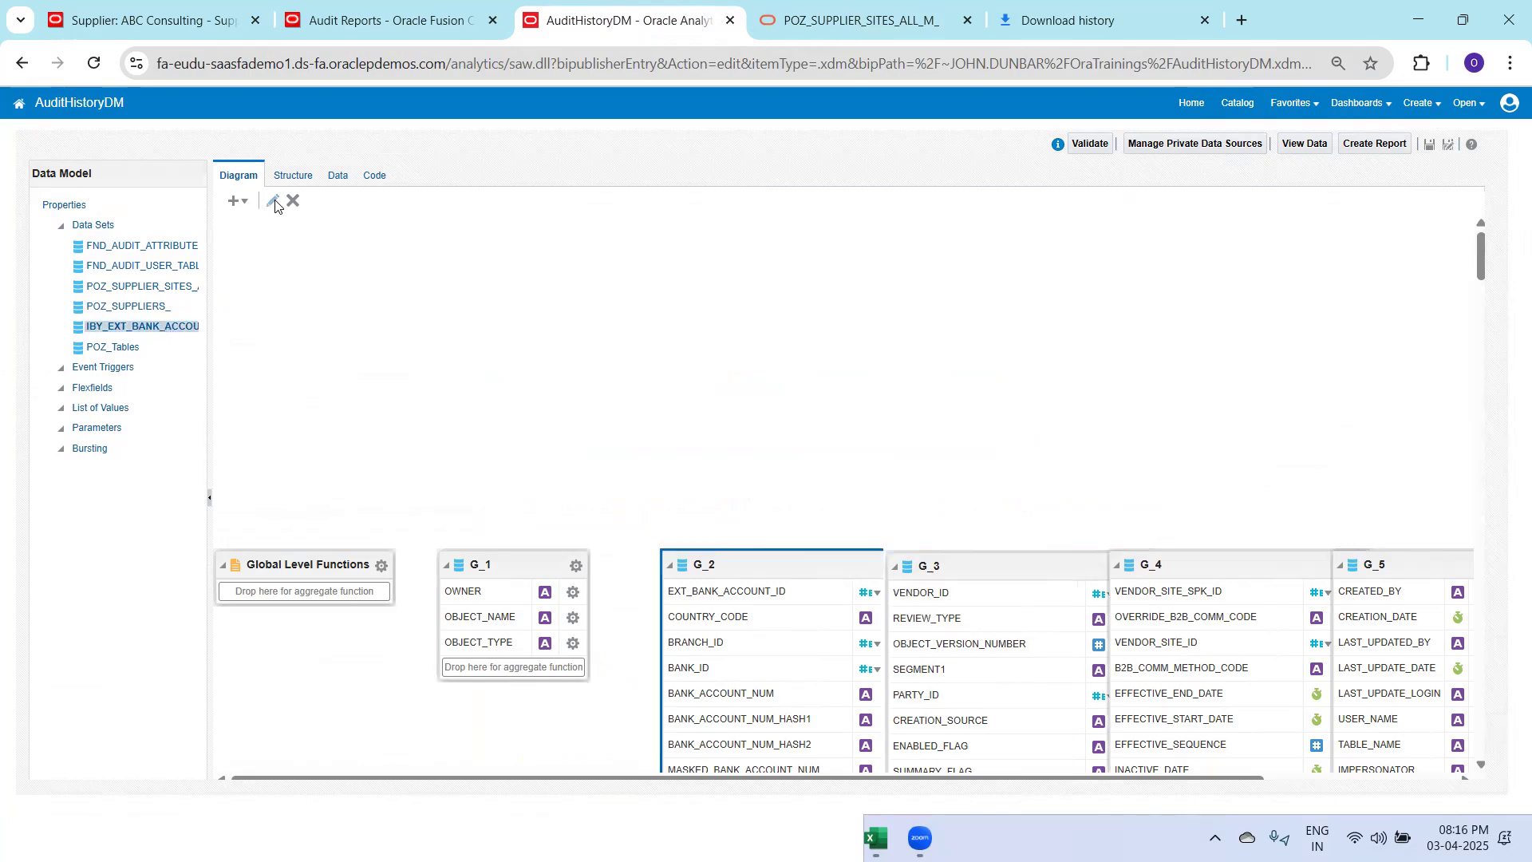
{"action": "left_click", "coordinate": [273, 202]}
{"action": "key", "text": "ctrl+a"}
{"action": "type", "text": "POZ_SUPPLIER_SITES_ALL_M_"}
{"action": "double_click", "coordinate": [719, 439]}
{"action": "type", "text": "POZ_SUPPLIER_SITES_ALL_M_"}
{"action": "left_click", "coordinate": [932, 622]}
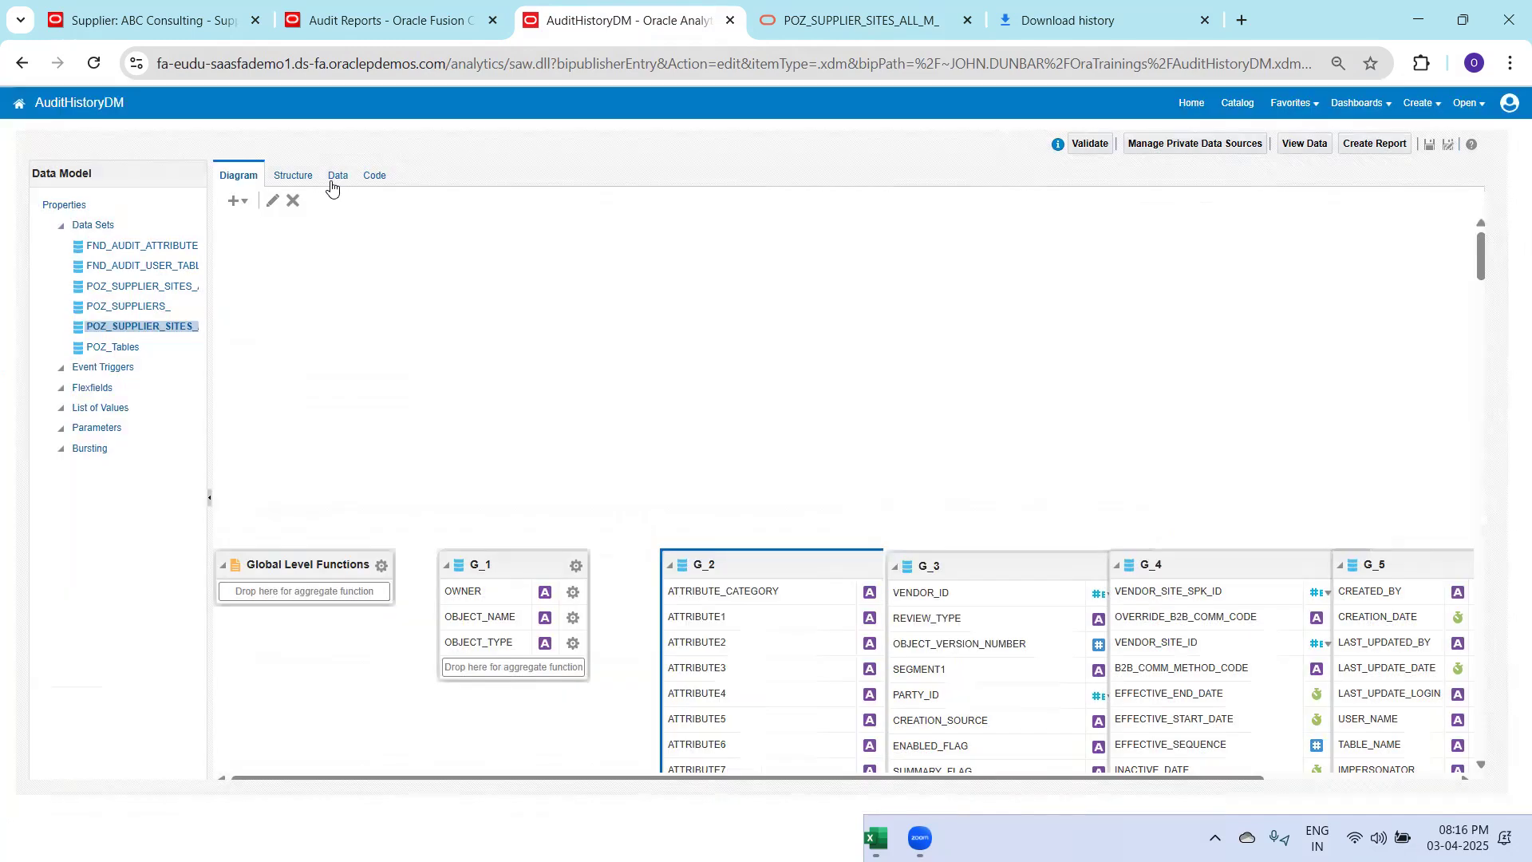
{"action": "left_click", "coordinate": [336, 175]}
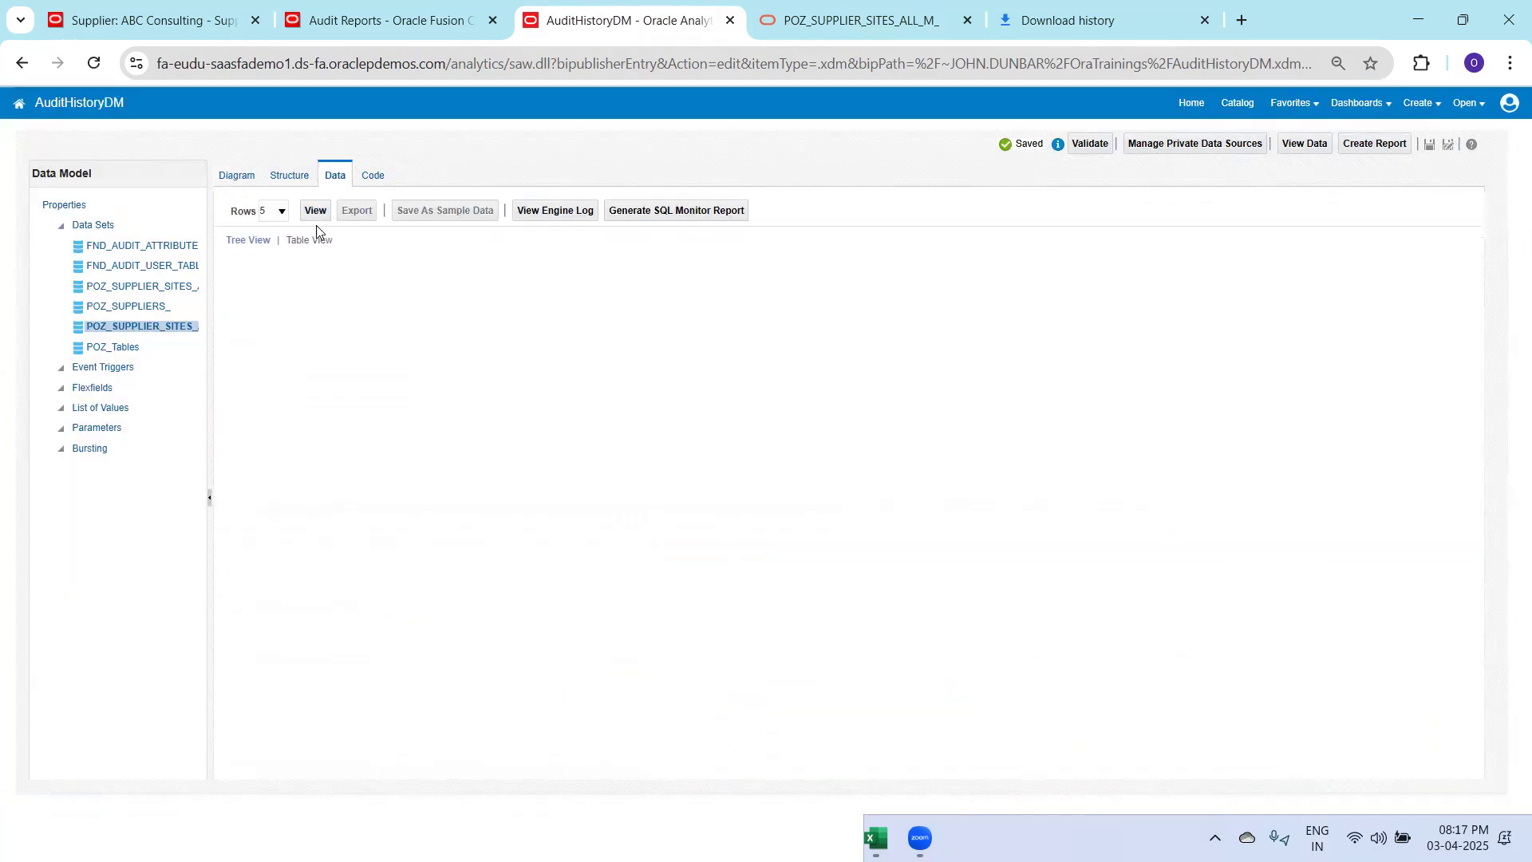
Load the data model's sample data in Table View and scroll through the supplier site rows
{"action": "left_click", "coordinate": [315, 211]}
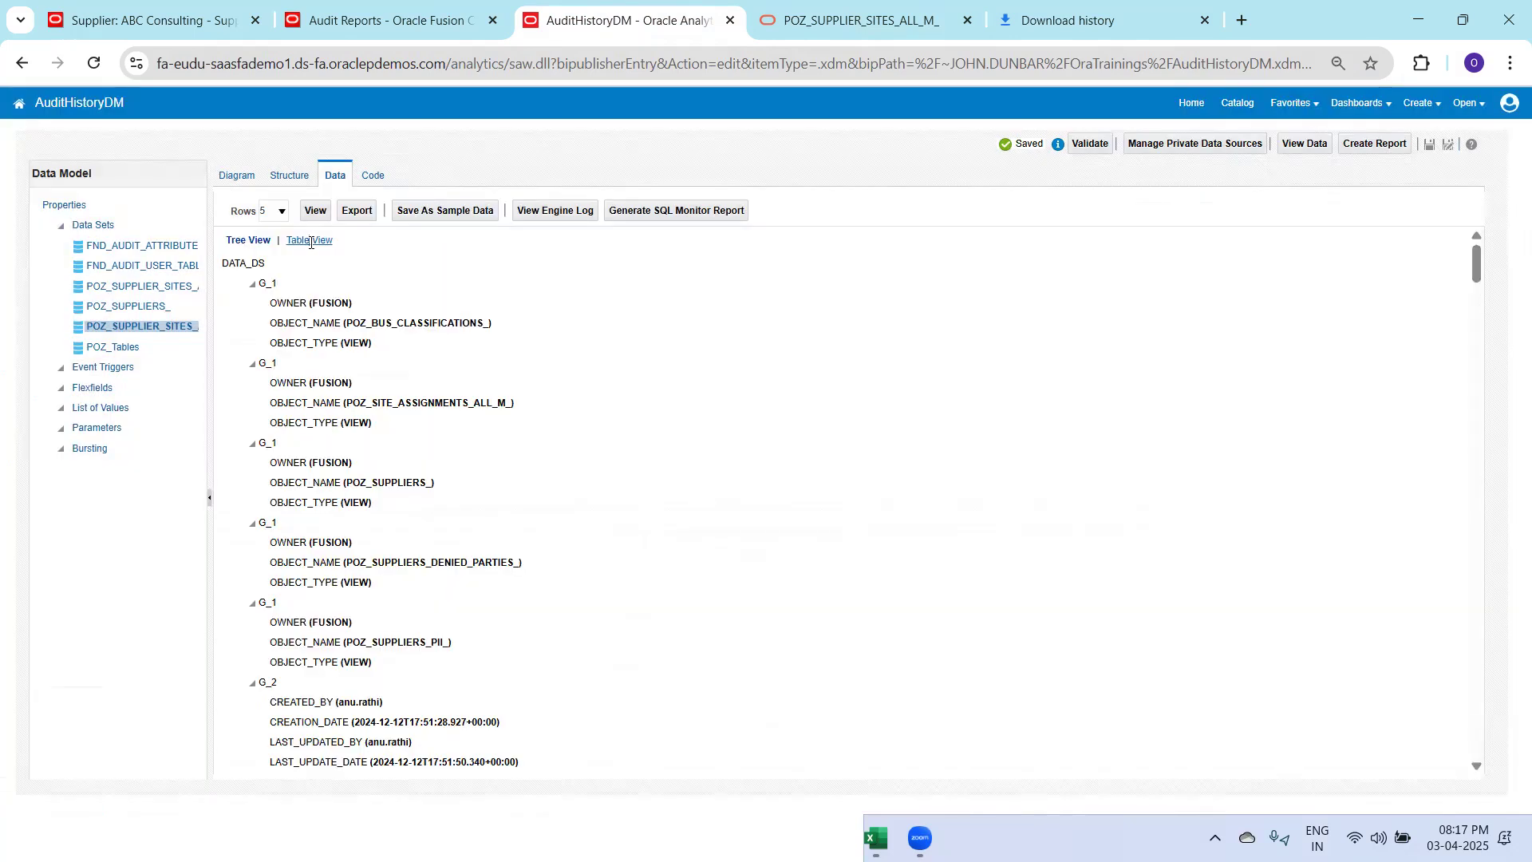
{"action": "left_click", "coordinate": [309, 239]}
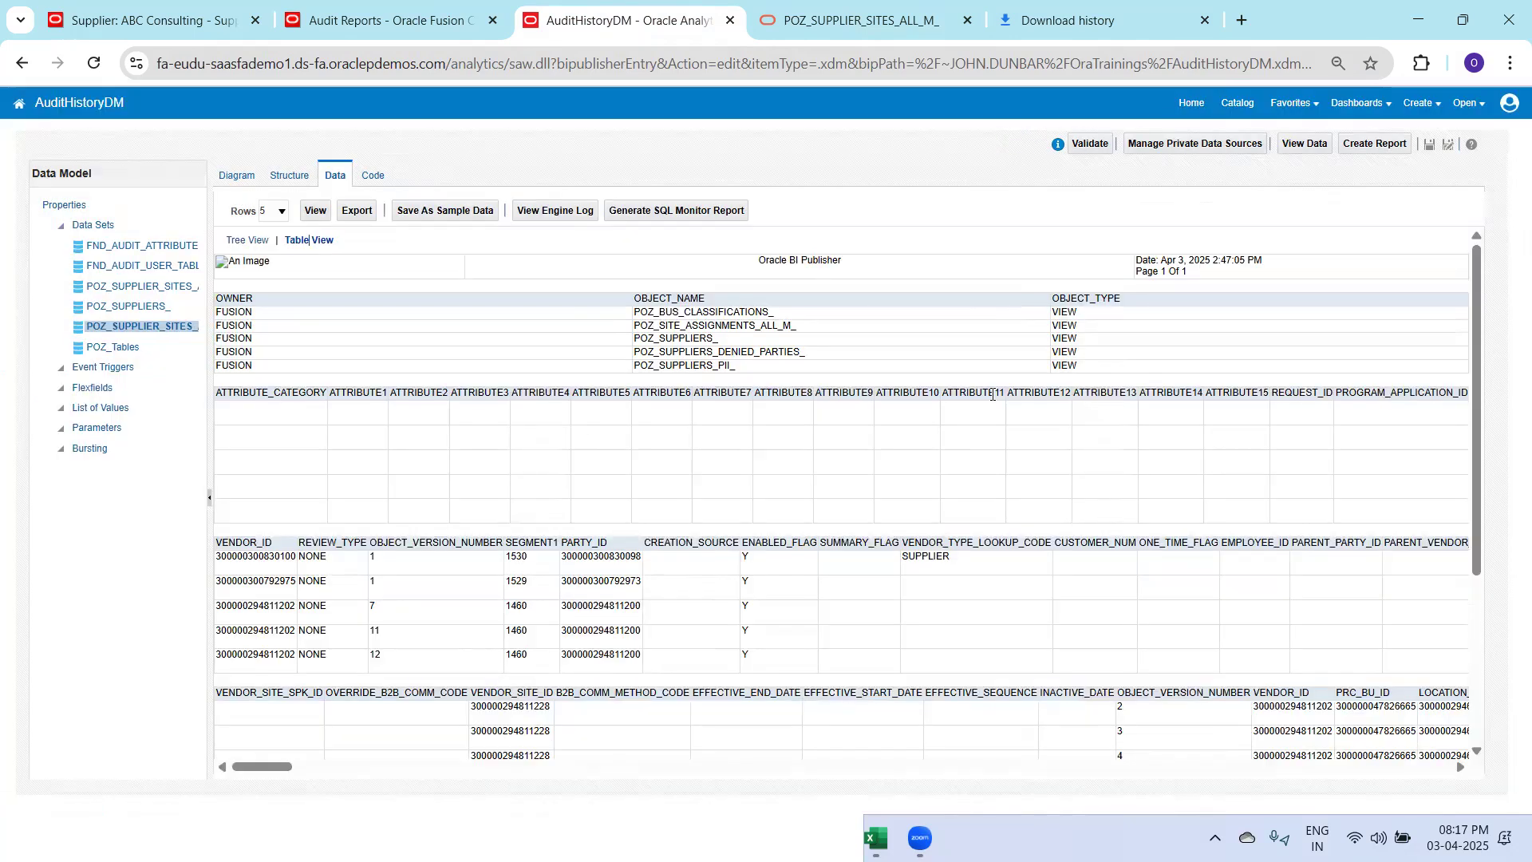
{"action": "left_click_drag", "start_coordinate": [1475, 346], "coordinate": [1505, 572]}
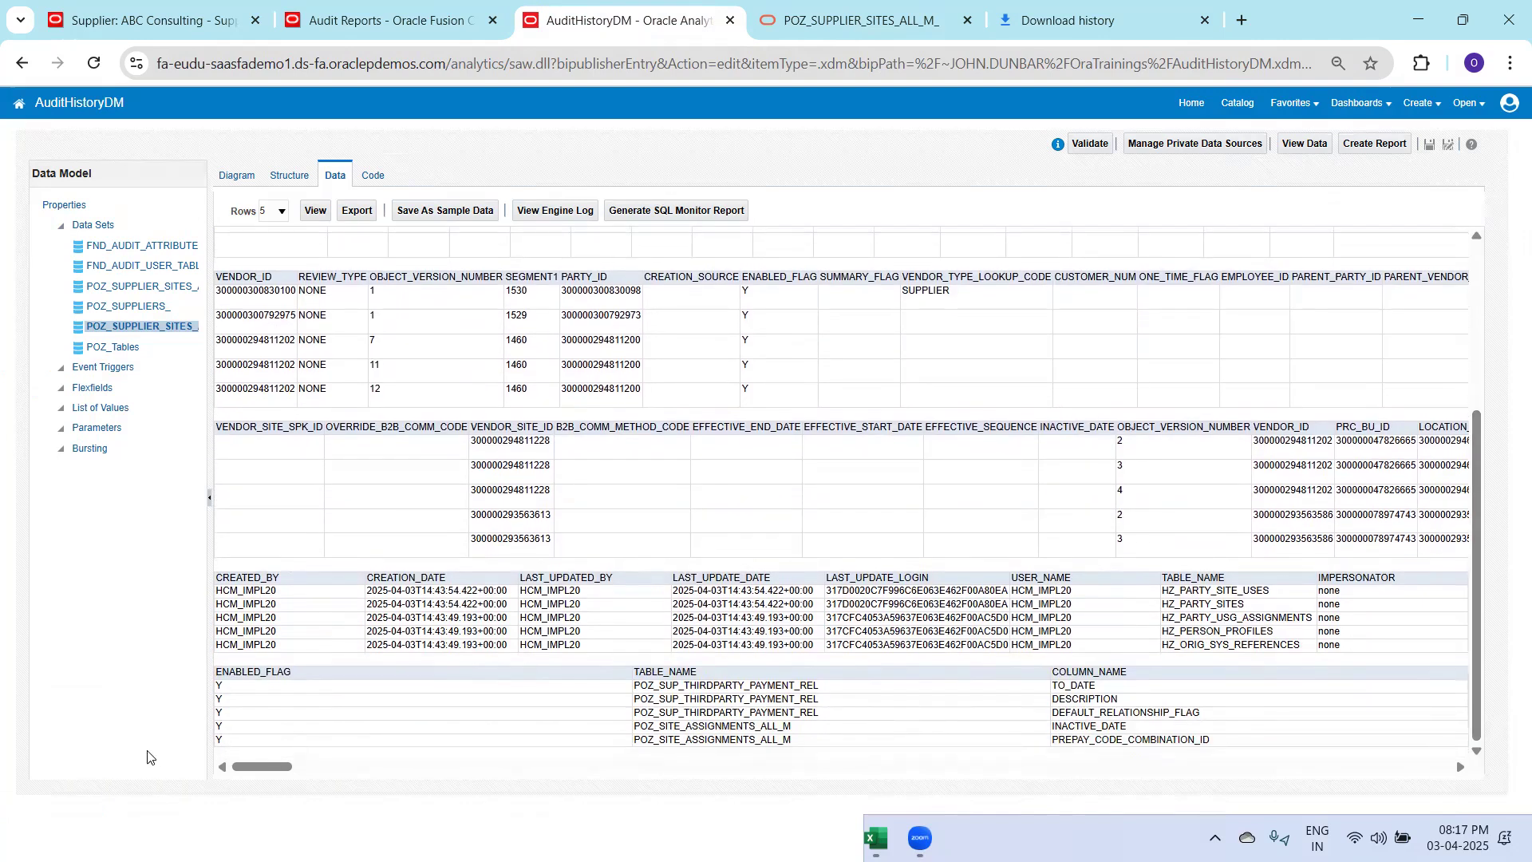
{"action": "left_click_drag", "start_coordinate": [249, 780], "coordinate": [411, 802]}
{"action": "key", "text": "ctrl+f"}
{"action": "type", "text": "joh"}
{"action": "key", "text": "BackSpace"}
{"action": "key", "text": "BackSpace"}
{"action": "key", "text": "ctrl+1"}
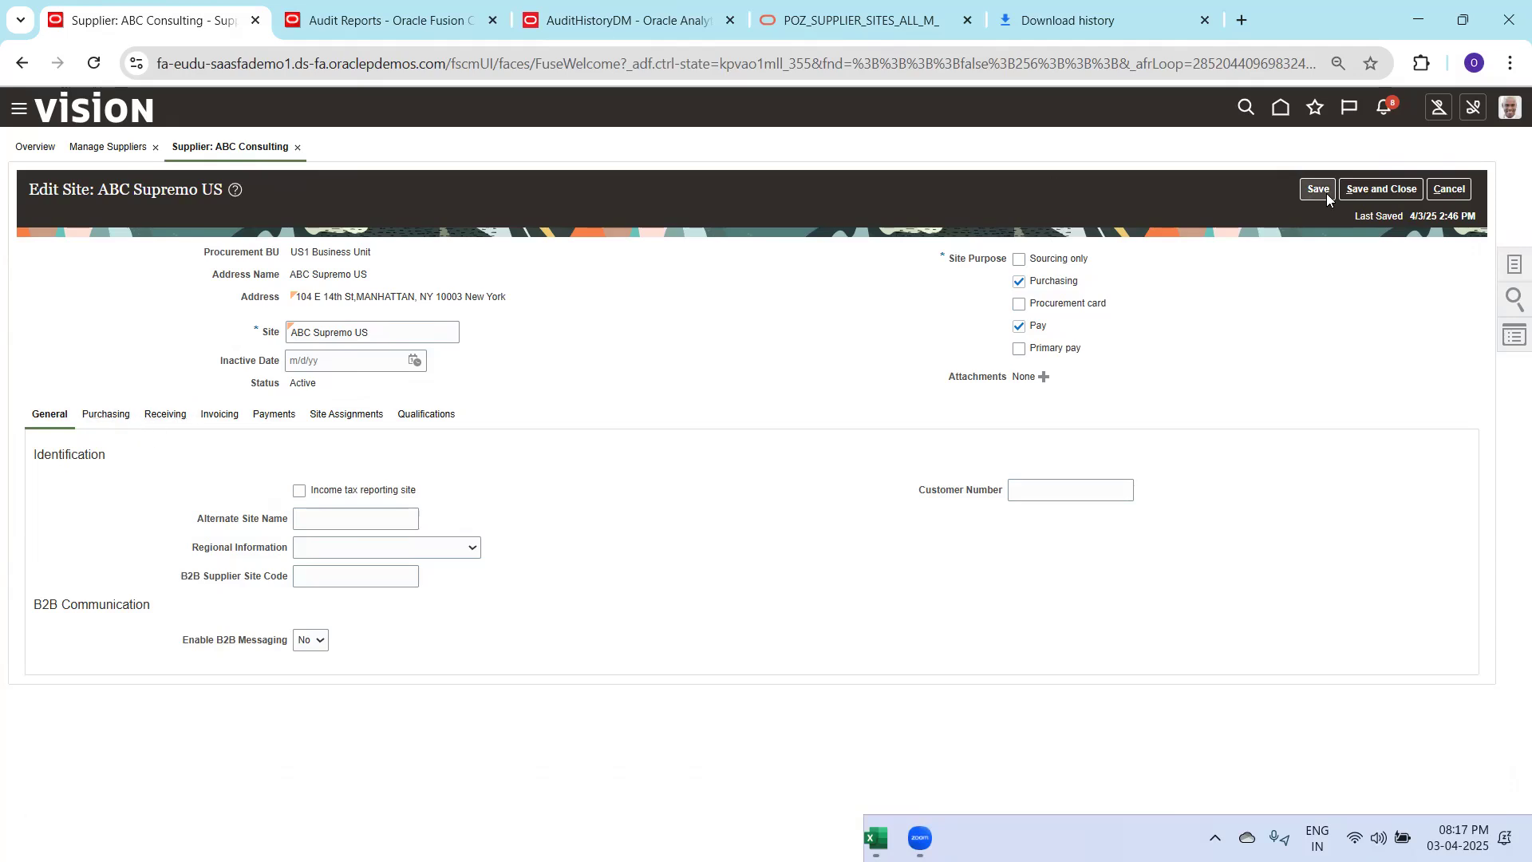
Save and close the ABC Supremo US site edits, then return to the audit search
{"action": "left_click", "coordinate": [1360, 192]}
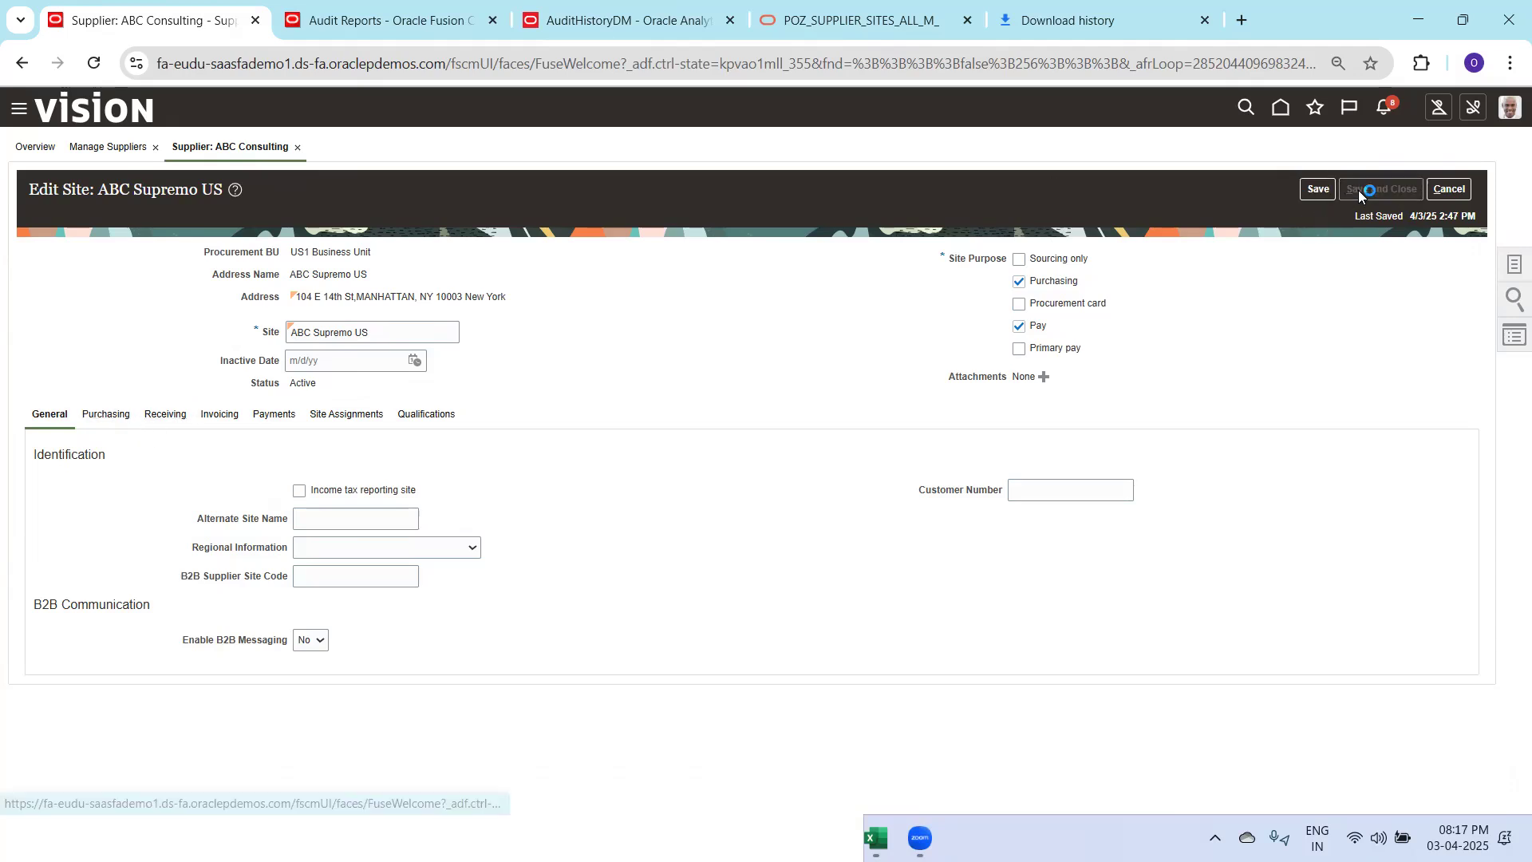
{"action": "key", "text": "ctrl+Tab"}
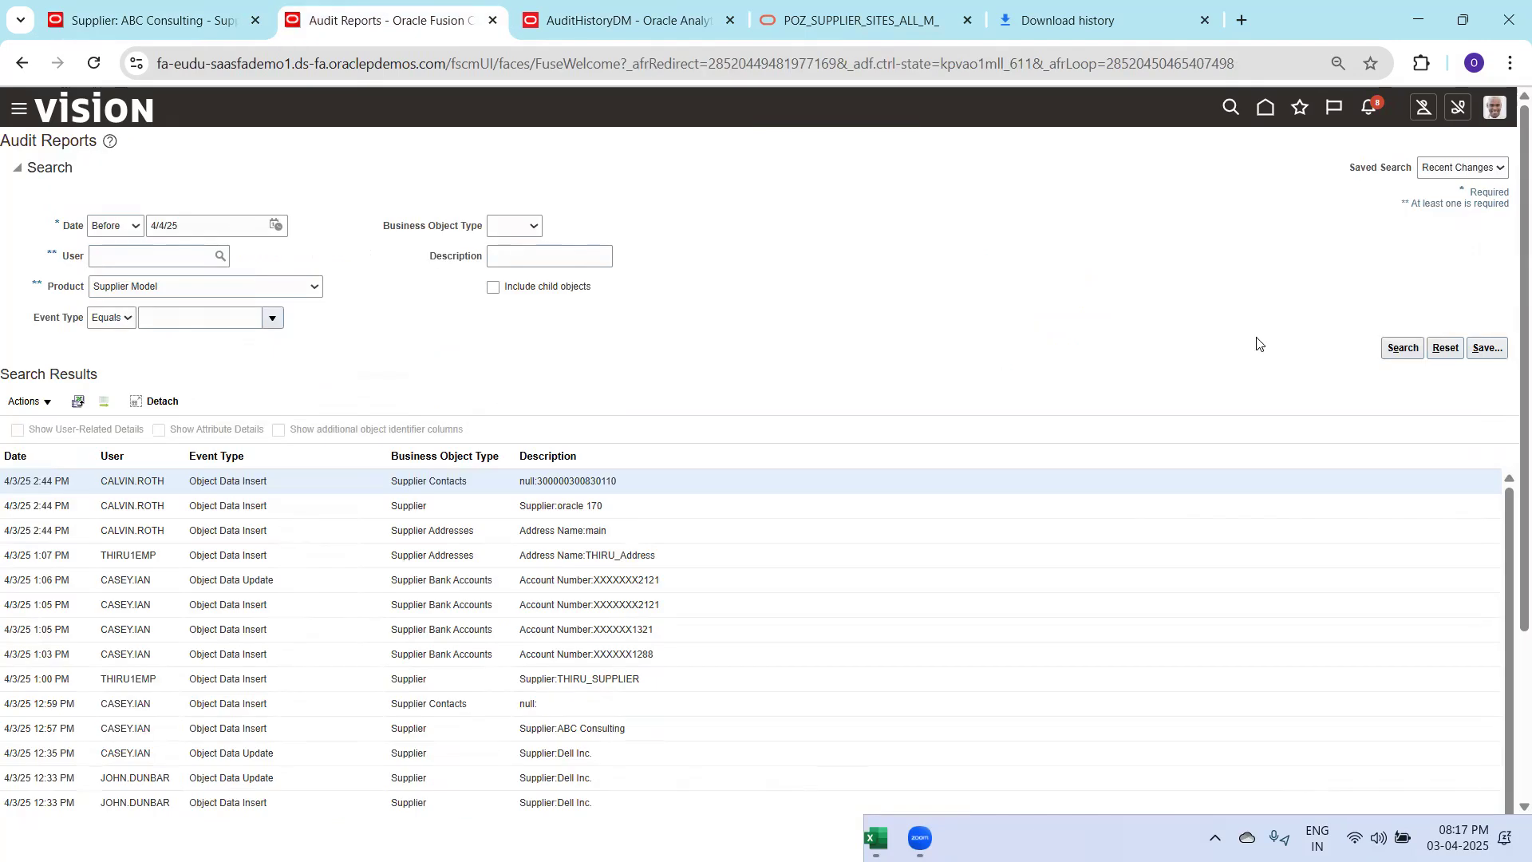
Rerun the Supplier Model audit search and go back to ABC Consulting's Sites list
{"action": "left_click", "coordinate": [1390, 349]}
{"action": "key", "text": "ctrl+shift+Tab"}
Append ' -Updated' to ABC Consulting's alias, save, and go back to Audit Reports
{"action": "left_click", "coordinate": [807, 474]}
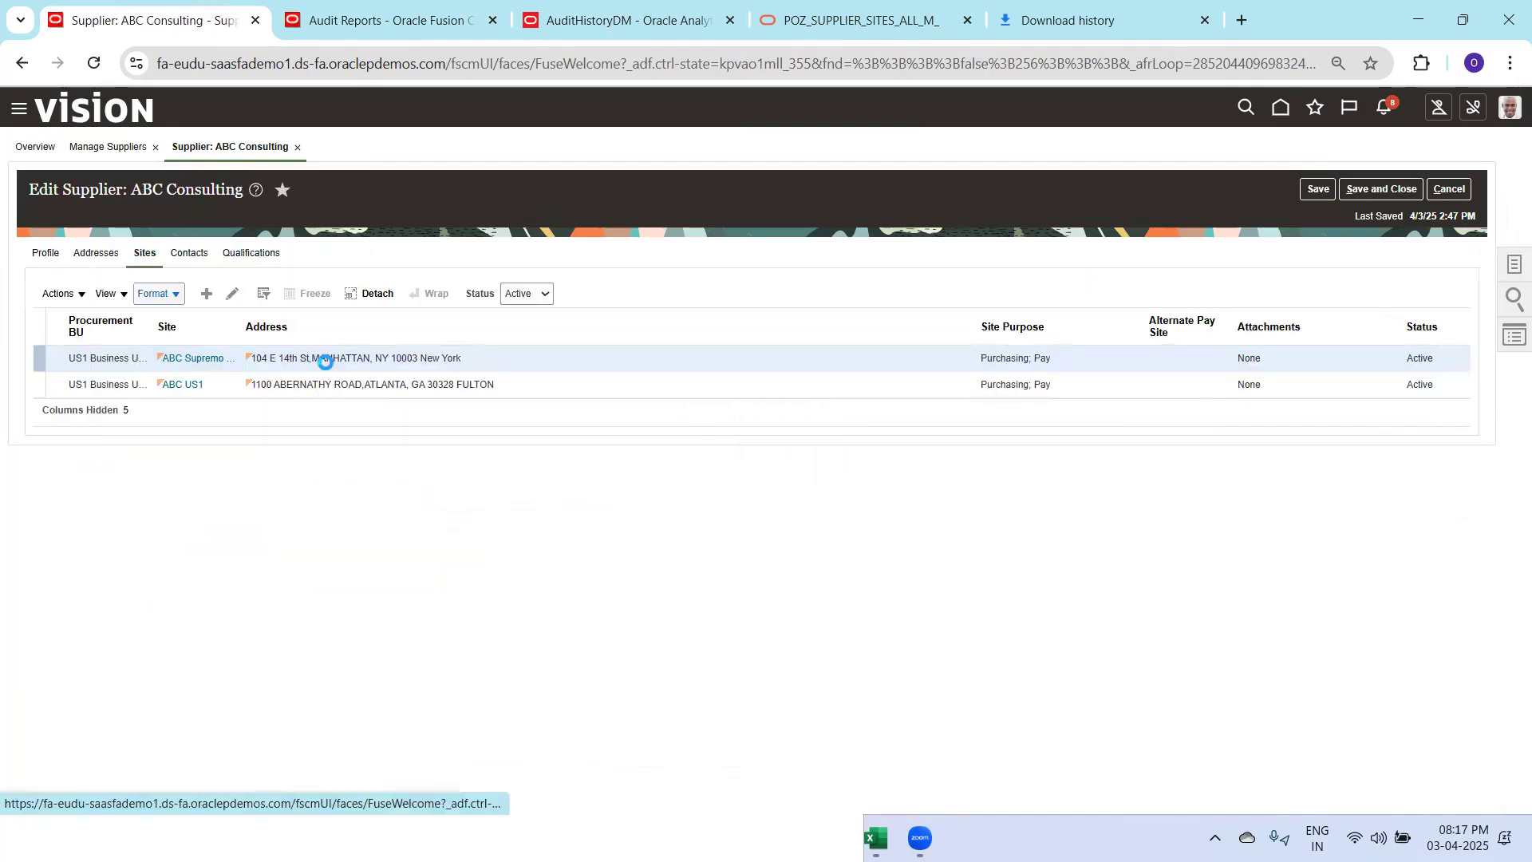
{"action": "left_click", "coordinate": [371, 331]}
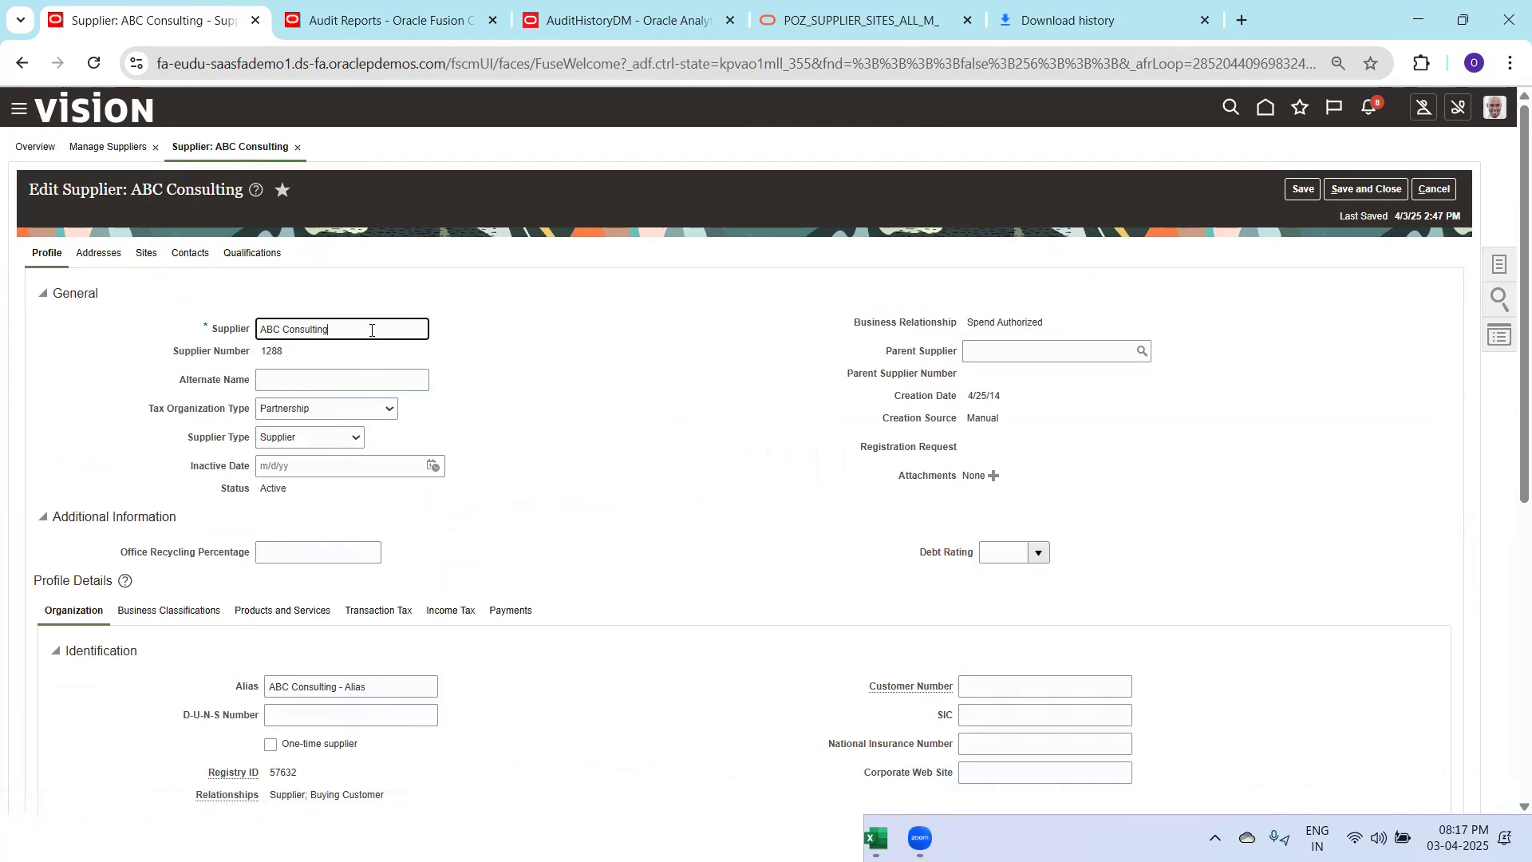
{"action": "key", "text": "ctrl+a"}
{"action": "left_click", "coordinate": [395, 688]}
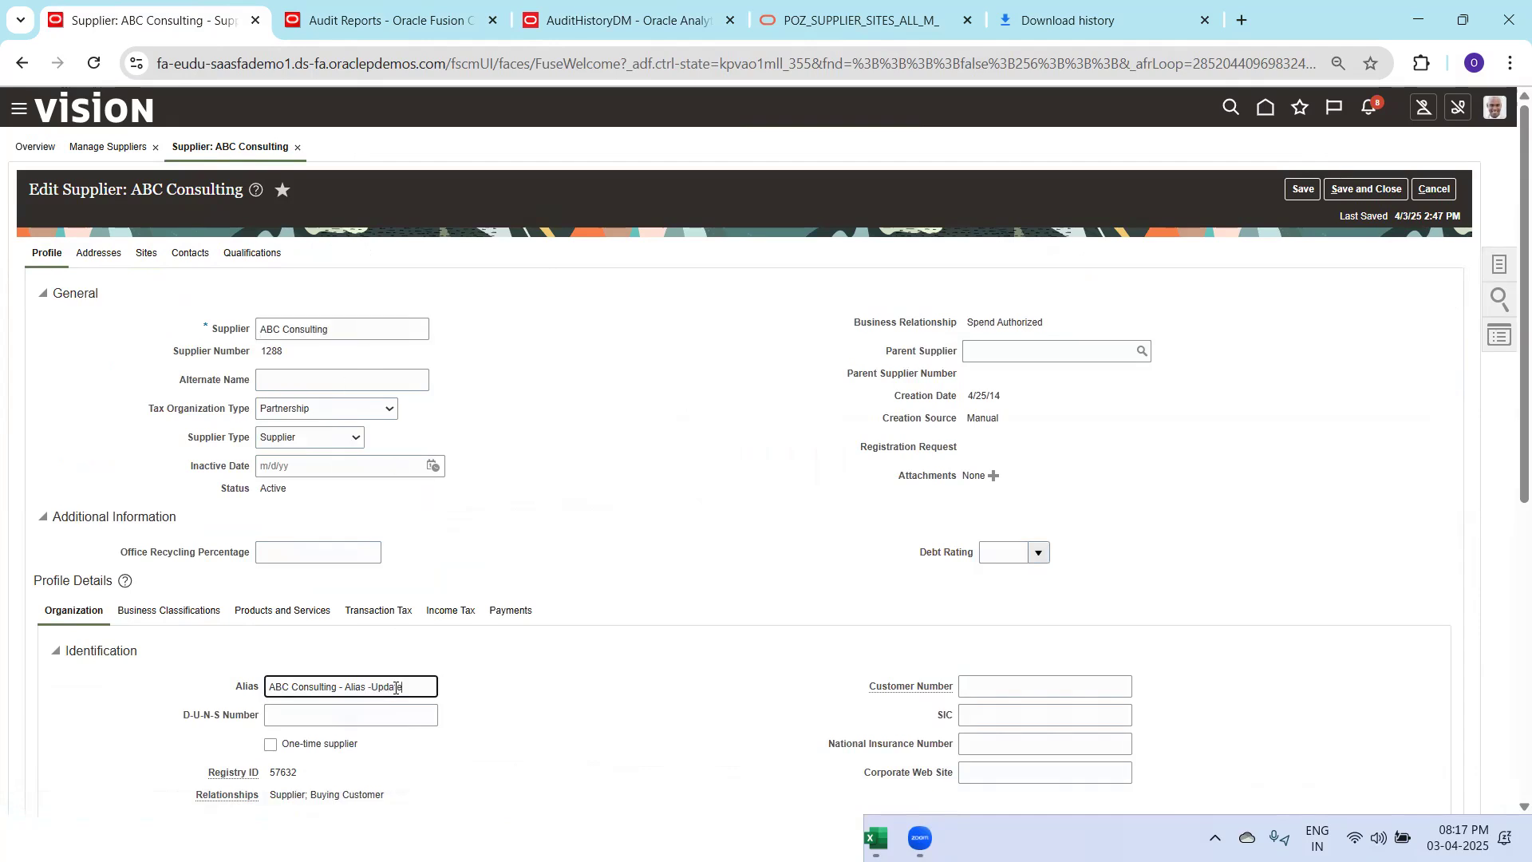
{"action": "type", "text": "-Updated"}
{"action": "left_click", "coordinate": [1303, 190]}
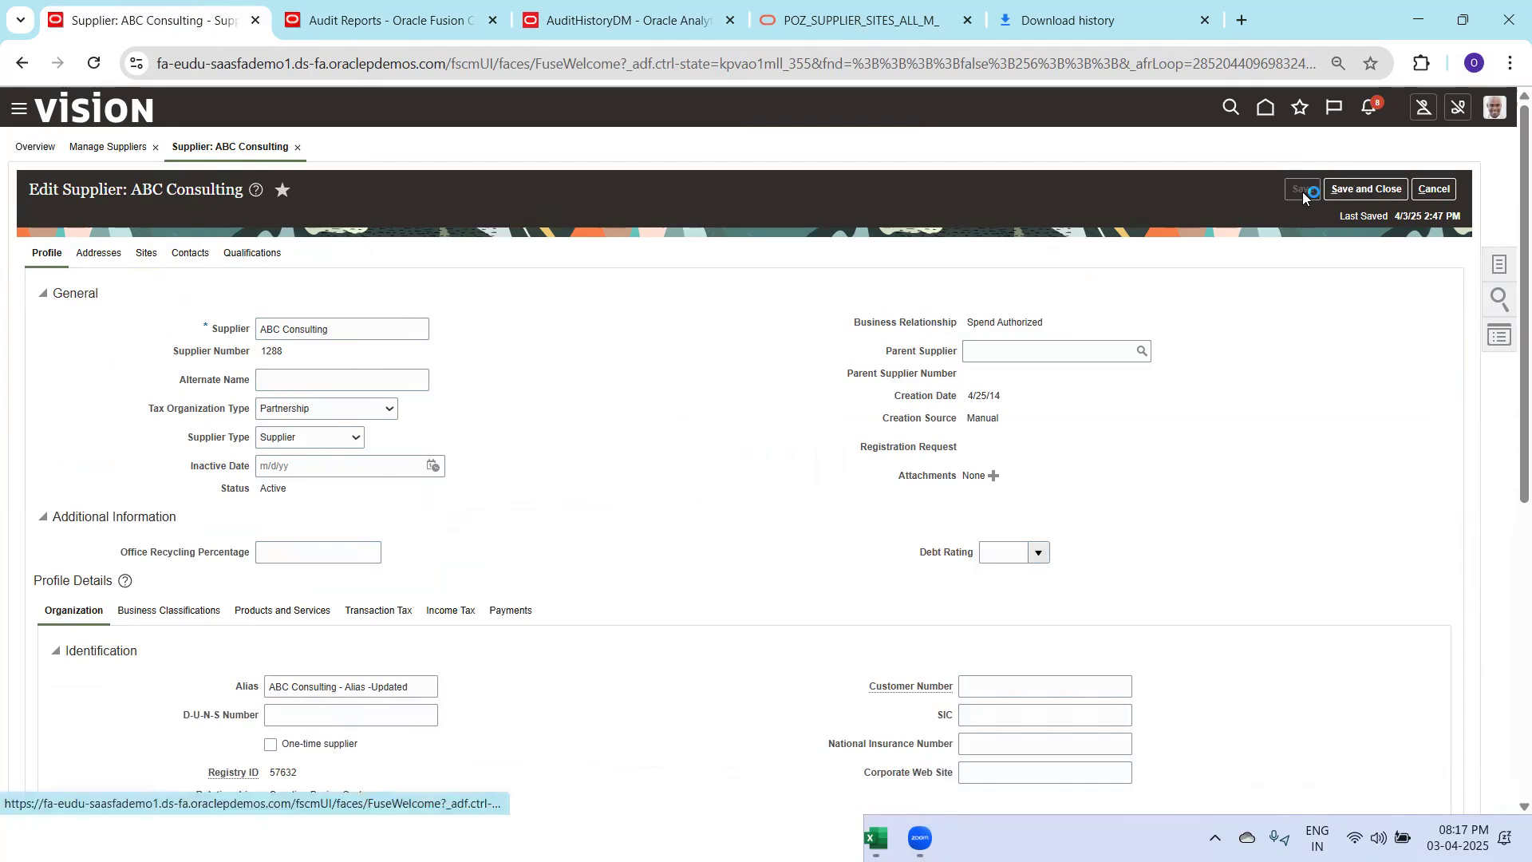
{"action": "key", "text": "ctrl+Tab"}
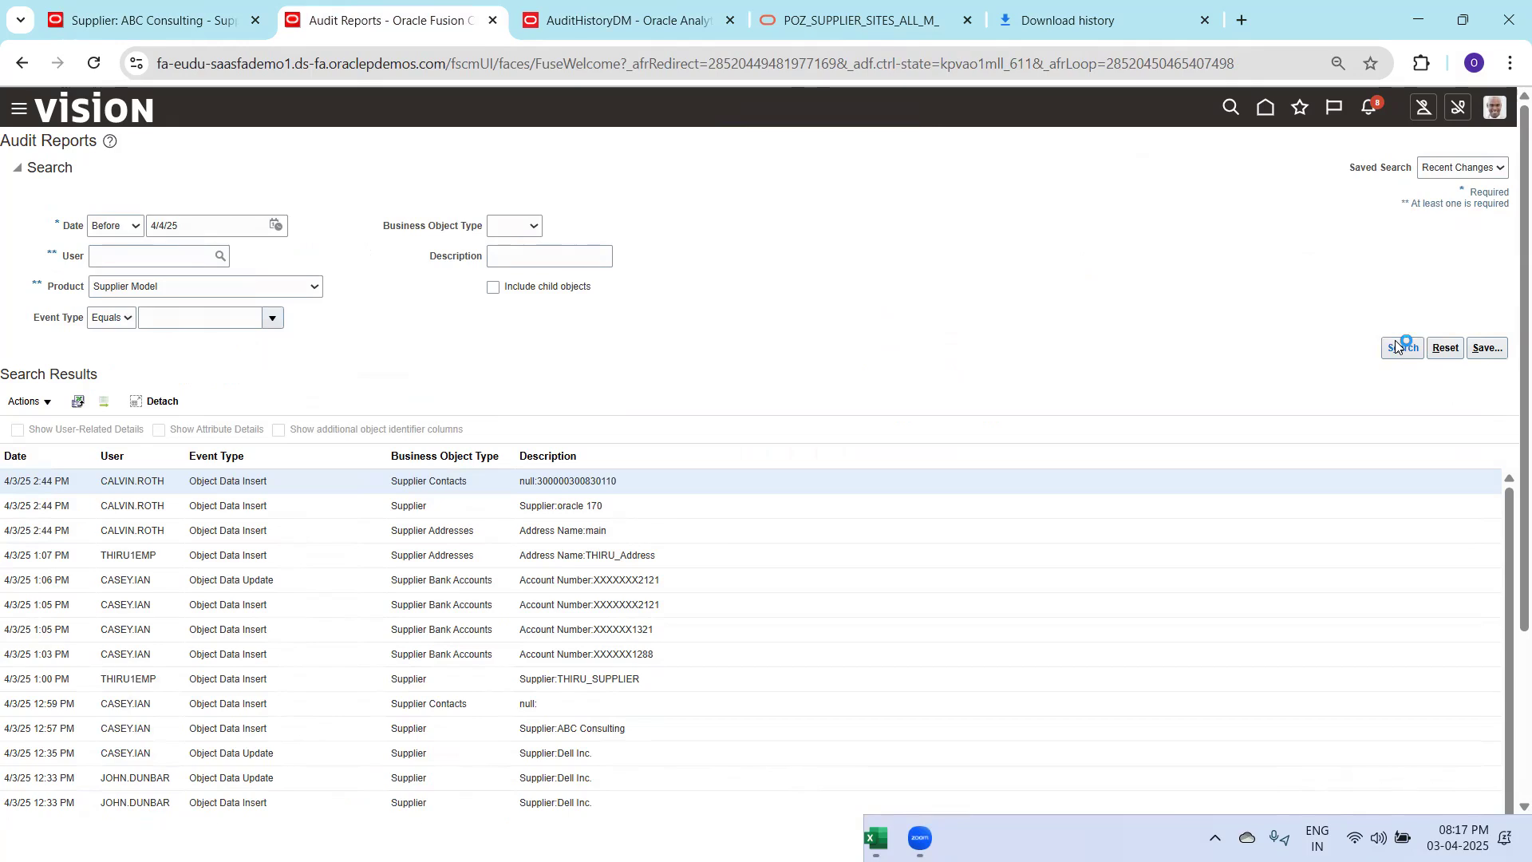
Restrict the Supplier Model audit results to one user picked in the Search and Select: User dialog
{"action": "left_click", "coordinate": [177, 264]}
{"action": "type", "text": "John.dunbar"}
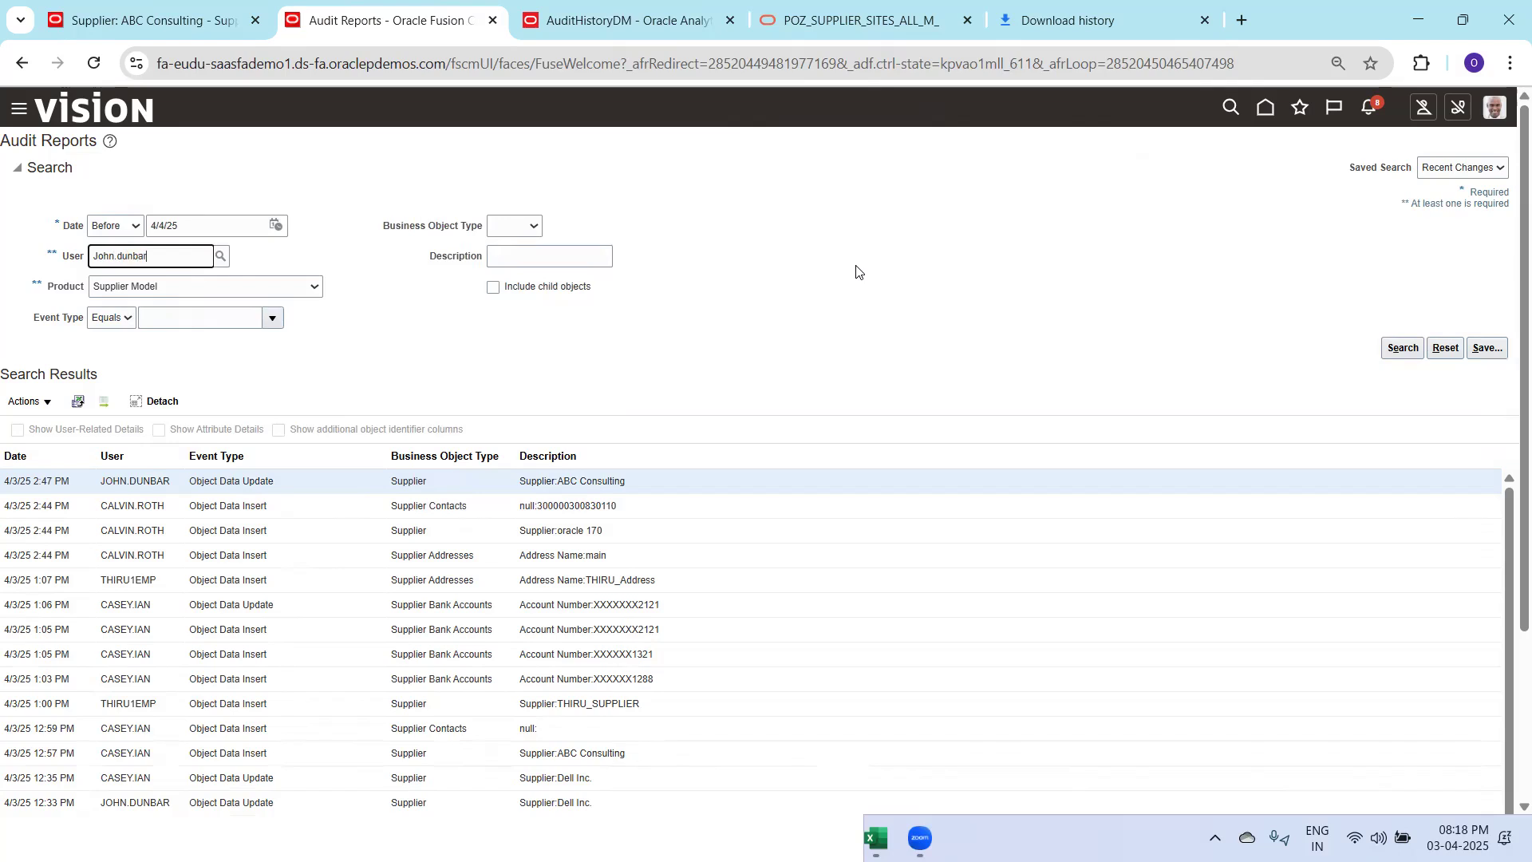
{"action": "left_click", "coordinate": [857, 271]}
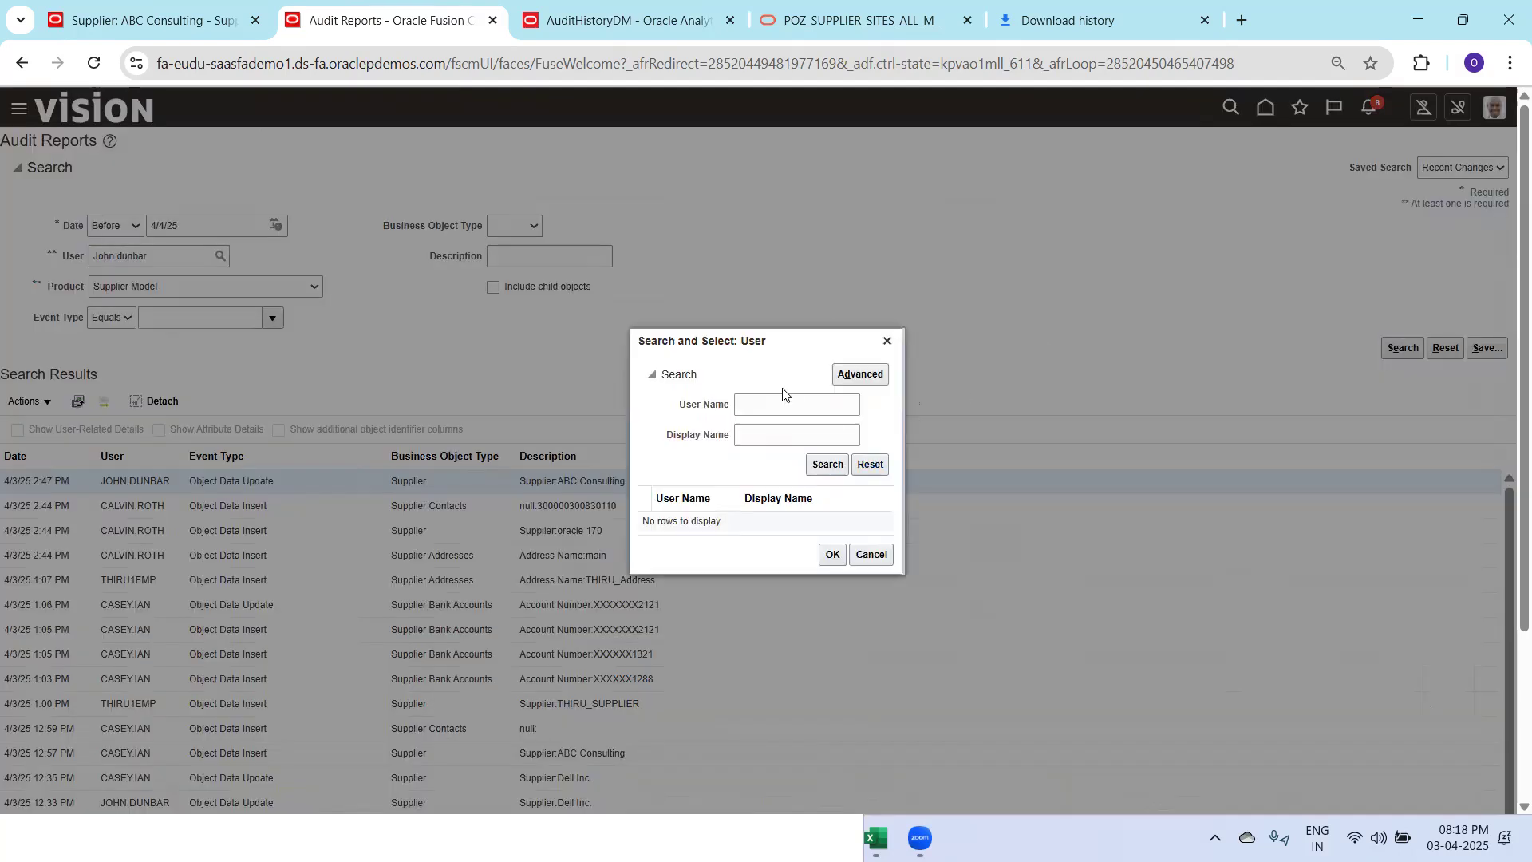
{"action": "left_click", "coordinate": [772, 401]}
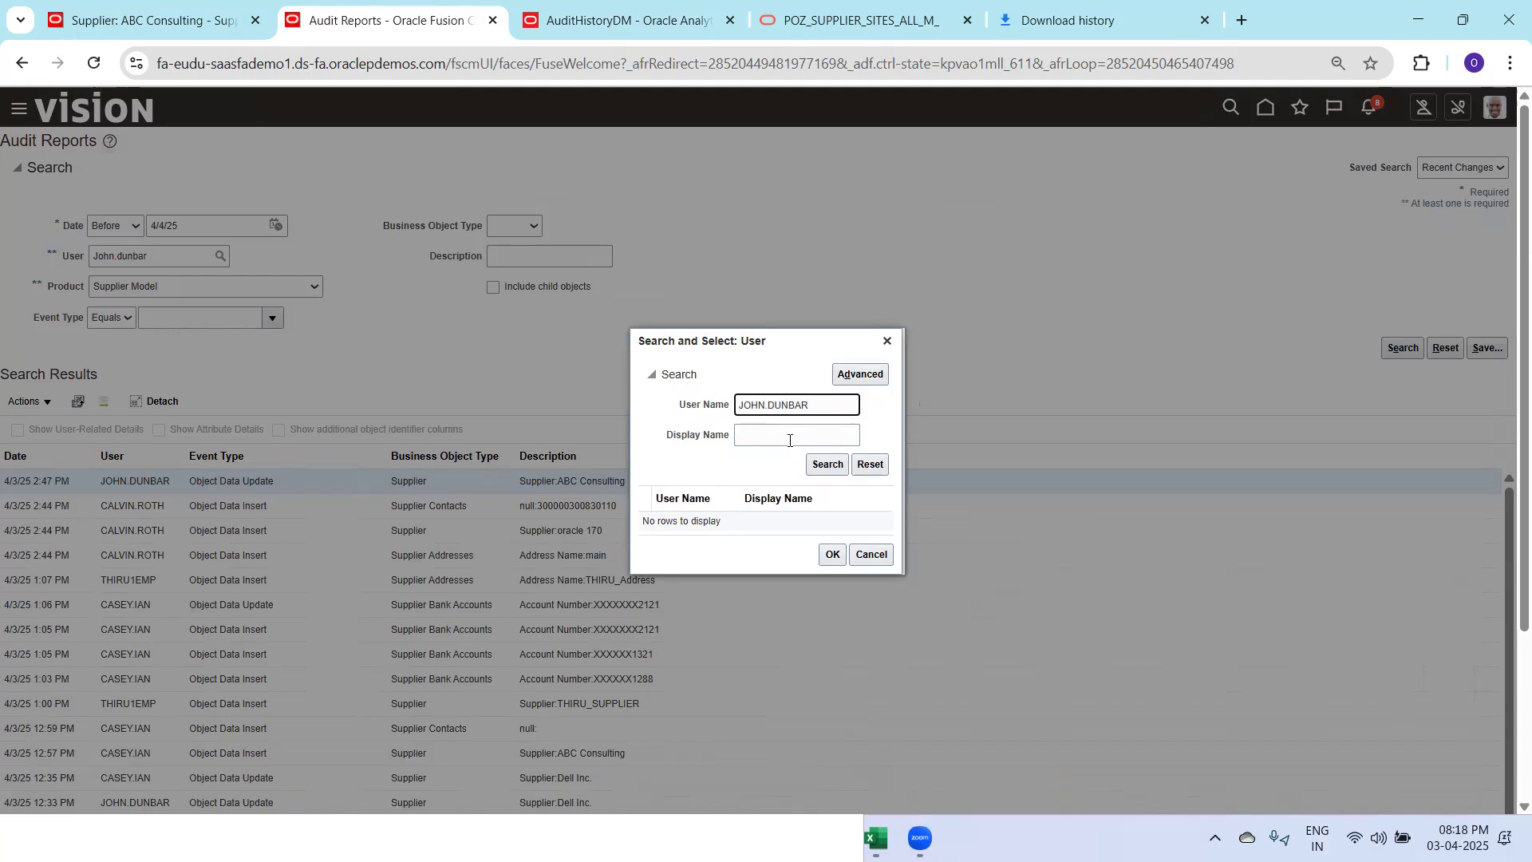
{"action": "left_click", "coordinate": [838, 466]}
{"action": "double_click", "coordinate": [794, 407]}
{"action": "type", "text": "JOHN"}
{"action": "left_click", "coordinate": [828, 469]}
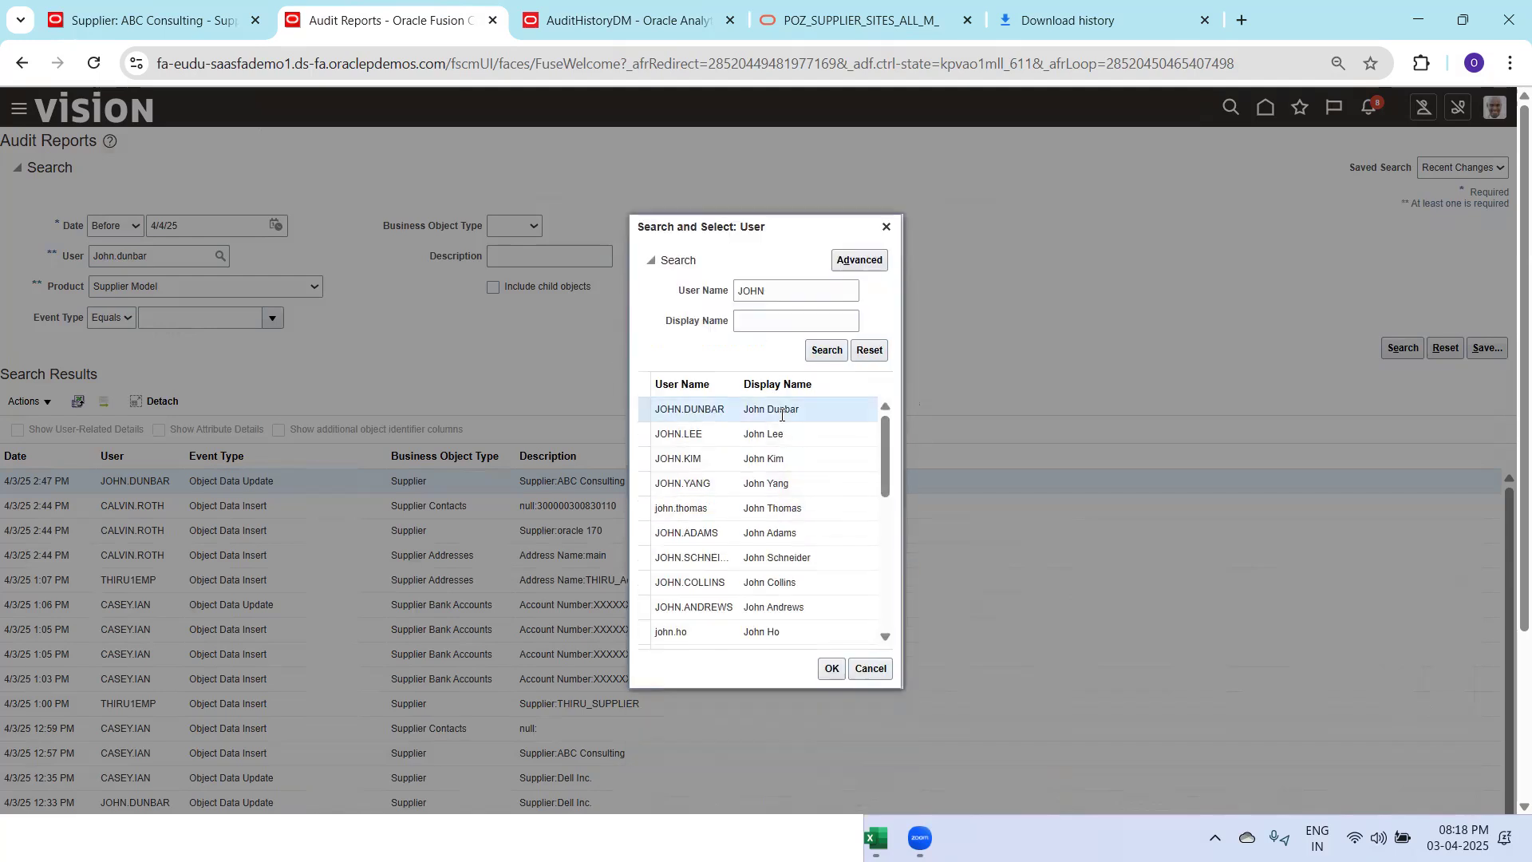
{"action": "left_click", "coordinate": [832, 669]}
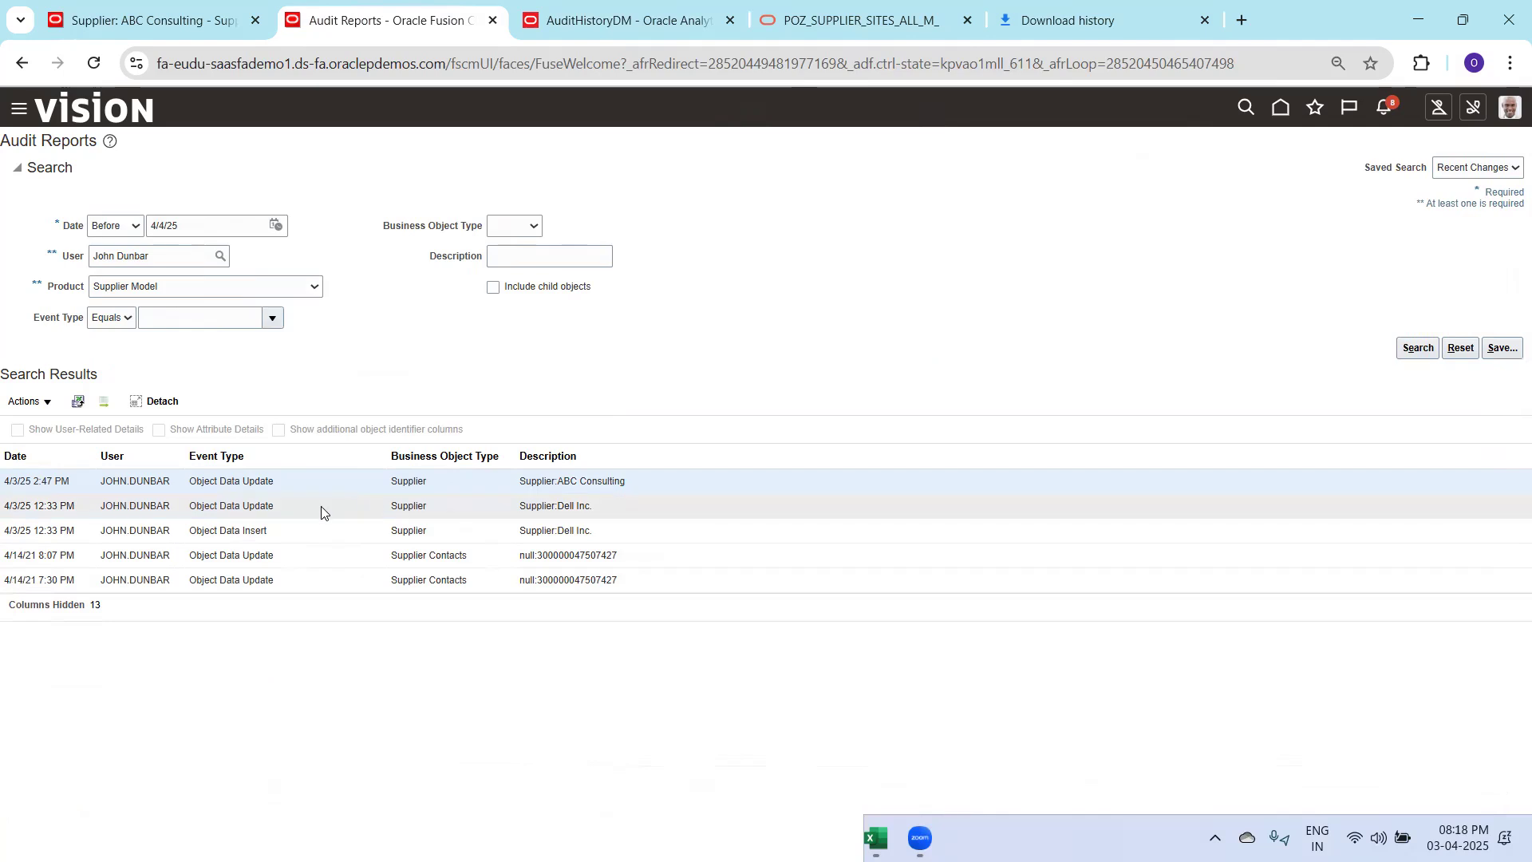
Create a new ABC Consulting contact with first name Test
{"action": "left_click", "coordinate": [151, 27]}
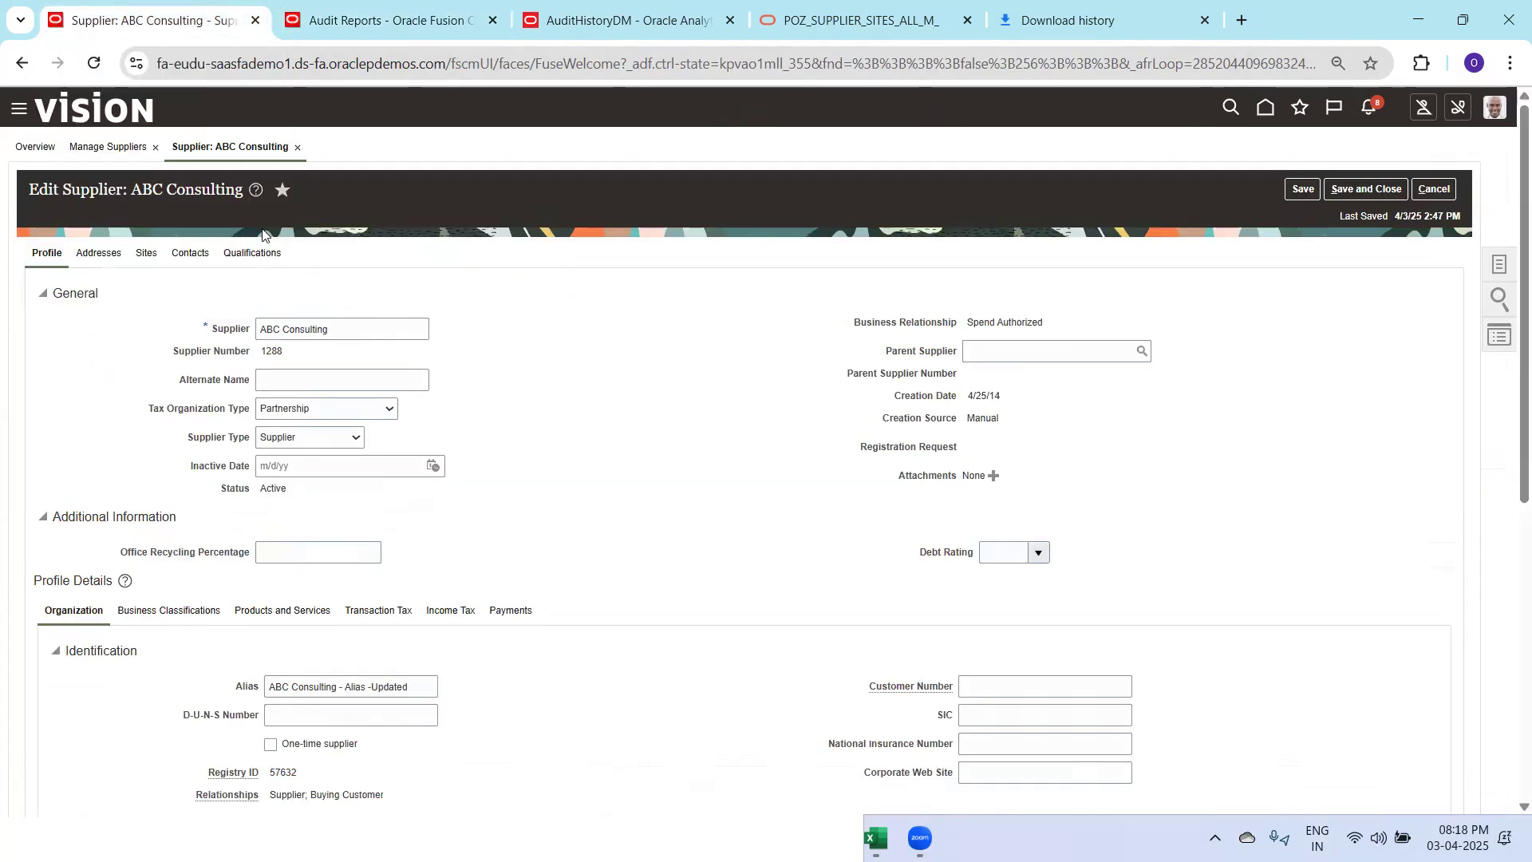
{"action": "left_click", "coordinate": [190, 253]}
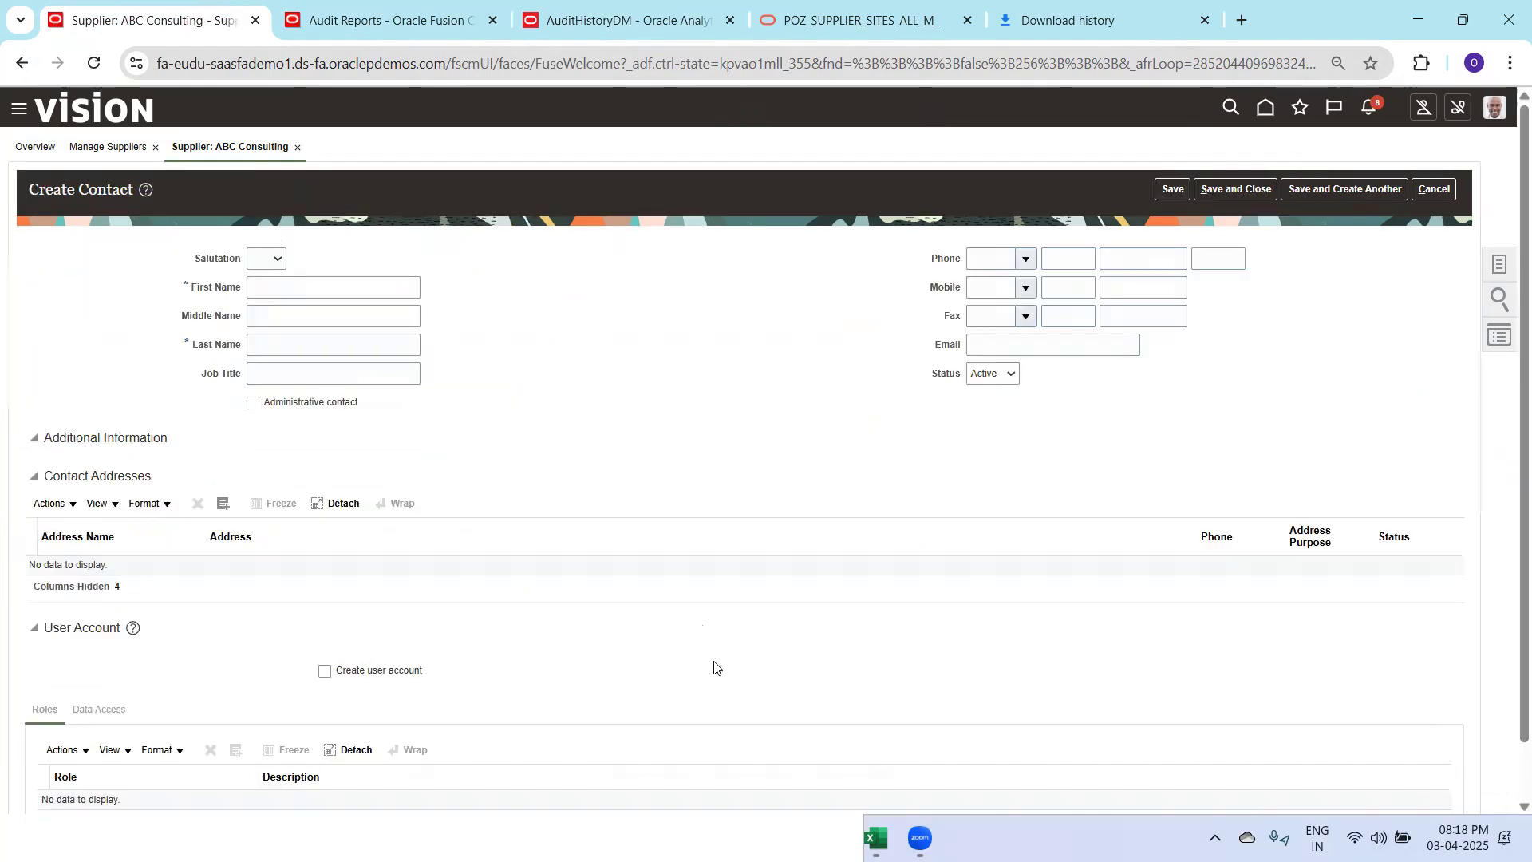
{"action": "left_click", "coordinate": [281, 261]}
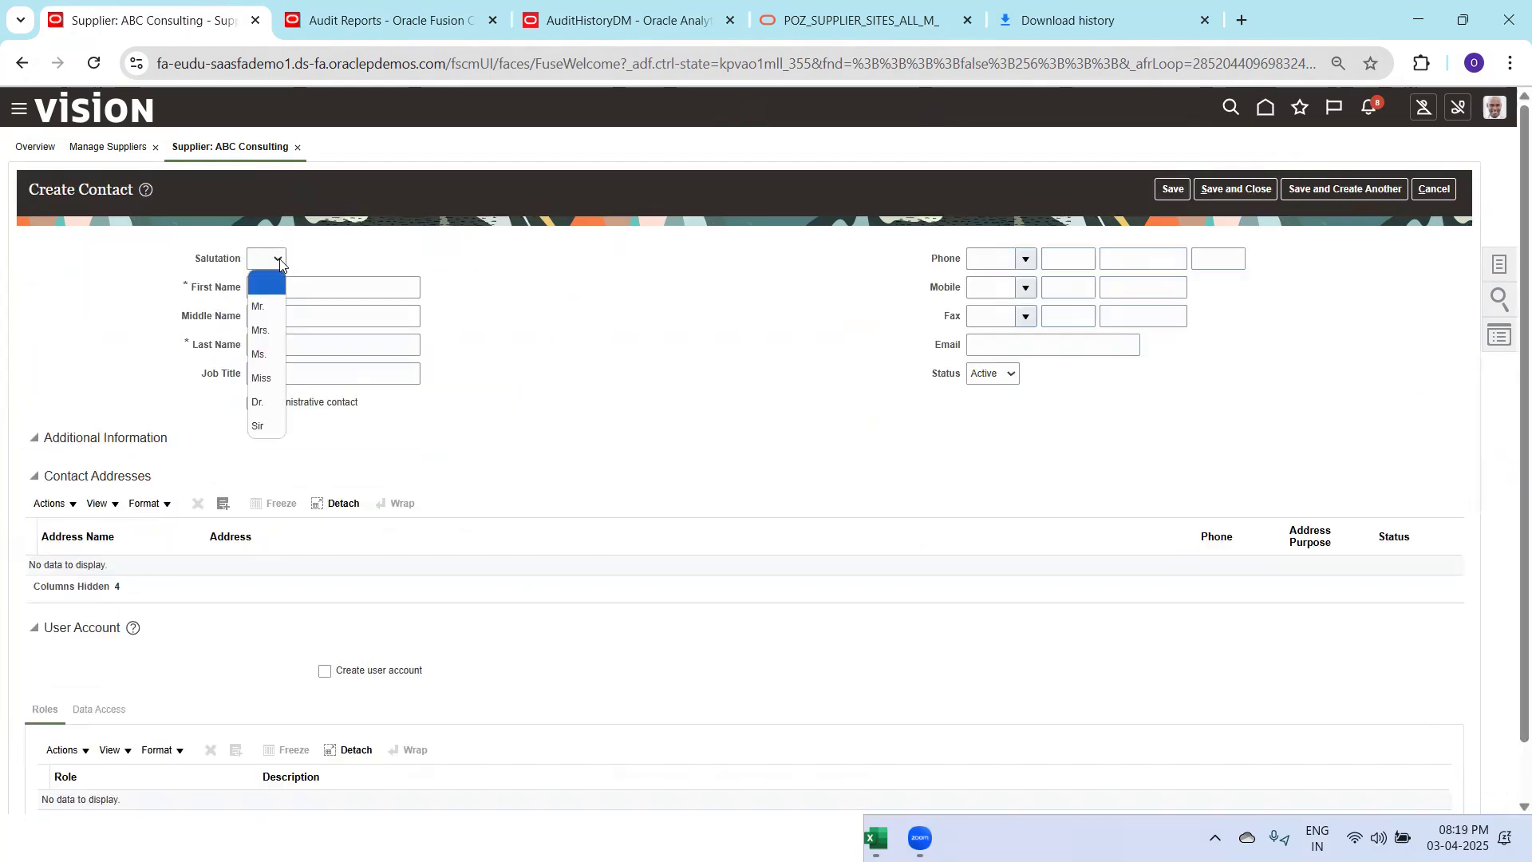
{"action": "left_click", "coordinate": [363, 284]}
{"action": "type", "text": "Test"}
{"action": "key", "text": "Tab"}
{"action": "key", "text": "Tab"}
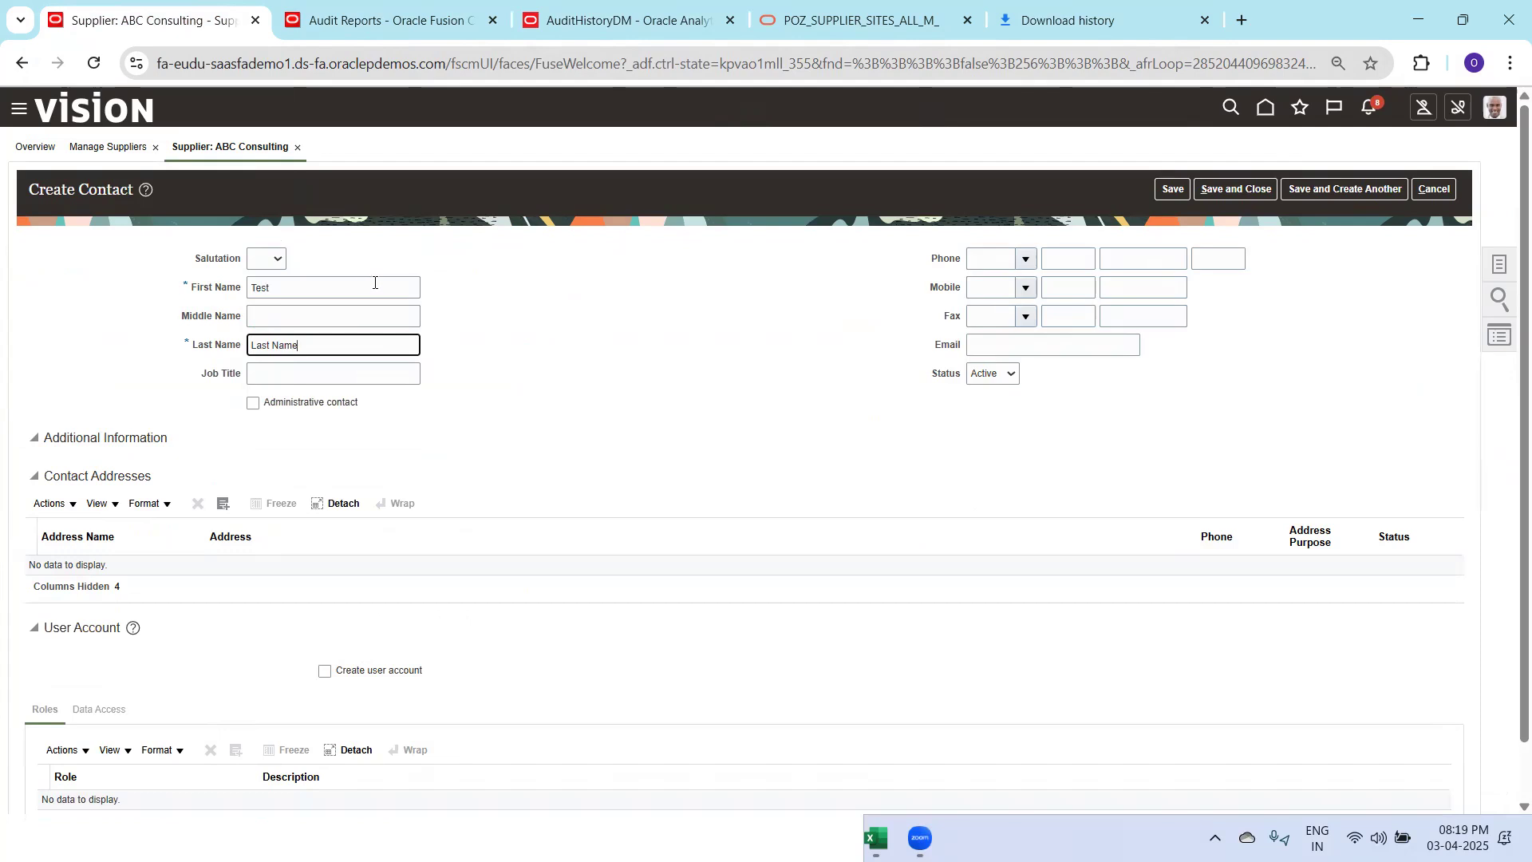
Save the contact and rerun the Audit Reports search to show its insert
{"action": "left_click", "coordinate": [1258, 188]}
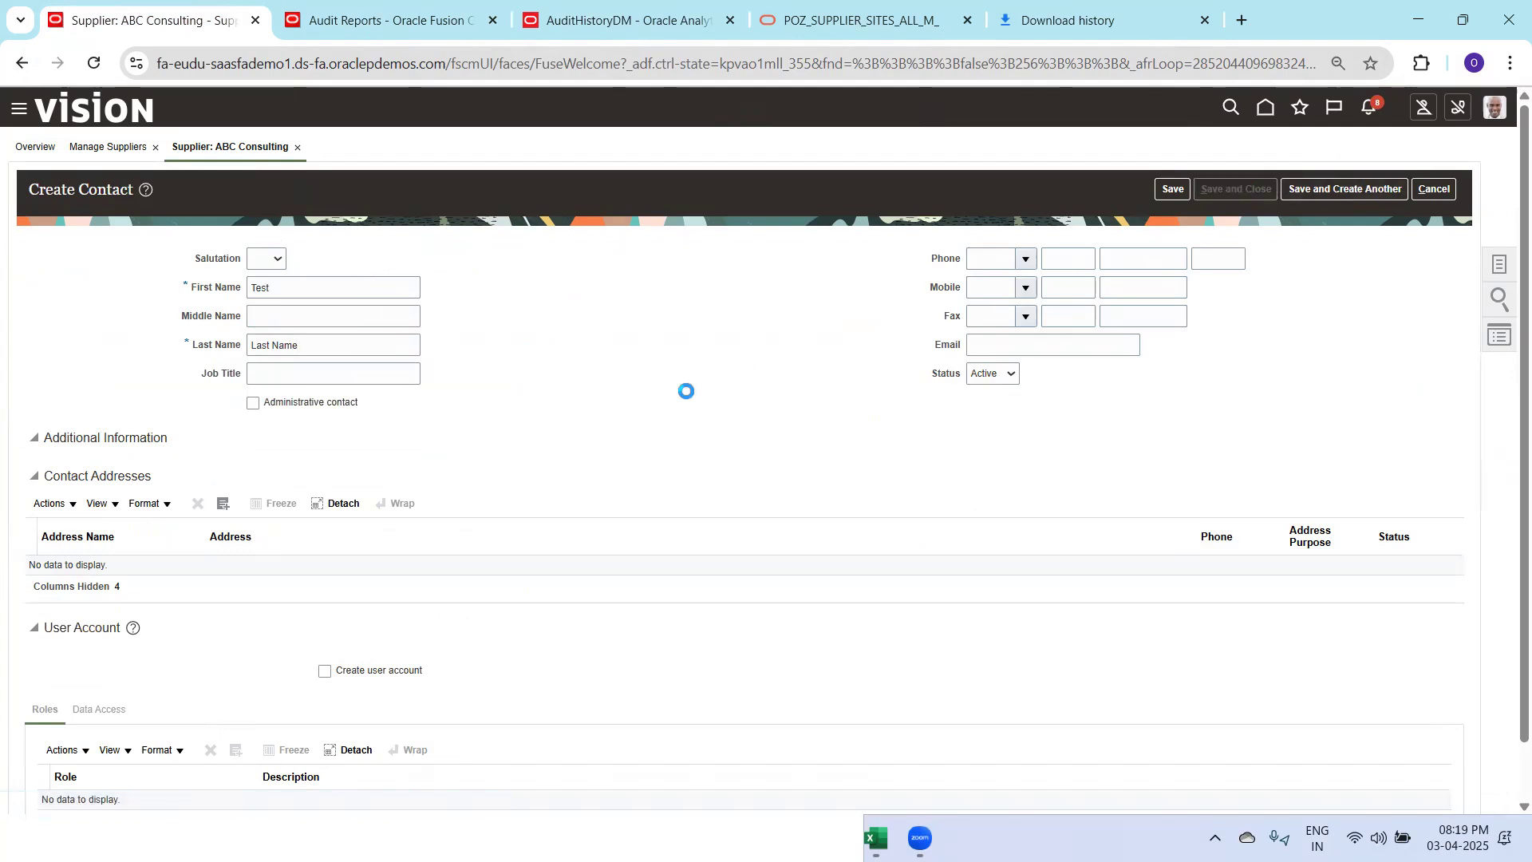
{"action": "key", "text": "ctrl+Tab"}
{"action": "left_click", "coordinate": [1418, 349]}
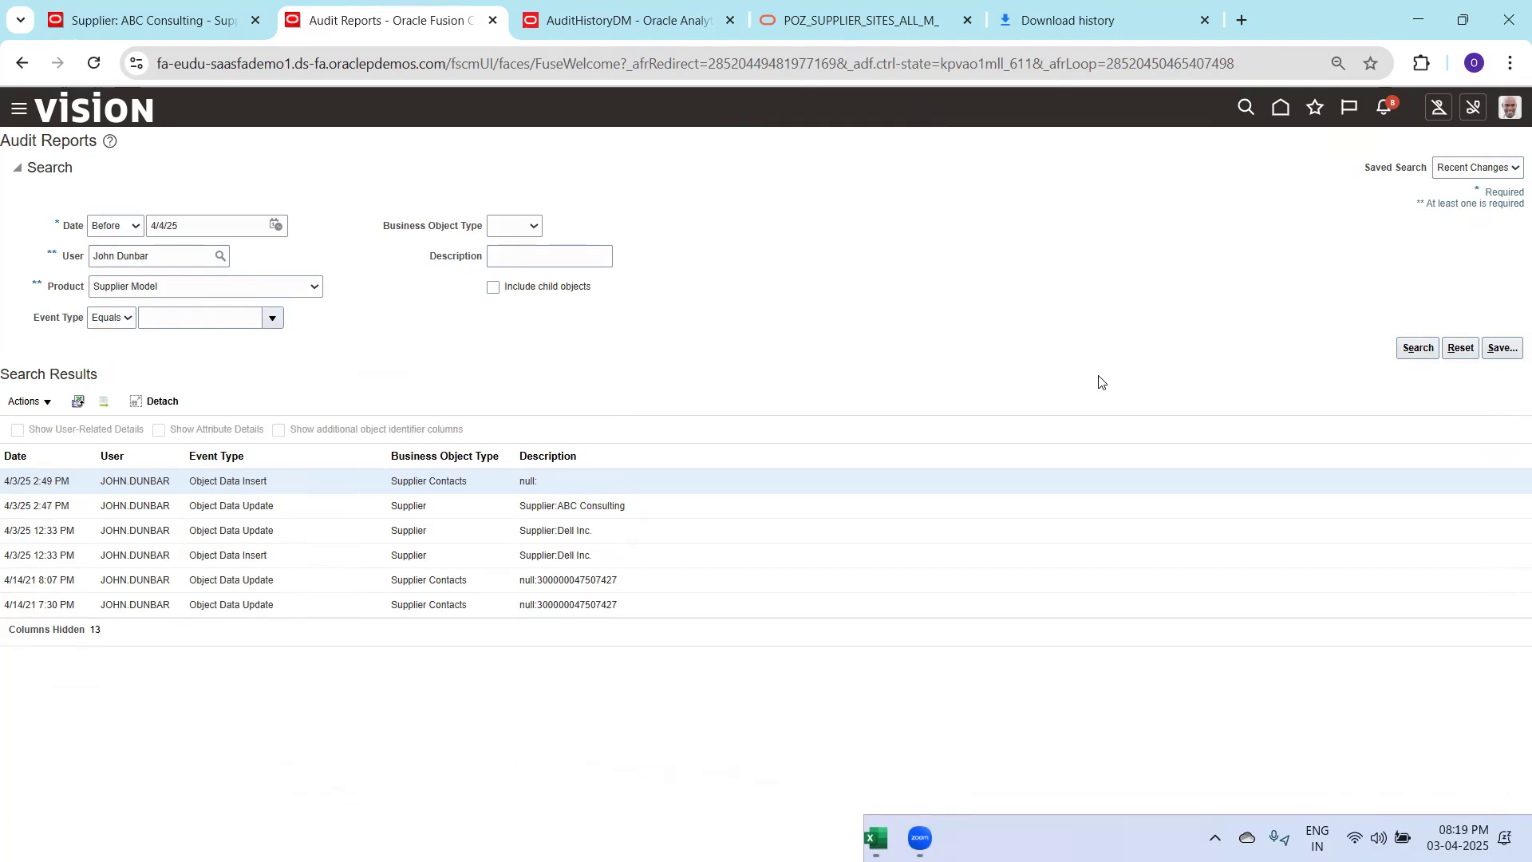
Open ABC Consulting's first contact for editing and enter New as its middle name
{"action": "double_click", "coordinate": [264, 485]}
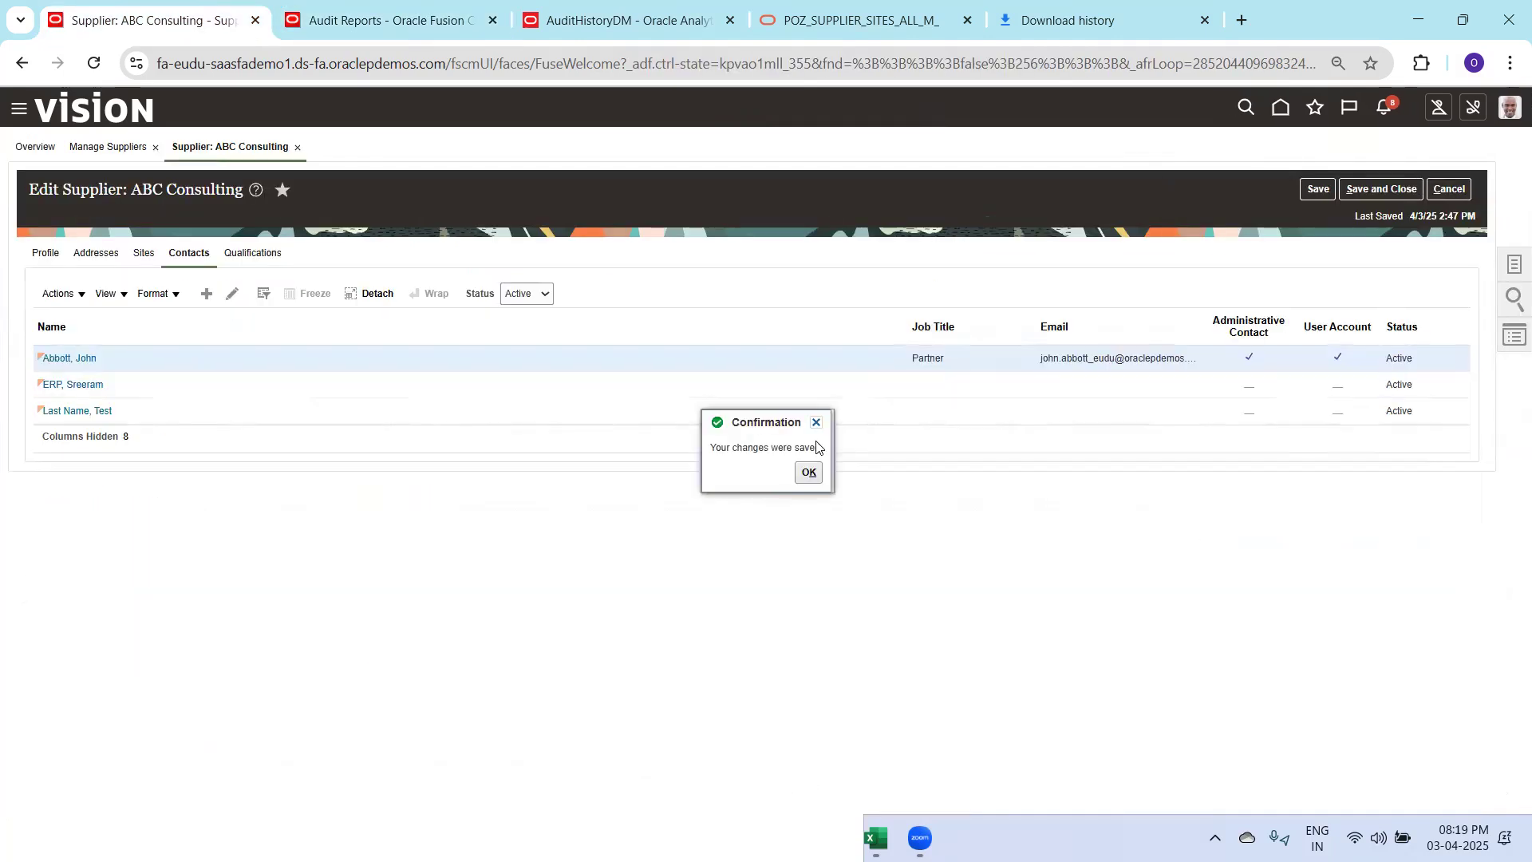
{"action": "left_click", "coordinate": [808, 474]}
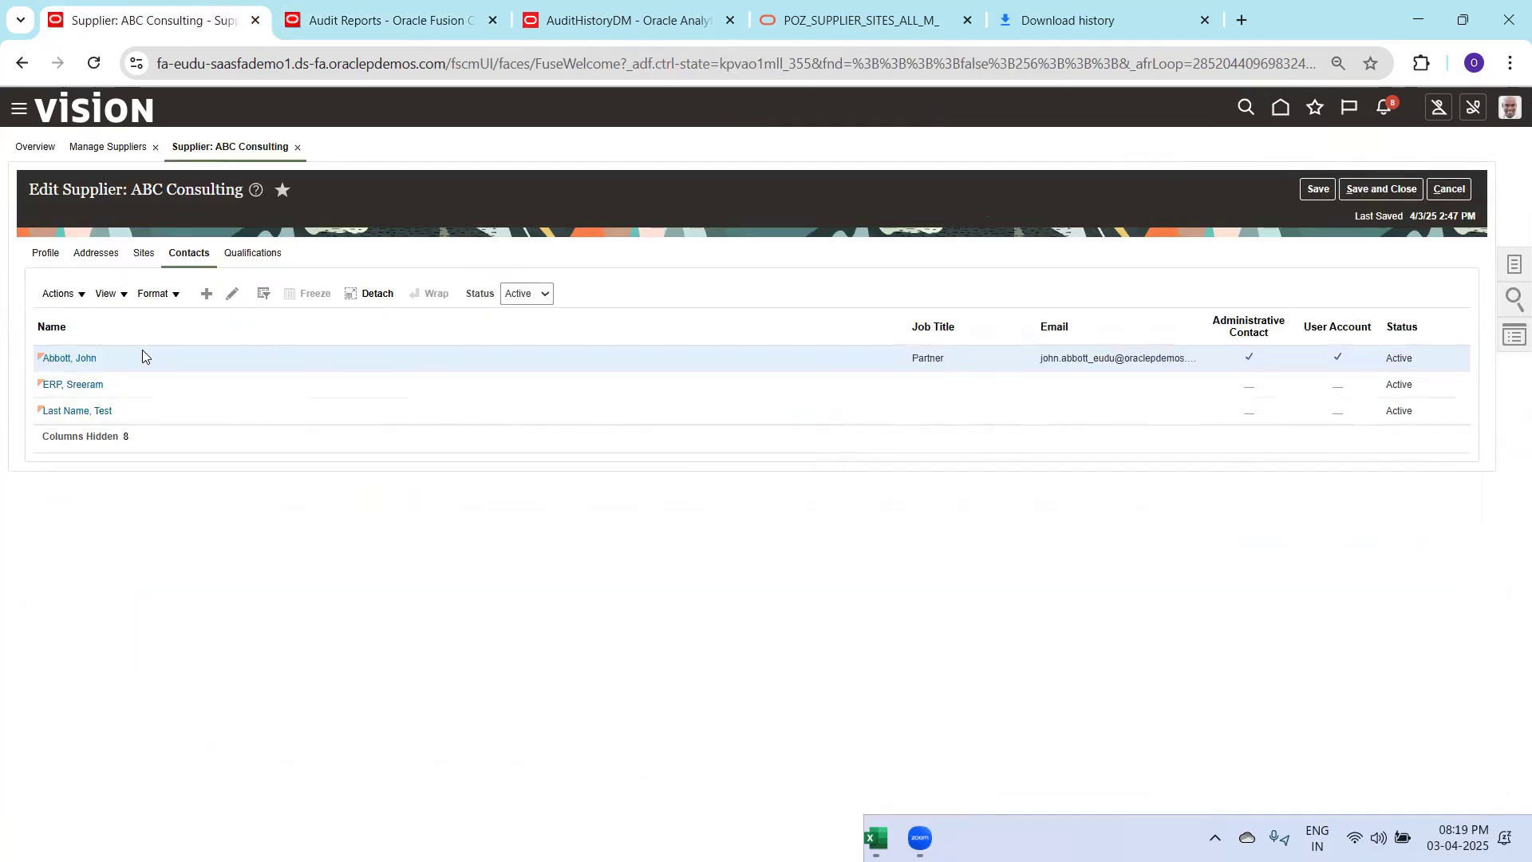
{"action": "left_click", "coordinate": [61, 294]}
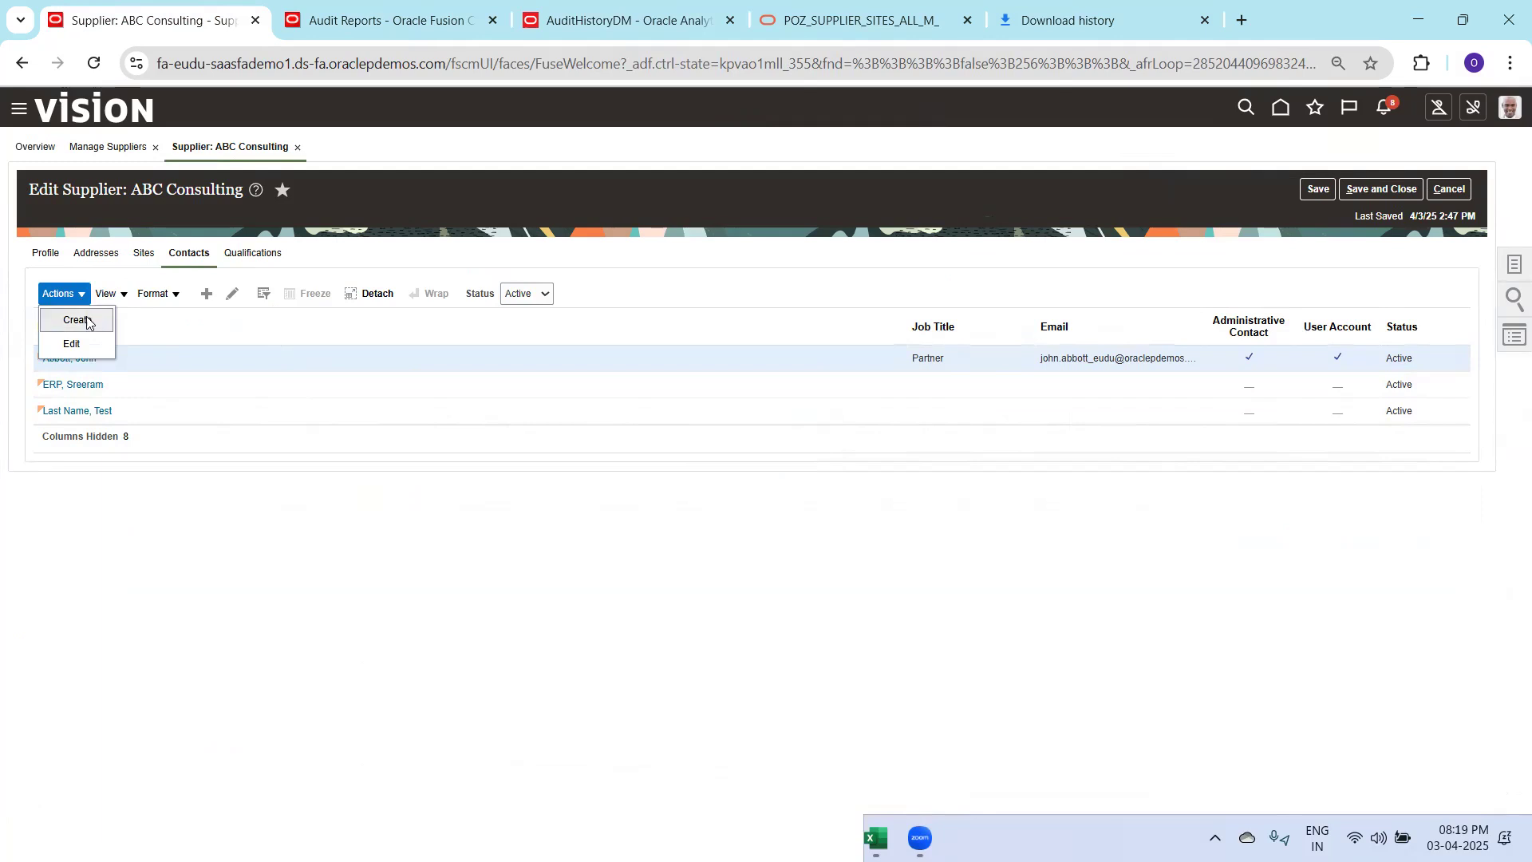
{"action": "left_click", "coordinate": [161, 351]}
{"action": "left_click", "coordinate": [232, 308]}
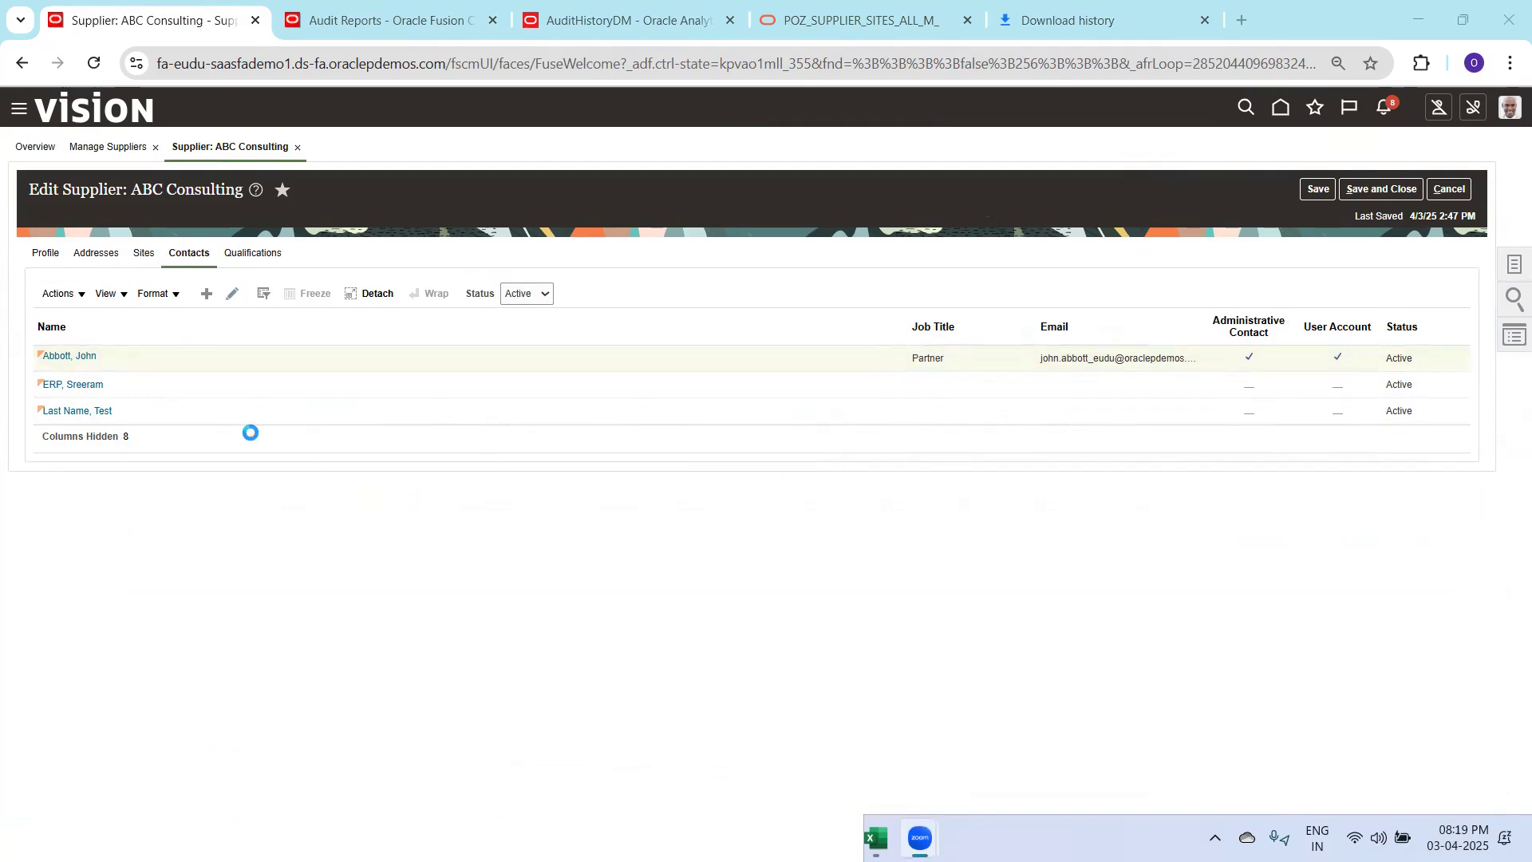
{"action": "left_click", "coordinate": [145, 405]}
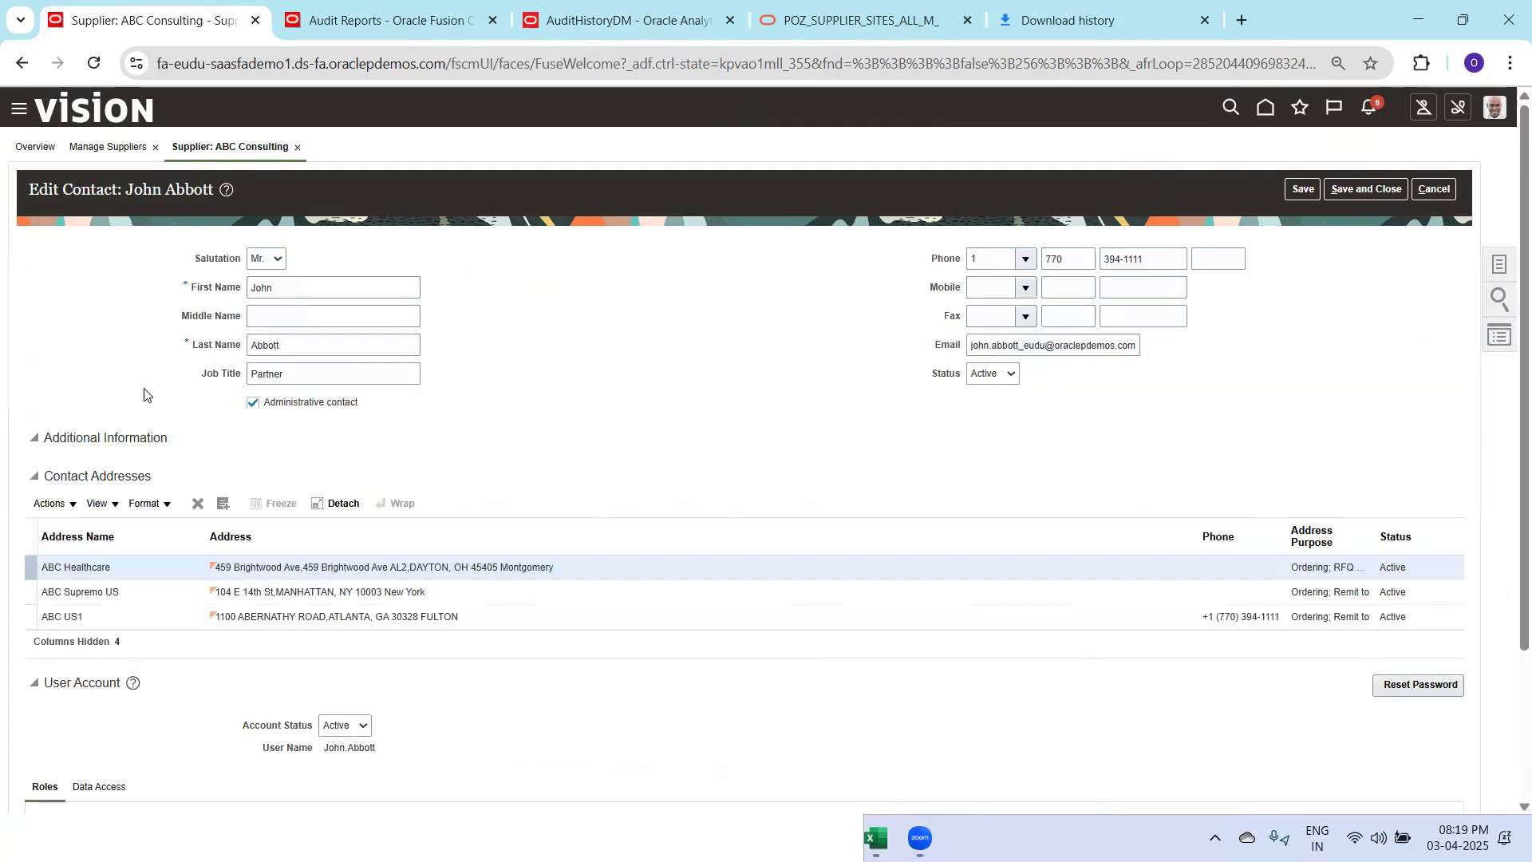
{"action": "left_click", "coordinate": [307, 314]}
Save the contact and rerun the audit search to list the update
{"action": "left_click", "coordinate": [1346, 192]}
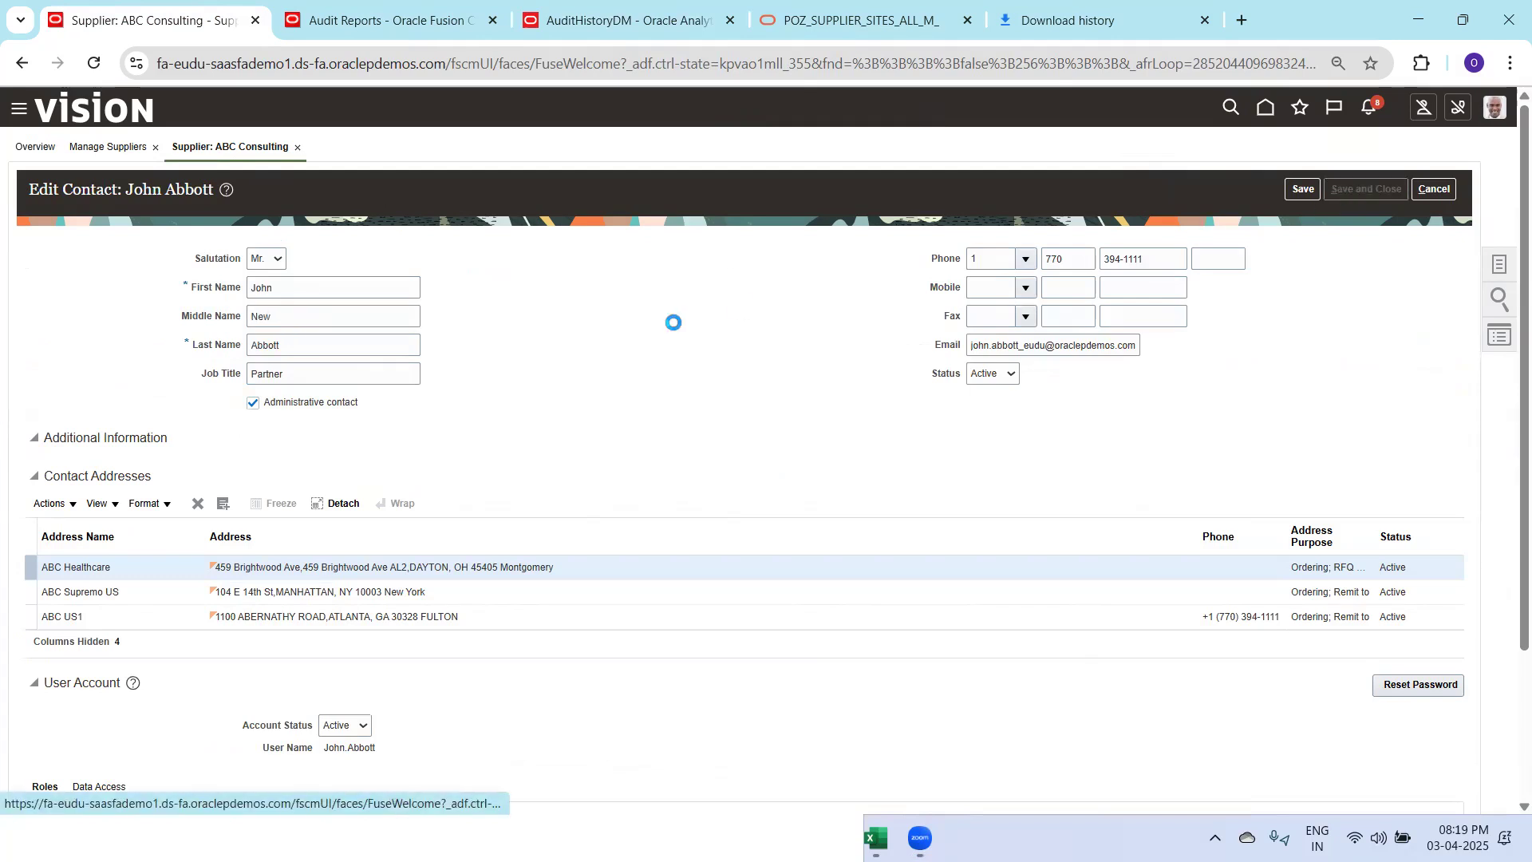
{"action": "key", "text": "ctrl+Tab"}
{"action": "left_click", "coordinate": [1402, 351]}
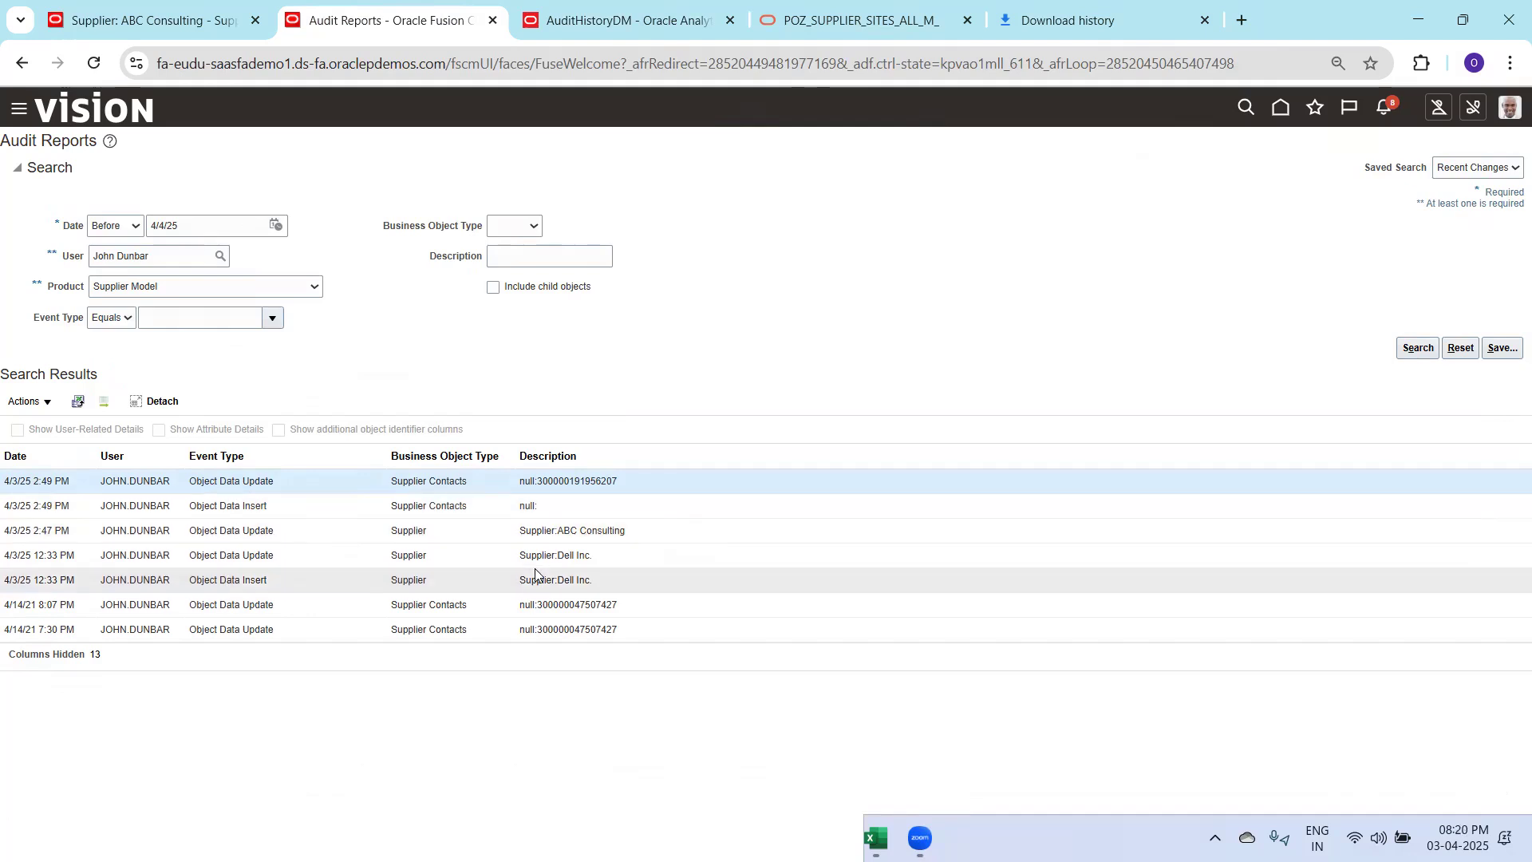
Select the Supplier Contacts insert row and move to the AuditHistoryDM data model tab
{"action": "left_click", "coordinate": [32, 402]}
{"action": "left_click", "coordinate": [214, 505]}
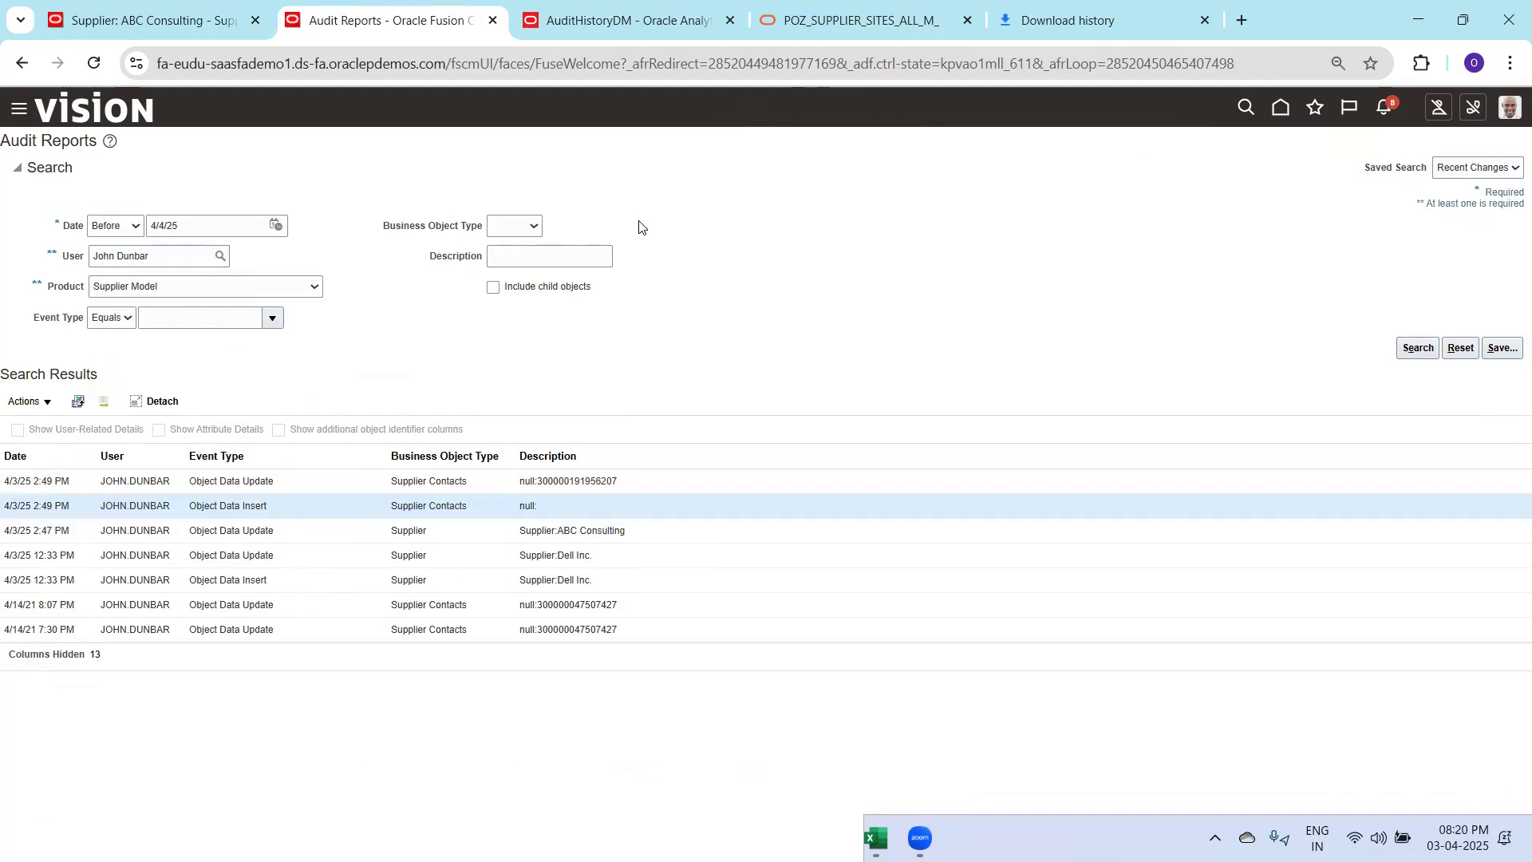
{"action": "key", "text": "ctrl+Tab"}
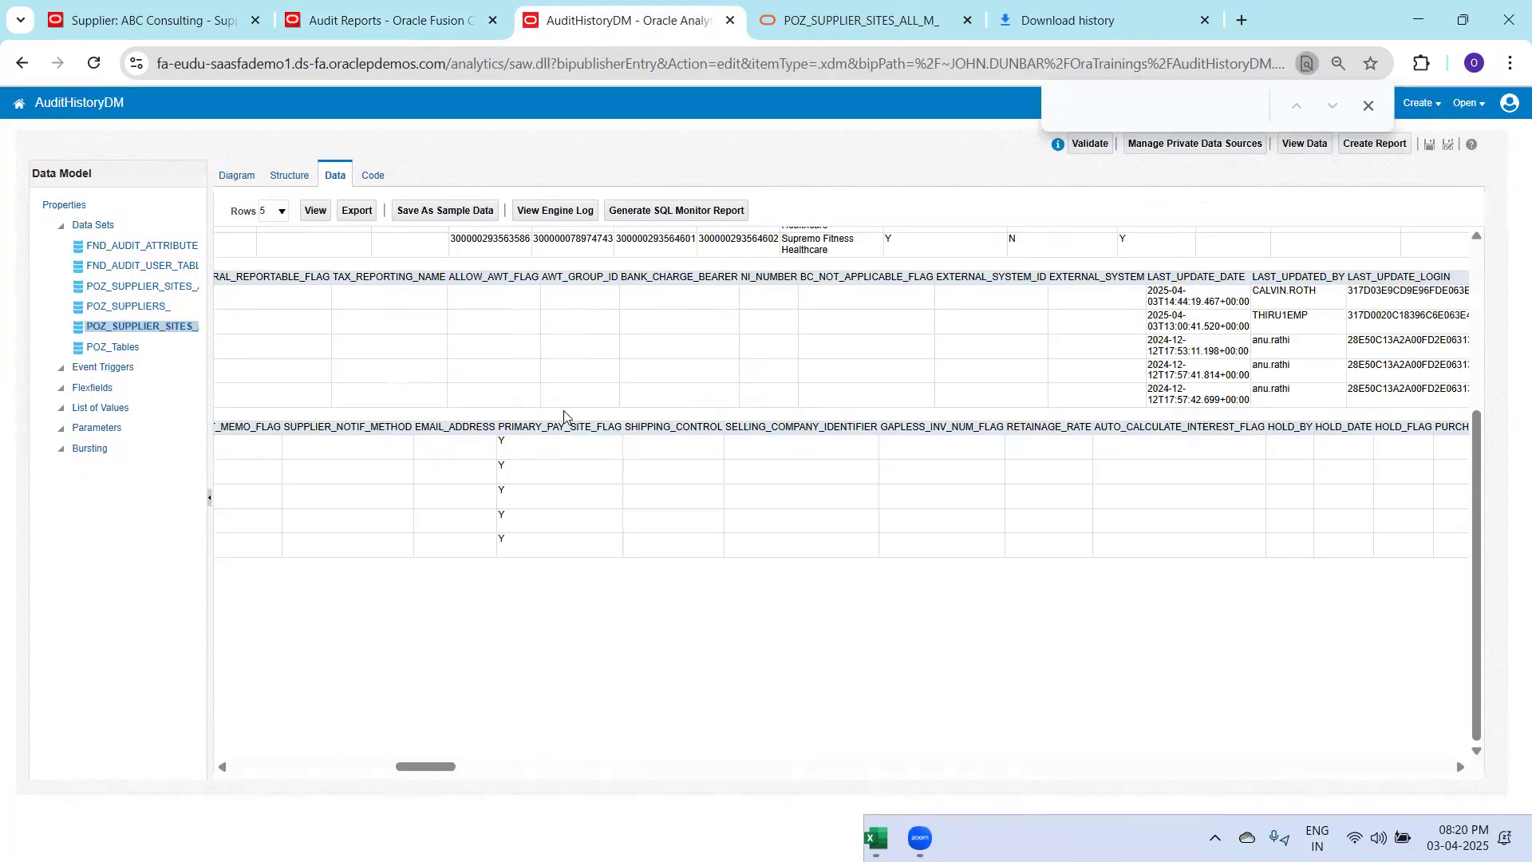
Find the POZ_SUPPLIER_CONTACTS_ table page in the documentation and copy its table name
{"action": "key", "text": "alt+Tab"}
{"action": "key", "text": "alt+Tab"}
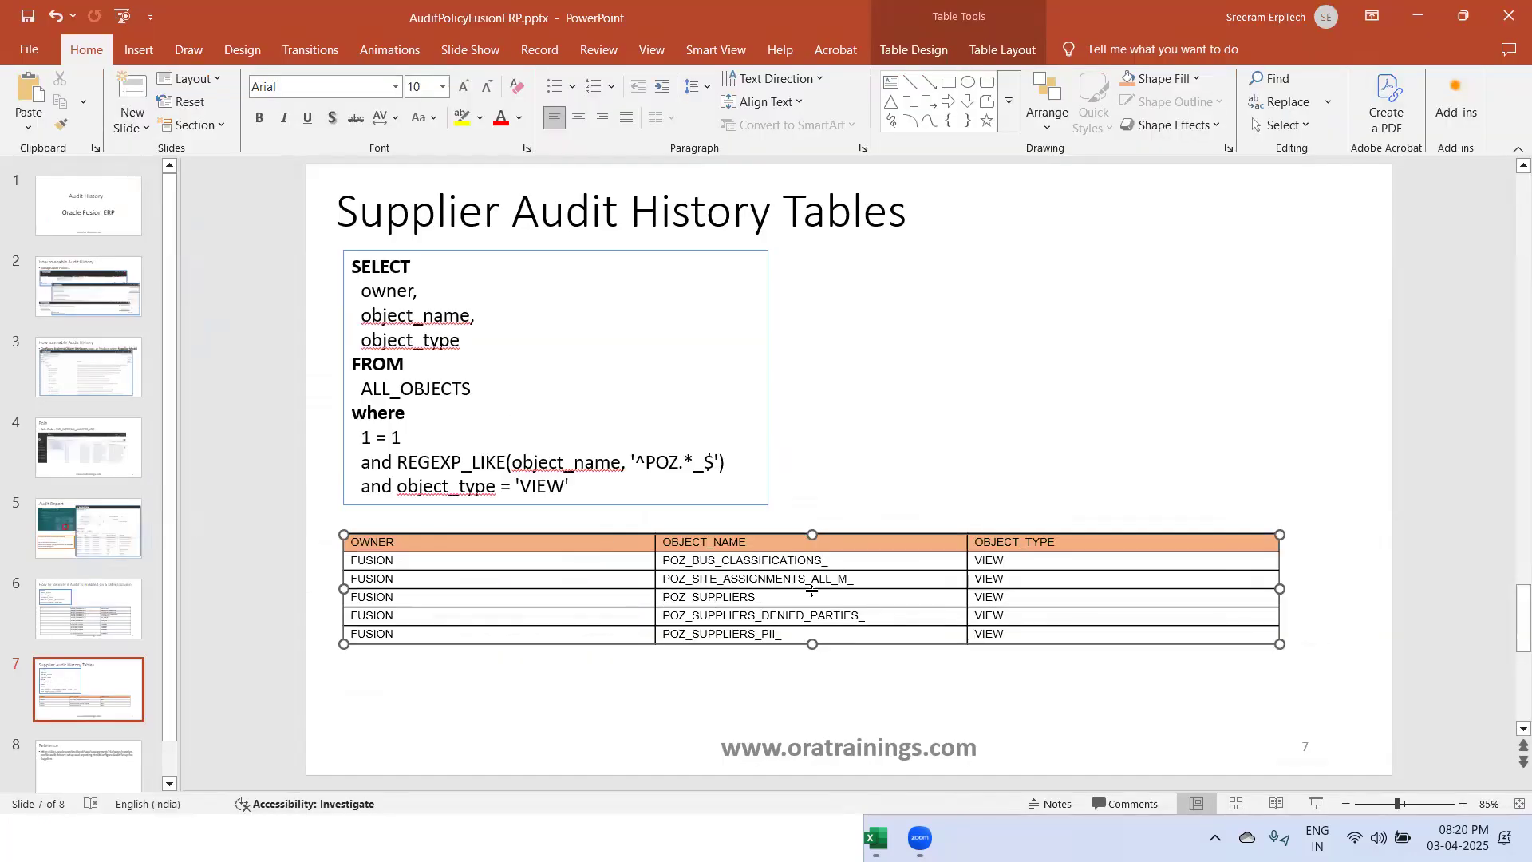
{"action": "key", "text": "alt+Tab"}
{"action": "key", "text": "ctrl+Tab"}
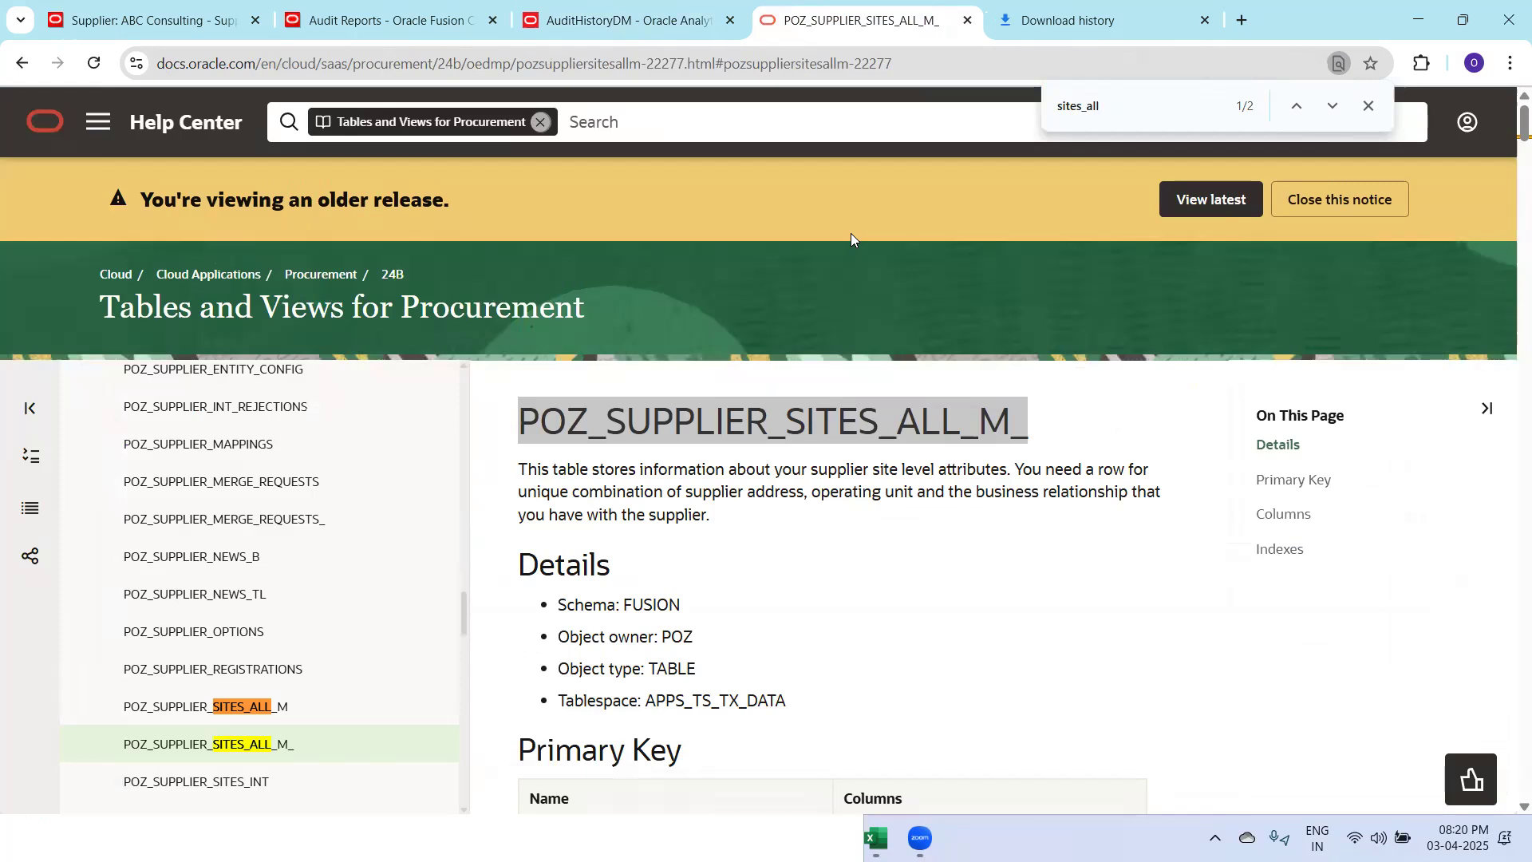
{"action": "key", "text": "ctrl+f"}
{"action": "type", "text": "contacts"}
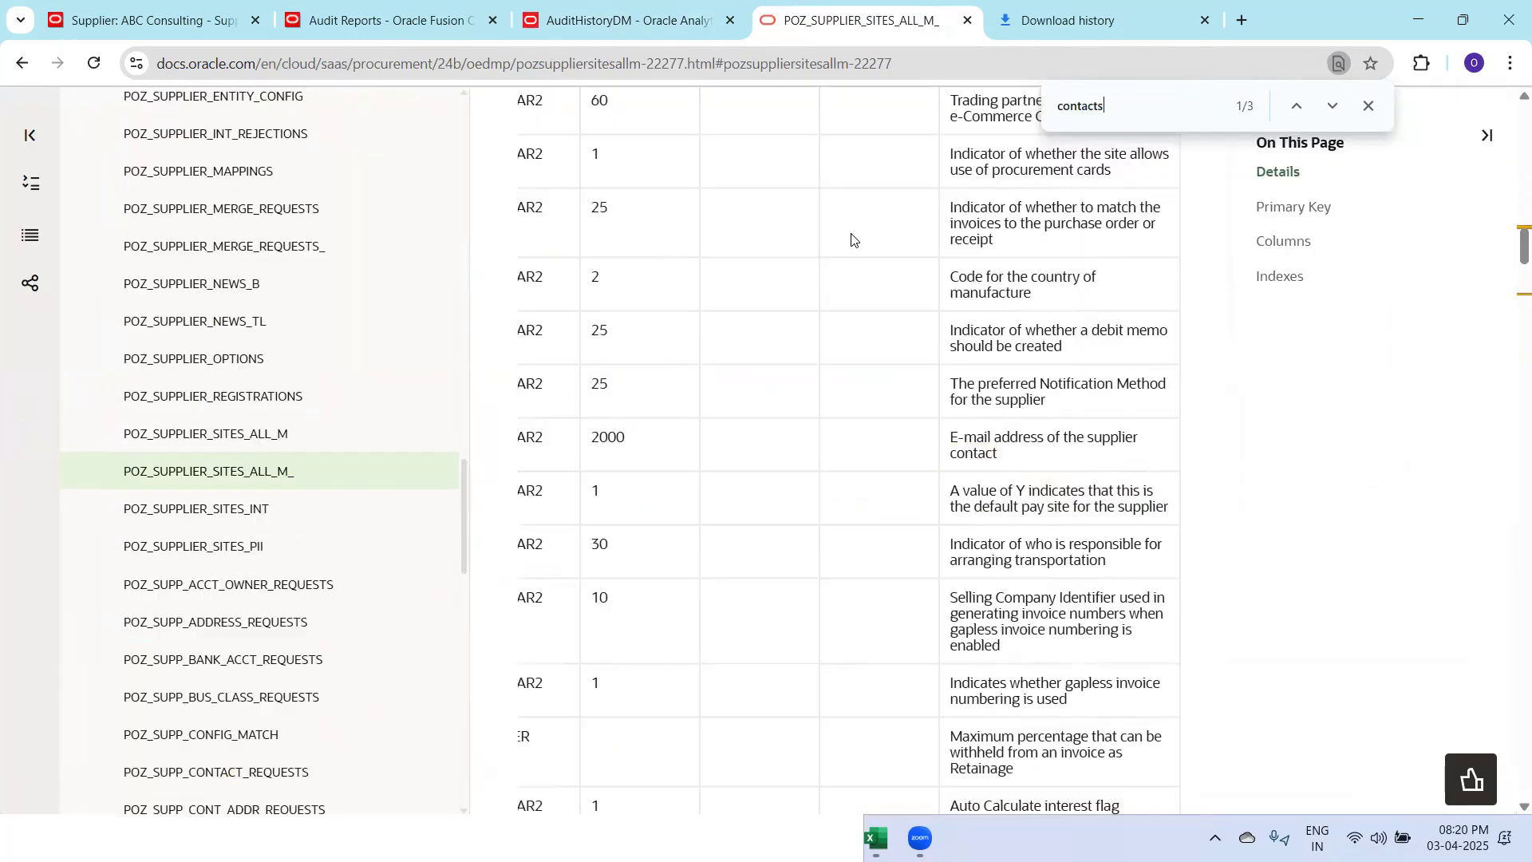
{"action": "key", "text": "BackSpace"}
{"action": "key", "text": "BackSpace"}
{"action": "key", "text": "ctrl+f"}
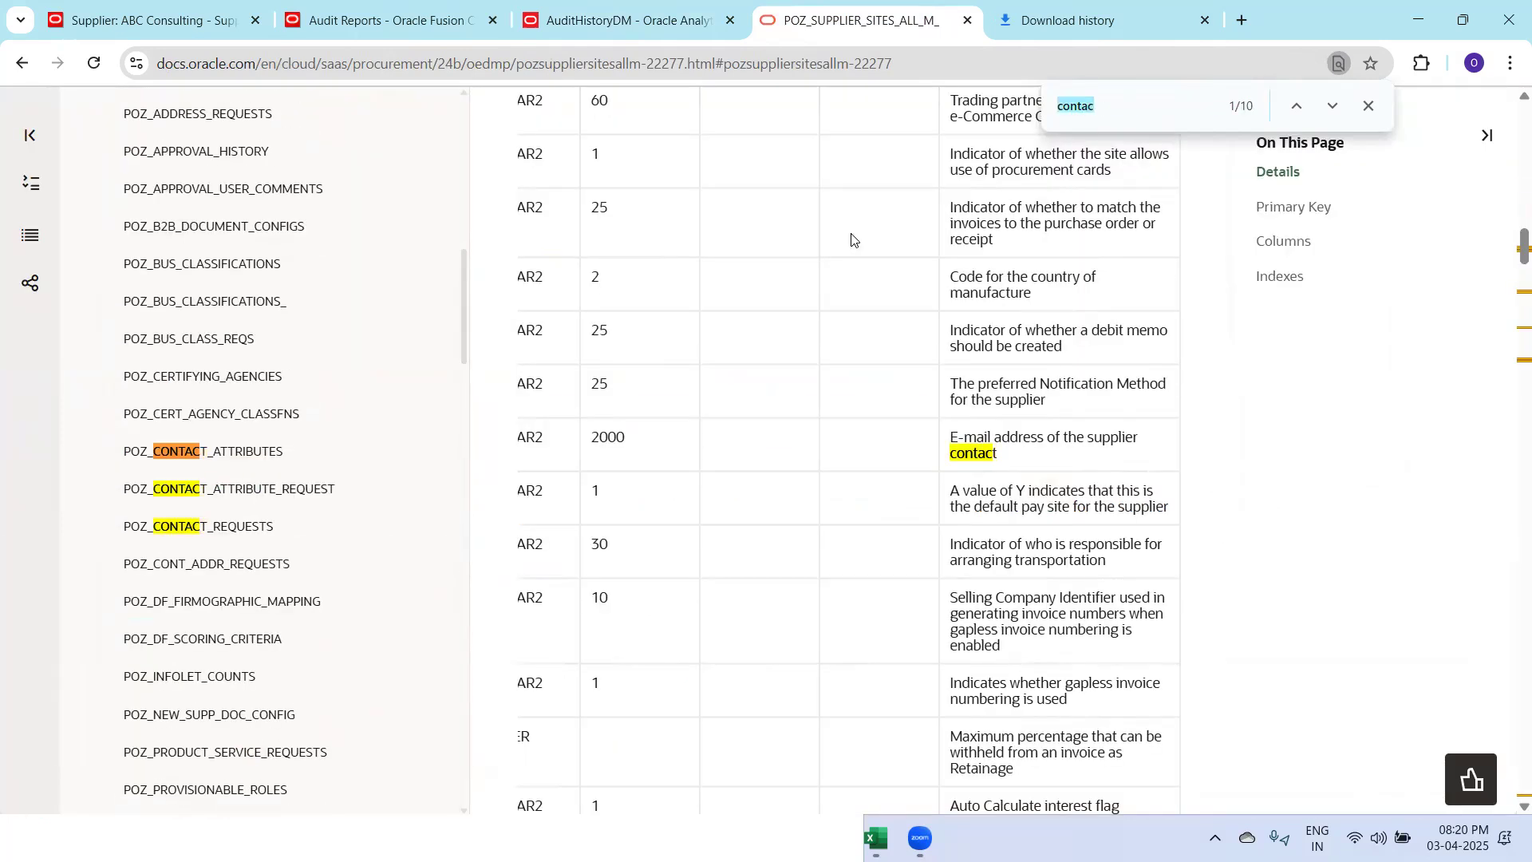
{"action": "type", "text": "poz_sup"}
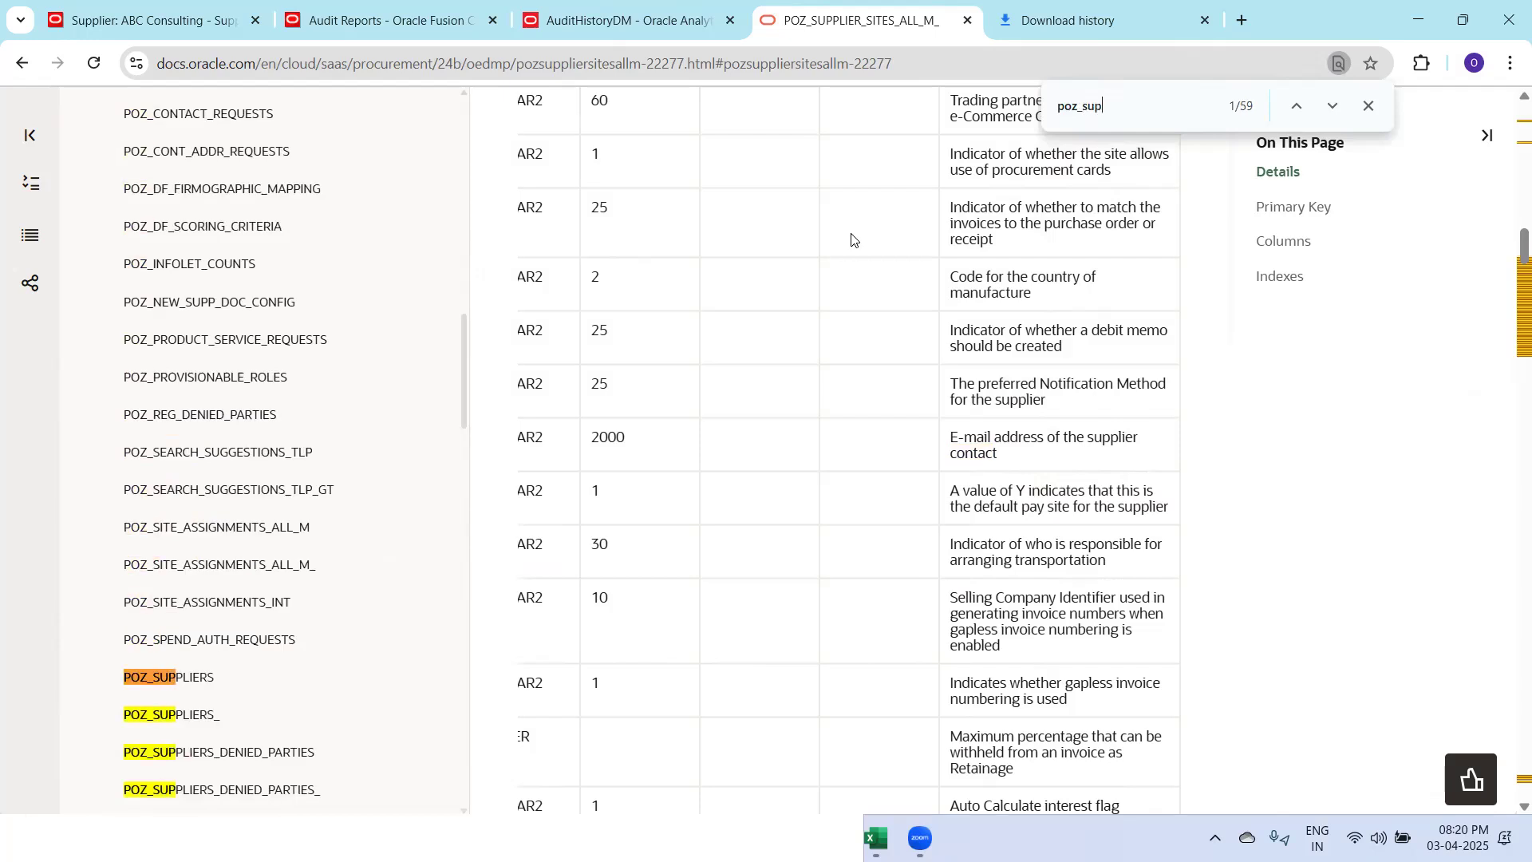
{"action": "type", "text": "plier_contact"}
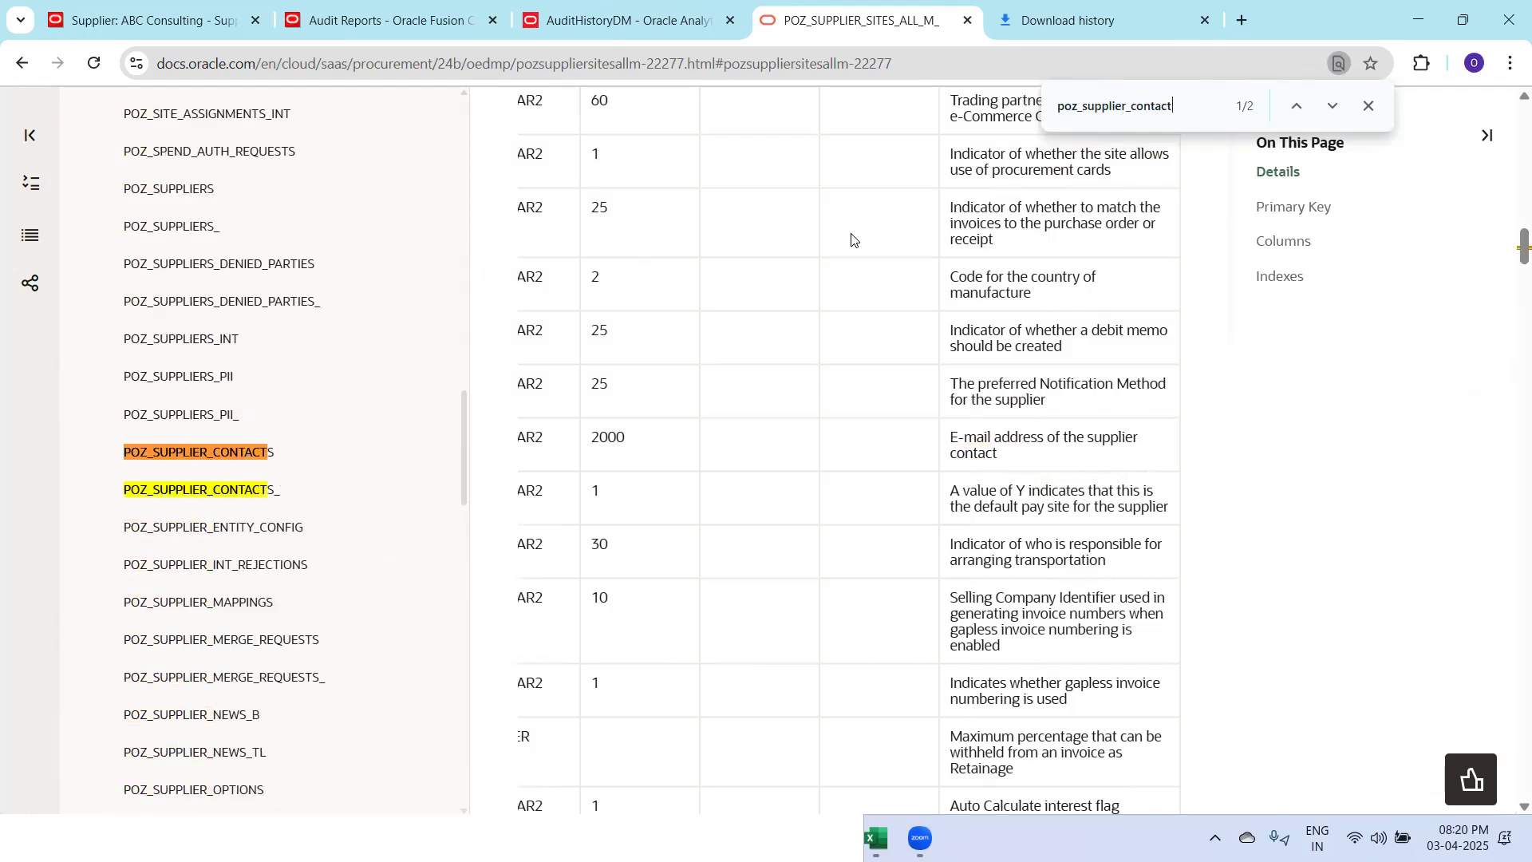
{"action": "left_click", "coordinate": [232, 499]}
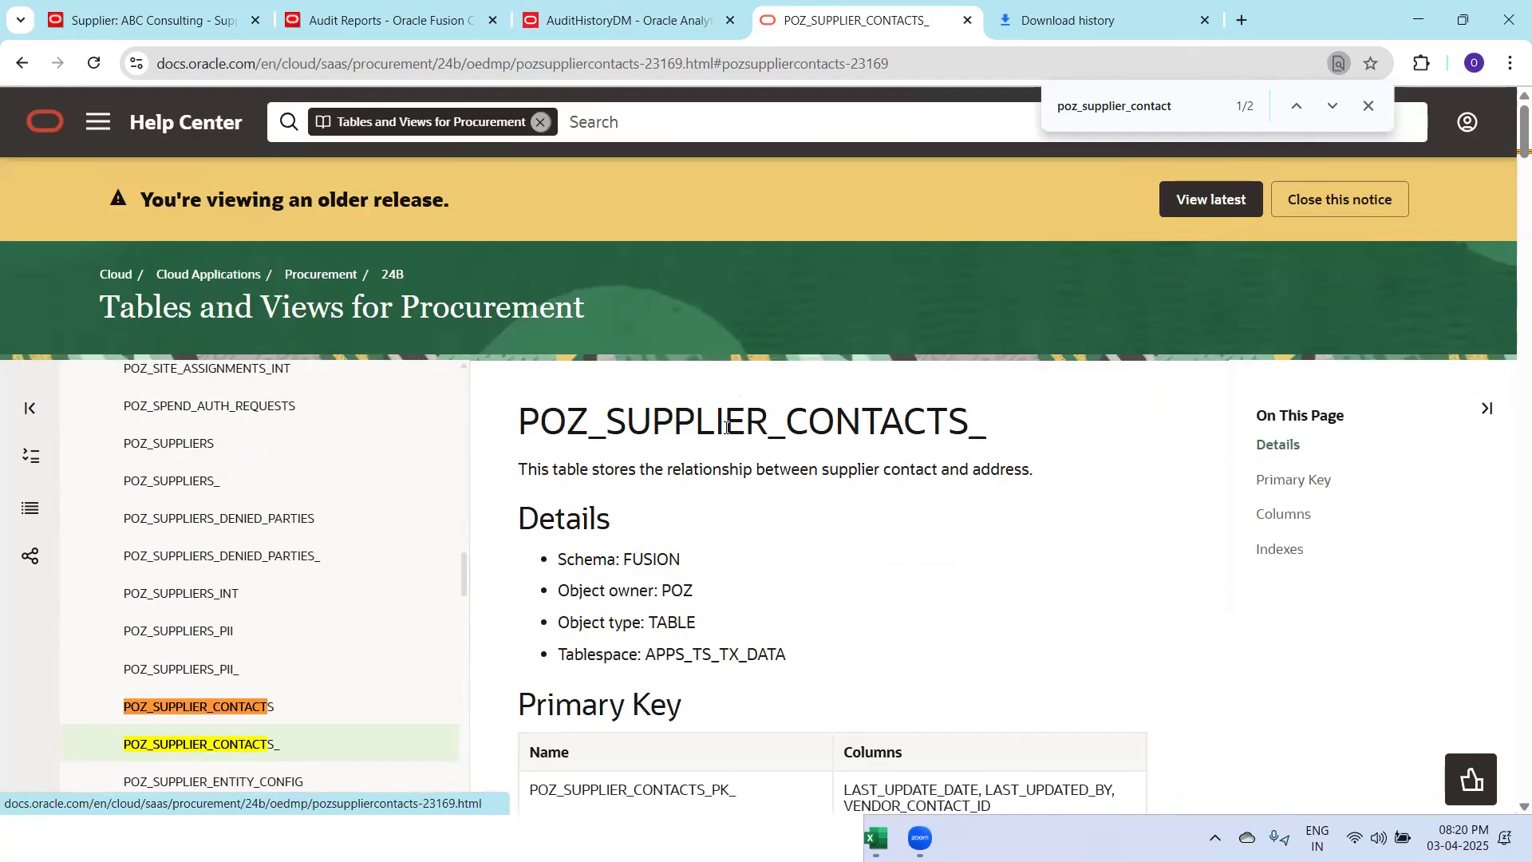
{"action": "double_click", "coordinate": [747, 432]}
{"action": "key", "text": "ctrl+c"}
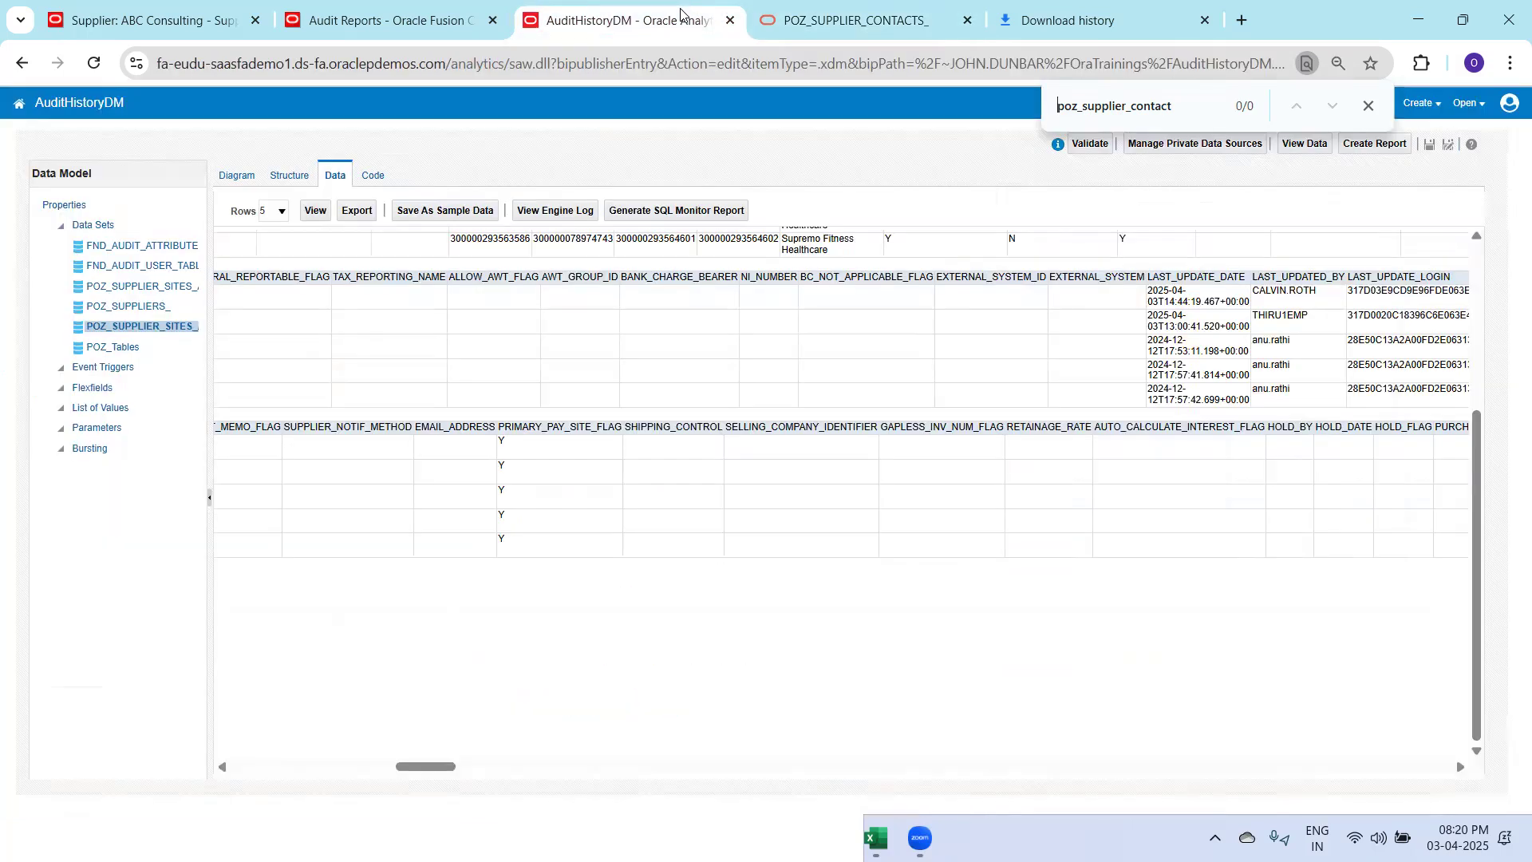
Rename the data set to POZ_SUPPLIER_CONTACTS_ and point its SQL FROM clause at that table
{"action": "left_click", "coordinate": [684, 16]}
{"action": "left_click", "coordinate": [242, 182]}
{"action": "left_click", "coordinate": [272, 201]}
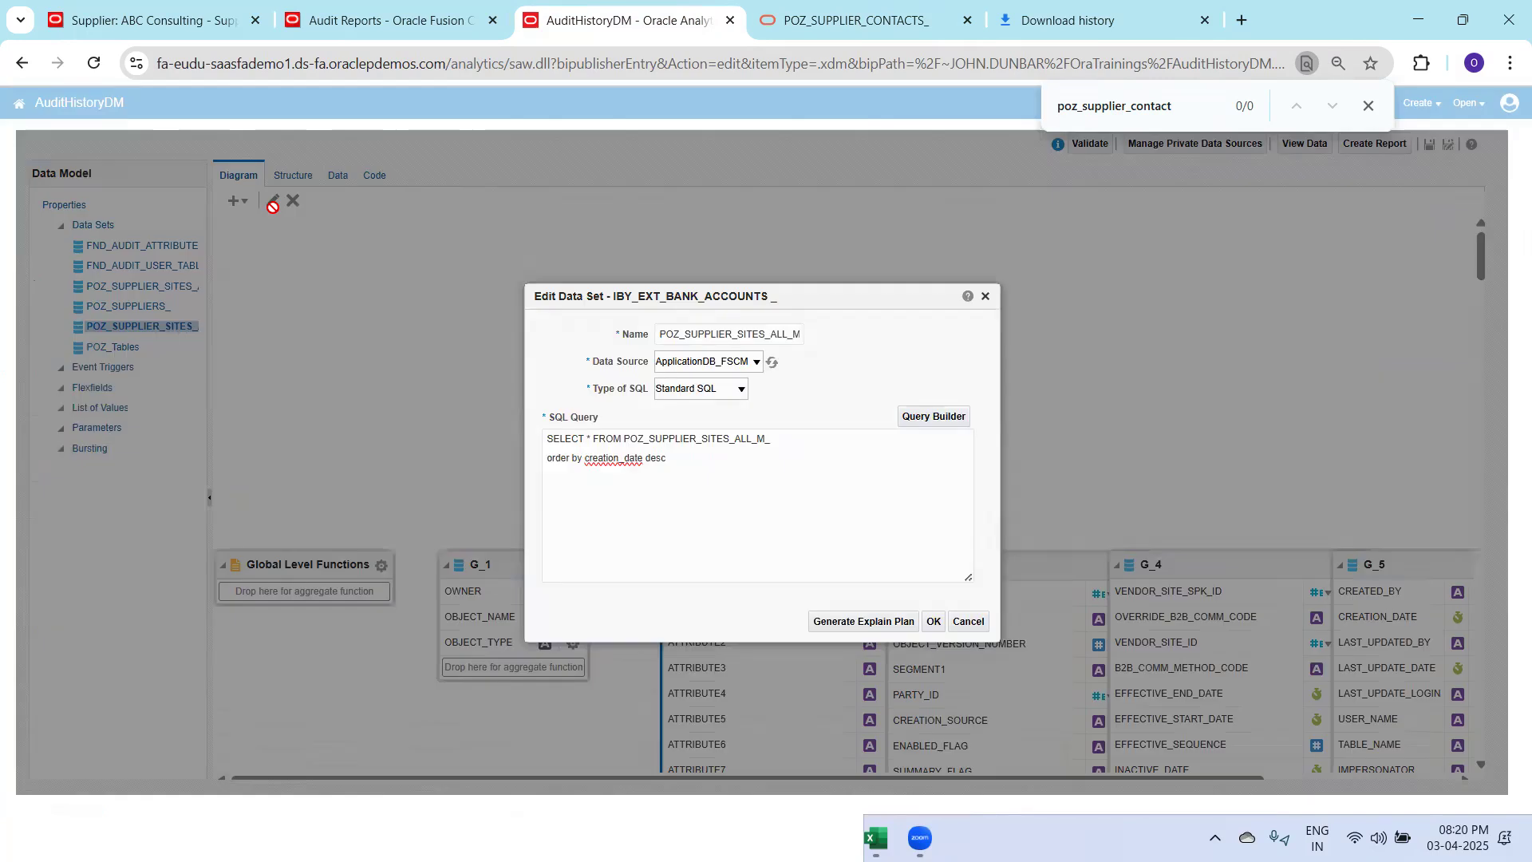
{"action": "double_click", "coordinate": [726, 334]}
{"action": "key", "text": "ctrl+v"}
{"action": "left_click", "coordinate": [626, 446]}
{"action": "double_click", "coordinate": [693, 438]}
{"action": "key", "text": "ctrl+v"}
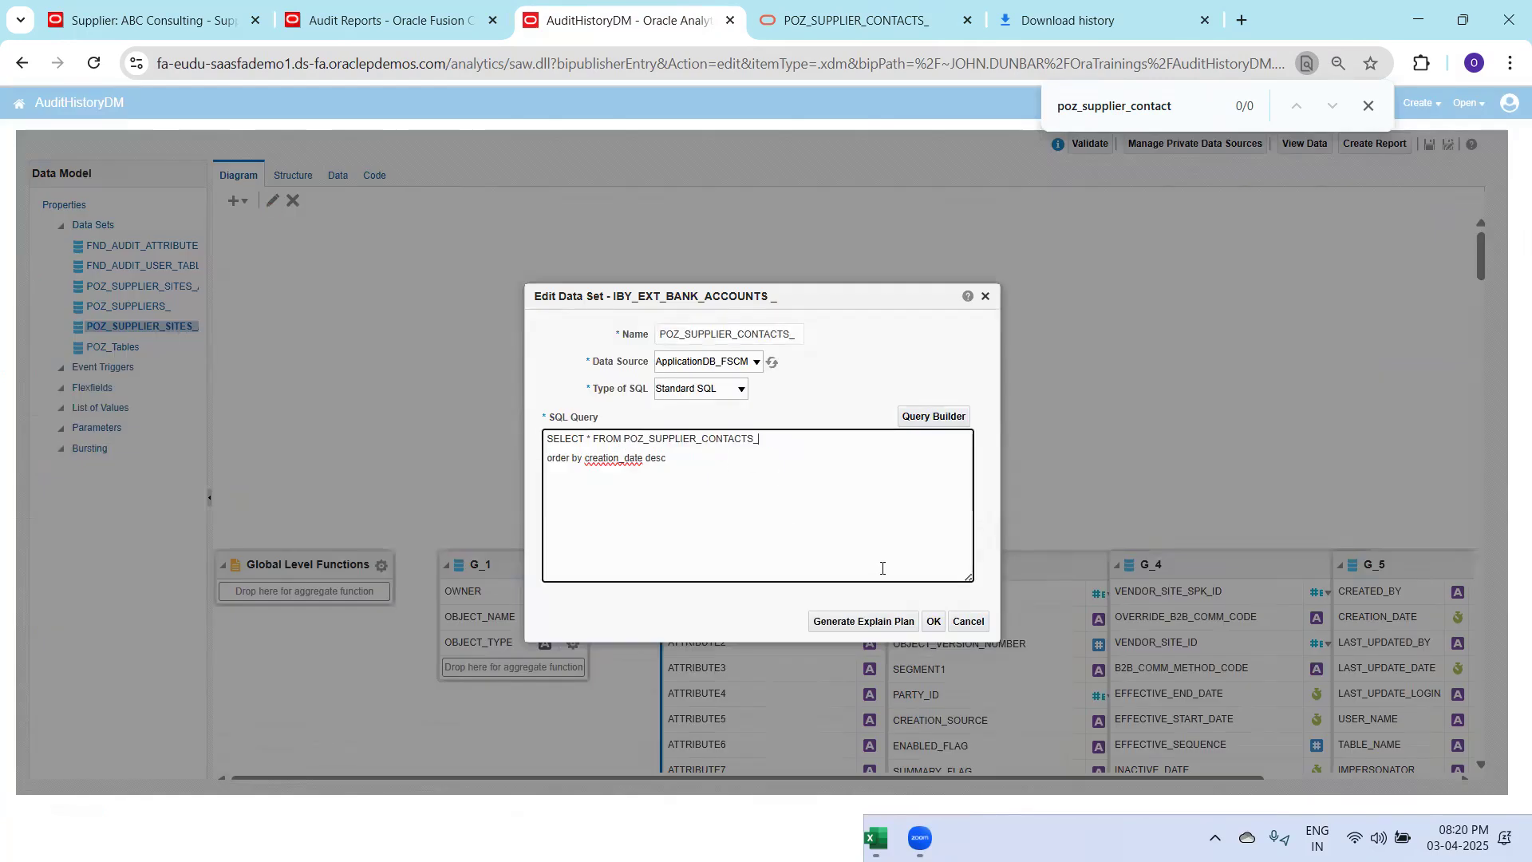
{"action": "left_click", "coordinate": [934, 621]}
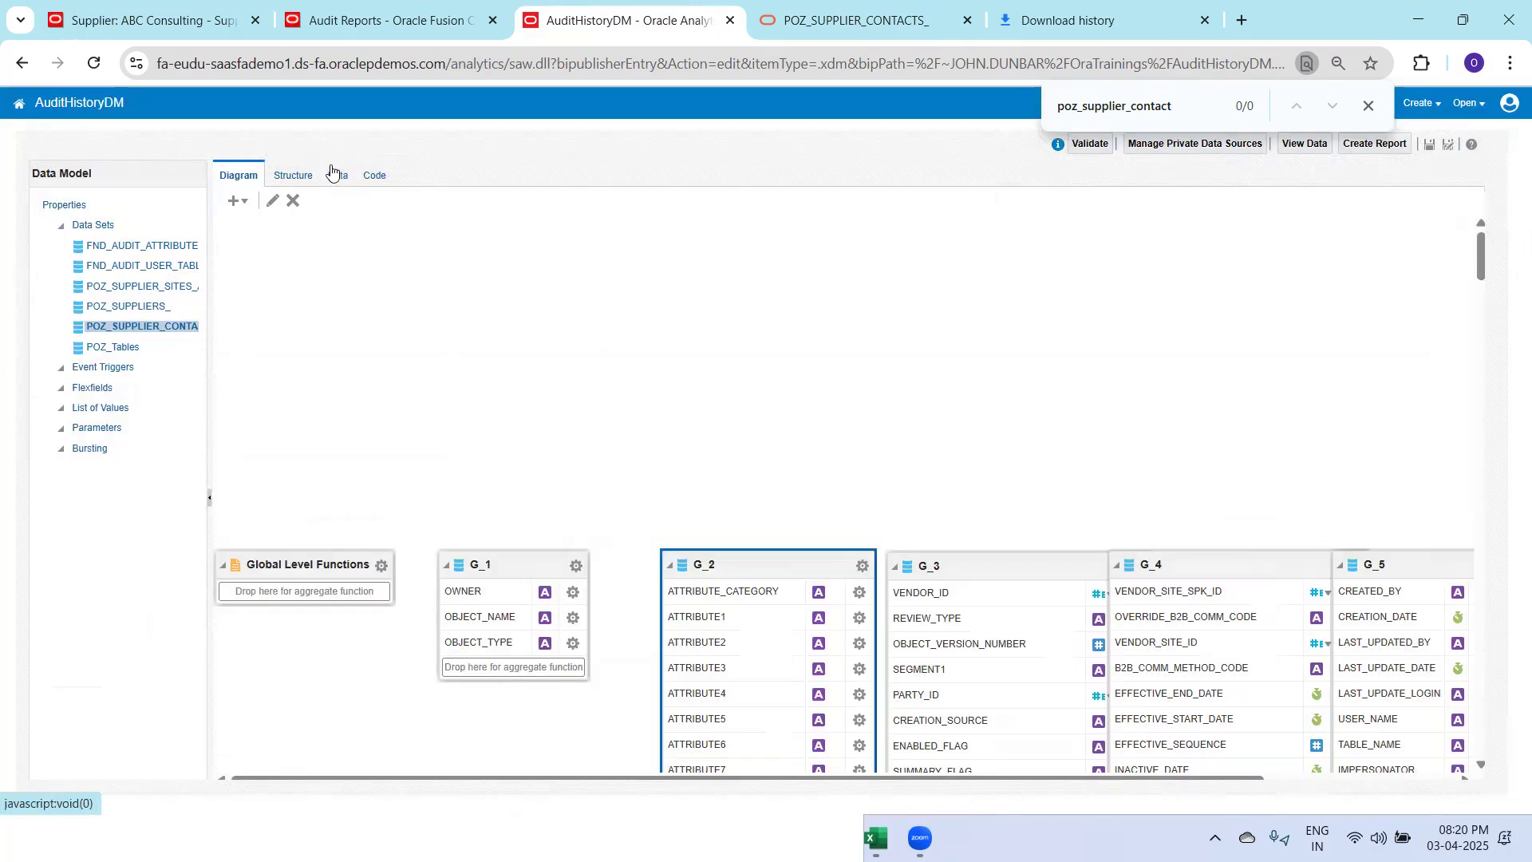
Preview the POZ_SUPPLIER_CONTACTS_ rows in Table View and search them for 'contact'
{"action": "left_click", "coordinate": [336, 175]}
{"action": "left_click", "coordinate": [319, 215]}
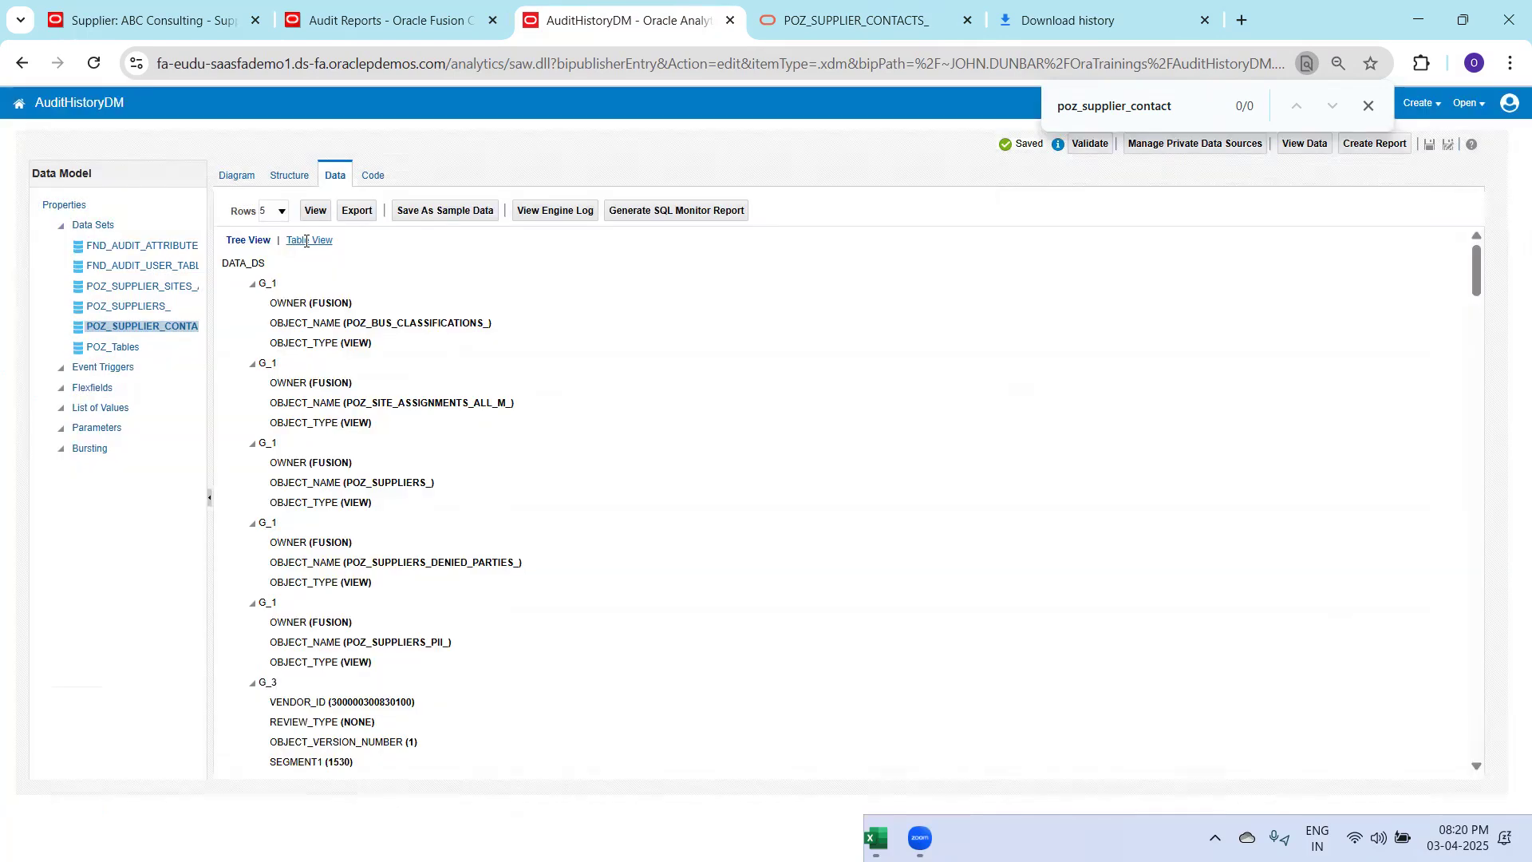
{"action": "left_click", "coordinate": [304, 240]}
{"action": "key", "text": "ctrl+f"}
{"action": "type", "text": "contact"}
{"action": "key", "text": "Return"}
{"action": "key", "text": "Return"}
{"action": "key", "text": "Return"}
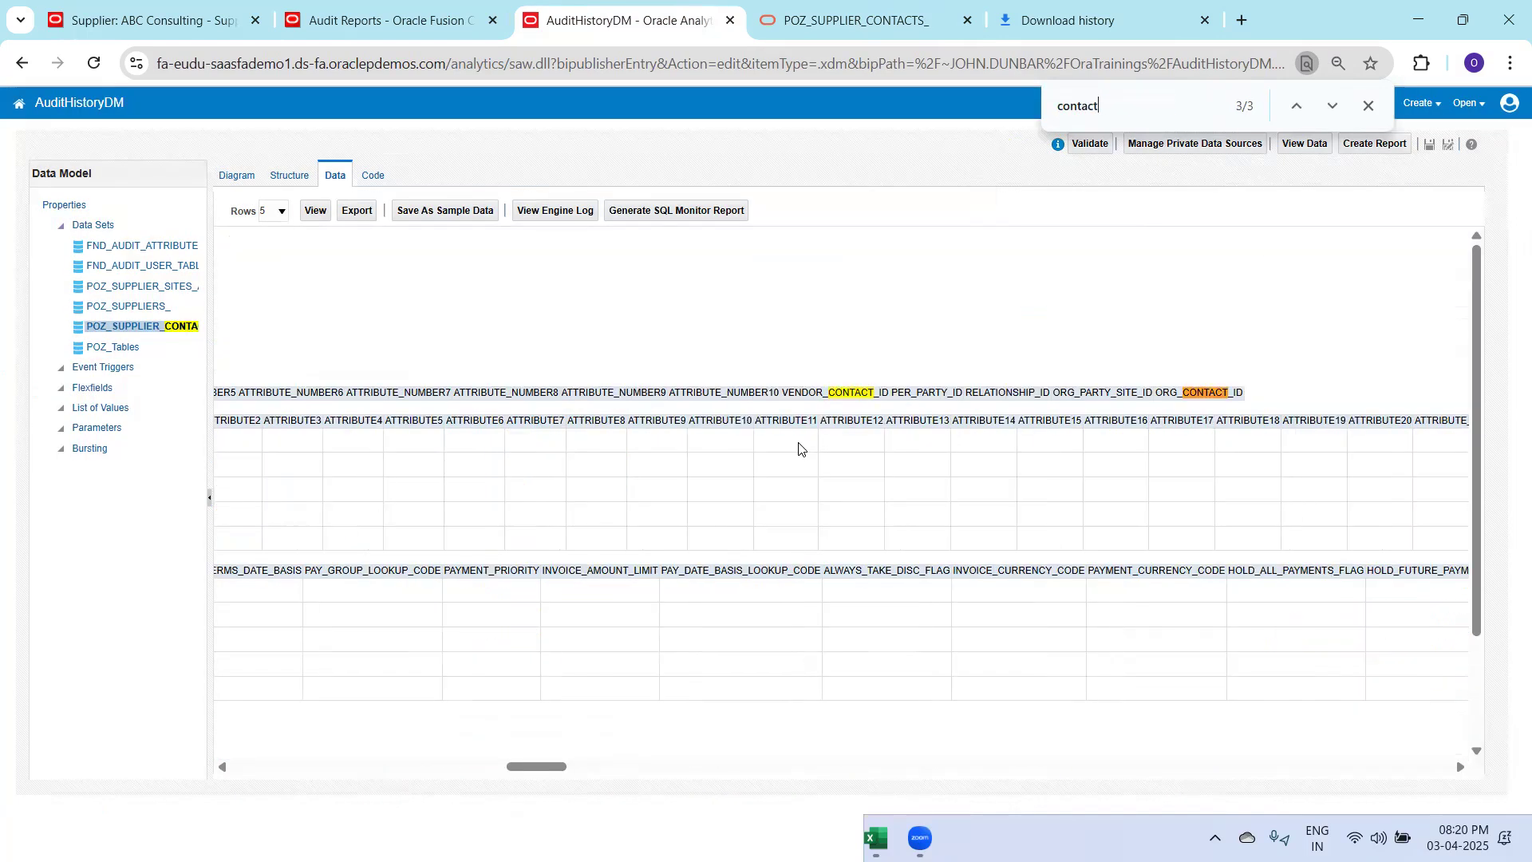
{"action": "key", "text": "Return"}
{"action": "key", "text": "Return"}
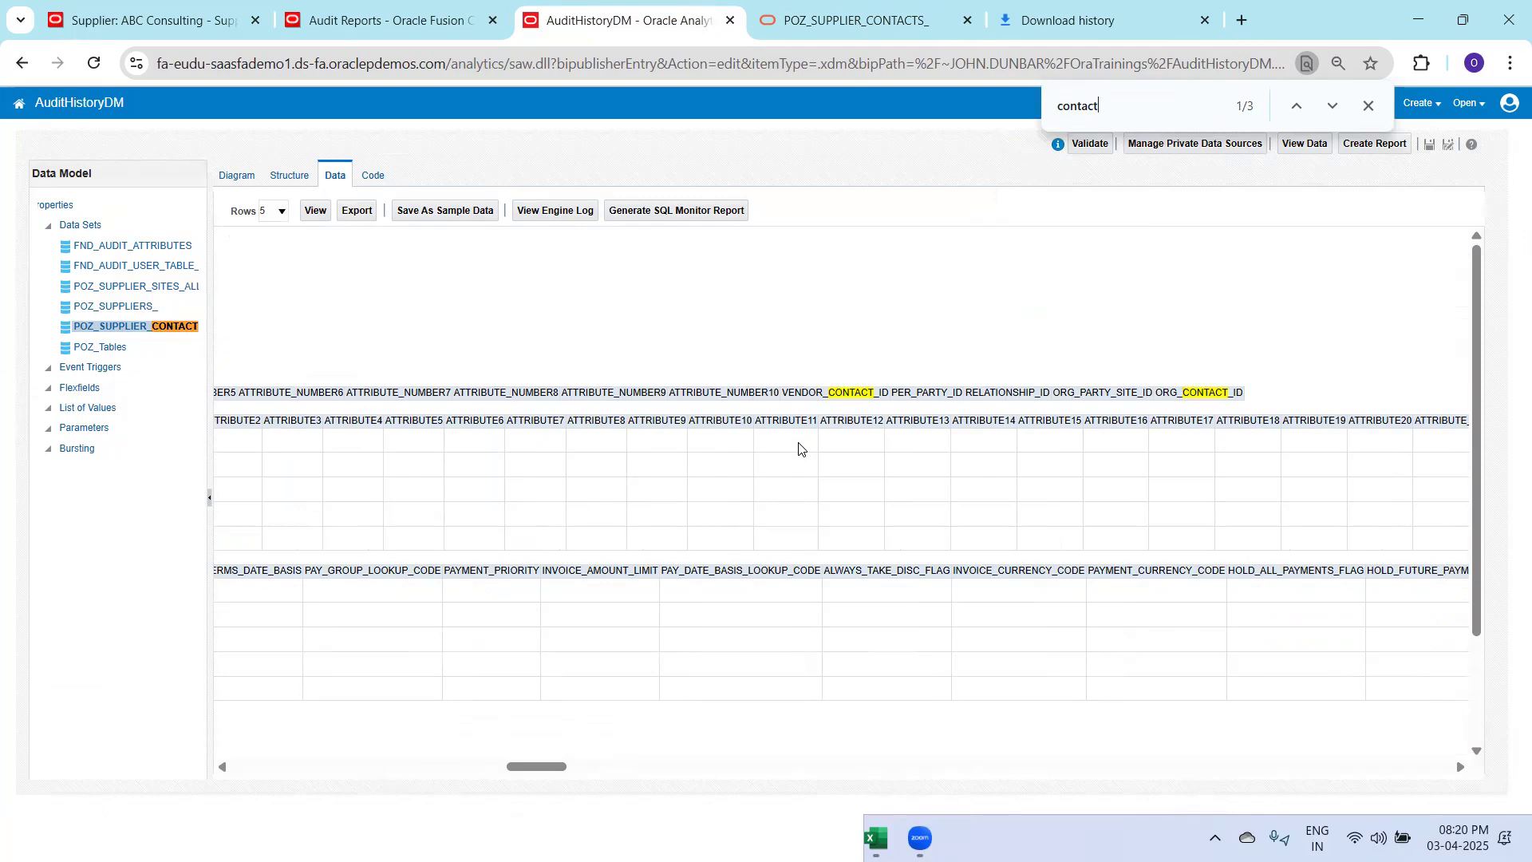
{"action": "left_click_drag", "start_coordinate": [541, 774], "coordinate": [211, 742]}
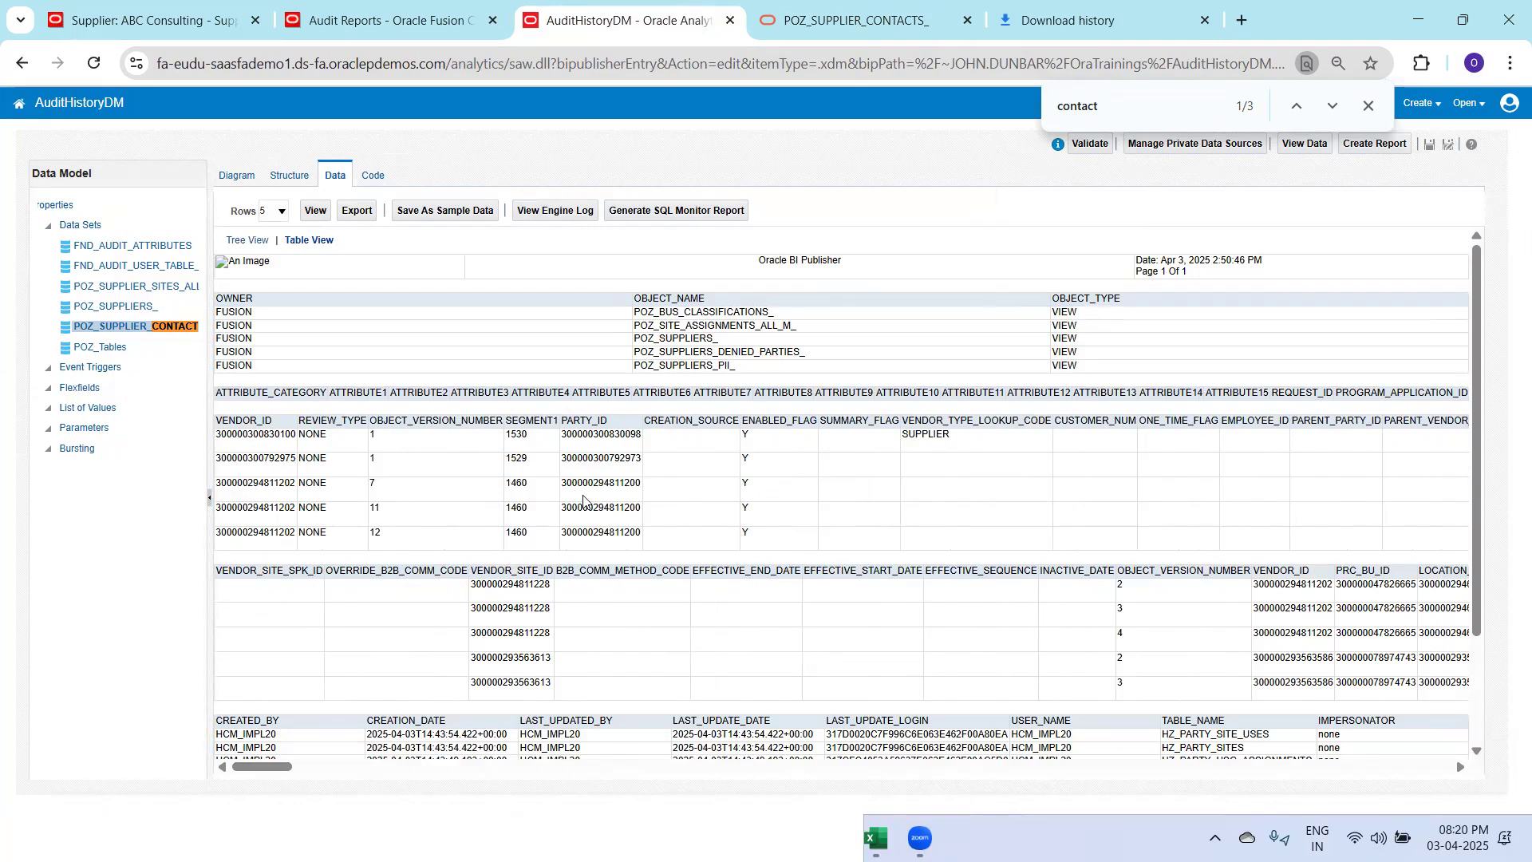
{"action": "left_click", "coordinate": [252, 178]}
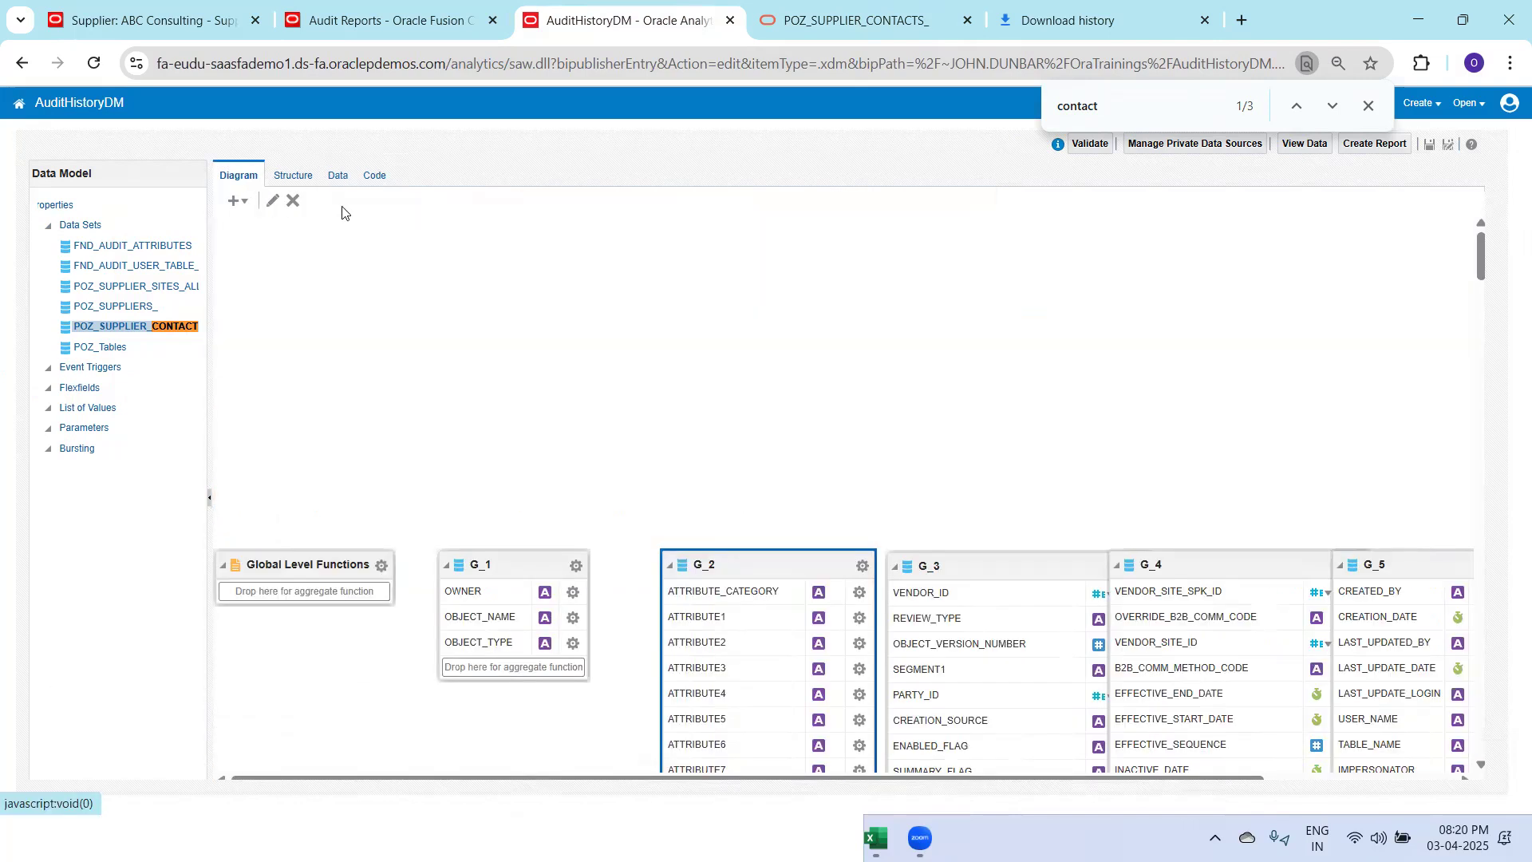
{"action": "left_click", "coordinate": [272, 201]}
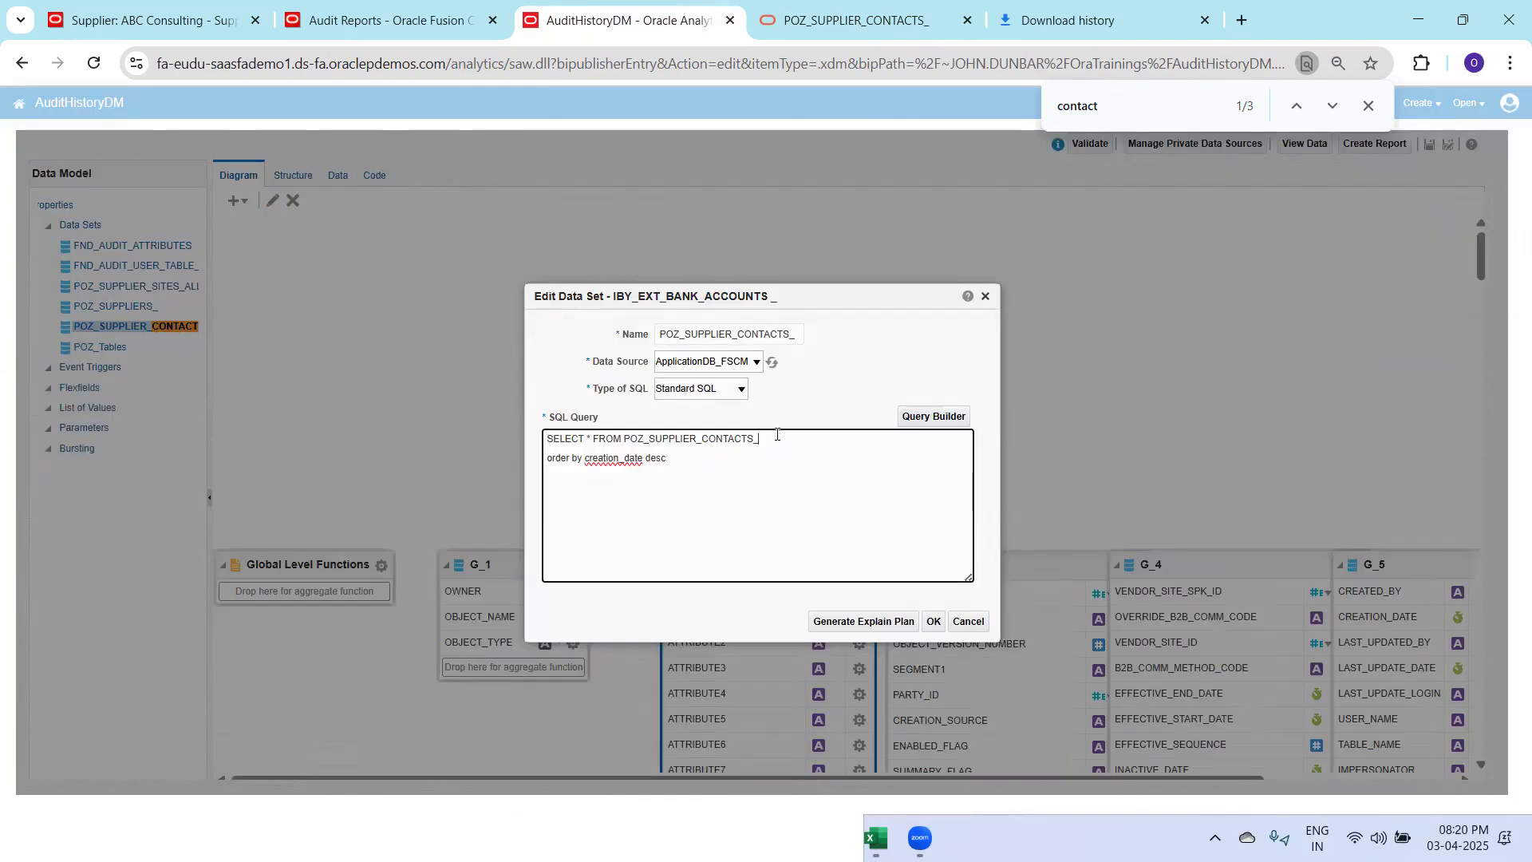
{"action": "left_click", "coordinate": [886, 17]}
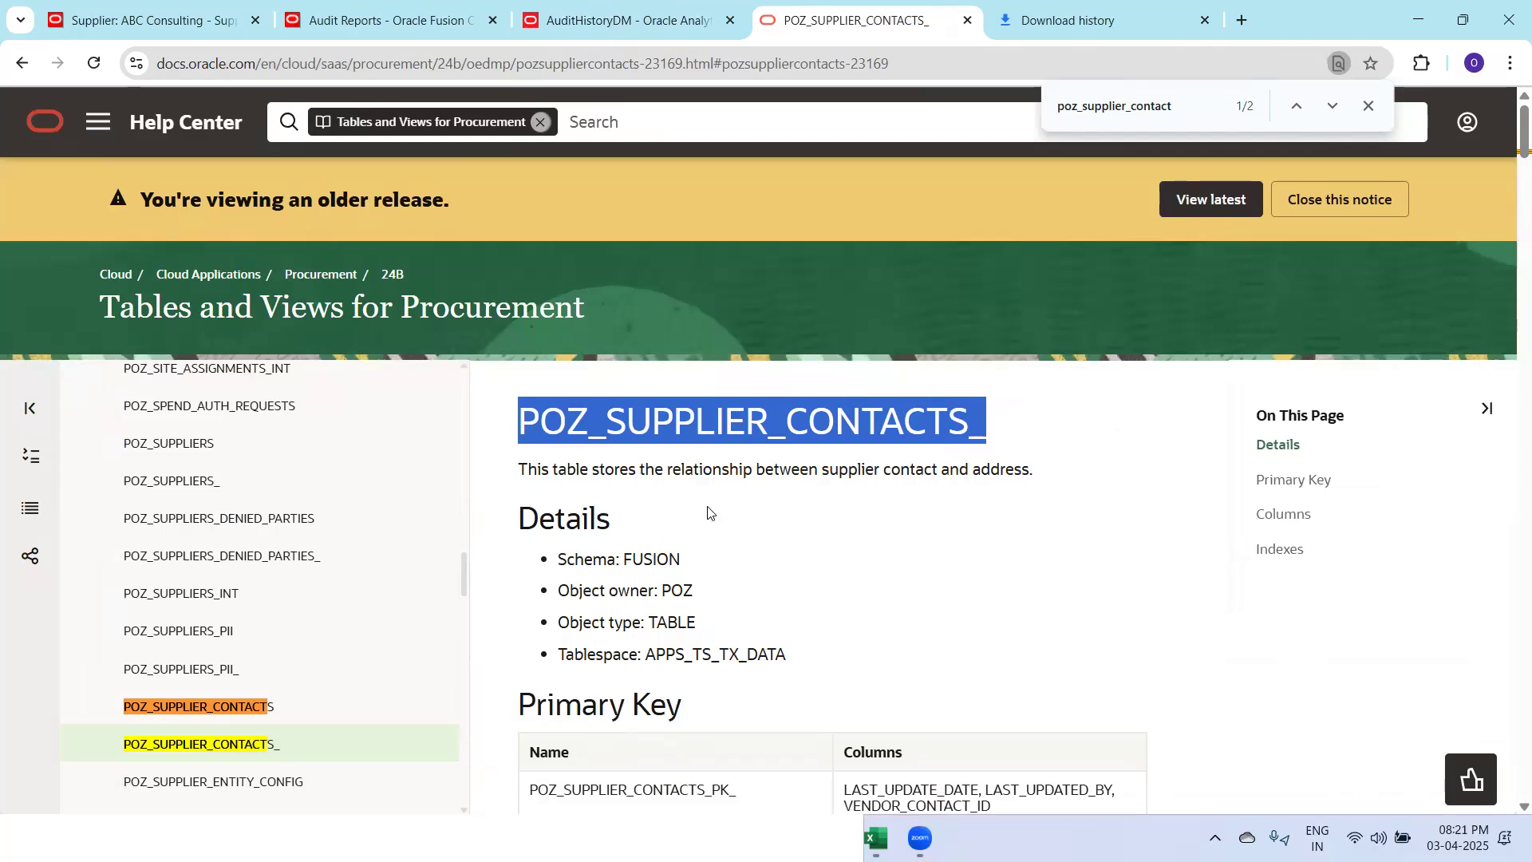
Clear the table-title selection and return to ABC Consulting's contacts page
{"action": "left_click", "coordinate": [842, 465]}
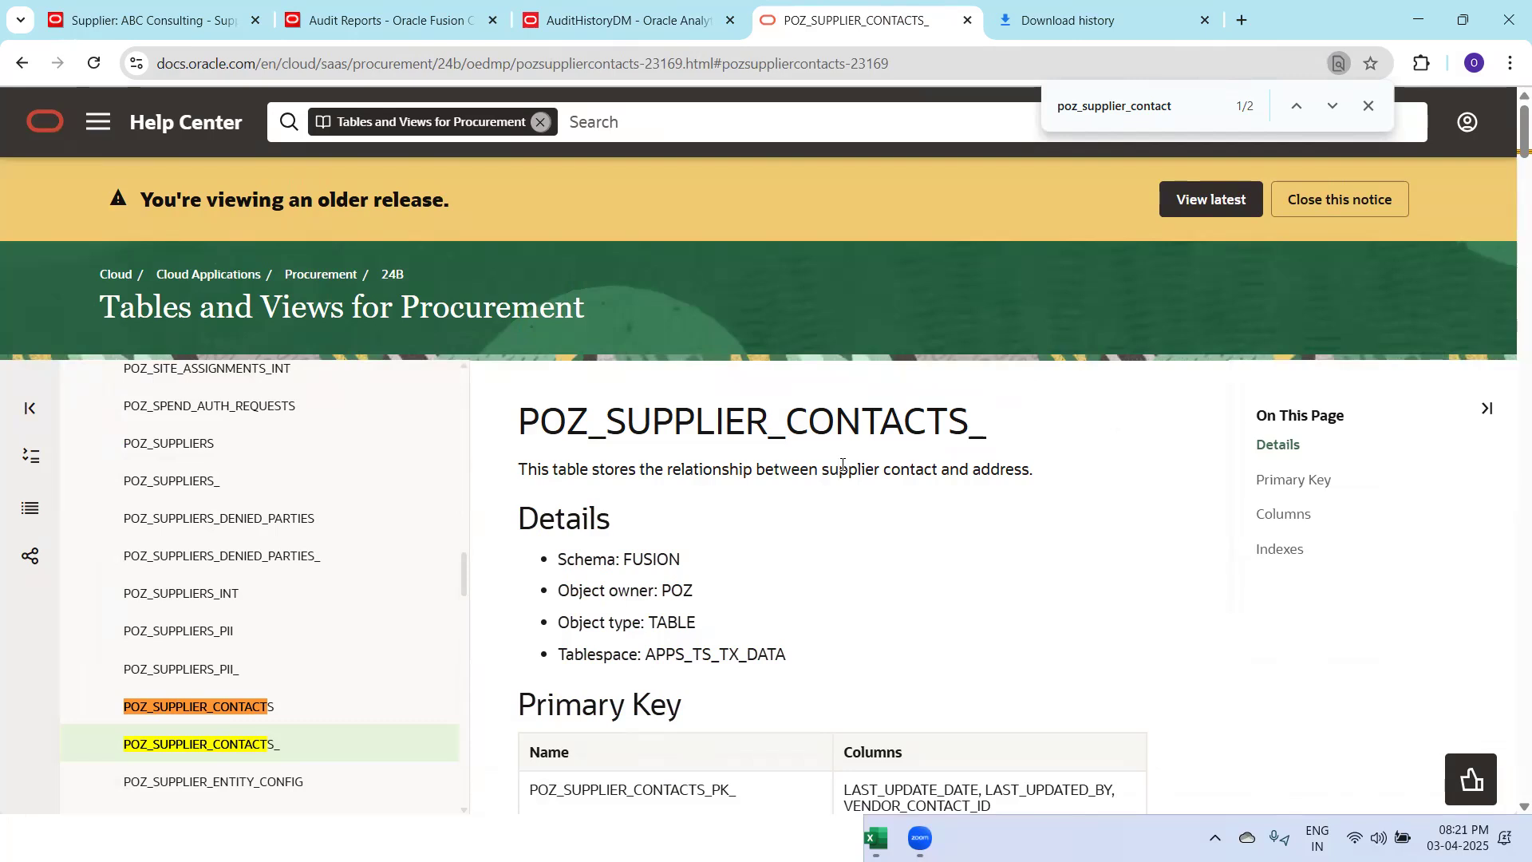
{"action": "key", "text": "ctrl+1"}
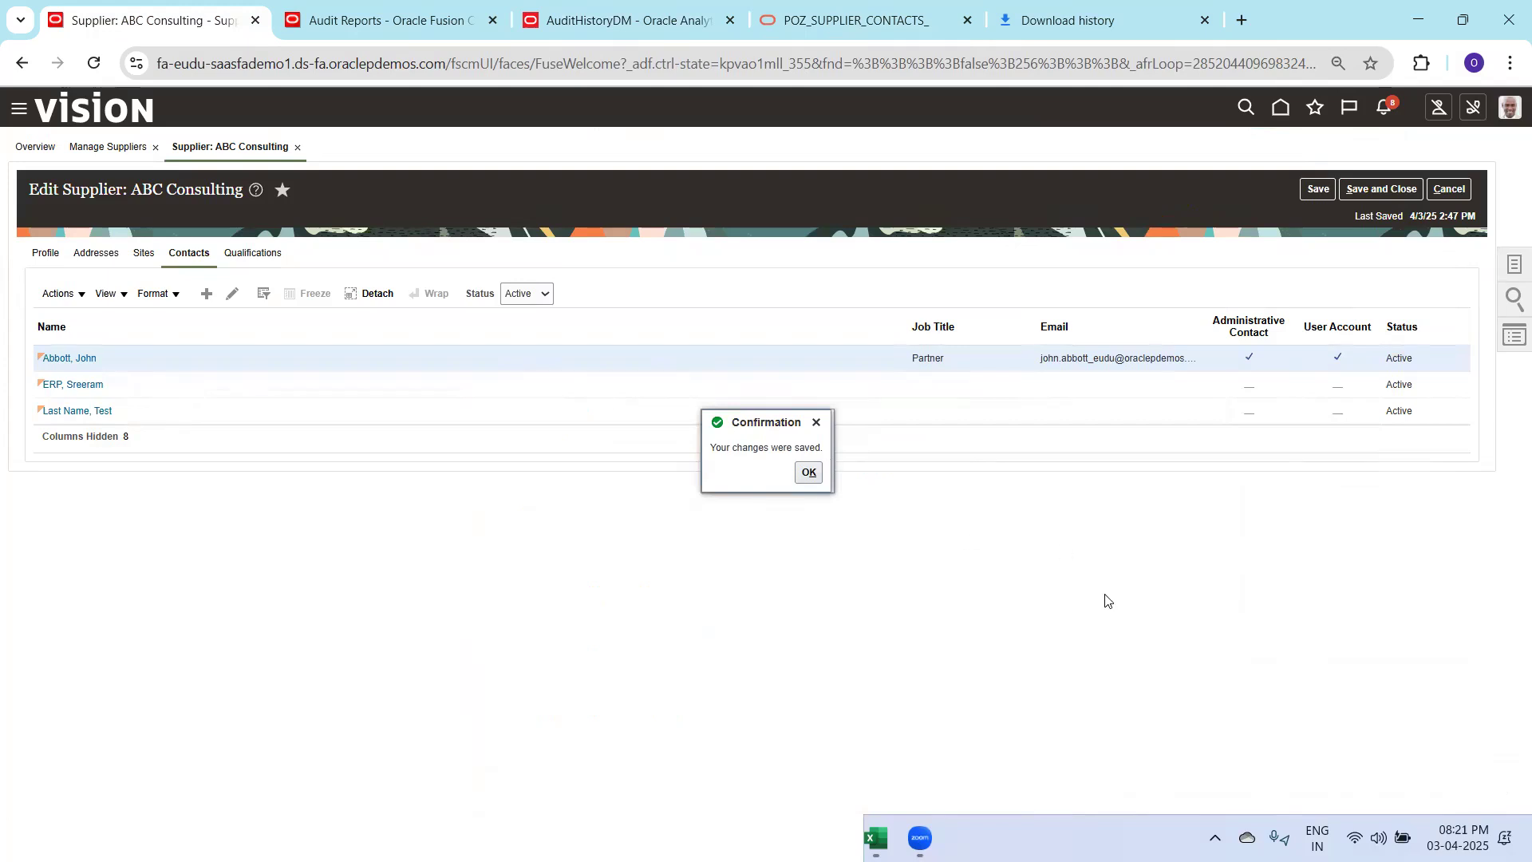
Save and close the ABC Consulting supplier edits
{"action": "left_click", "coordinate": [806, 474]}
{"action": "key", "text": "ctrl+2"}
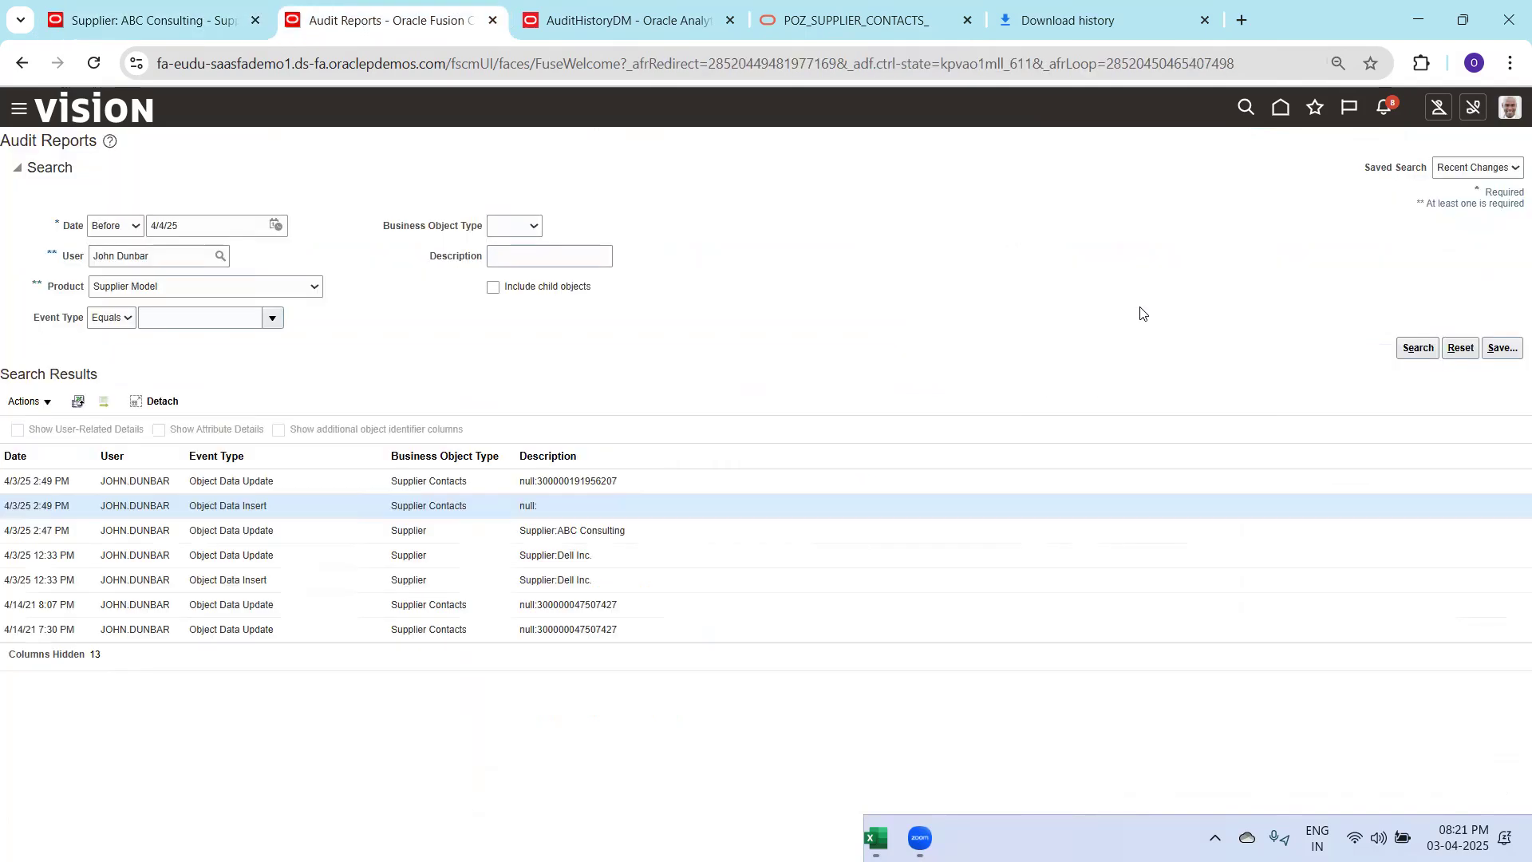
{"action": "key", "text": "ctrl+1"}
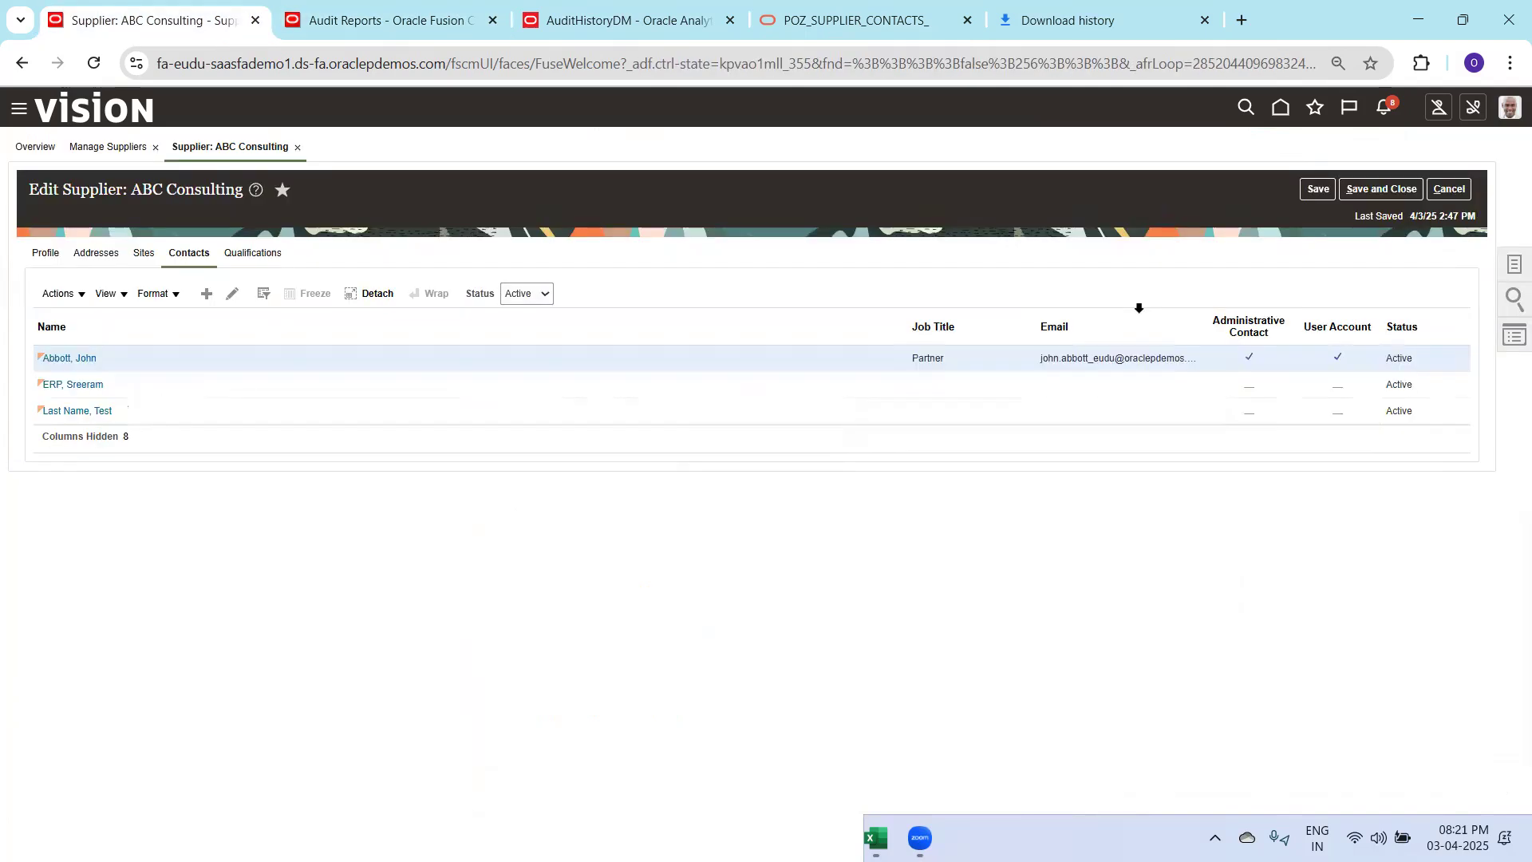
{"action": "left_click", "coordinate": [1382, 189]}
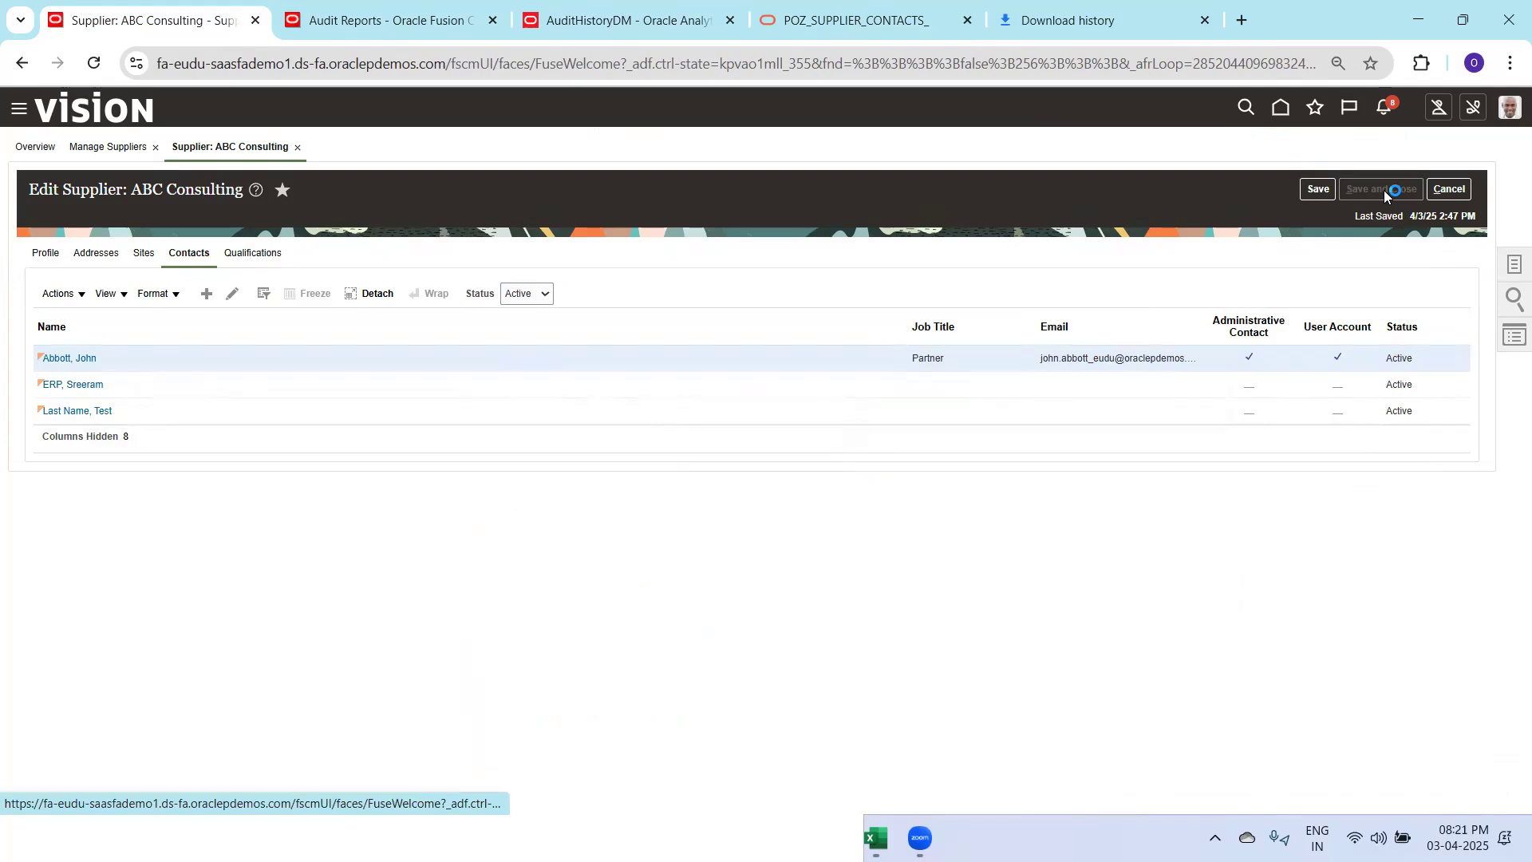
Find 'Manage Audit Policies' through the Setup and Maintenance task search and open it
{"action": "left_click", "coordinate": [1512, 114]}
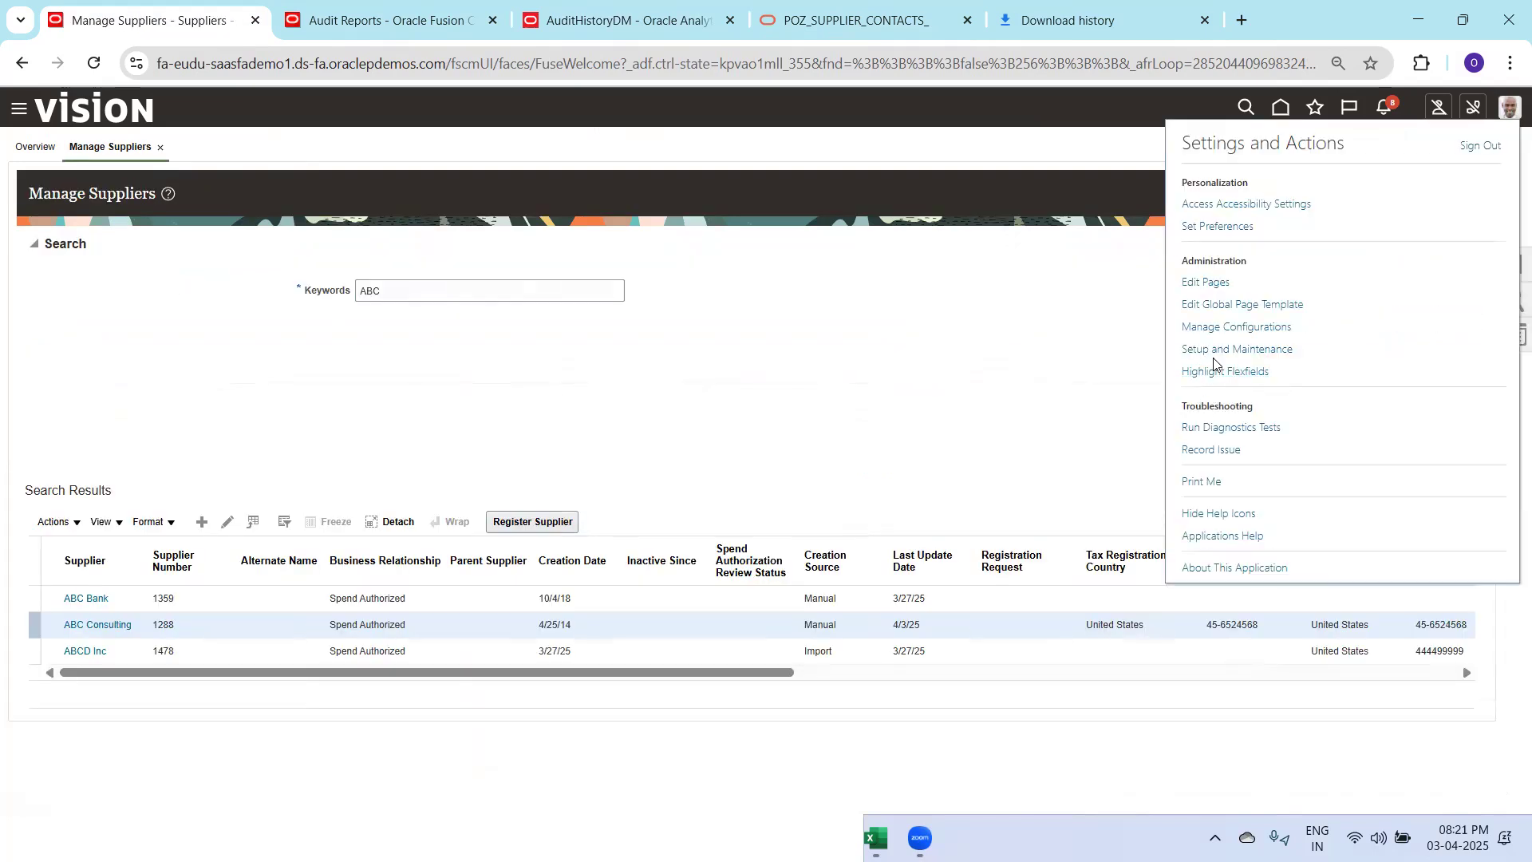
{"action": "left_click", "coordinate": [1223, 350]}
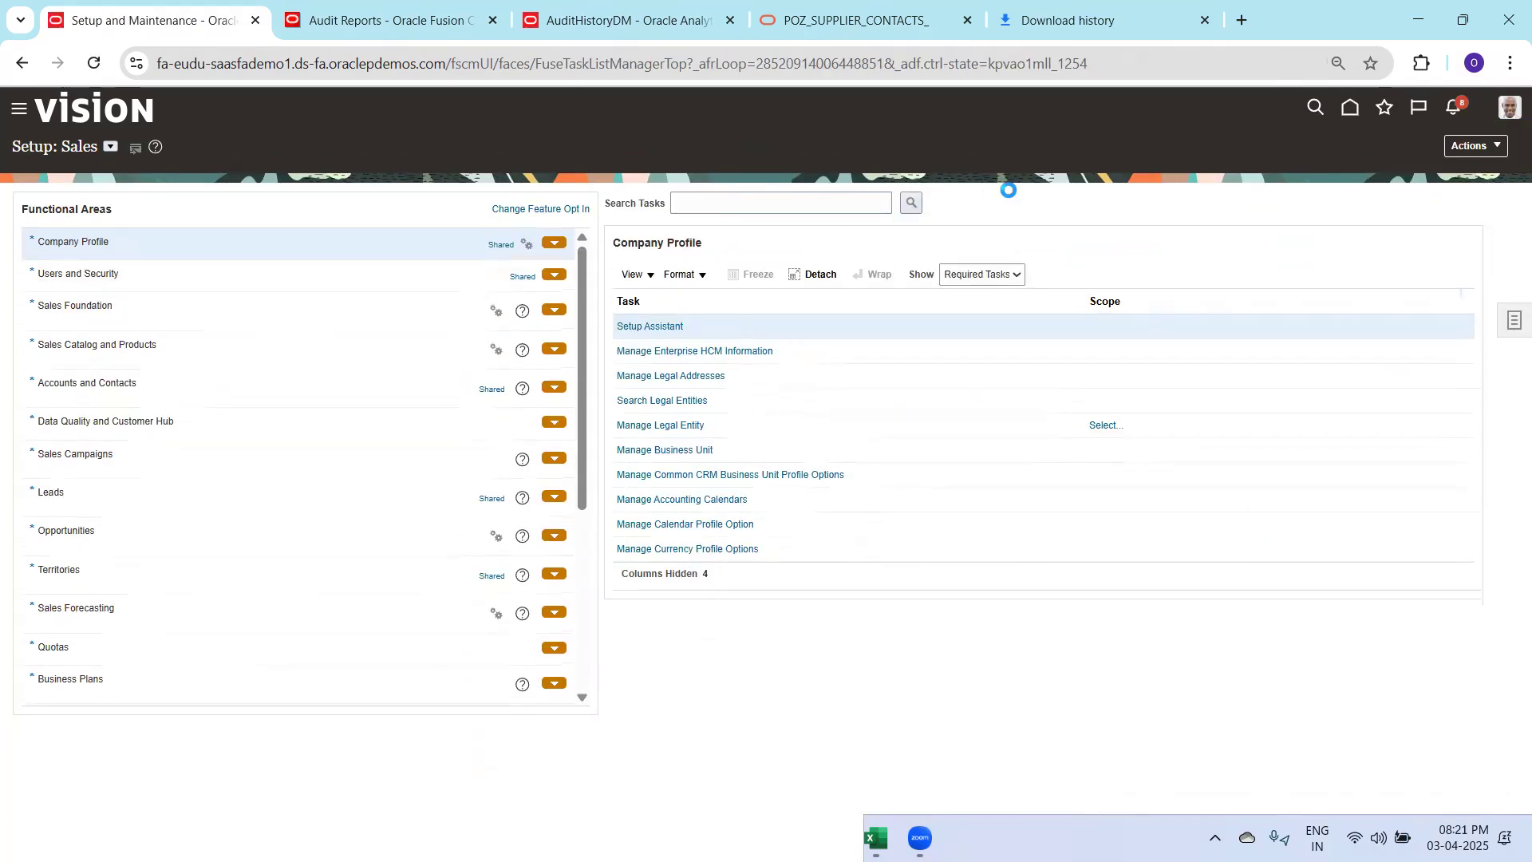
{"action": "left_click", "coordinate": [1514, 320]}
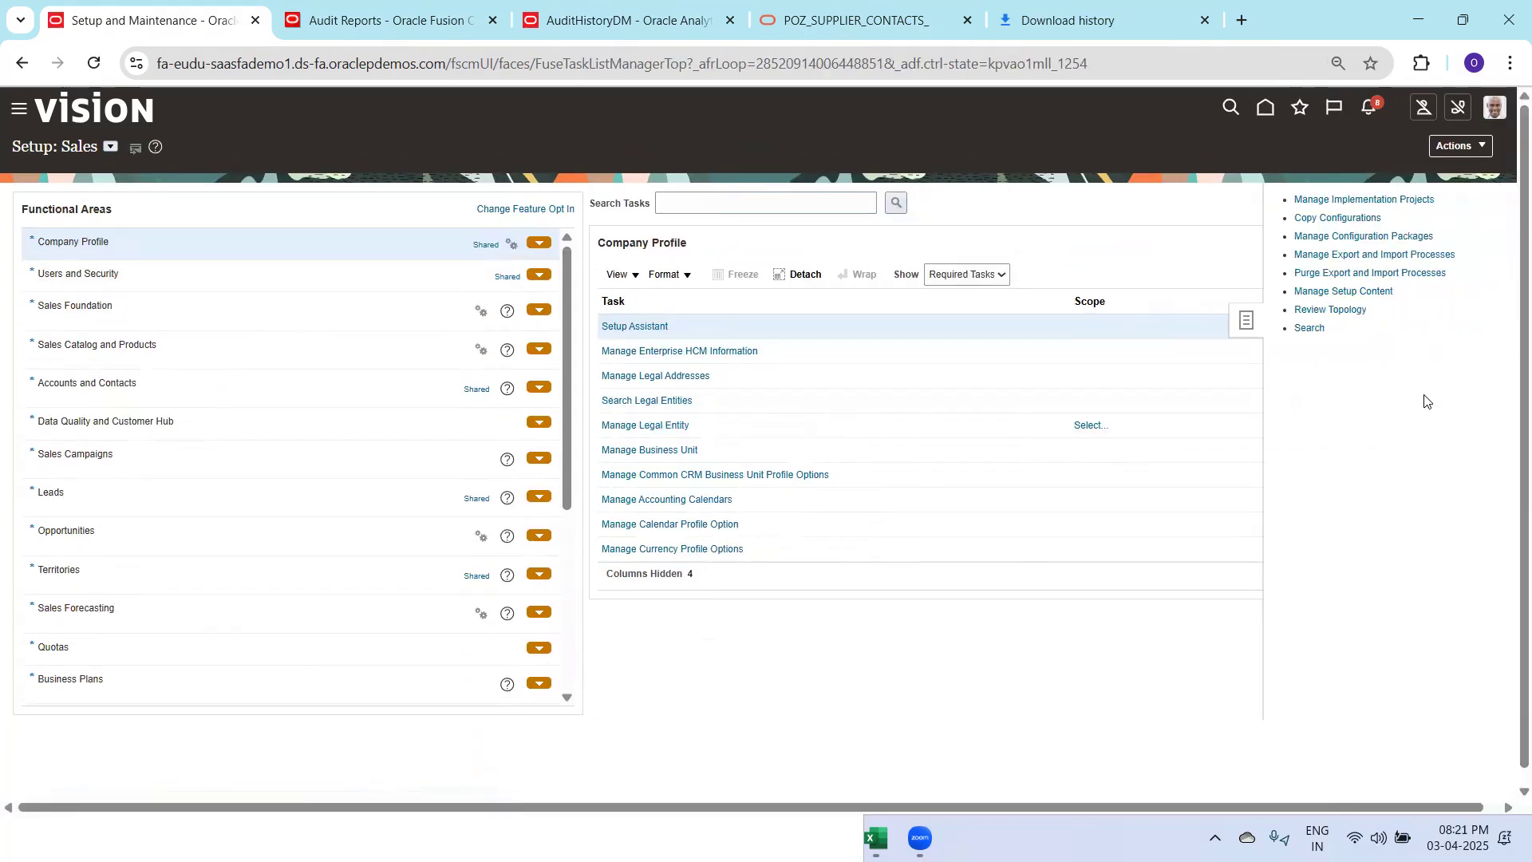
{"action": "left_click", "coordinate": [1298, 329]}
{"action": "left_click", "coordinate": [385, 206]}
{"action": "type", "text": "Manage Audit Po"}
{"action": "key", "text": "Return"}
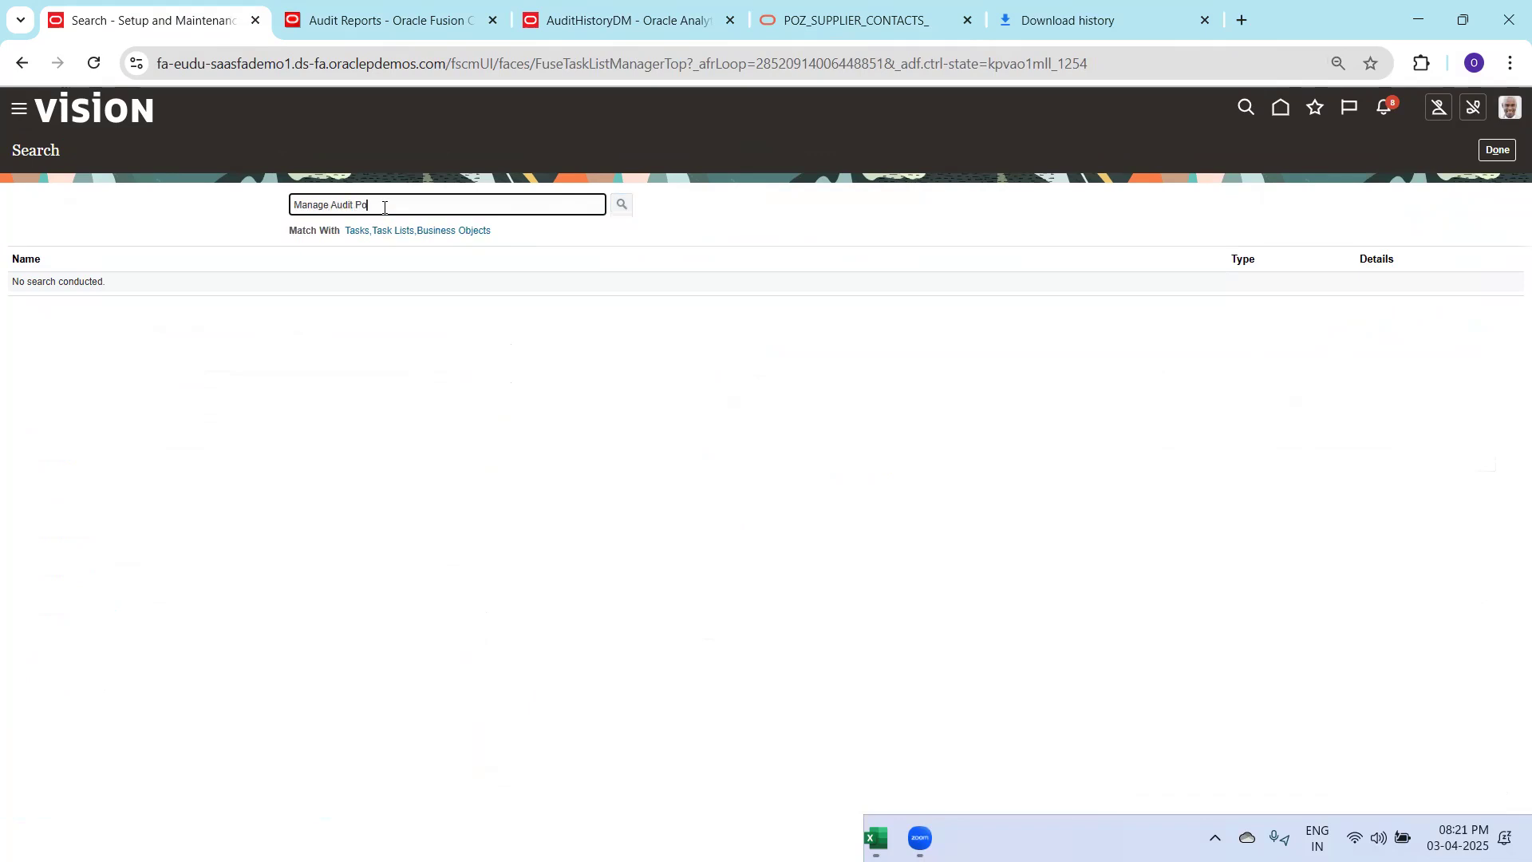
{"action": "left_click", "coordinate": [91, 282]}
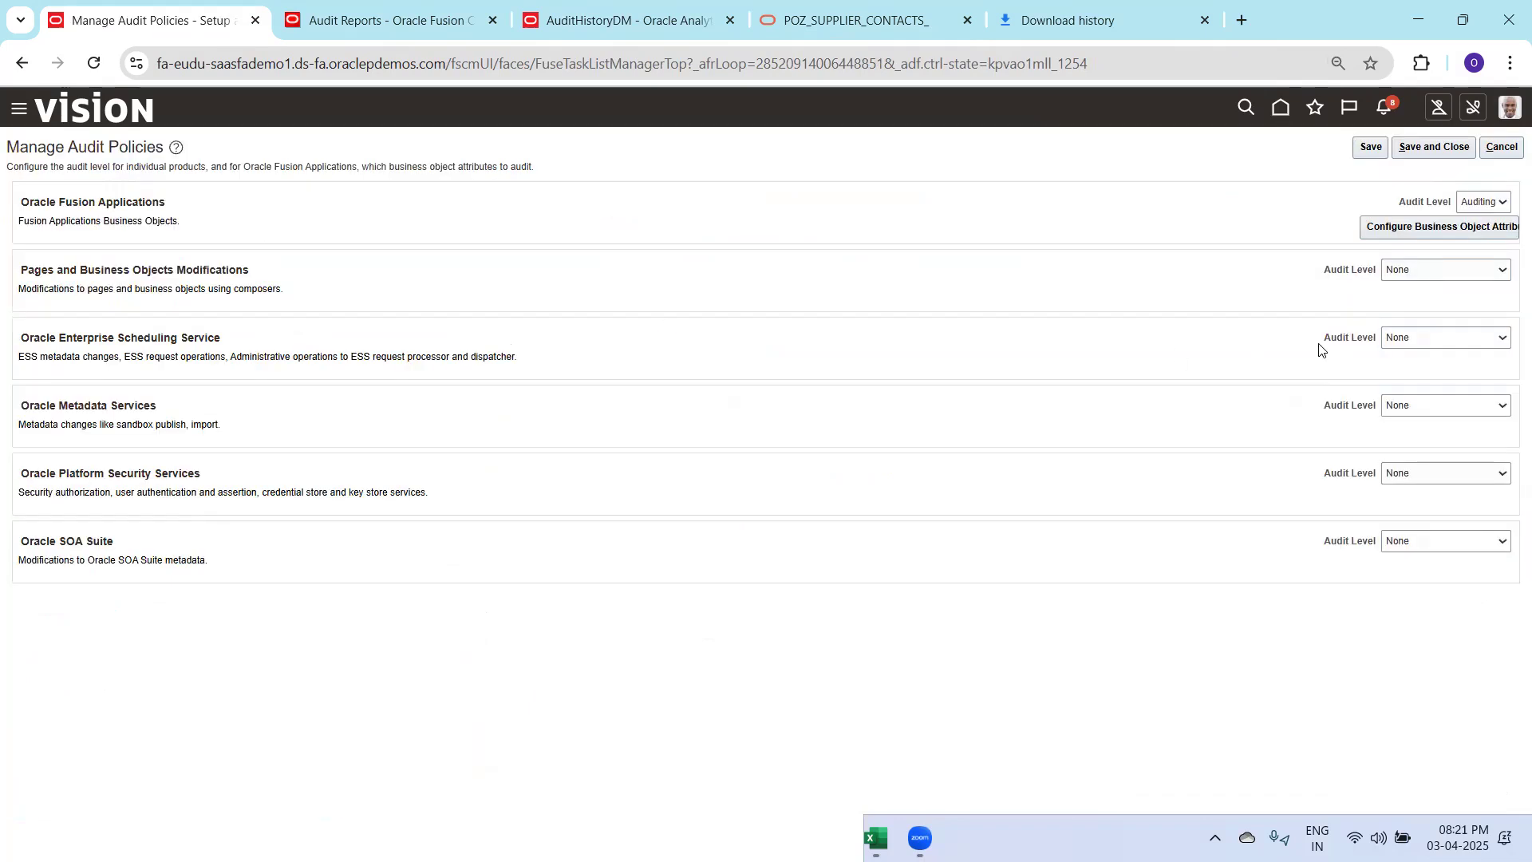
Configure business object attributes for the General Ledger product, reviewing Period Details and Period Status
{"action": "left_click", "coordinate": [1449, 227]}
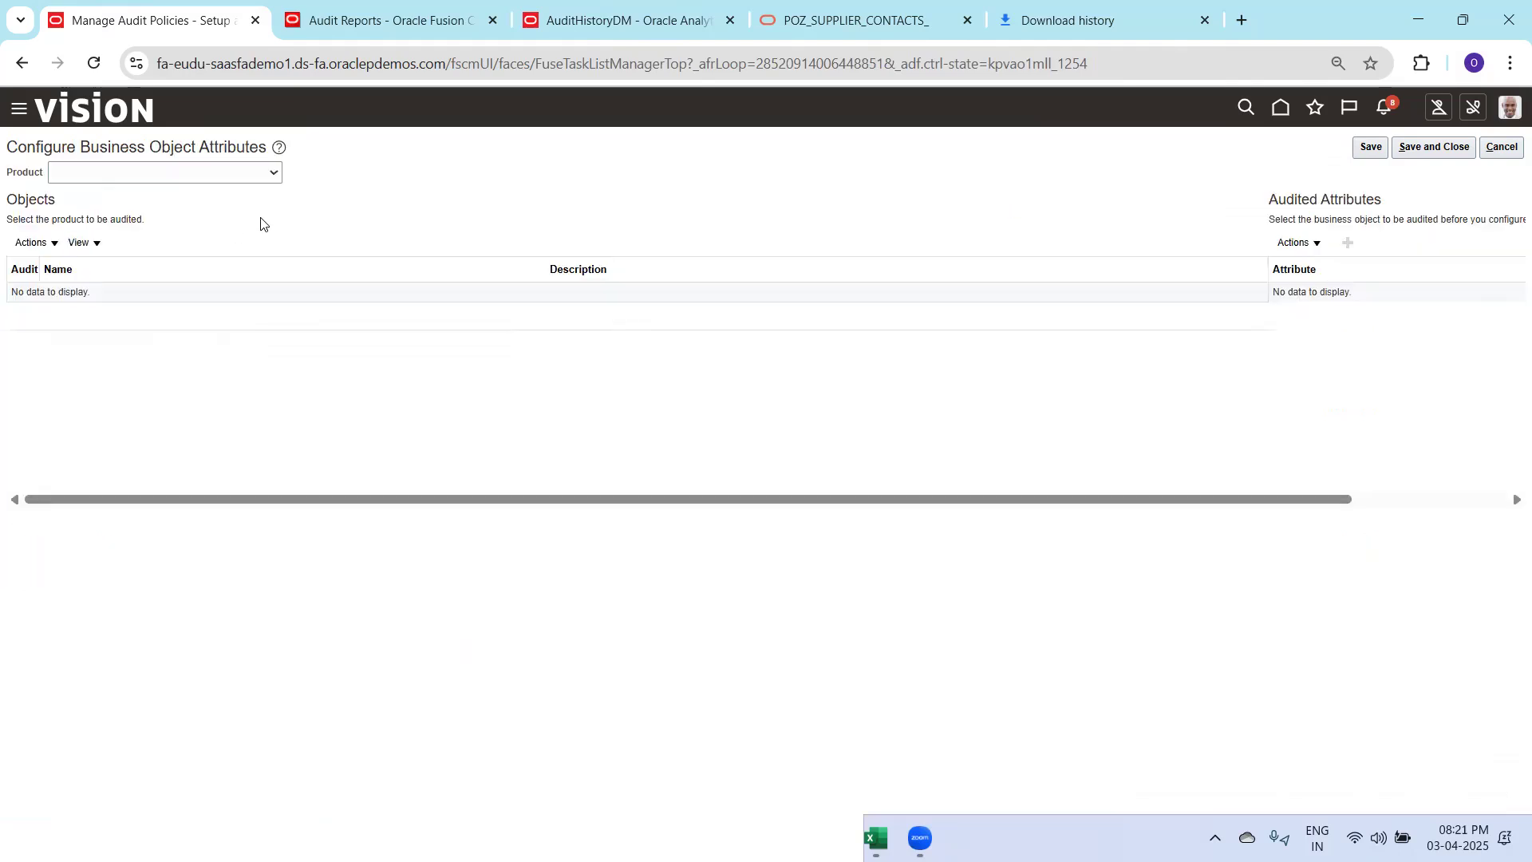
{"action": "left_click", "coordinate": [238, 172]}
{"action": "key", "text": "g"}
{"action": "key", "text": "Return"}
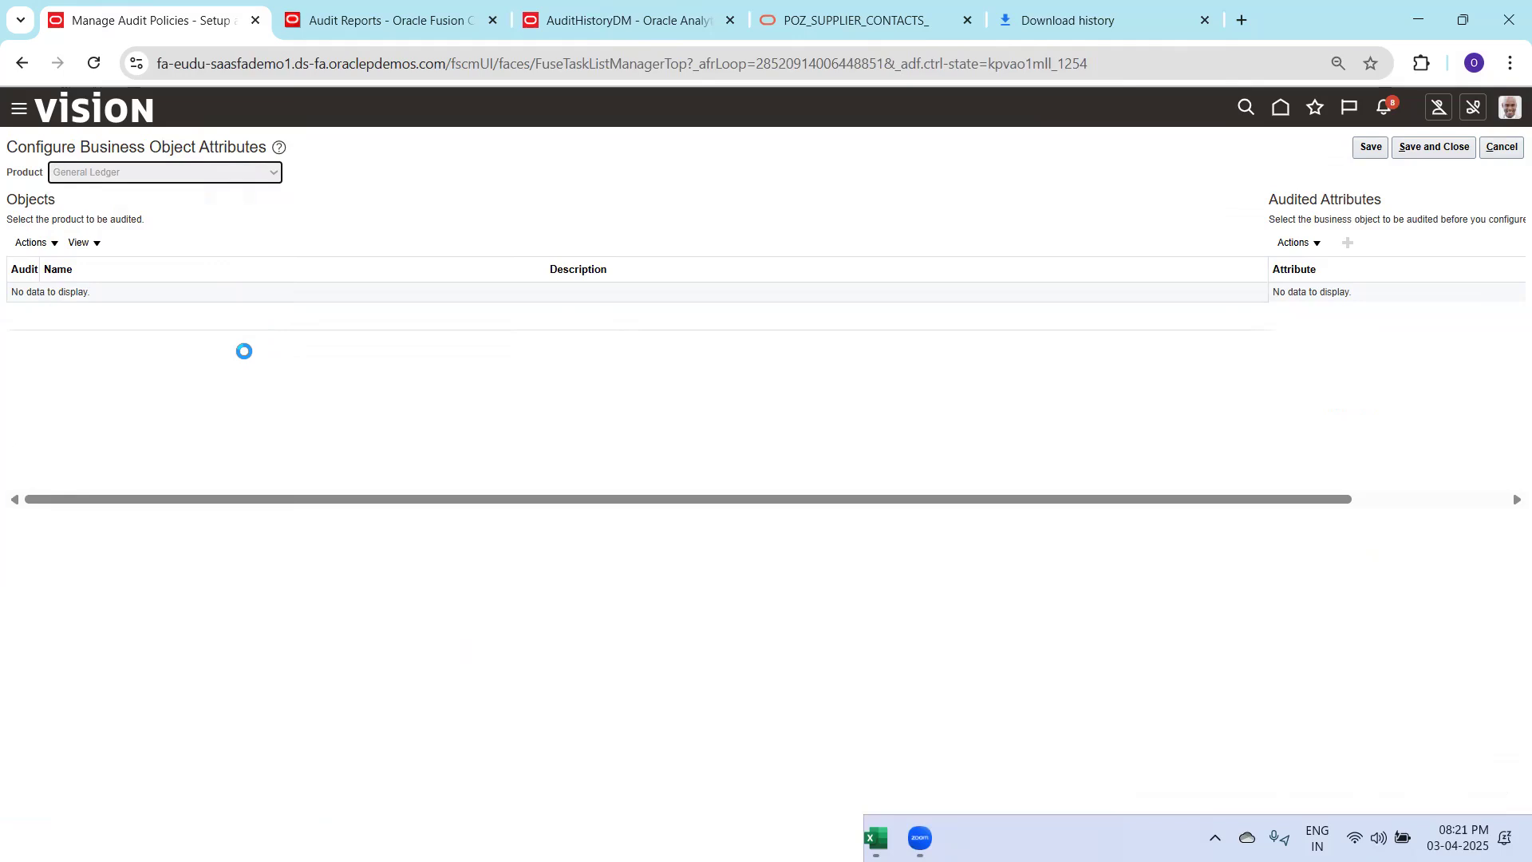
{"action": "left_click", "coordinate": [421, 454]}
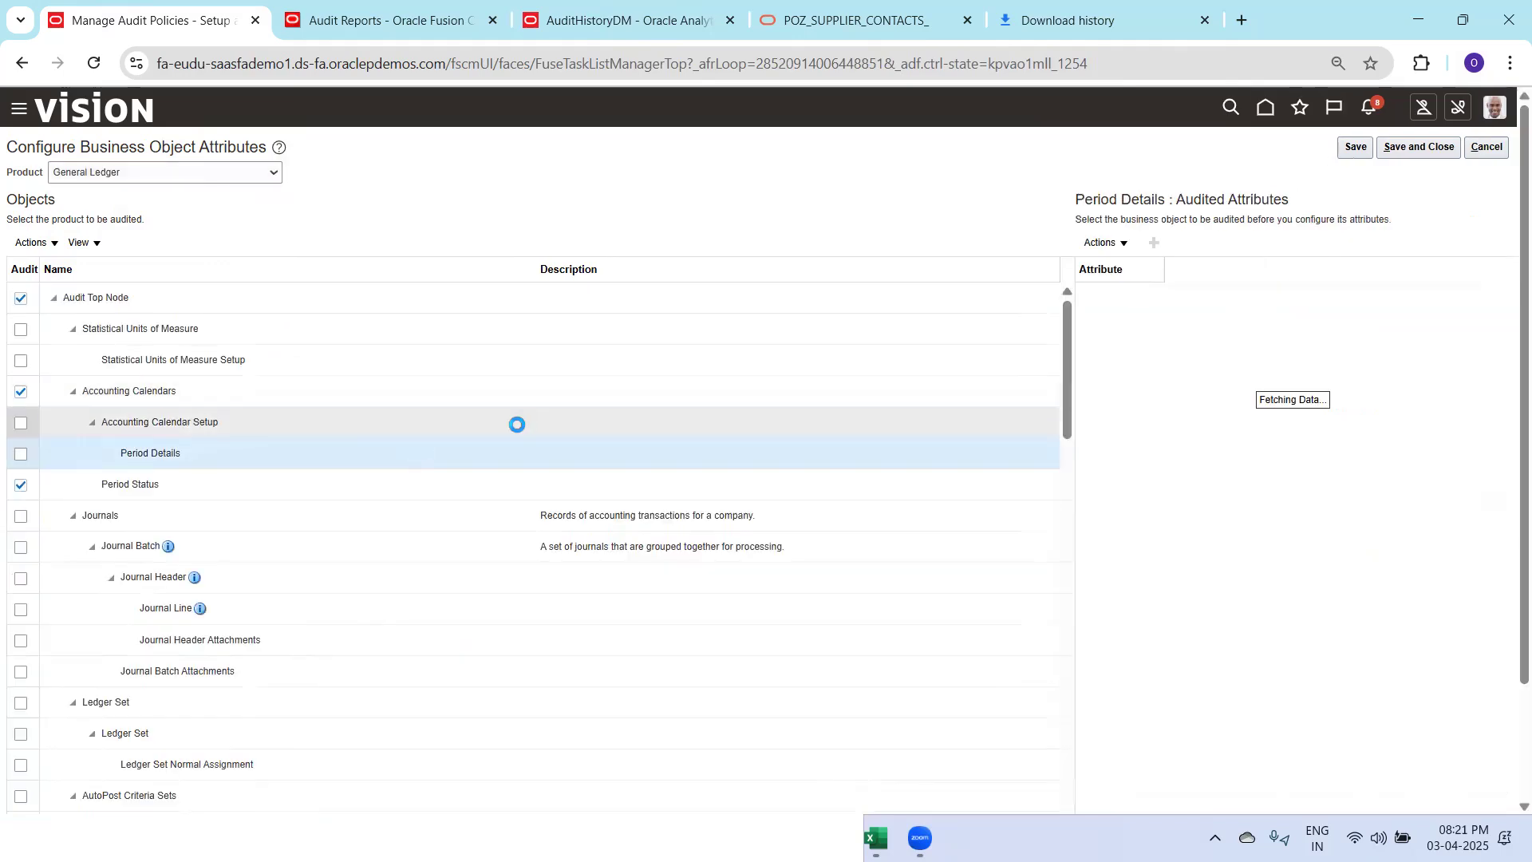
{"action": "left_click", "coordinate": [162, 485]}
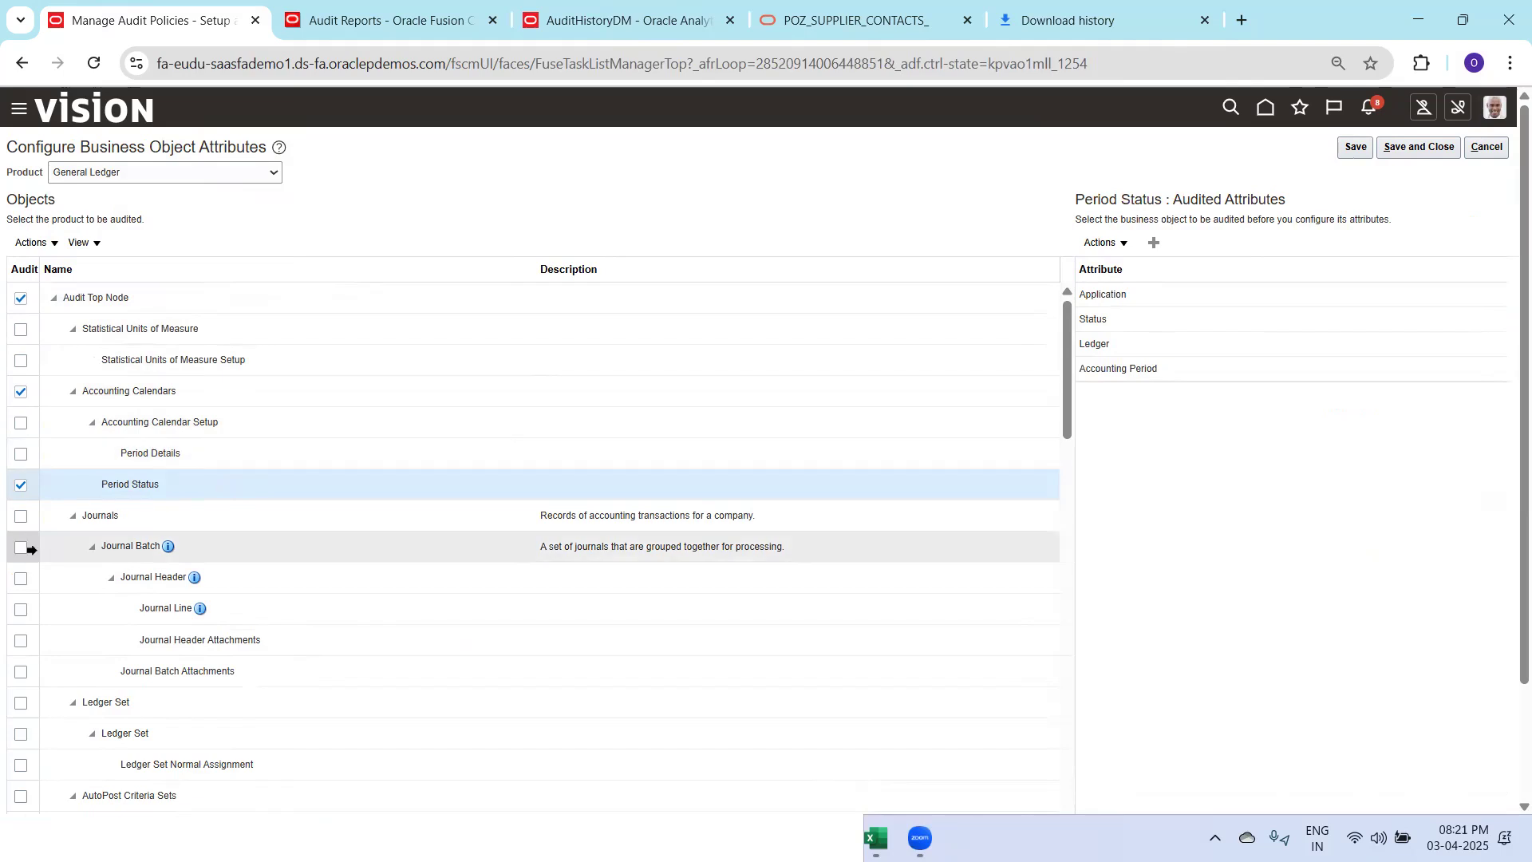
Turn on auditing for Journals and its sub-objects, excluding Journal Batch
{"action": "left_click", "coordinate": [173, 520]}
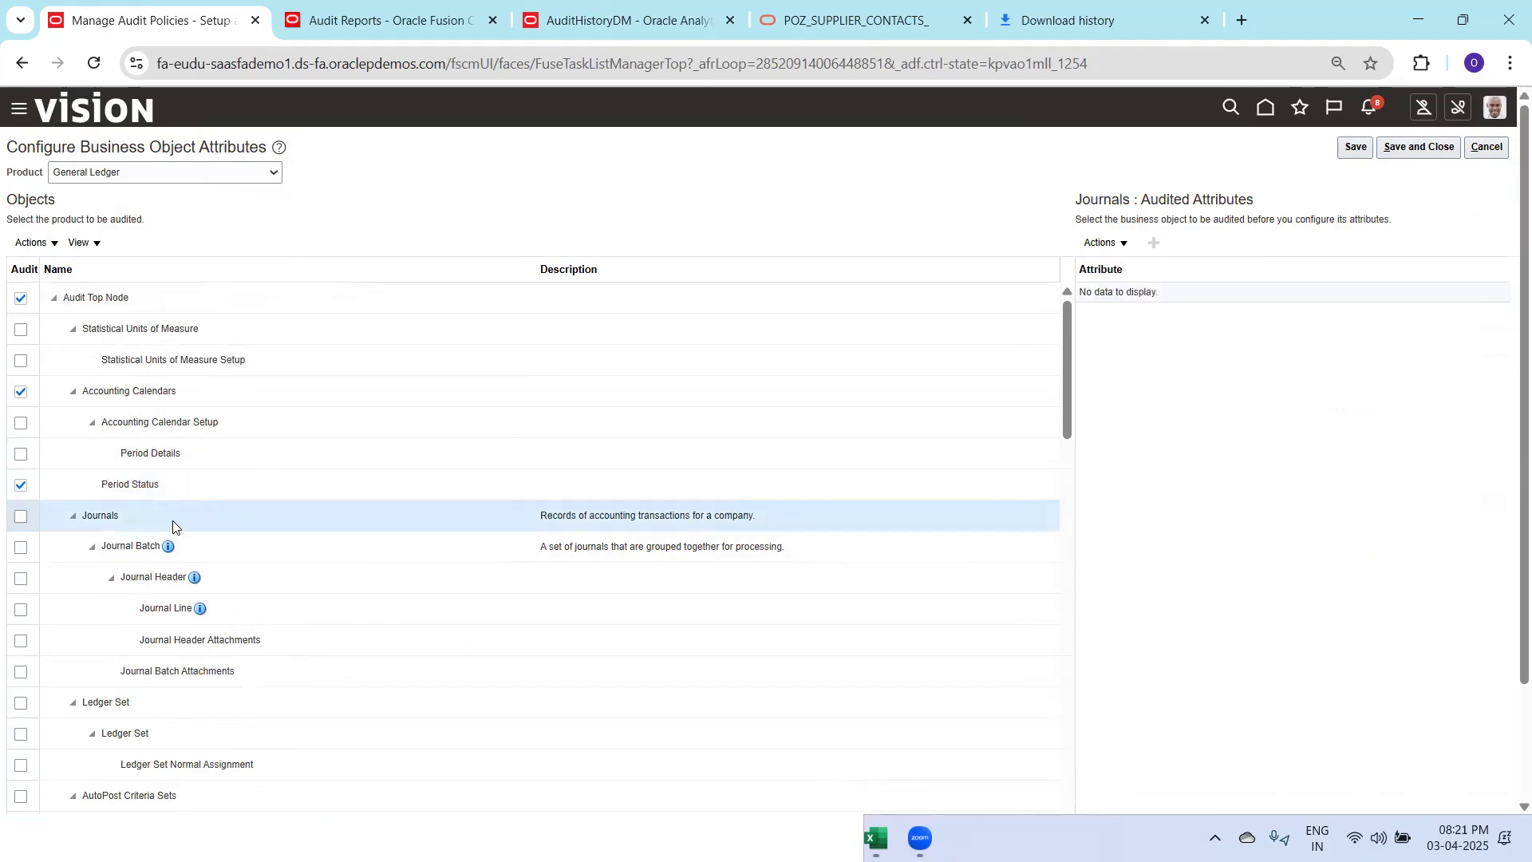
{"action": "left_click", "coordinate": [20, 517]}
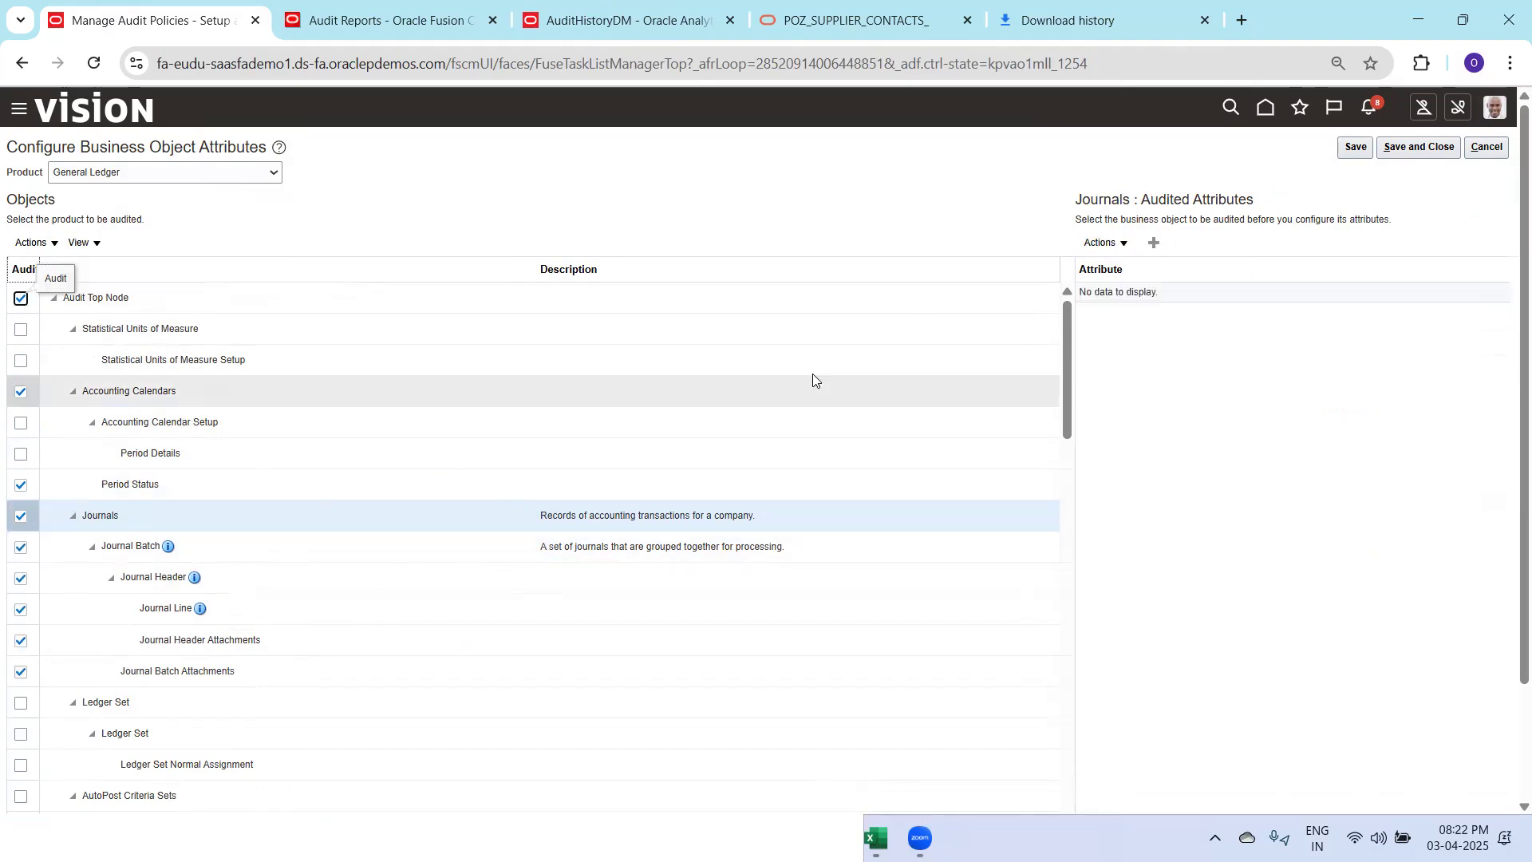
{"action": "left_click", "coordinate": [20, 547]}
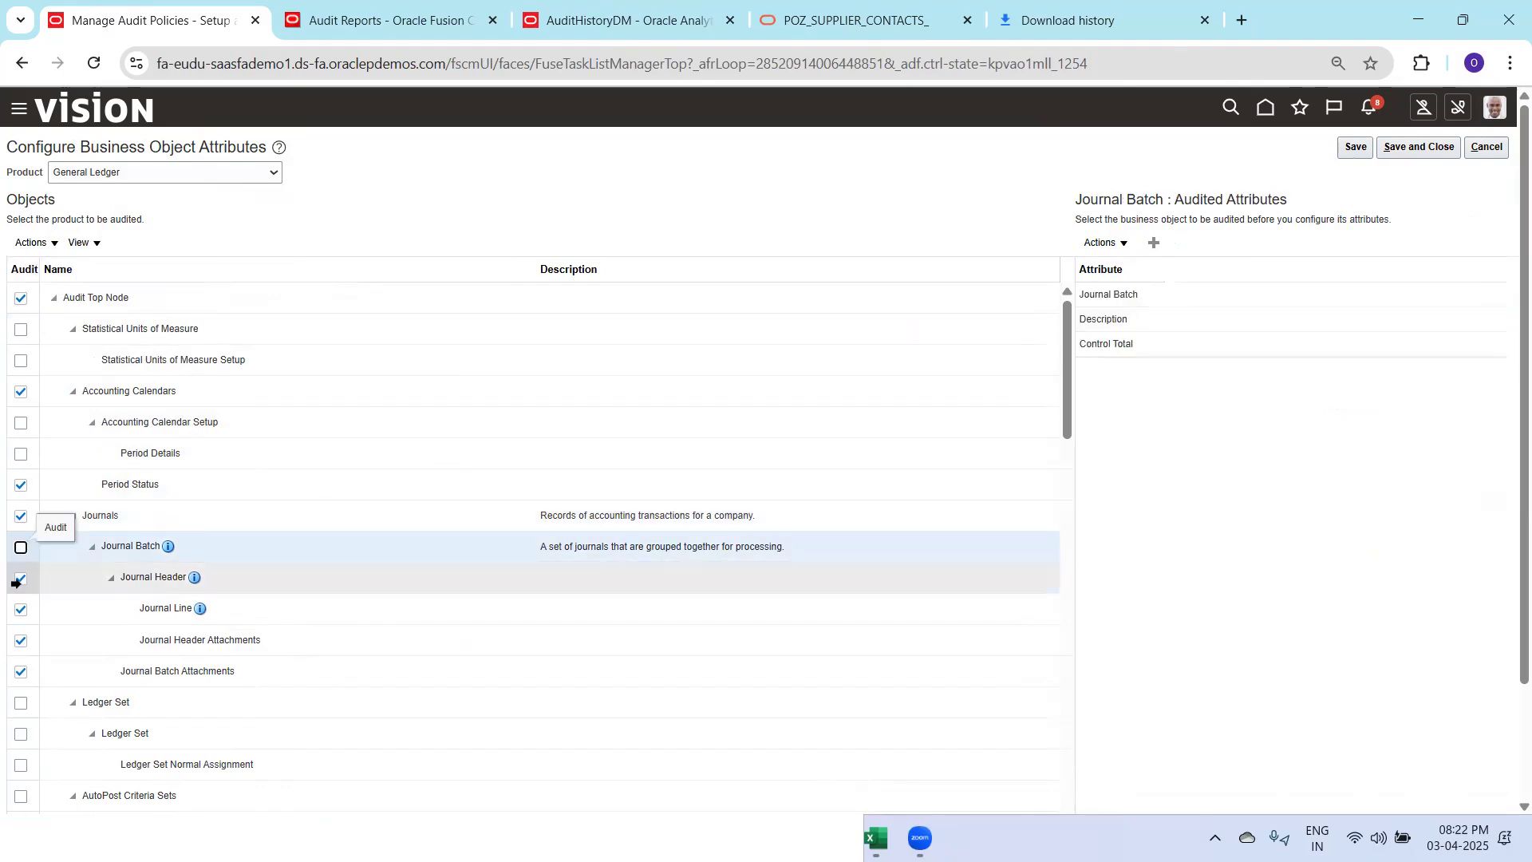
{"action": "left_click", "coordinate": [275, 580]}
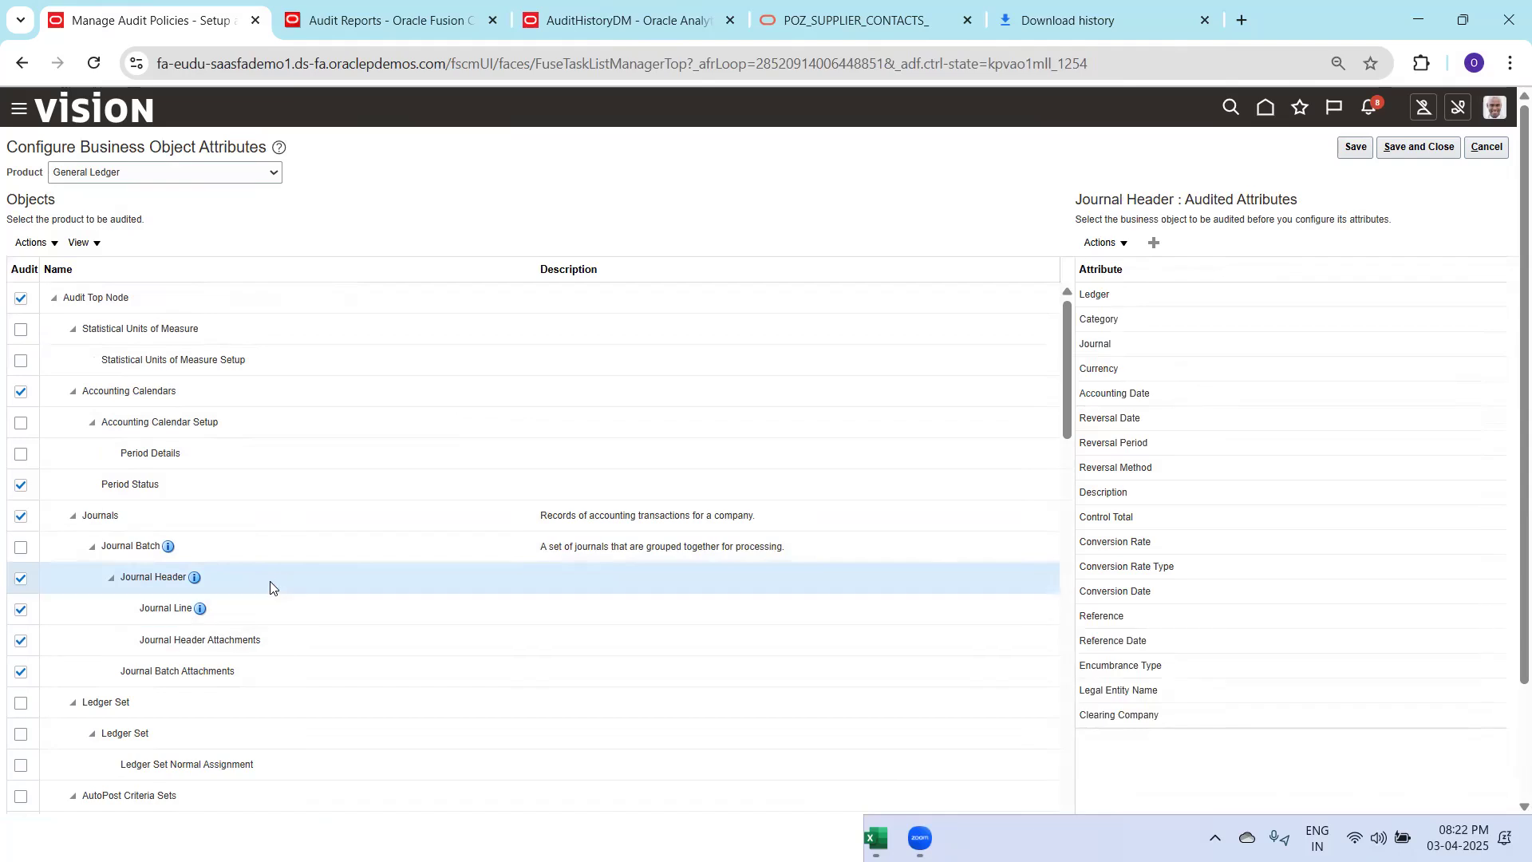
Add Header ID to the Journal Header audited attributes
{"action": "left_click", "coordinate": [1156, 240]}
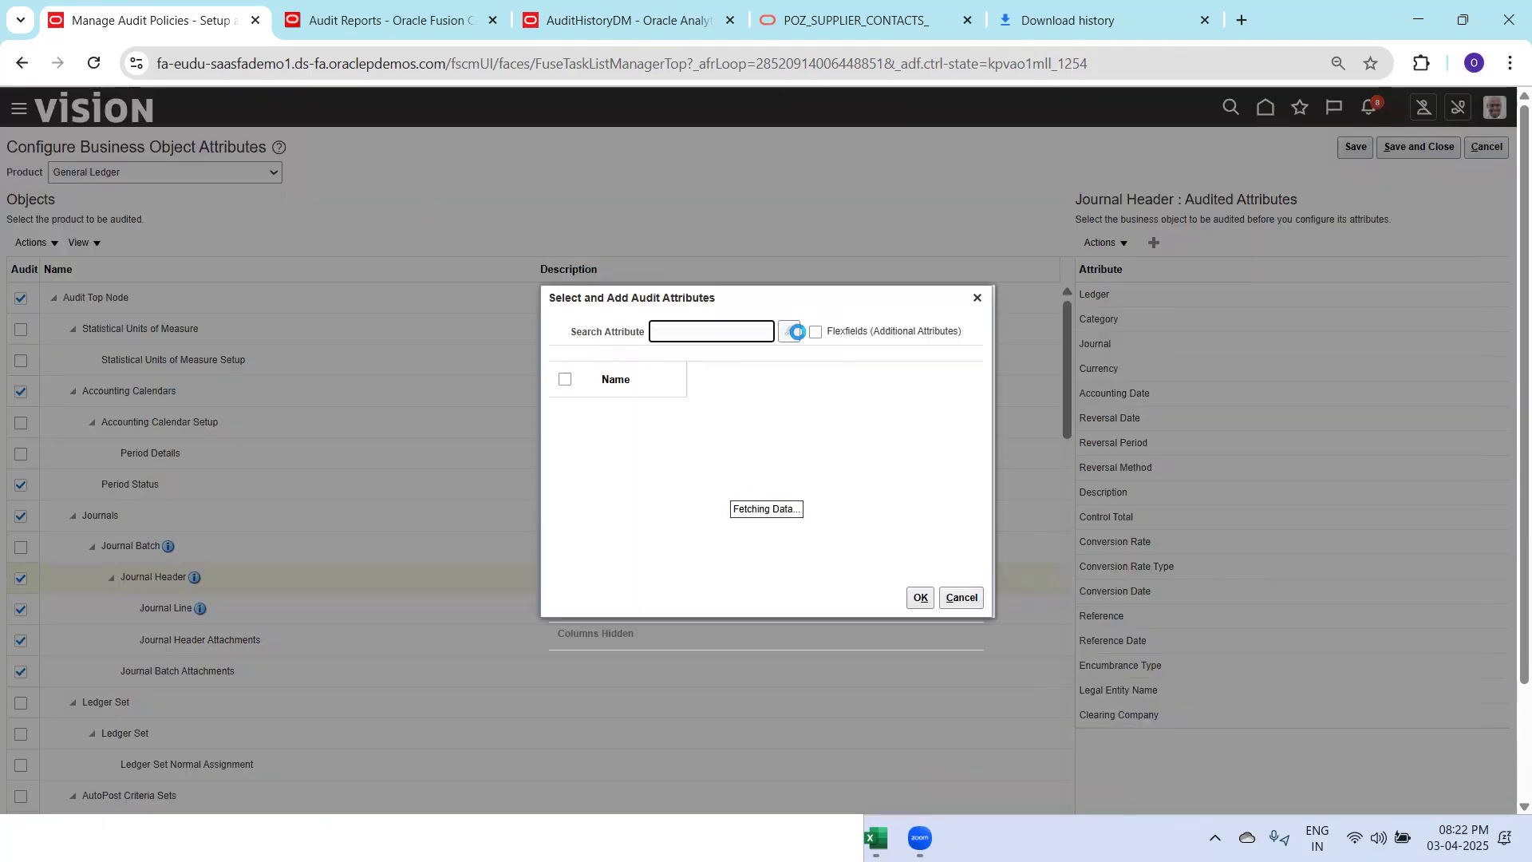
{"action": "left_click", "coordinate": [559, 312]}
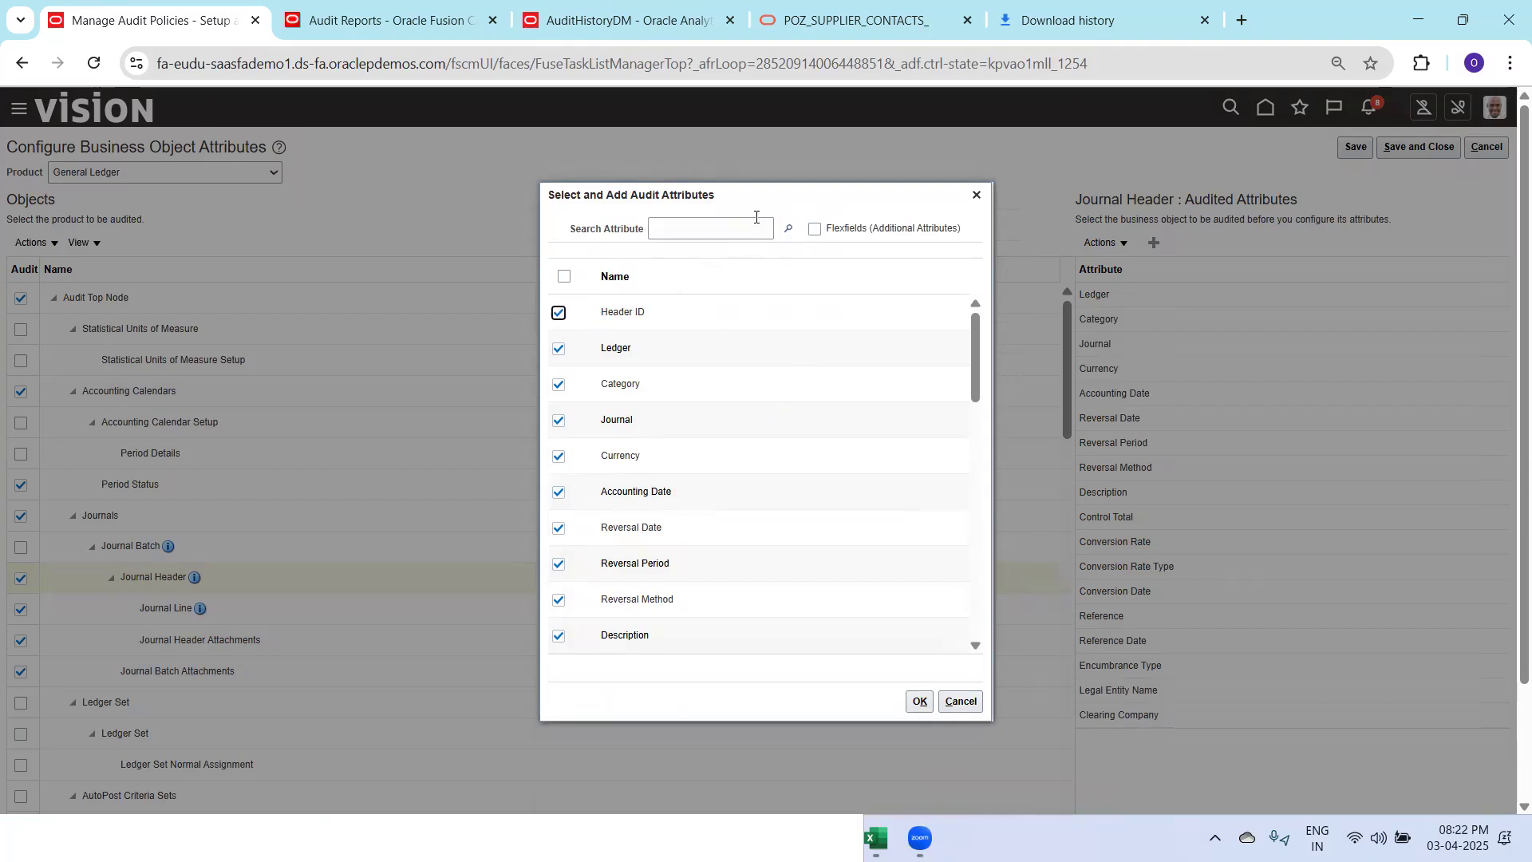
{"action": "left_click_drag", "start_coordinate": [742, 201], "coordinate": [383, 214]}
{"action": "left_click", "coordinate": [560, 715]}
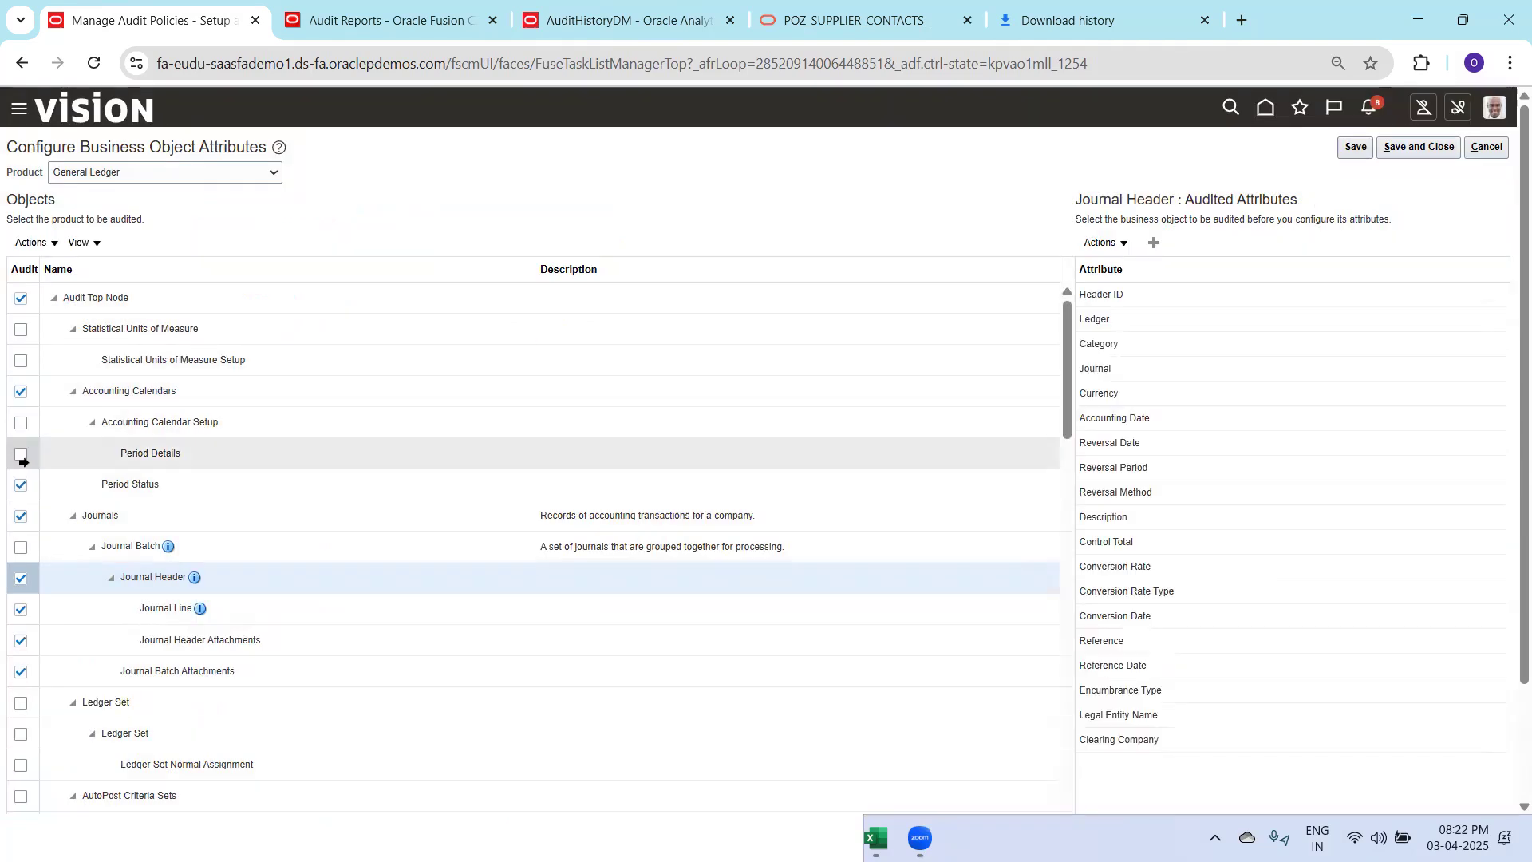
Uncheck Journal Header, Journal Batch Attachments and Journal Header Attachments, leaving only Journal Line audited
{"action": "left_click", "coordinate": [20, 579]}
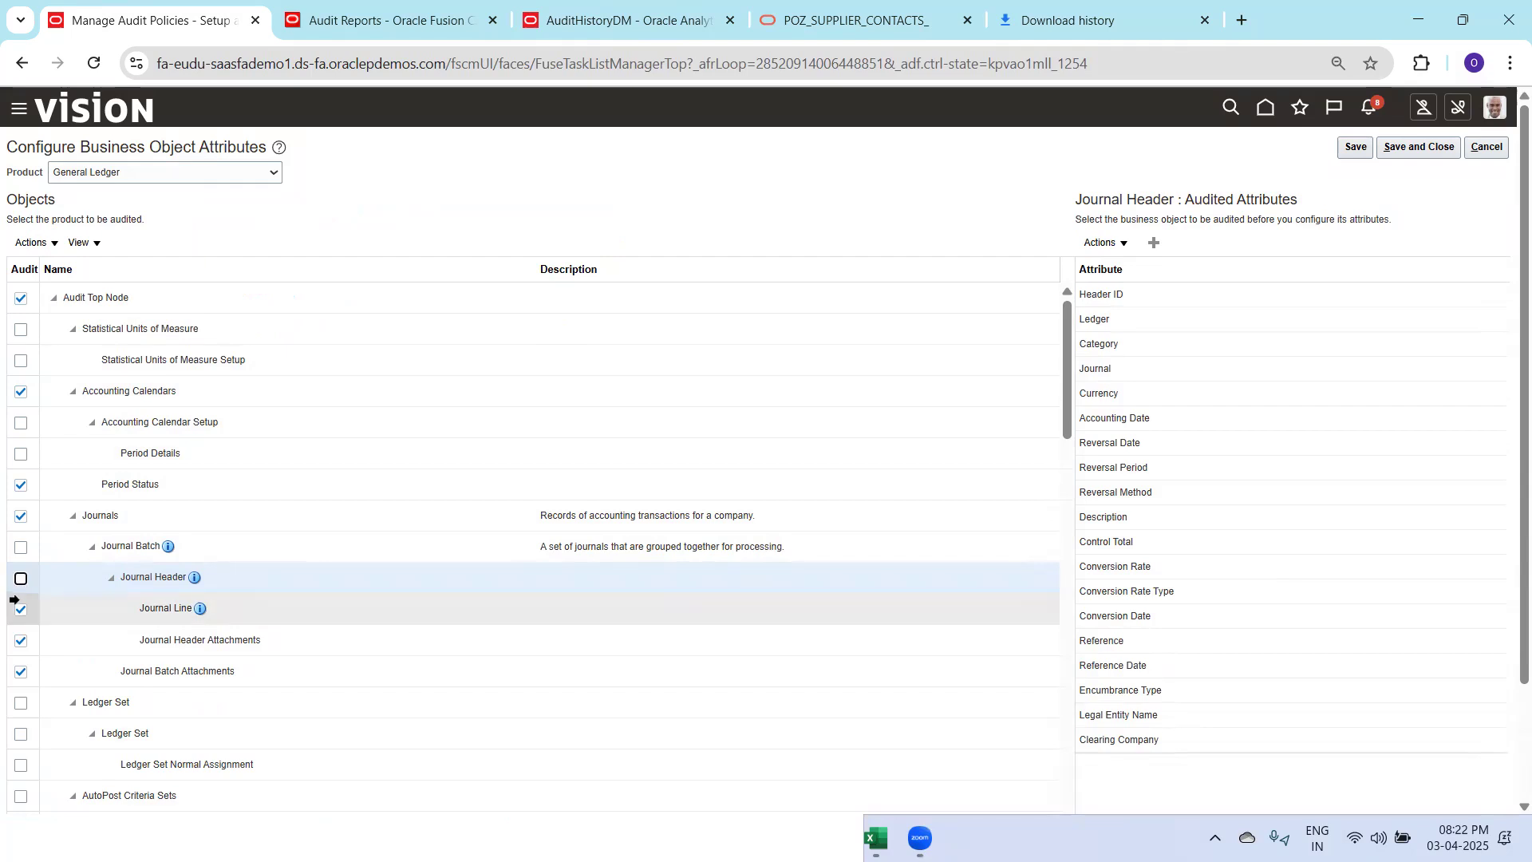
{"action": "left_click", "coordinate": [16, 611]}
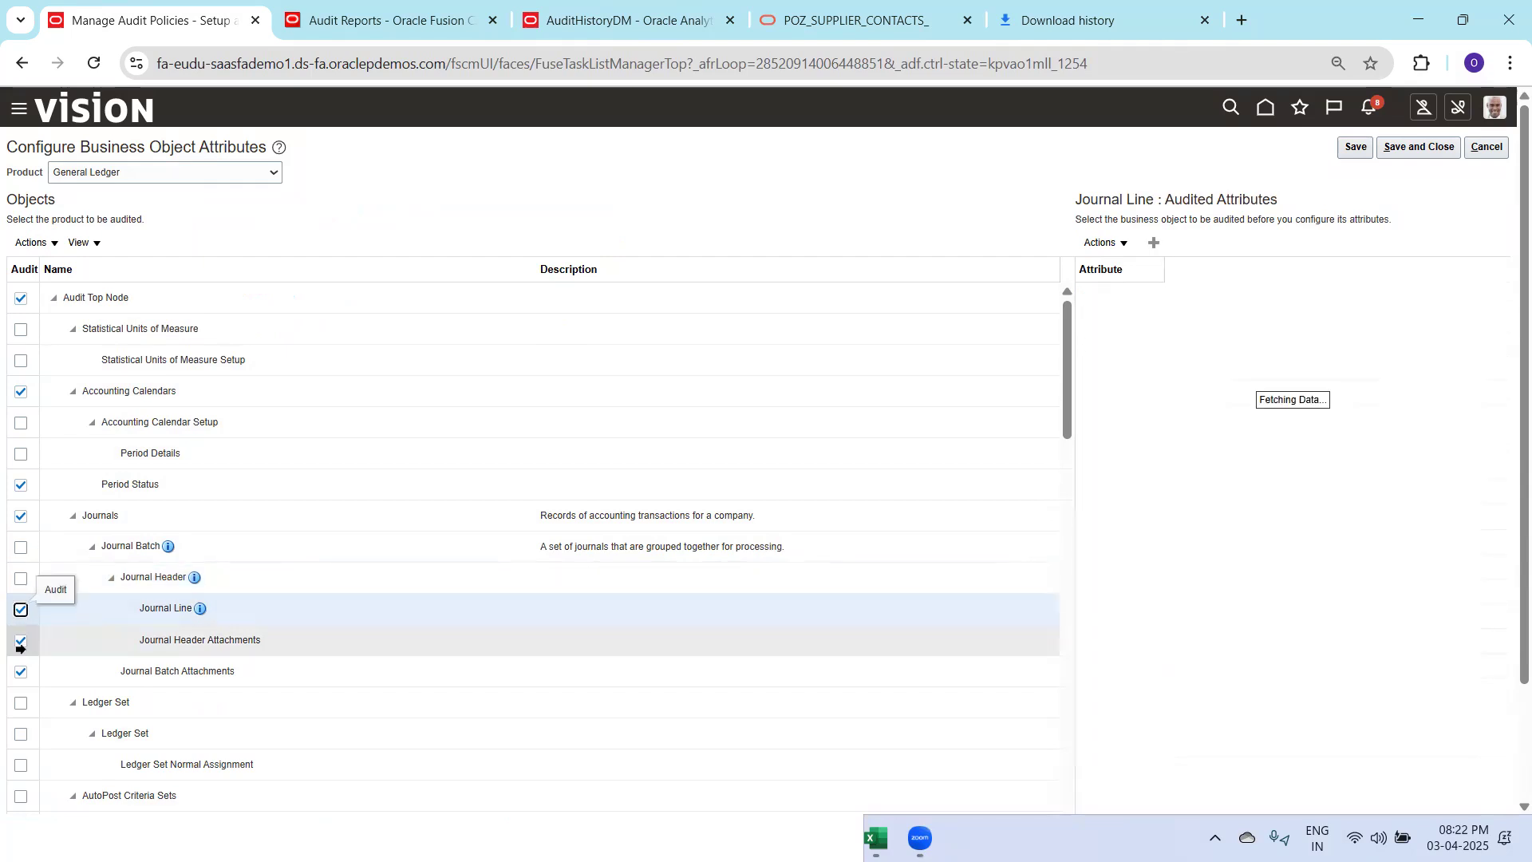
{"action": "left_click", "coordinate": [19, 673]}
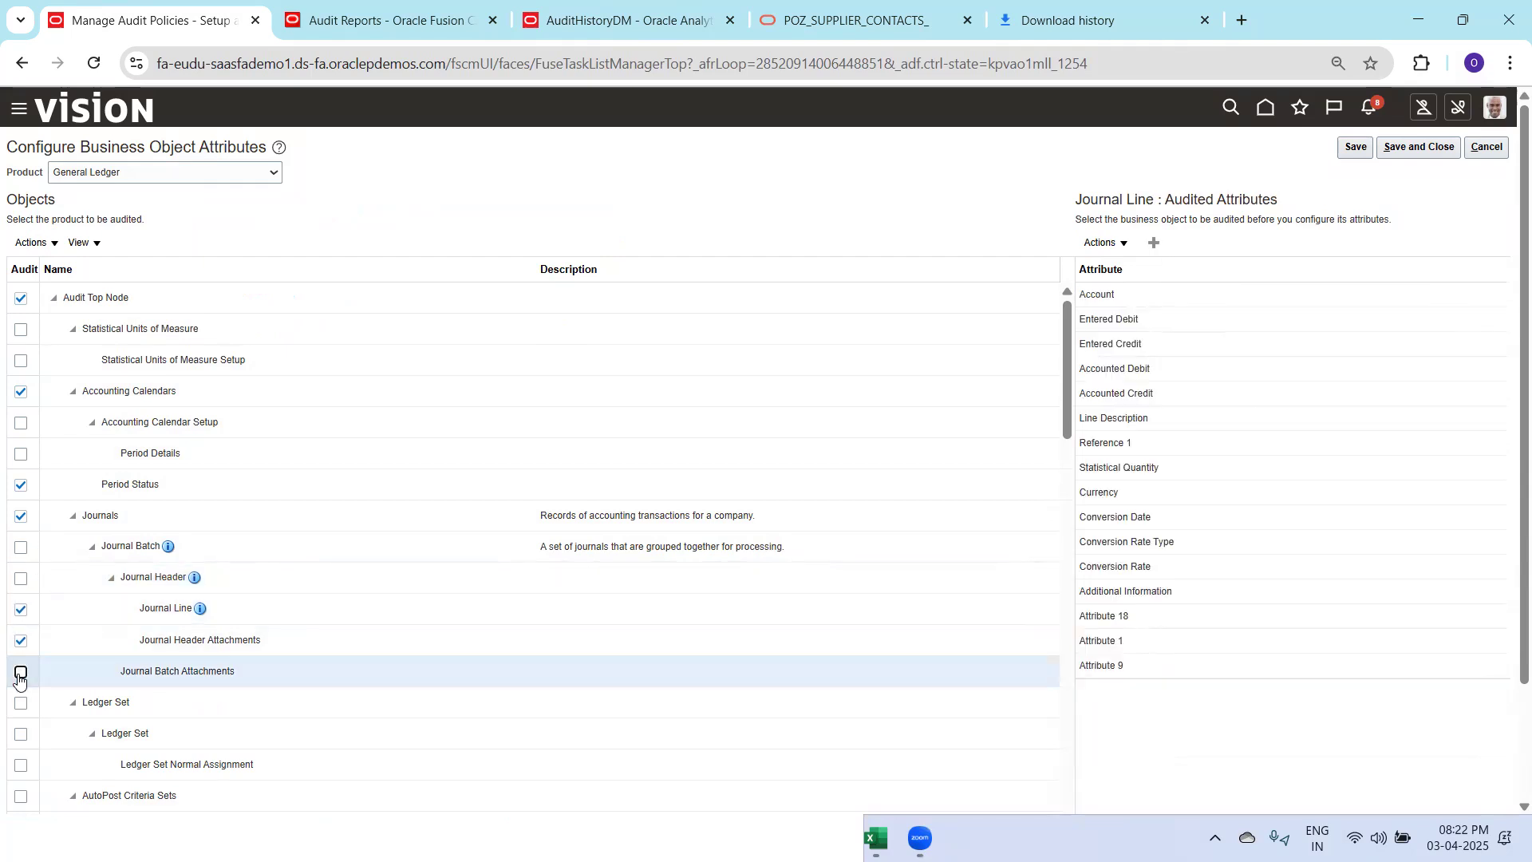
{"action": "left_click", "coordinate": [21, 641]}
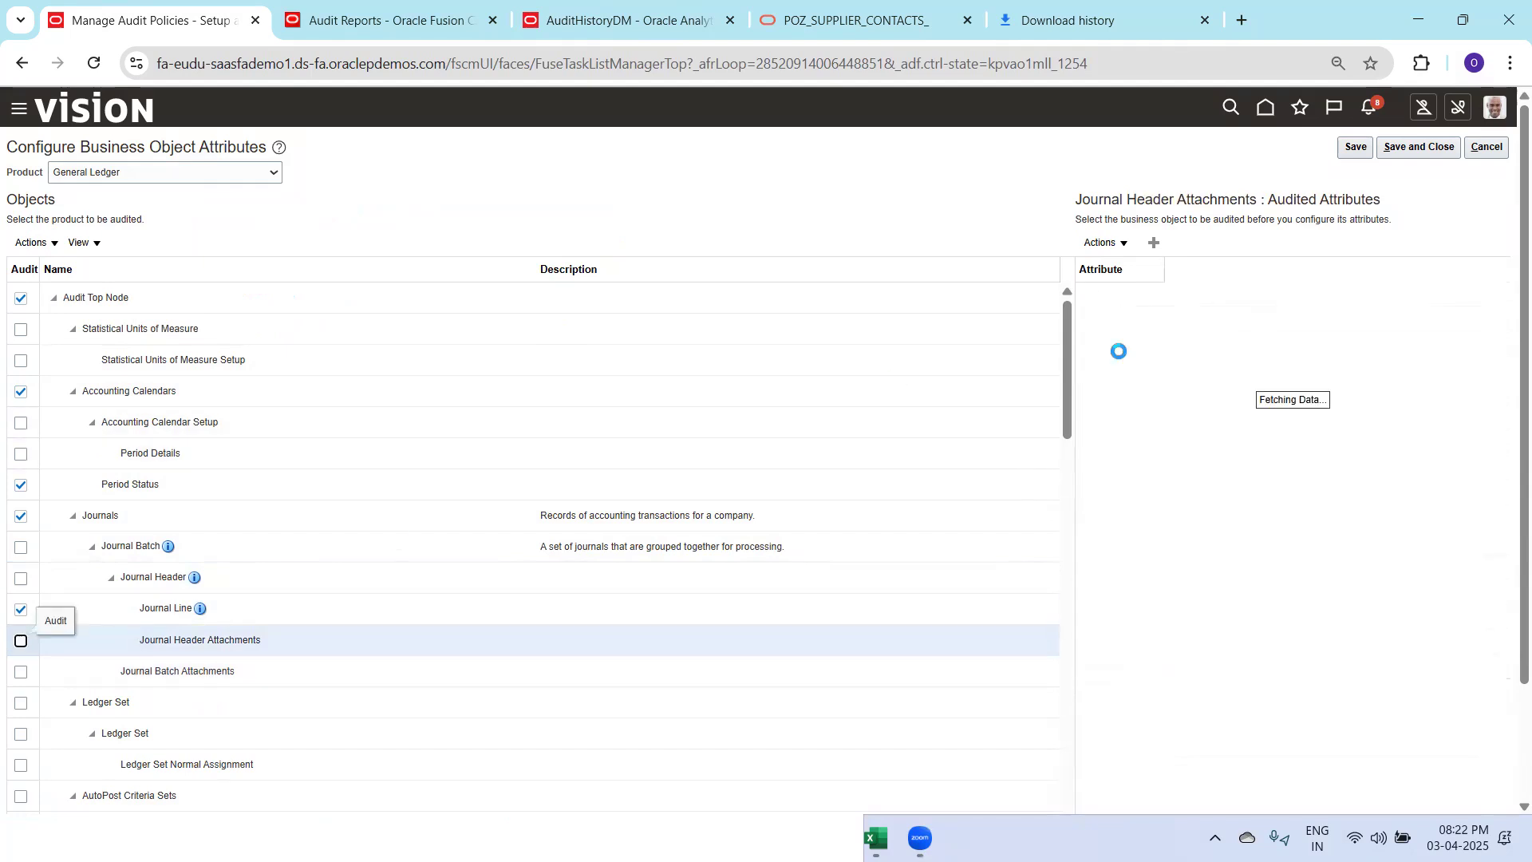
Turn on auditing for Daily Rates under Currency Conversion Rate Type and Rates
{"action": "left_click_drag", "start_coordinate": [1066, 375], "coordinate": [1066, 507]}
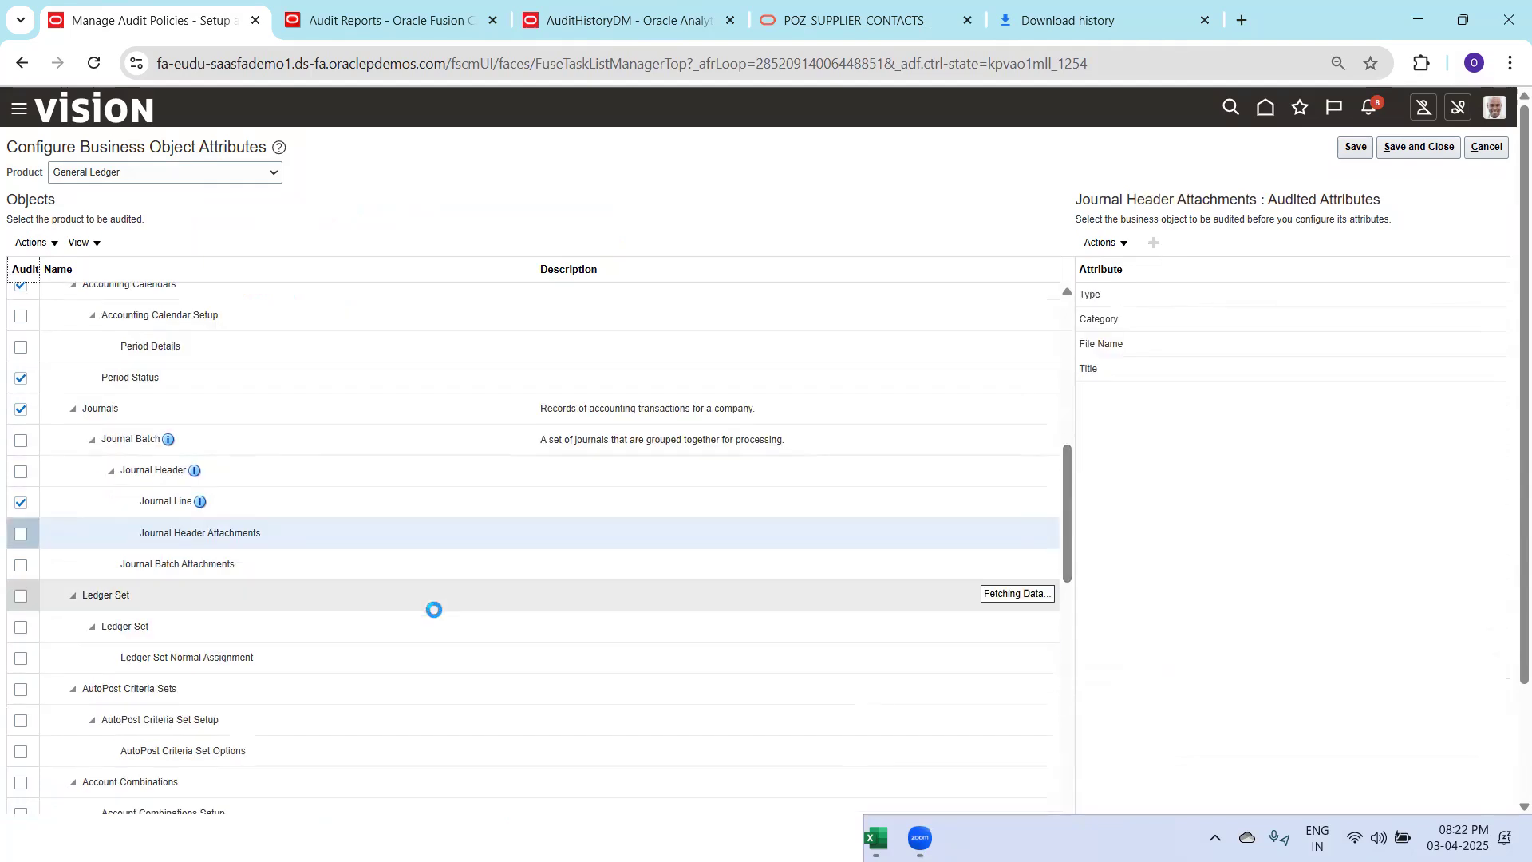
{"action": "scroll", "coordinate": [171, 673], "scroll_direction": "down", "scroll_amount": 2}
{"action": "scroll", "coordinate": [27, 588], "scroll_direction": "down", "scroll_amount": 5}
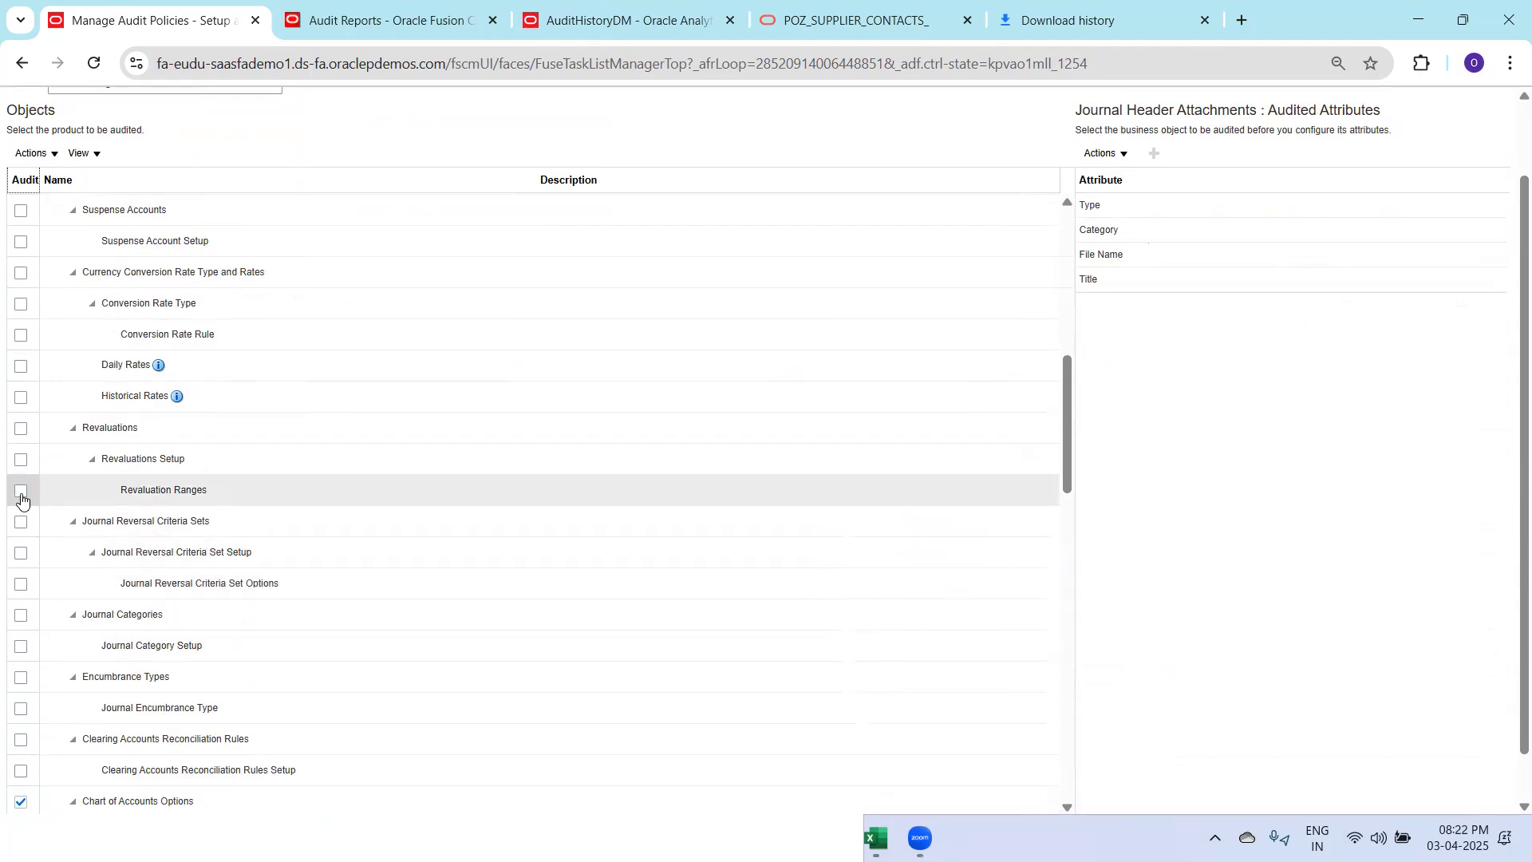
{"action": "left_click", "coordinate": [21, 366]}
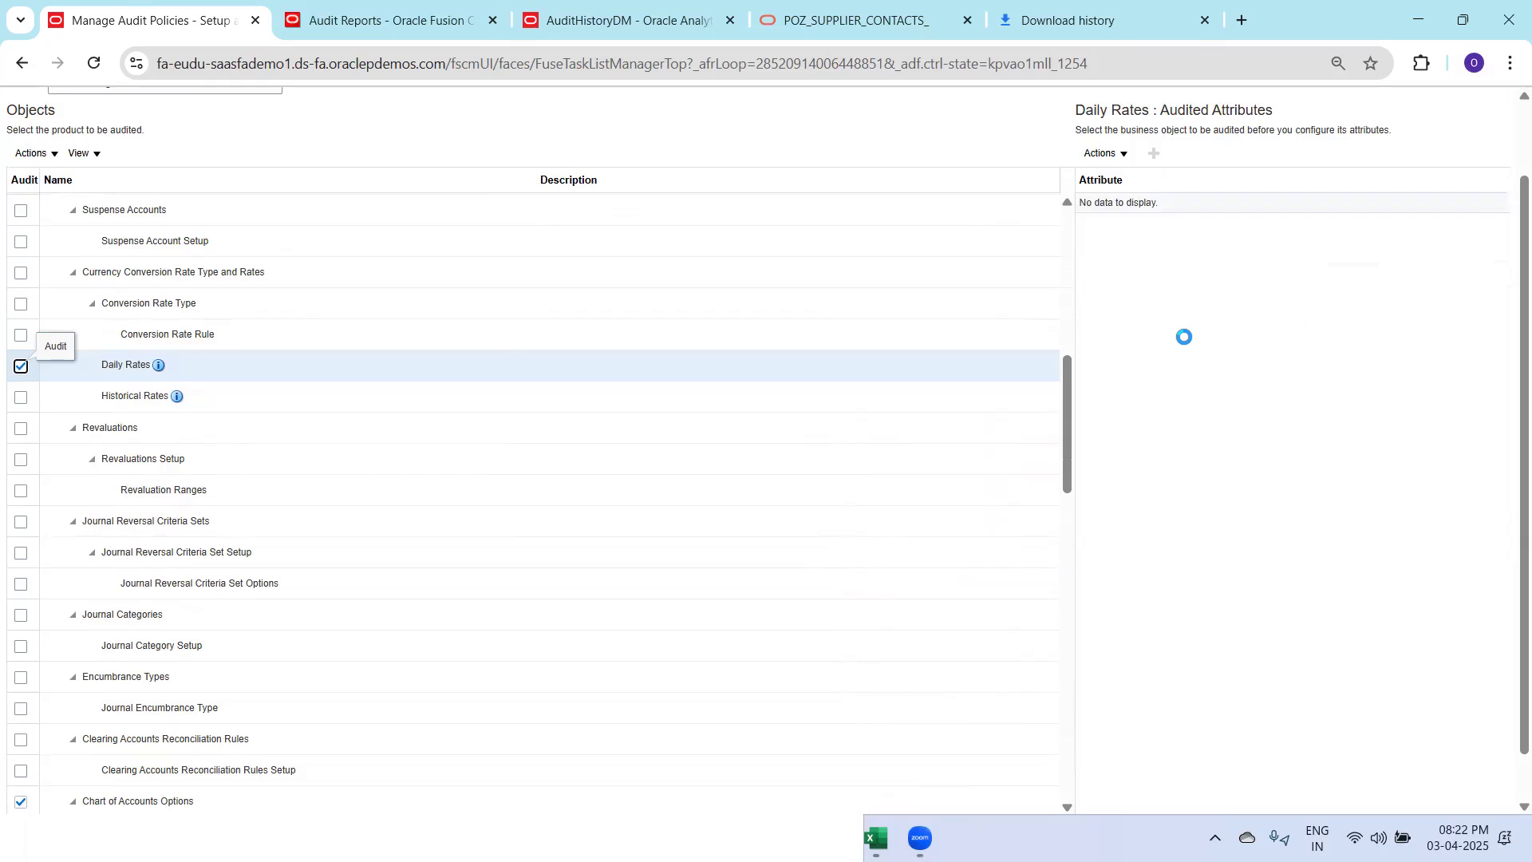
Review the Daily Rates attributes (From Currency, To Currency, Rate Type, Rate Date, Rate) without adding any
{"action": "left_click", "coordinate": [153, 370]}
{"action": "left_click", "coordinate": [1154, 153]}
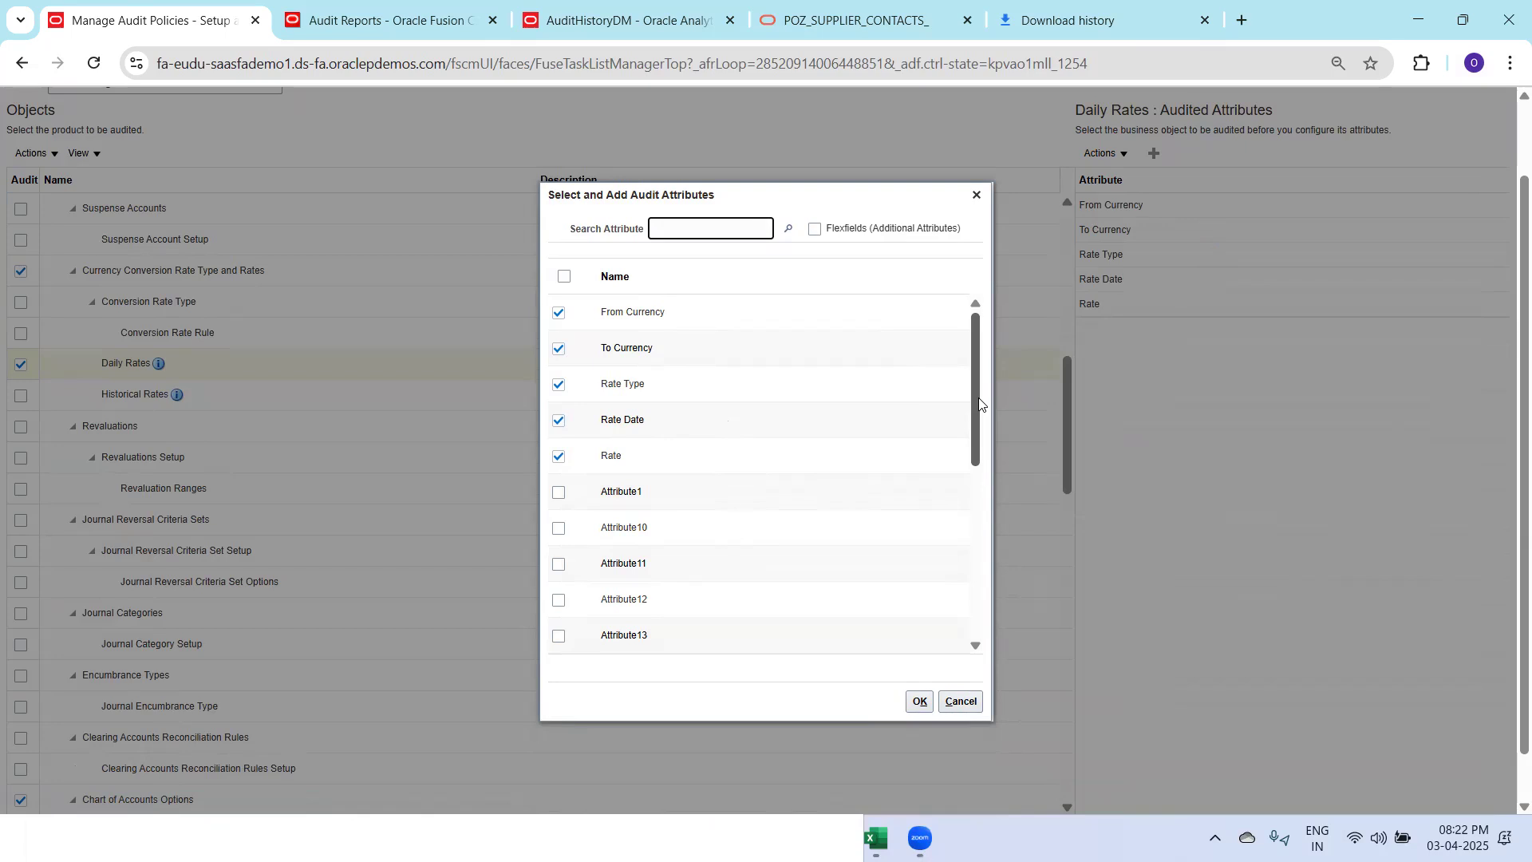
{"action": "left_click_drag", "start_coordinate": [976, 419], "coordinate": [969, 533]}
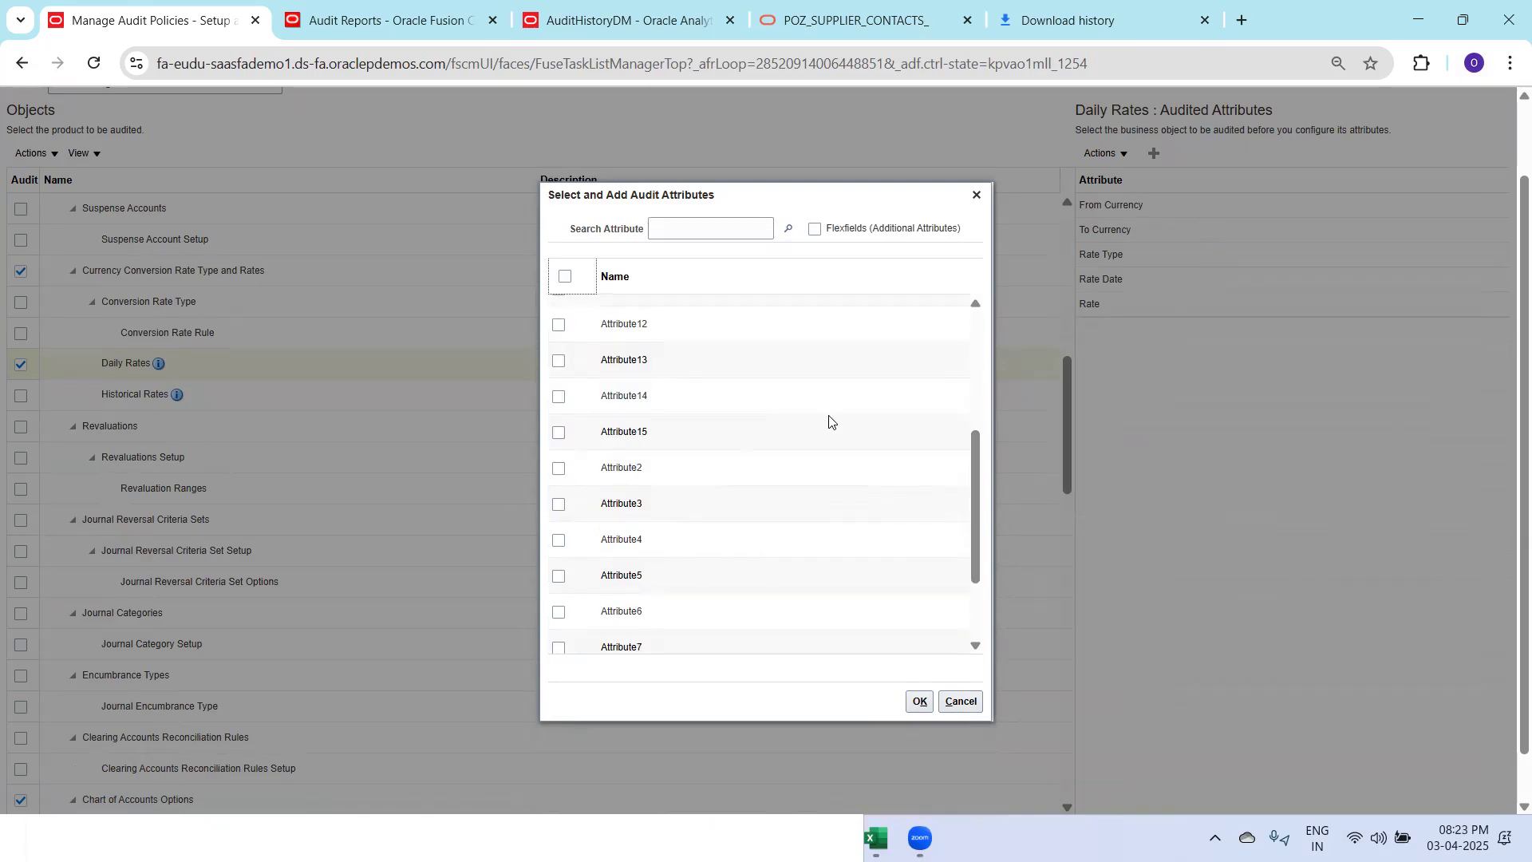
{"action": "left_click", "coordinate": [976, 195]}
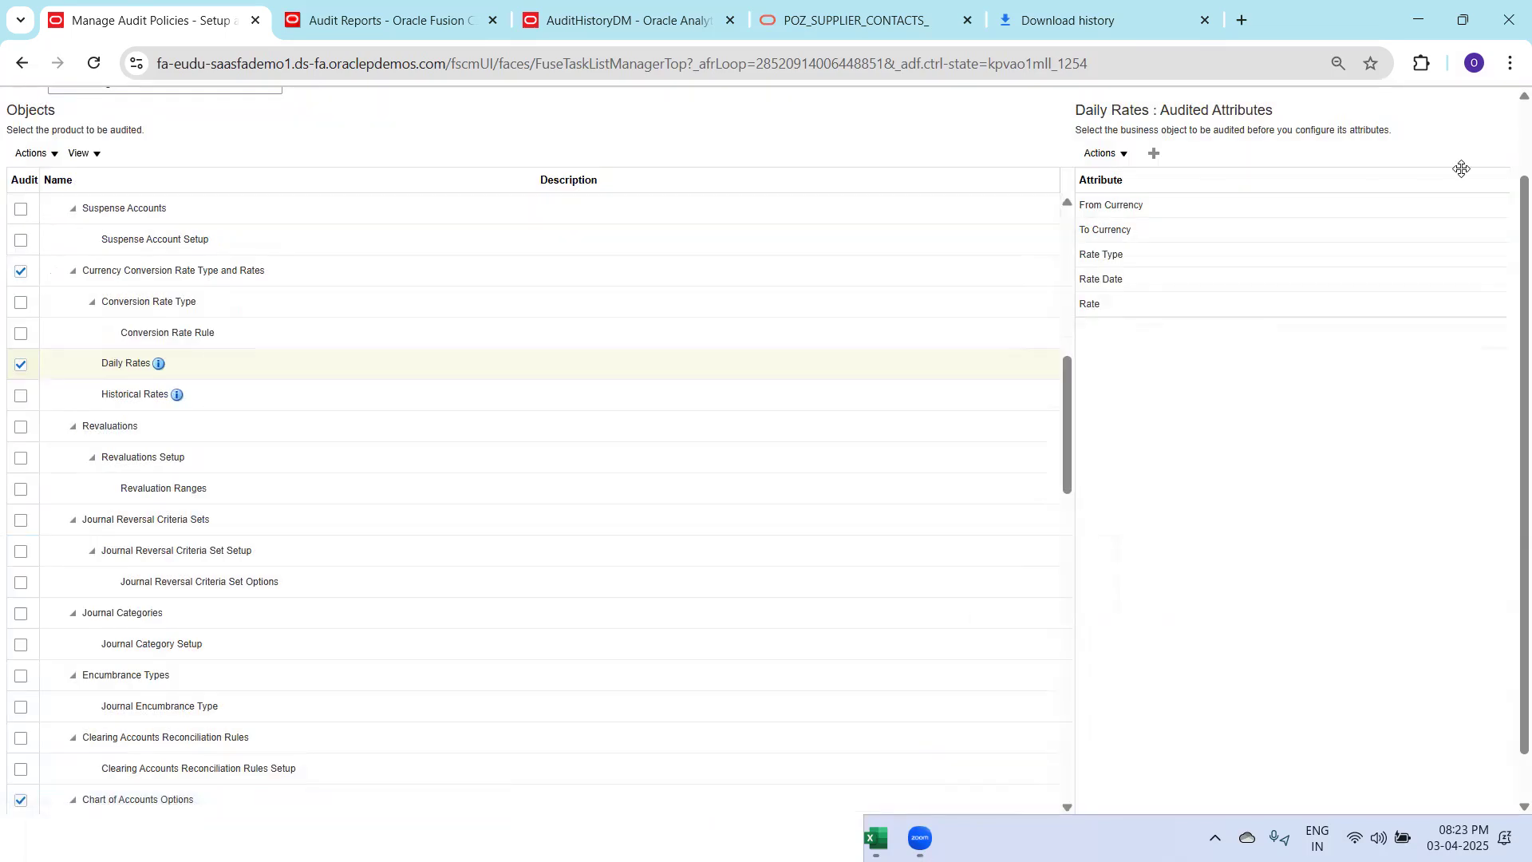
{"action": "scroll", "coordinate": [1509, 164], "scroll_direction": "up", "scroll_amount": 2}
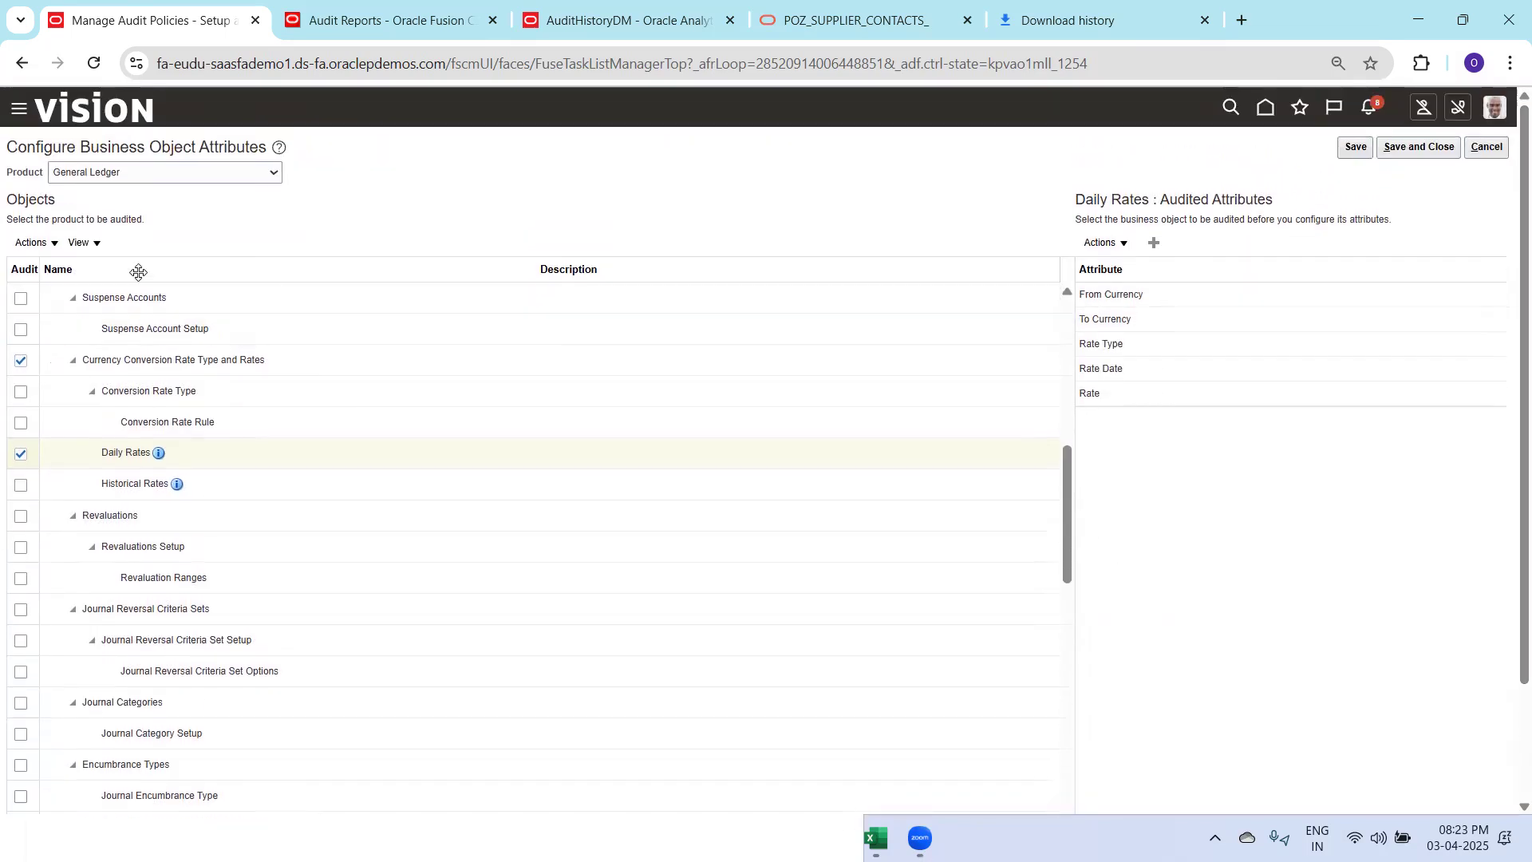